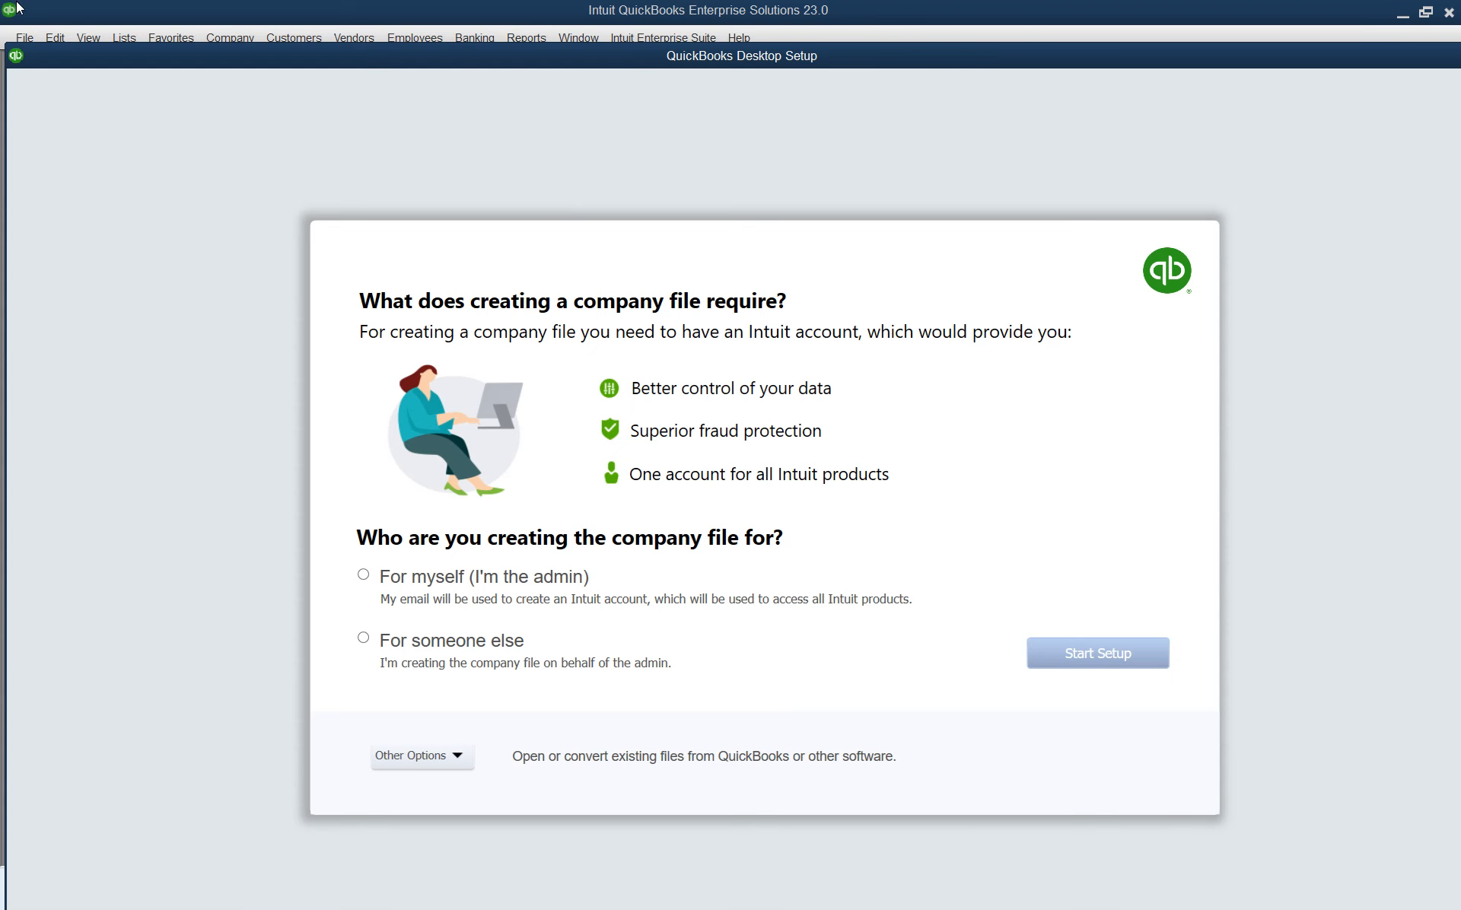
Step: Choose to set up the company file for someone else and begin setup
{"action": "left_click", "coordinate": [370, 641]}
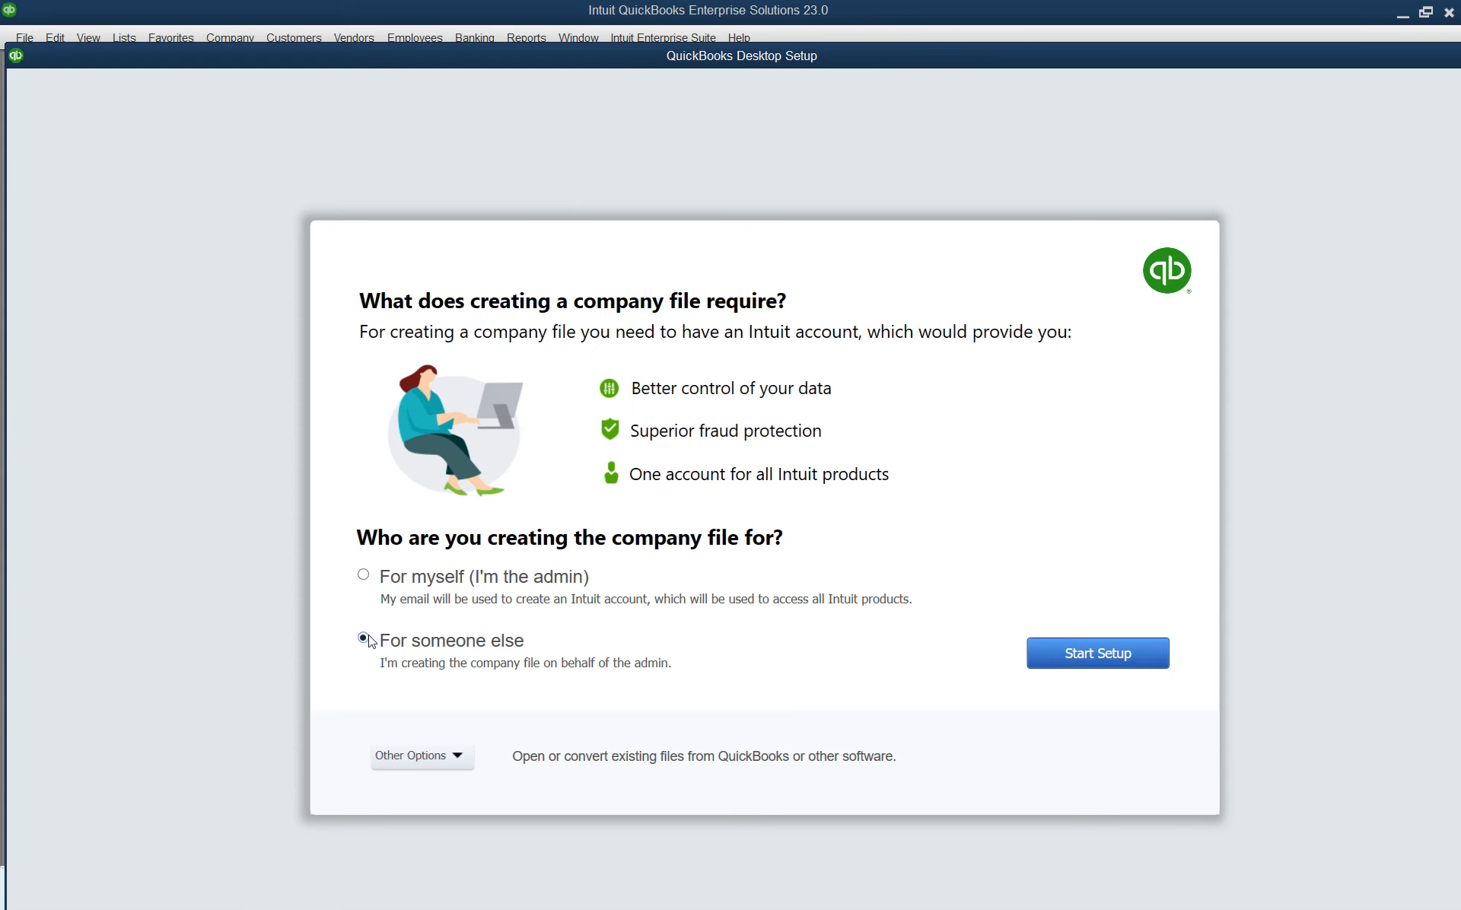
{"action": "left_click", "coordinate": [1119, 656]}
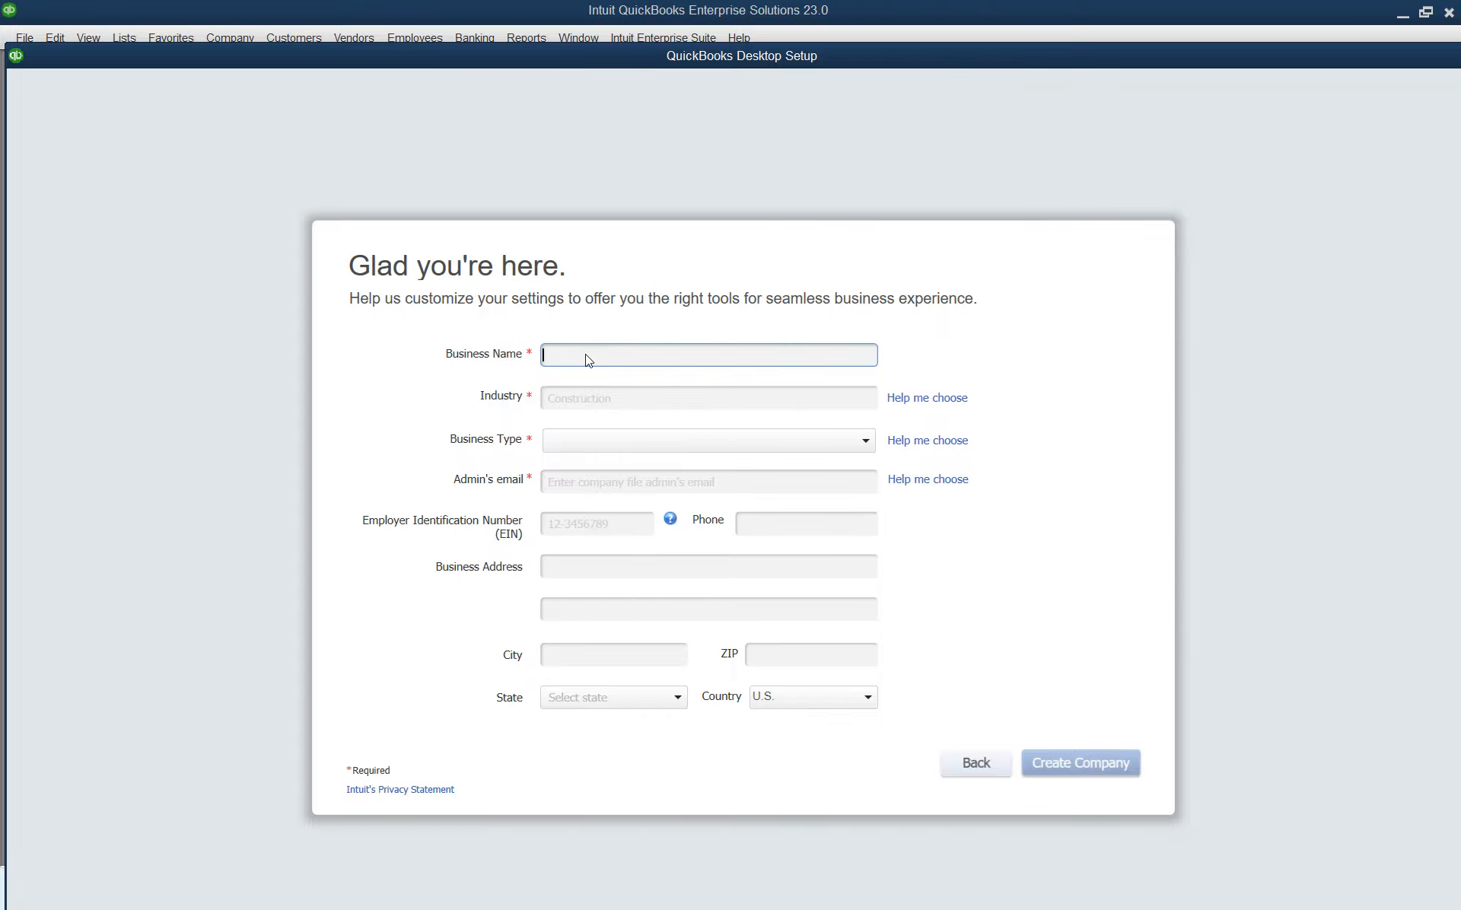
Step: Enter business name 'SW25 NITH Final 3' and set the industry to Other/None
{"action": "key", "text": "super+plus"}
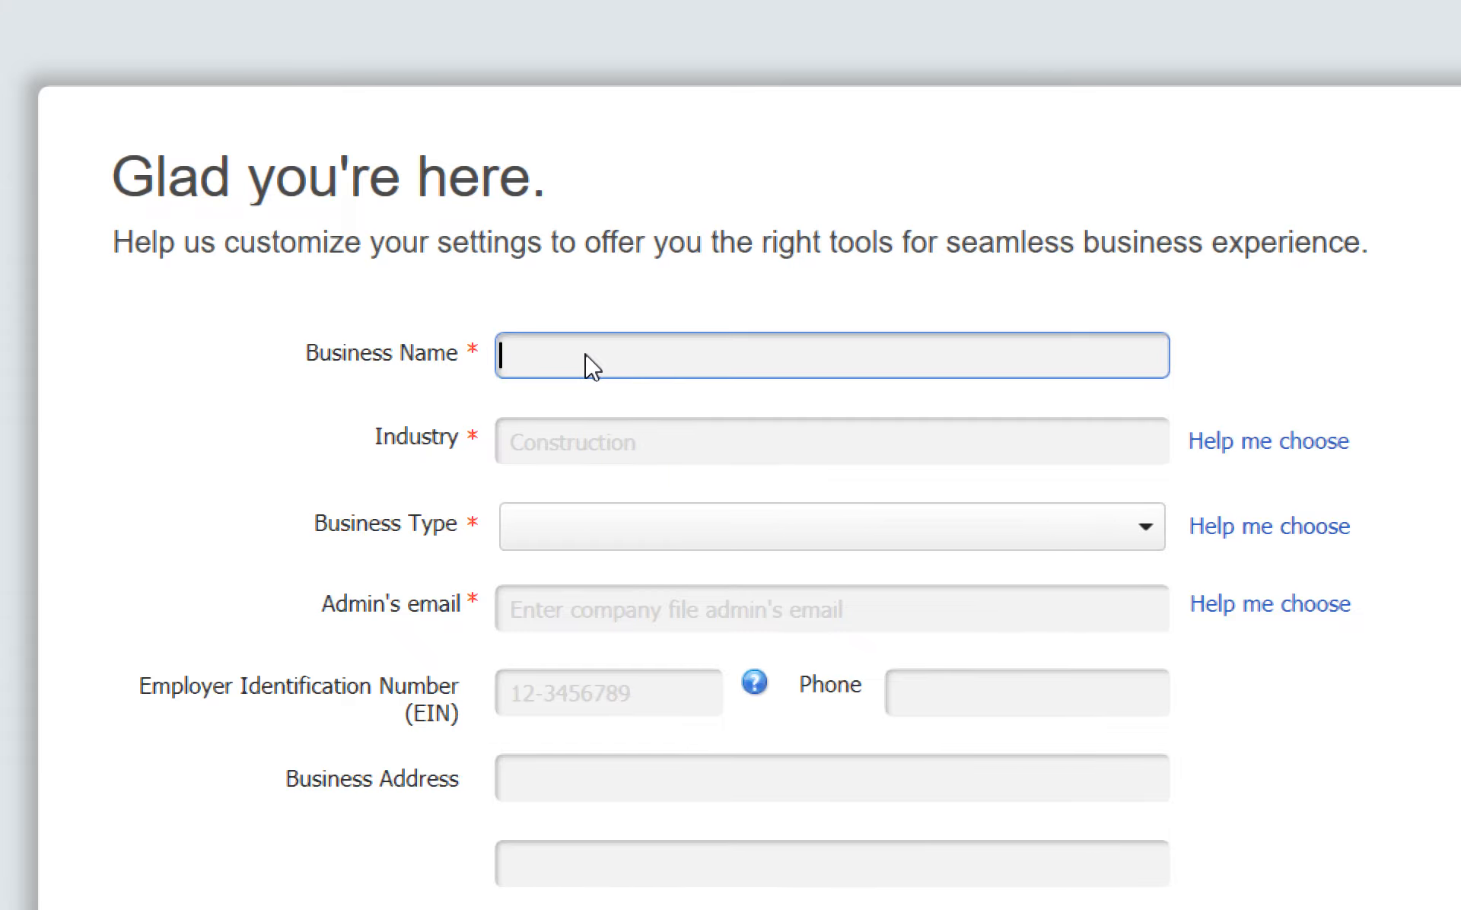
{"action": "type", "text": "SW25 "}
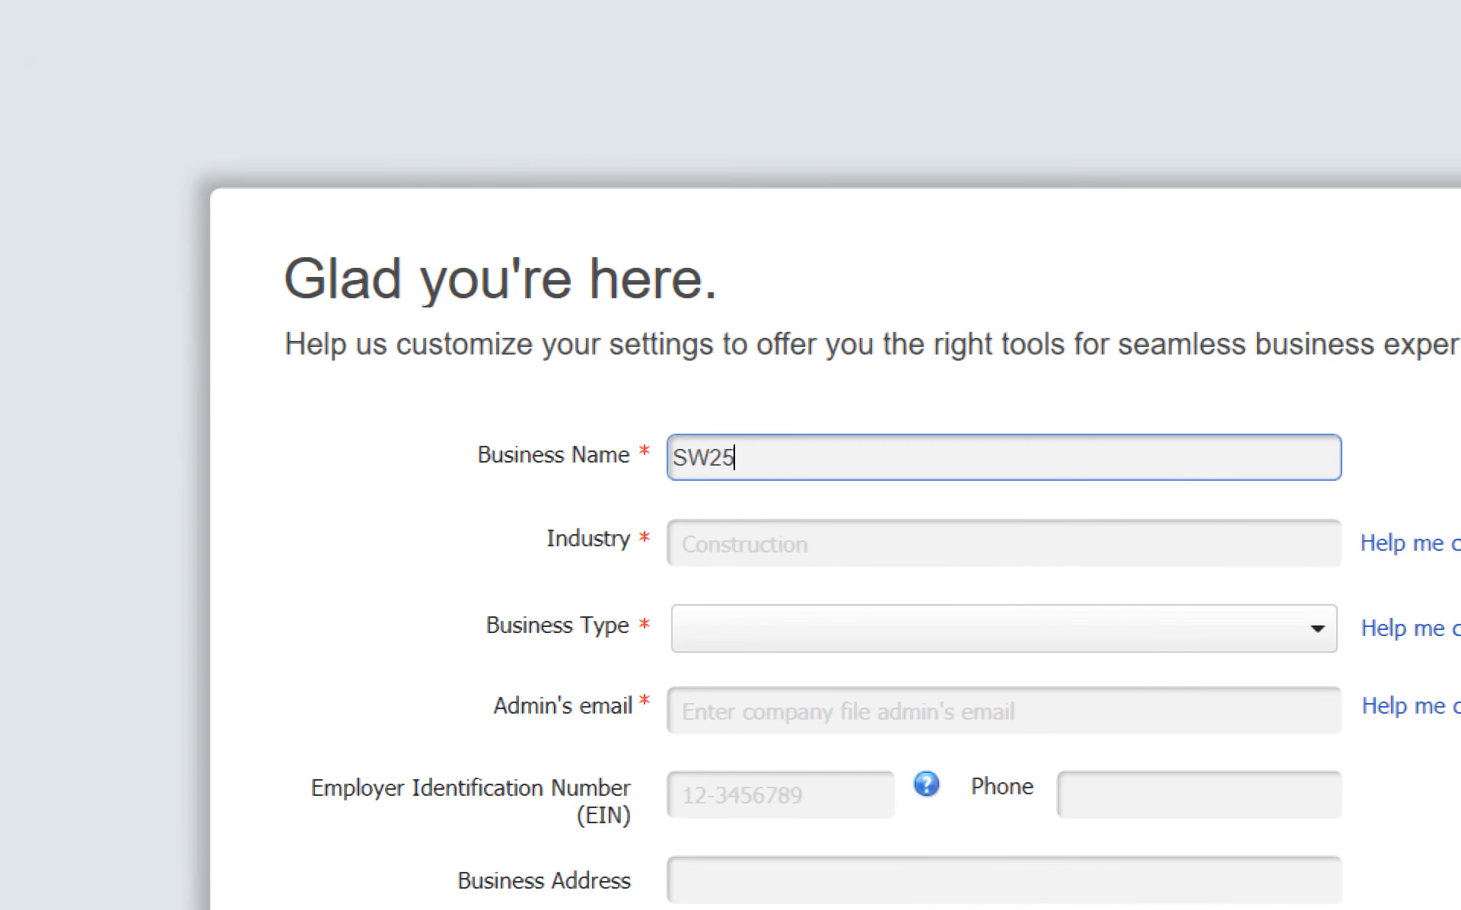
{"action": "type", "text": "NITH"}
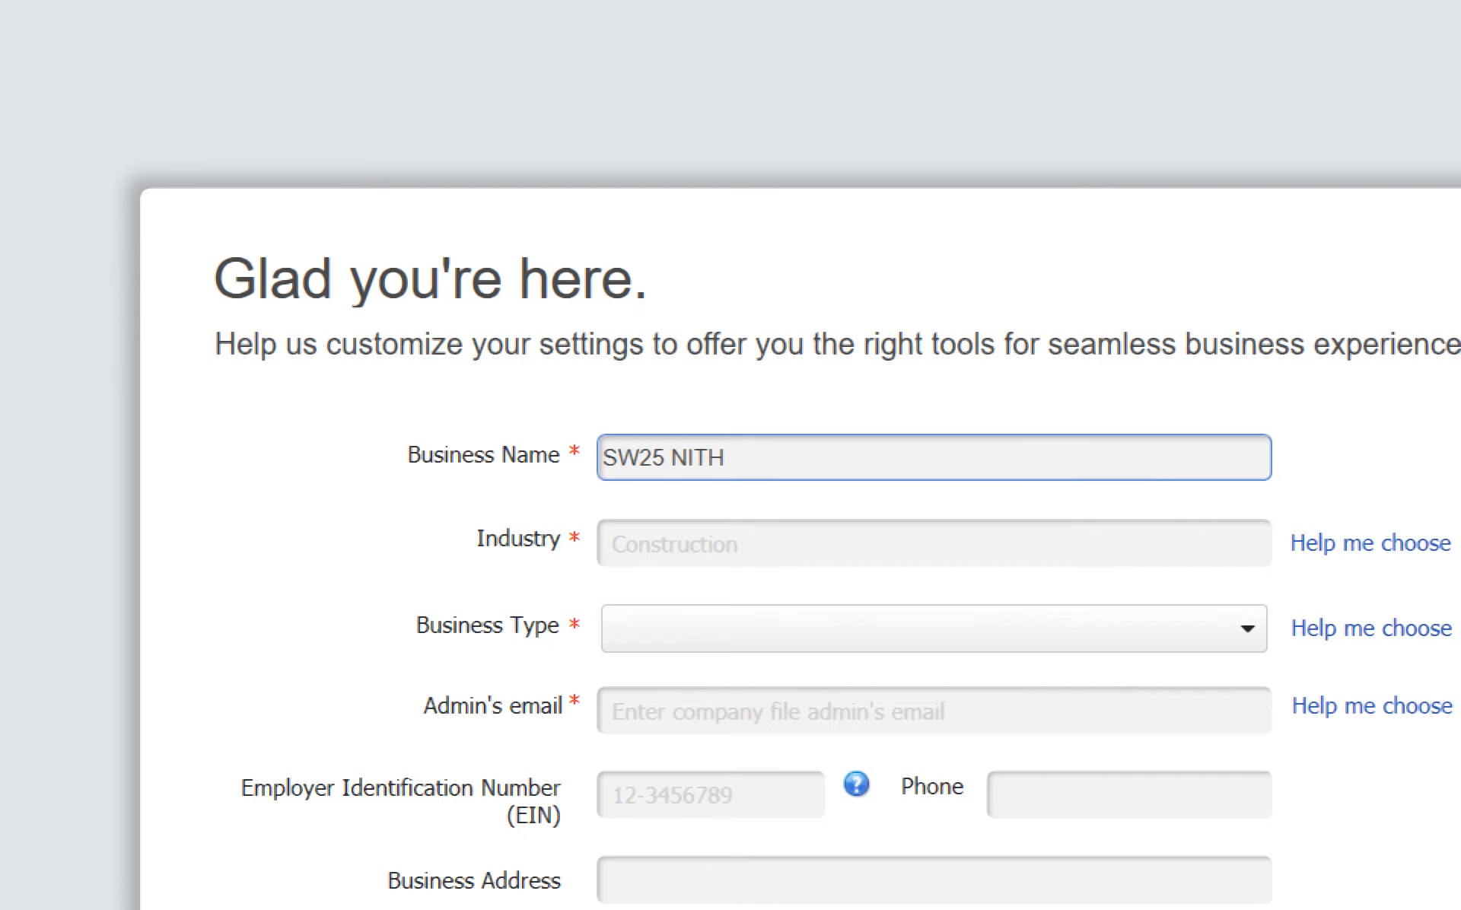
{"action": "type", "text": " Final"}
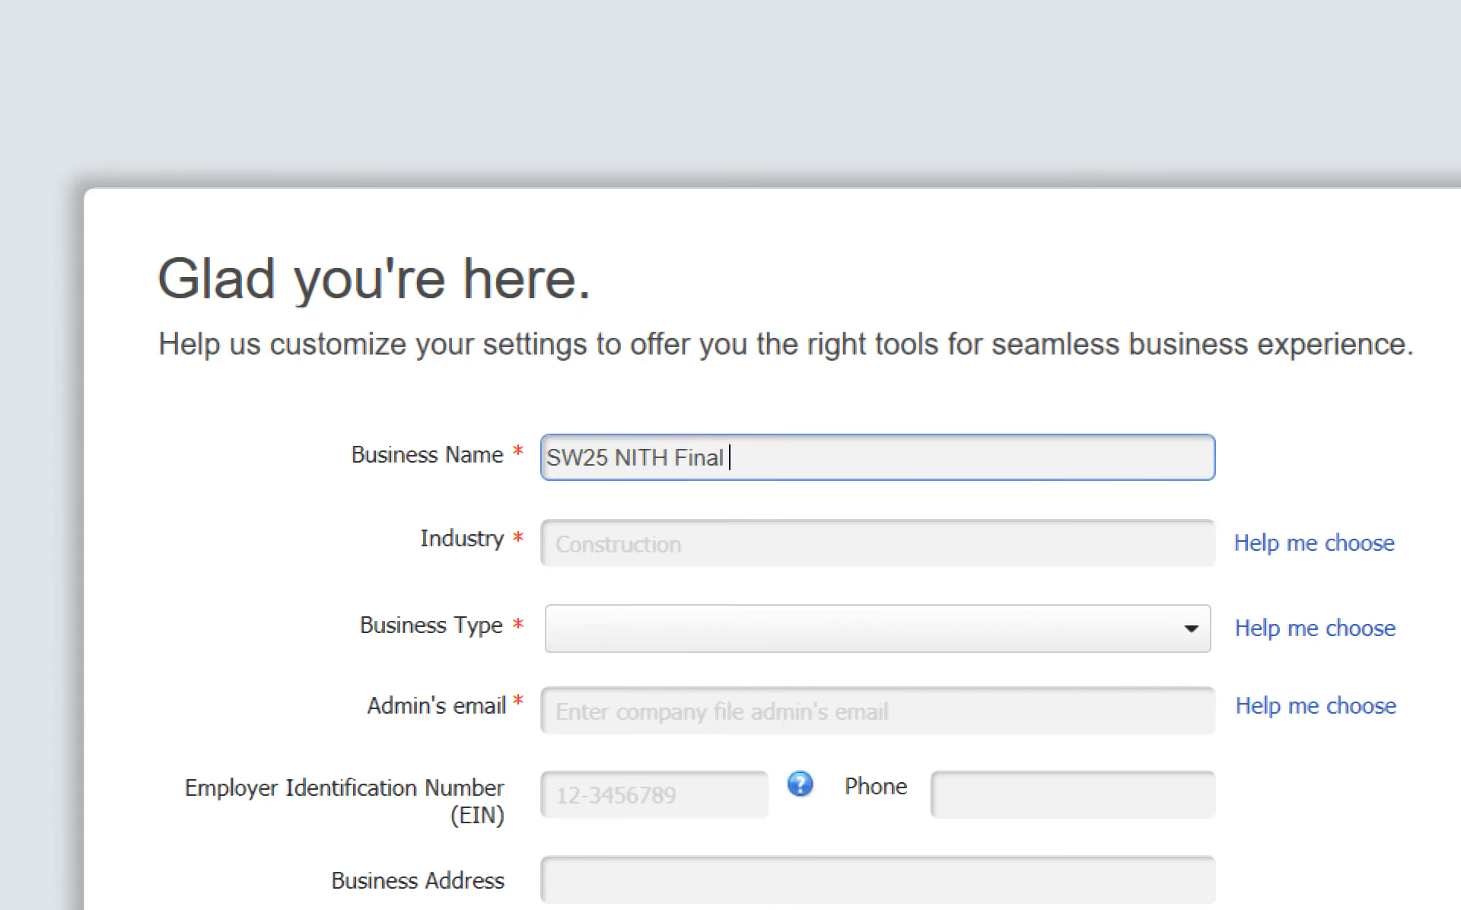
{"action": "type", "text": " 3"}
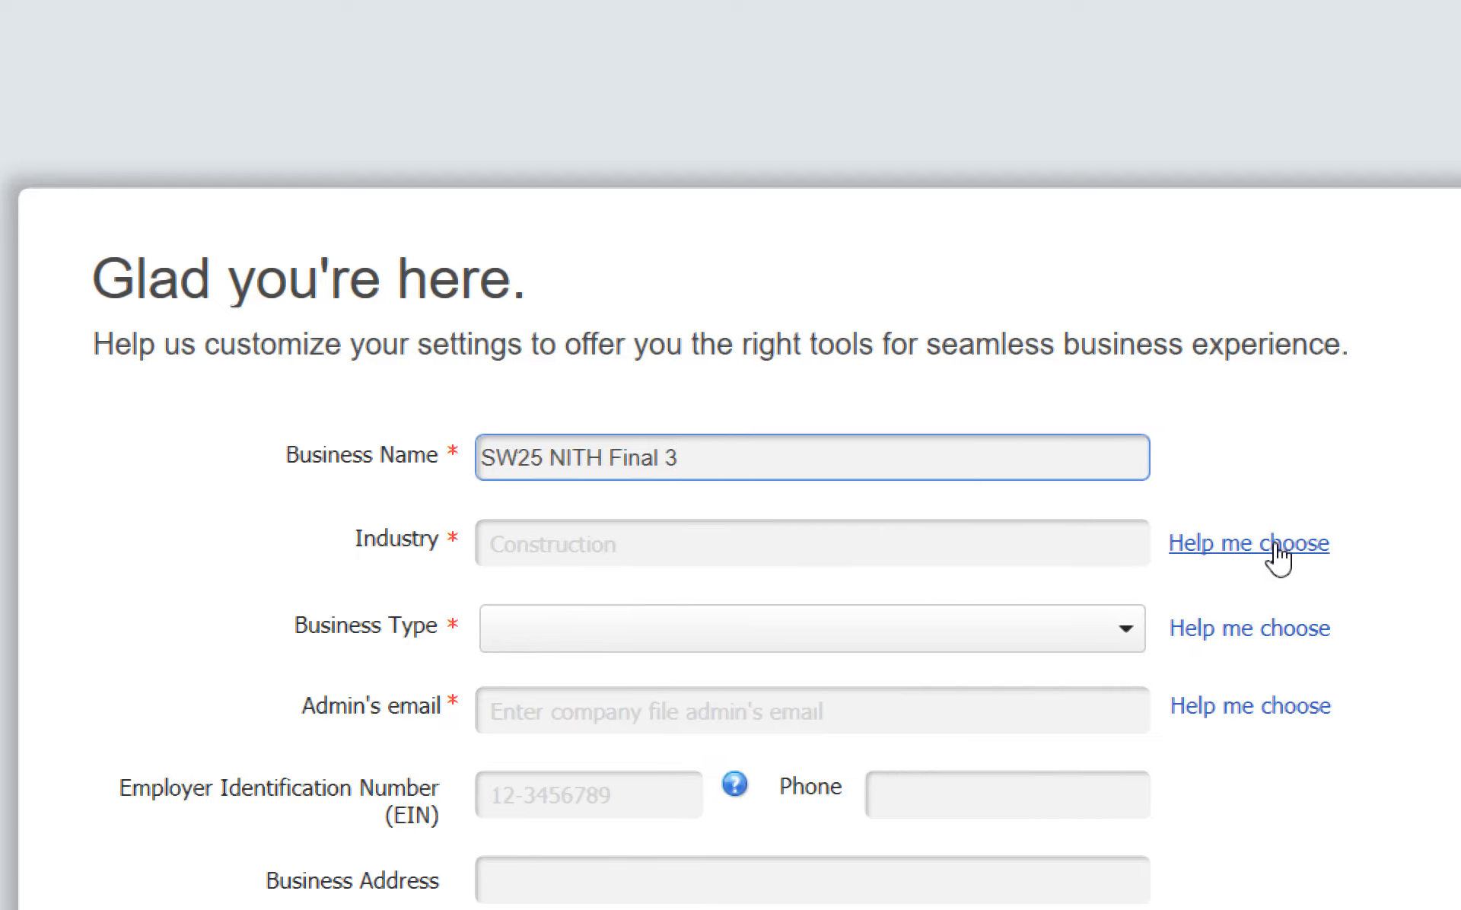
{"action": "left_click", "coordinate": [1278, 544]}
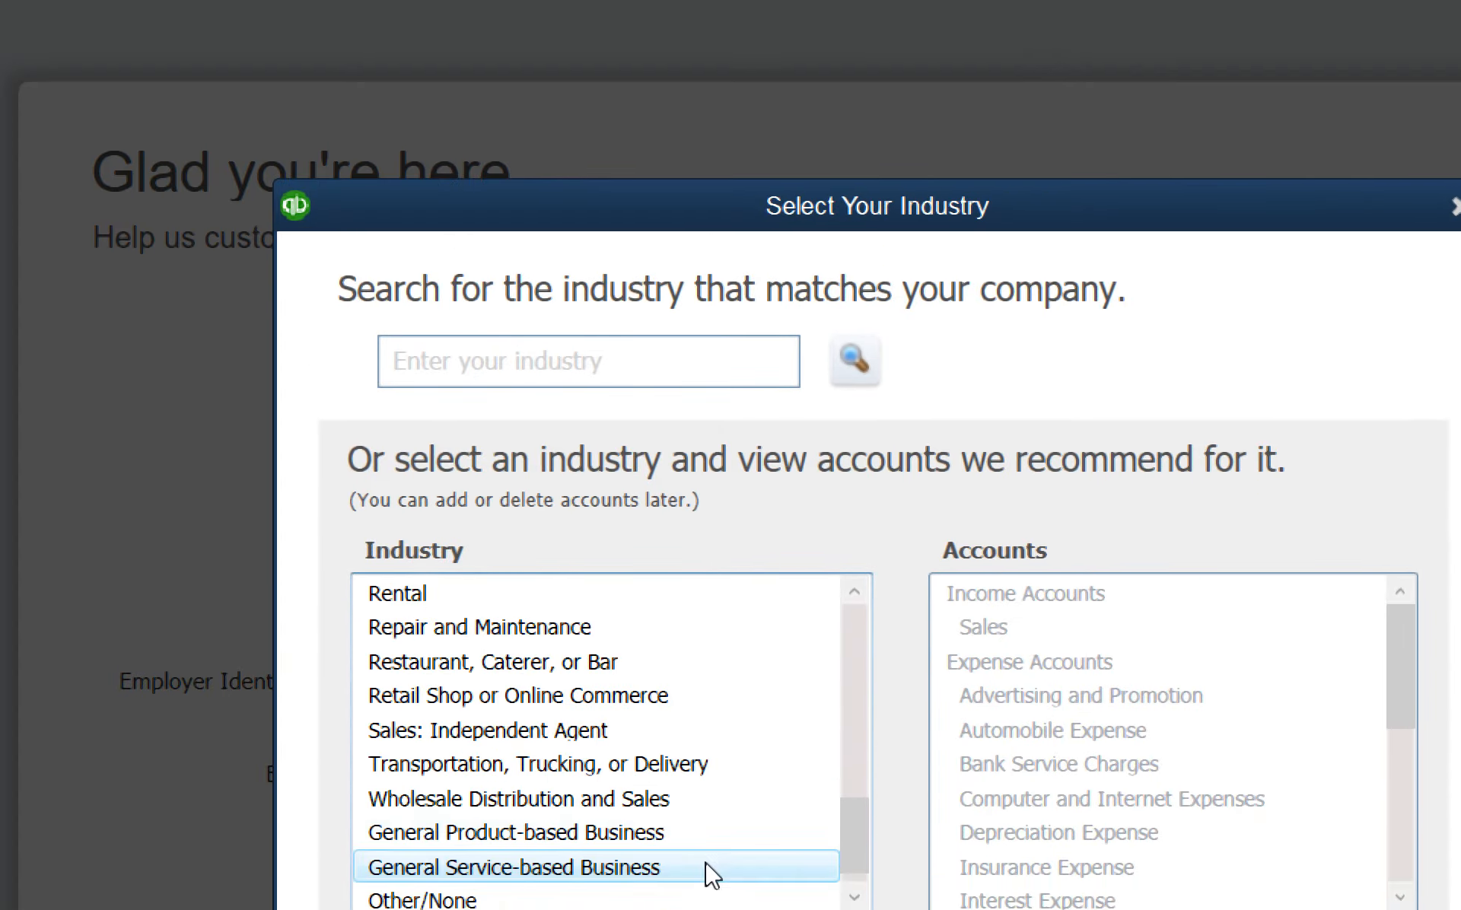
{"action": "scroll", "coordinate": [605, 883], "scroll_direction": "down", "scroll_amount": 1}
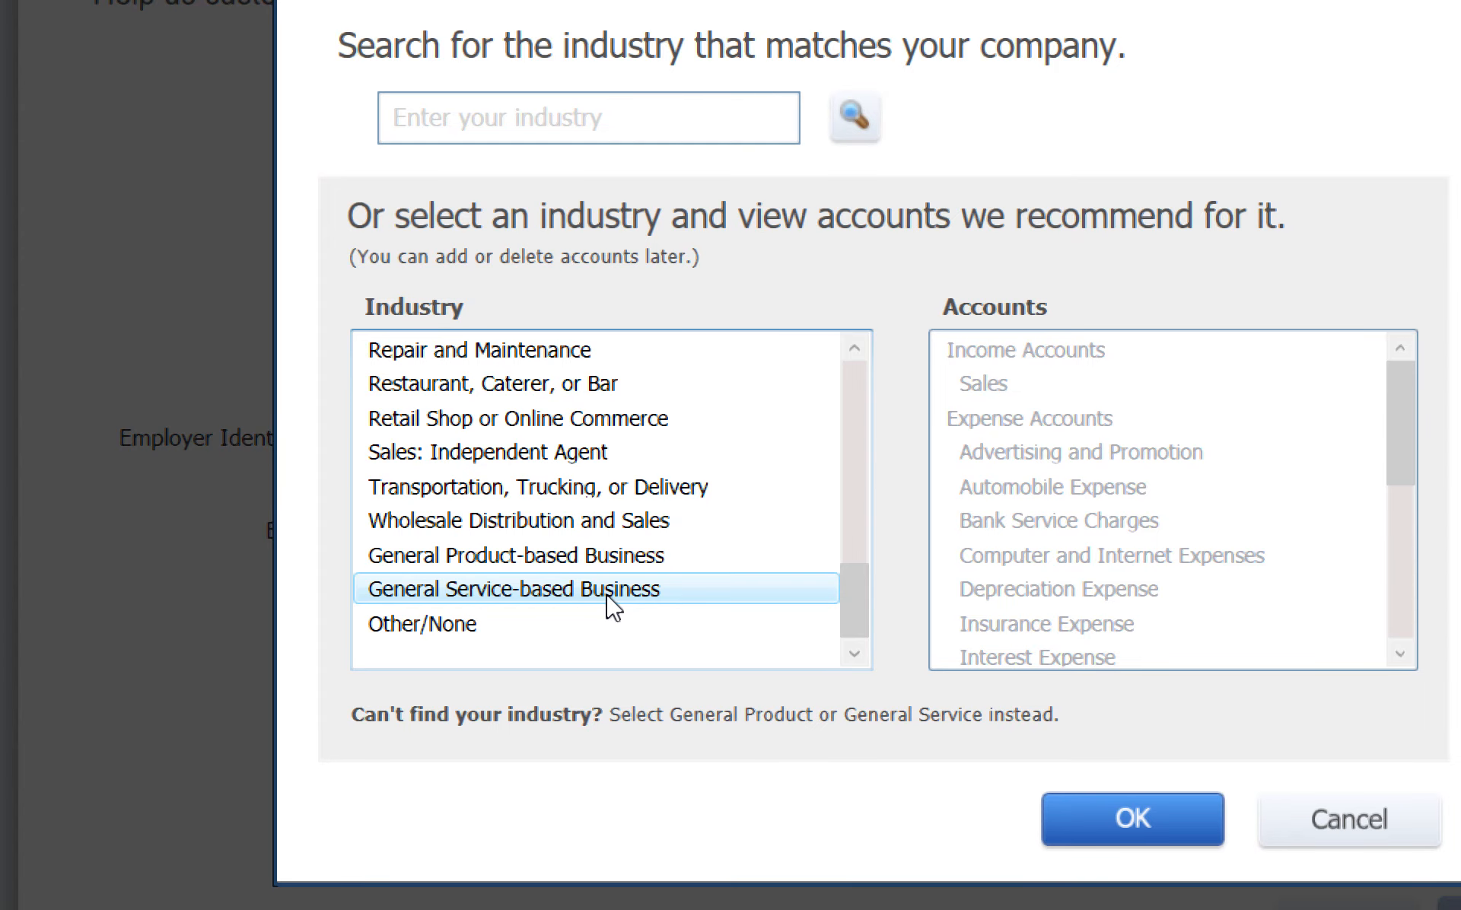
{"action": "scroll", "coordinate": [612, 607], "scroll_direction": "up", "scroll_amount": 10}
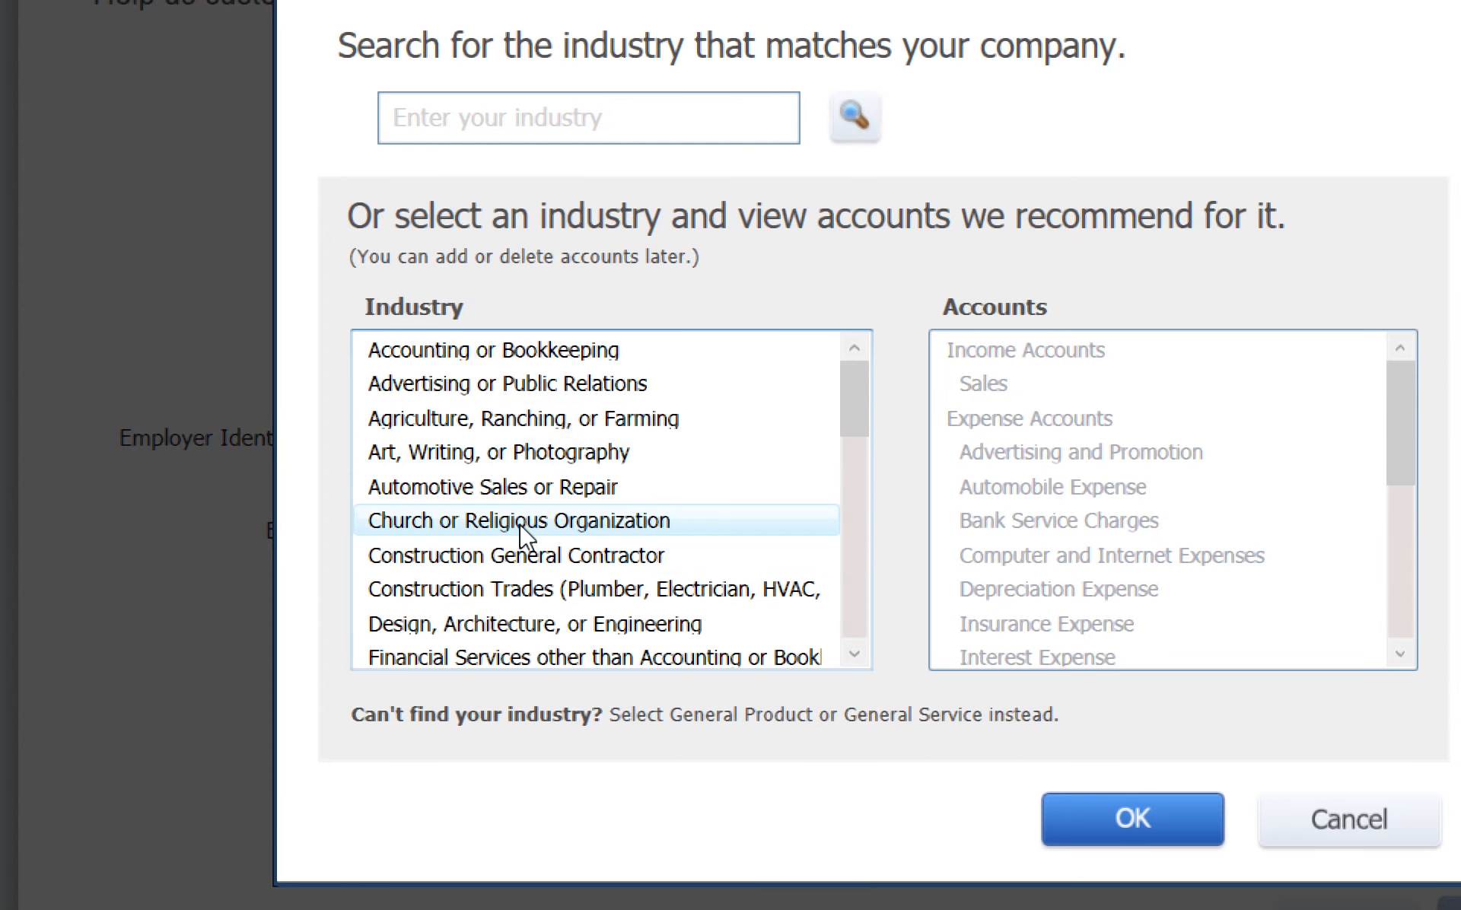
{"action": "scroll", "coordinate": [528, 437], "scroll_direction": "down", "scroll_amount": 10}
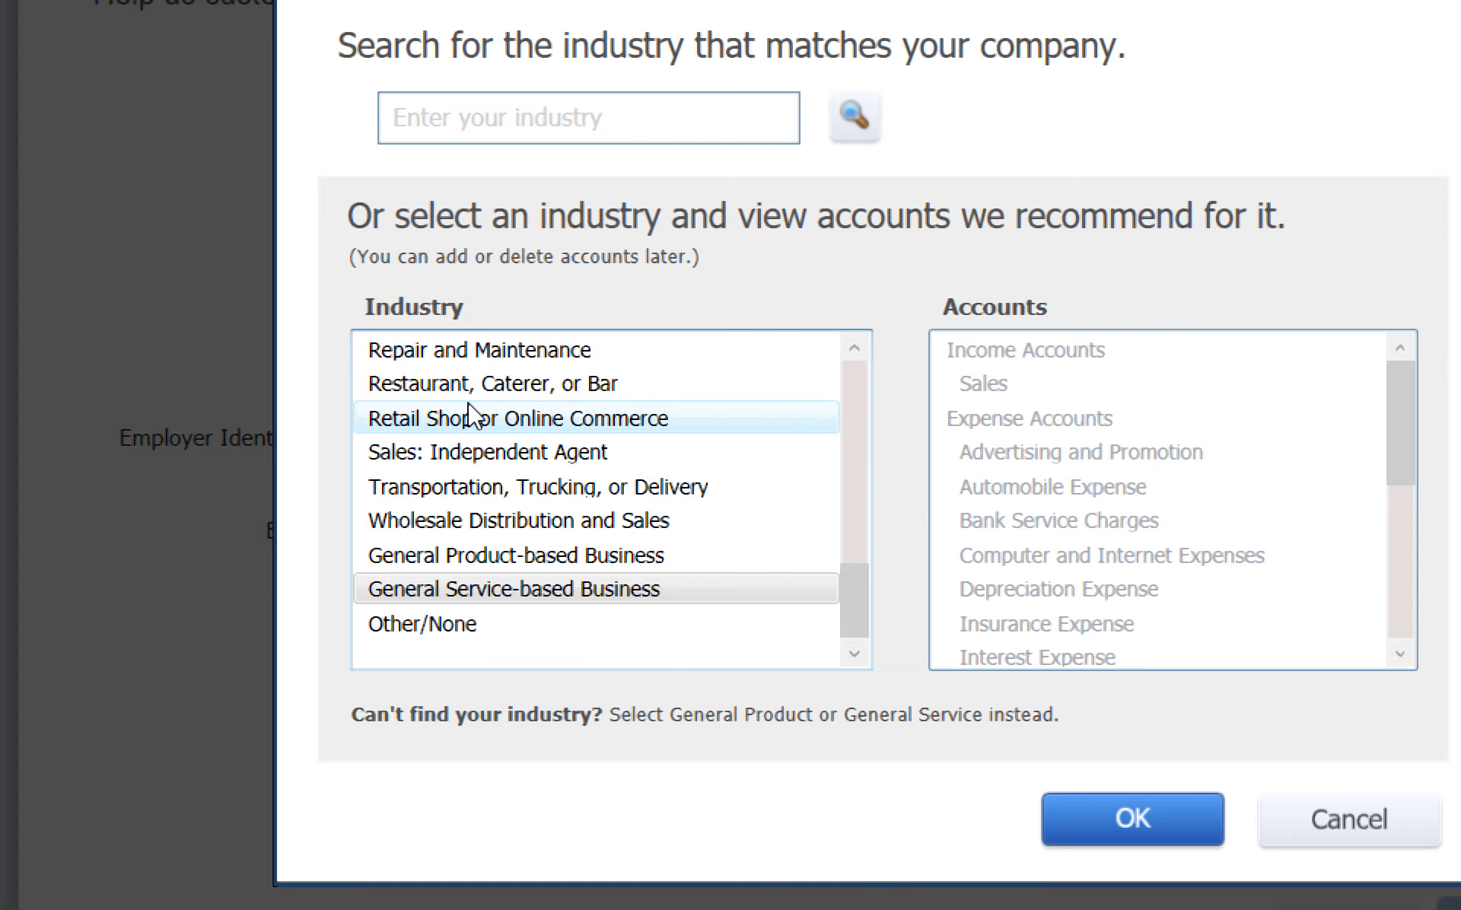
{"action": "left_click", "coordinate": [466, 451]}
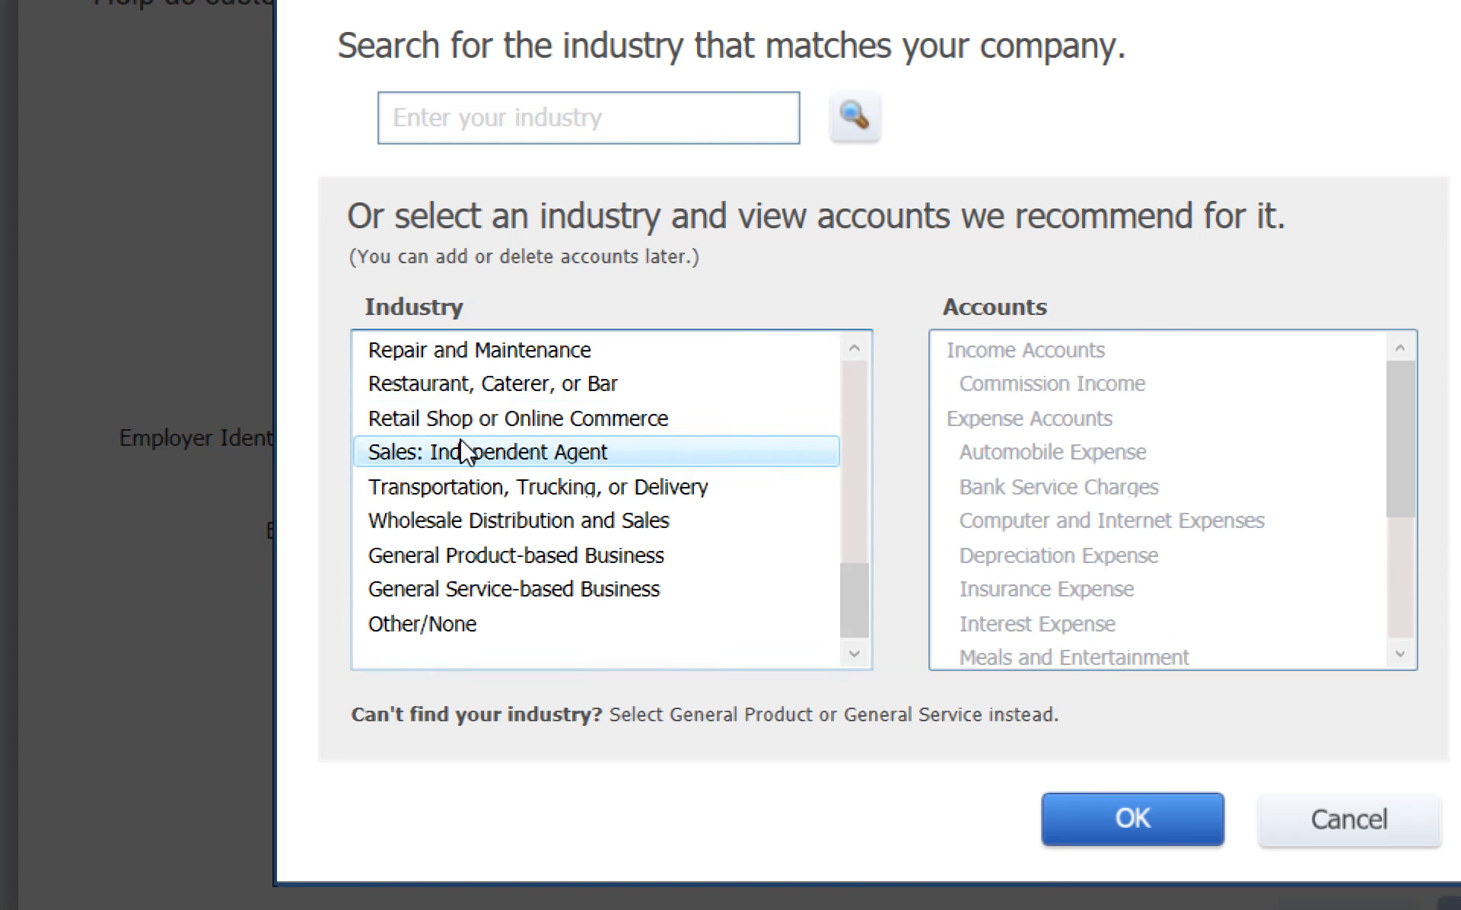
{"action": "left_click", "coordinate": [467, 382]}
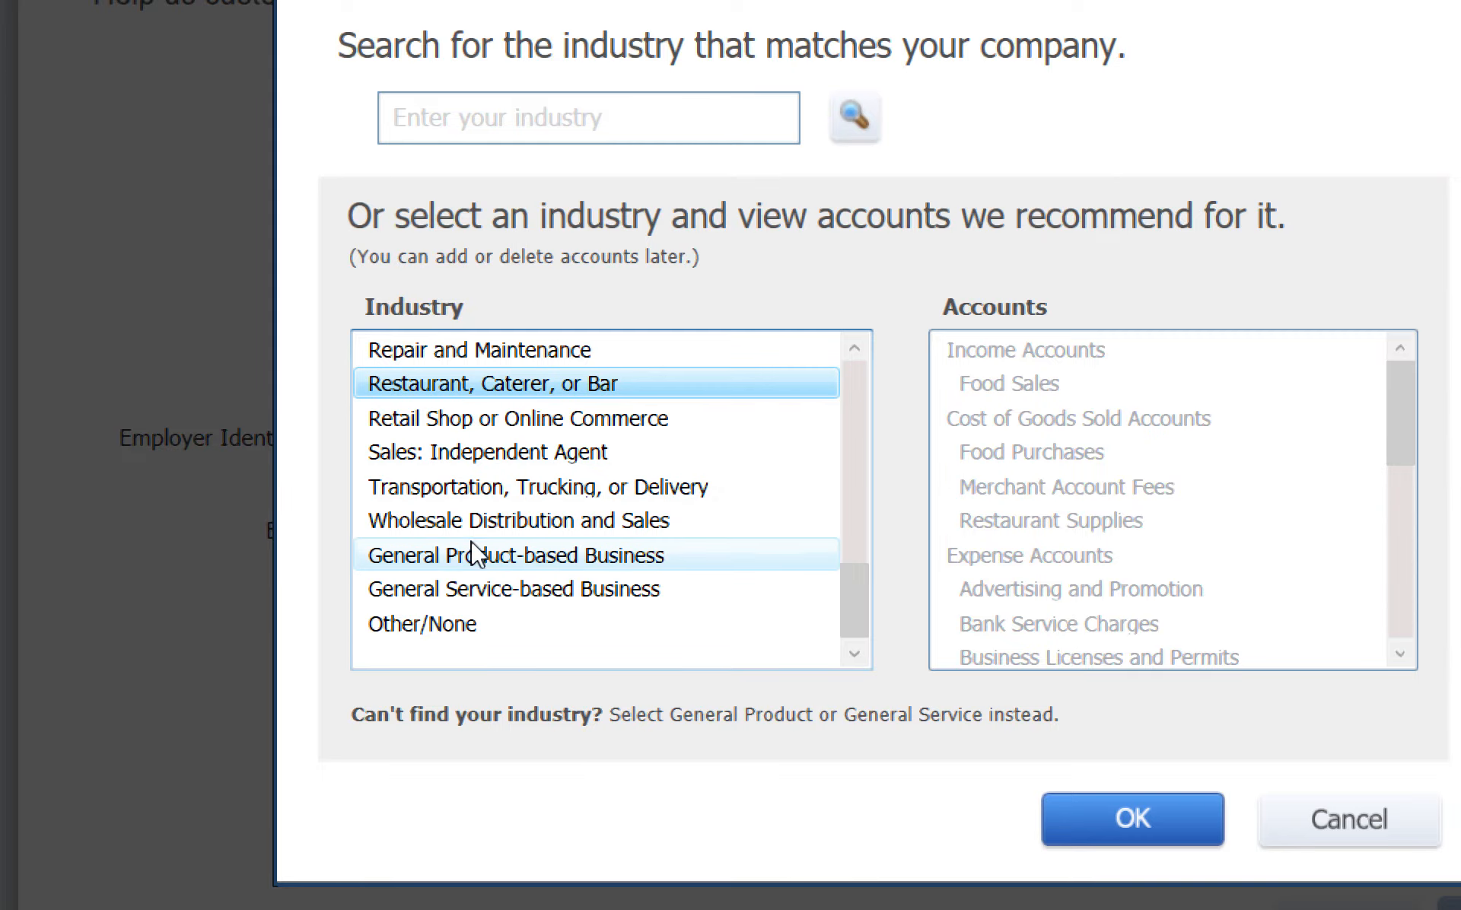
{"action": "left_click", "coordinate": [460, 626]}
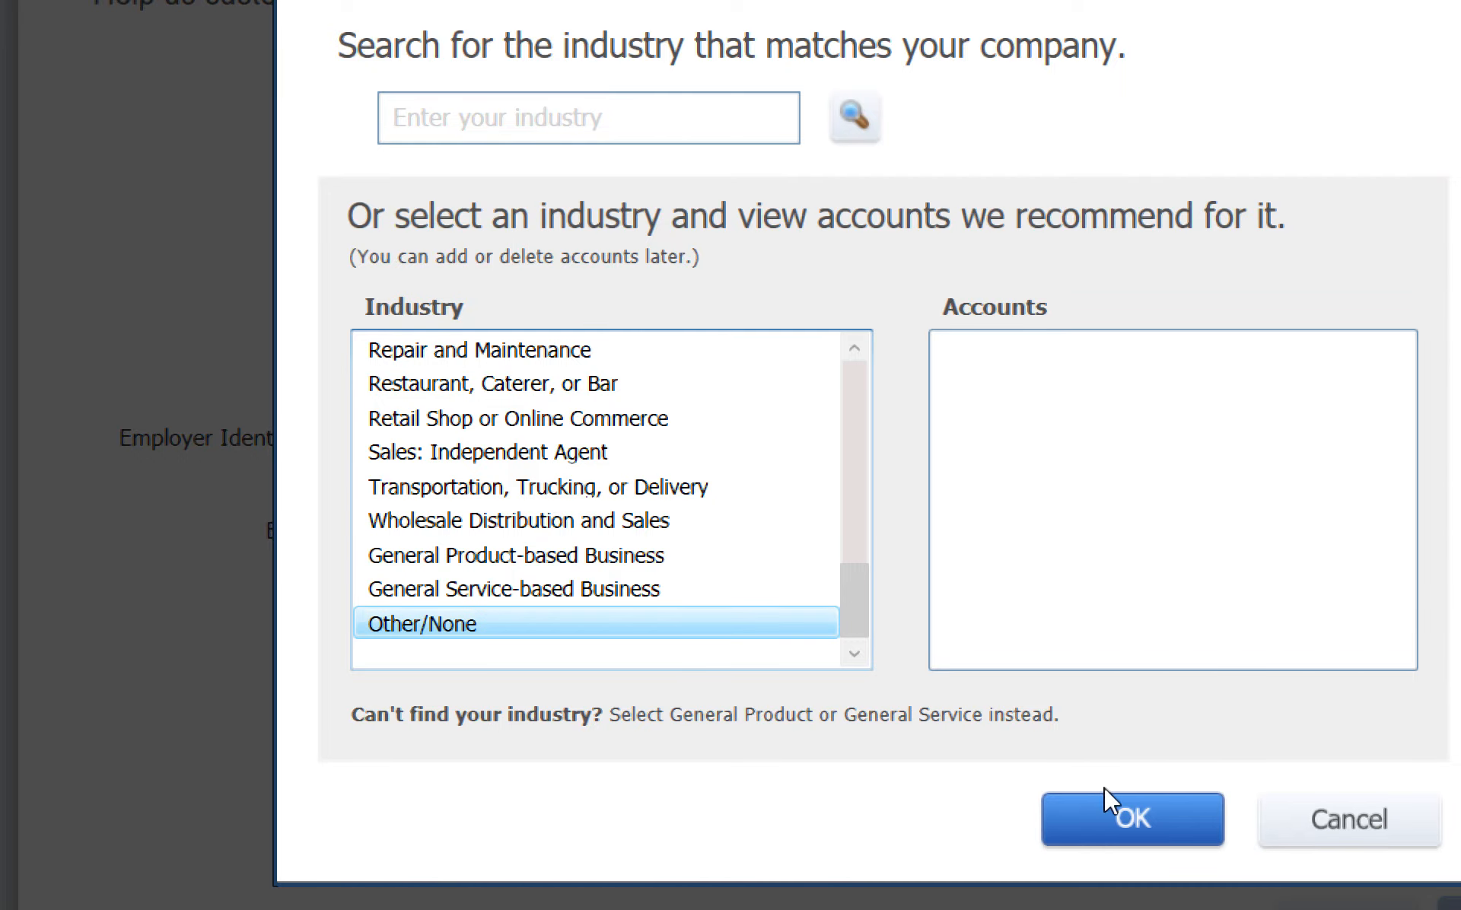
{"action": "left_click", "coordinate": [1124, 822]}
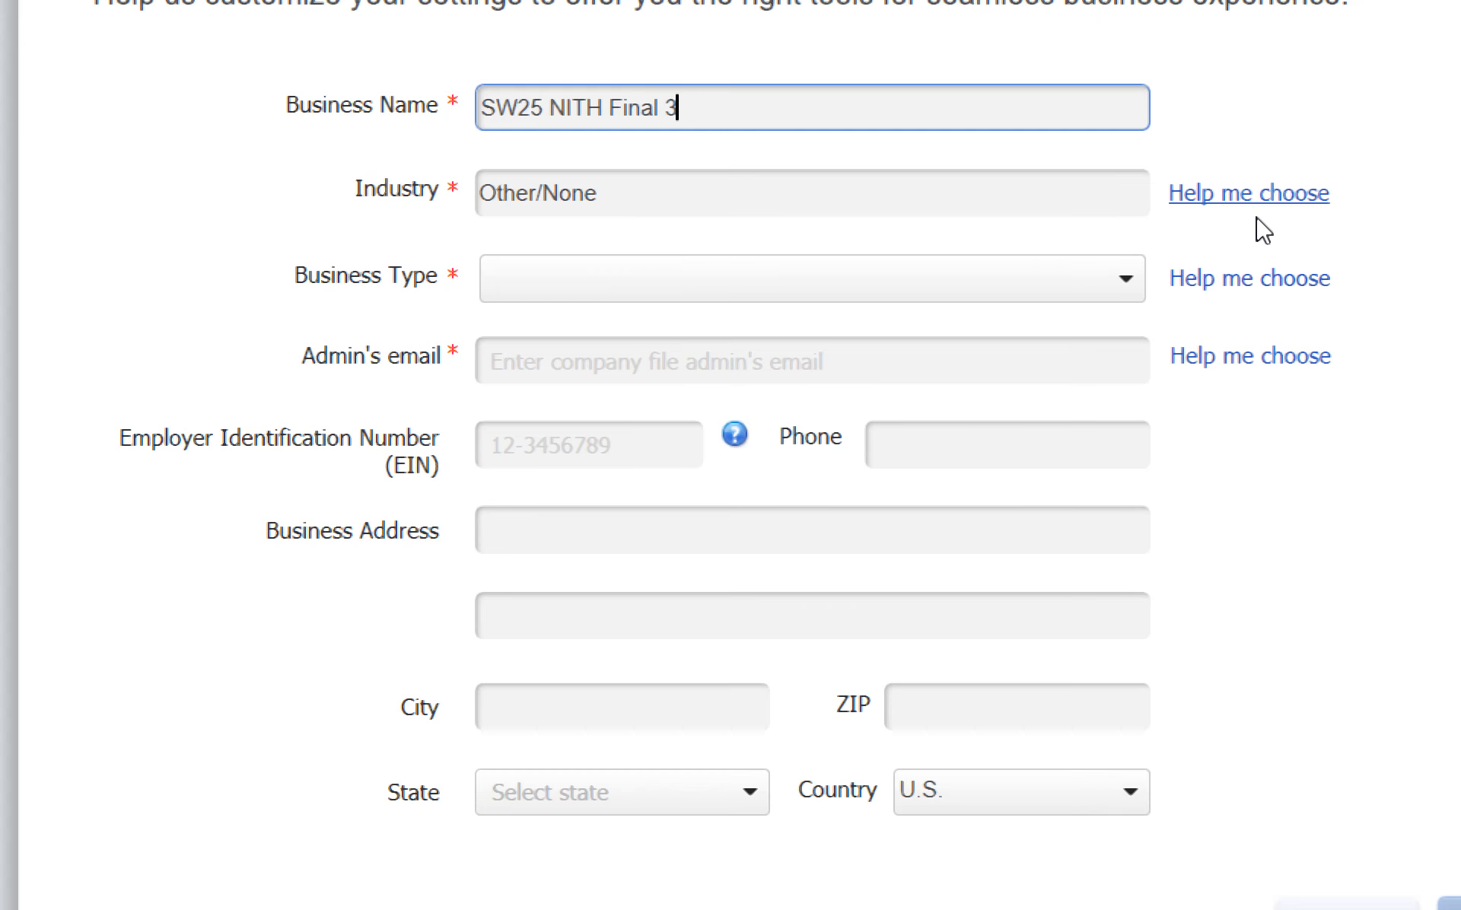
Step: Set the business type to Sole Proprietorship
{"action": "left_click", "coordinate": [1269, 280]}
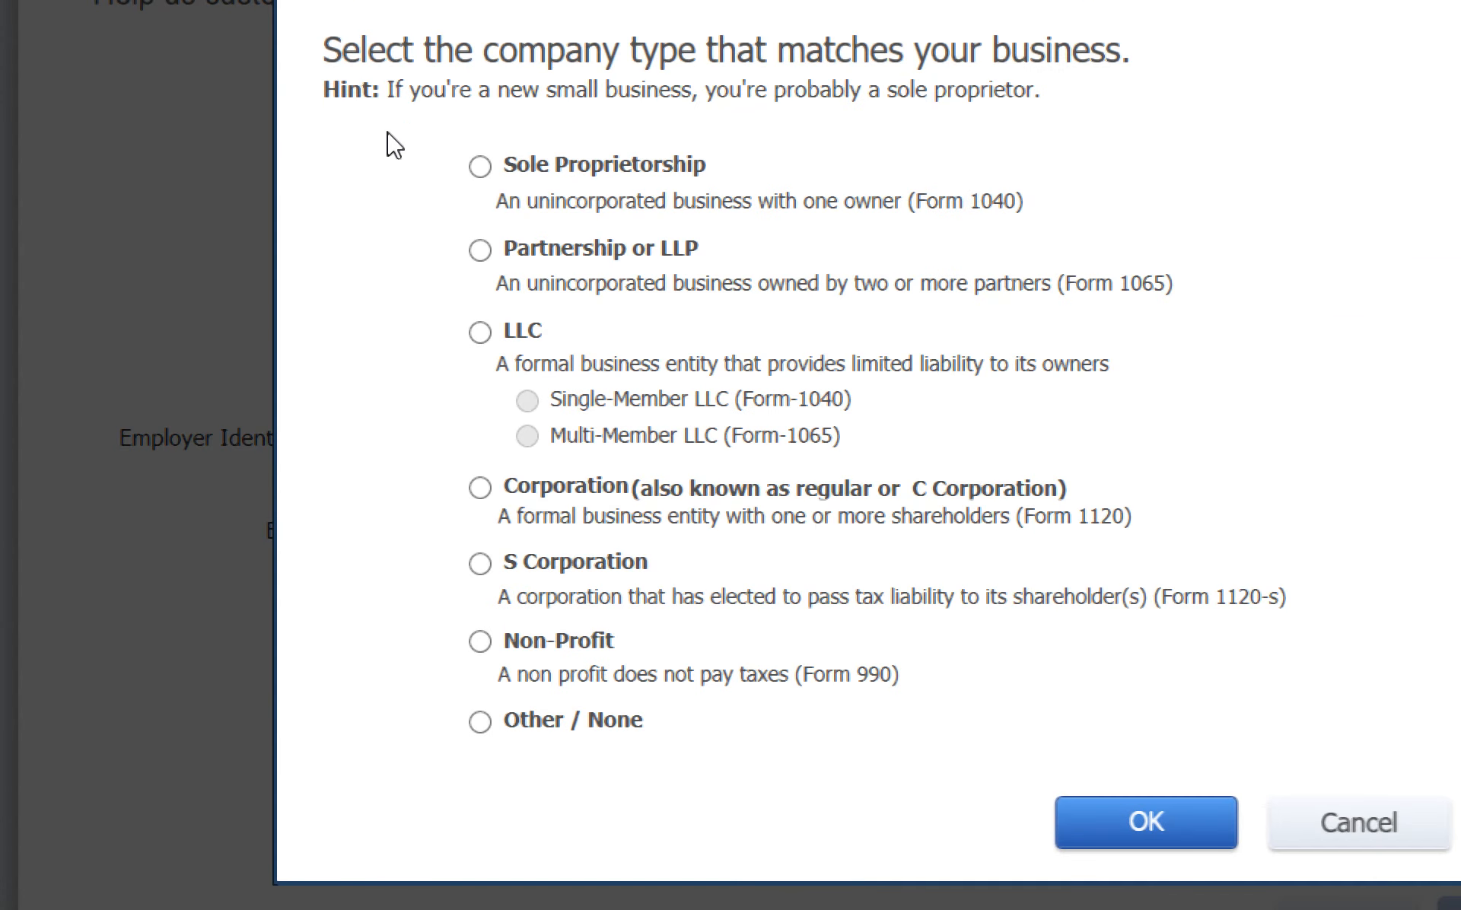
{"action": "left_click", "coordinate": [480, 166]}
{"action": "left_click", "coordinate": [1143, 833]}
Step: Enter the admin's e-mail address, correcting the misspelled domain
{"action": "left_click", "coordinate": [541, 360]}
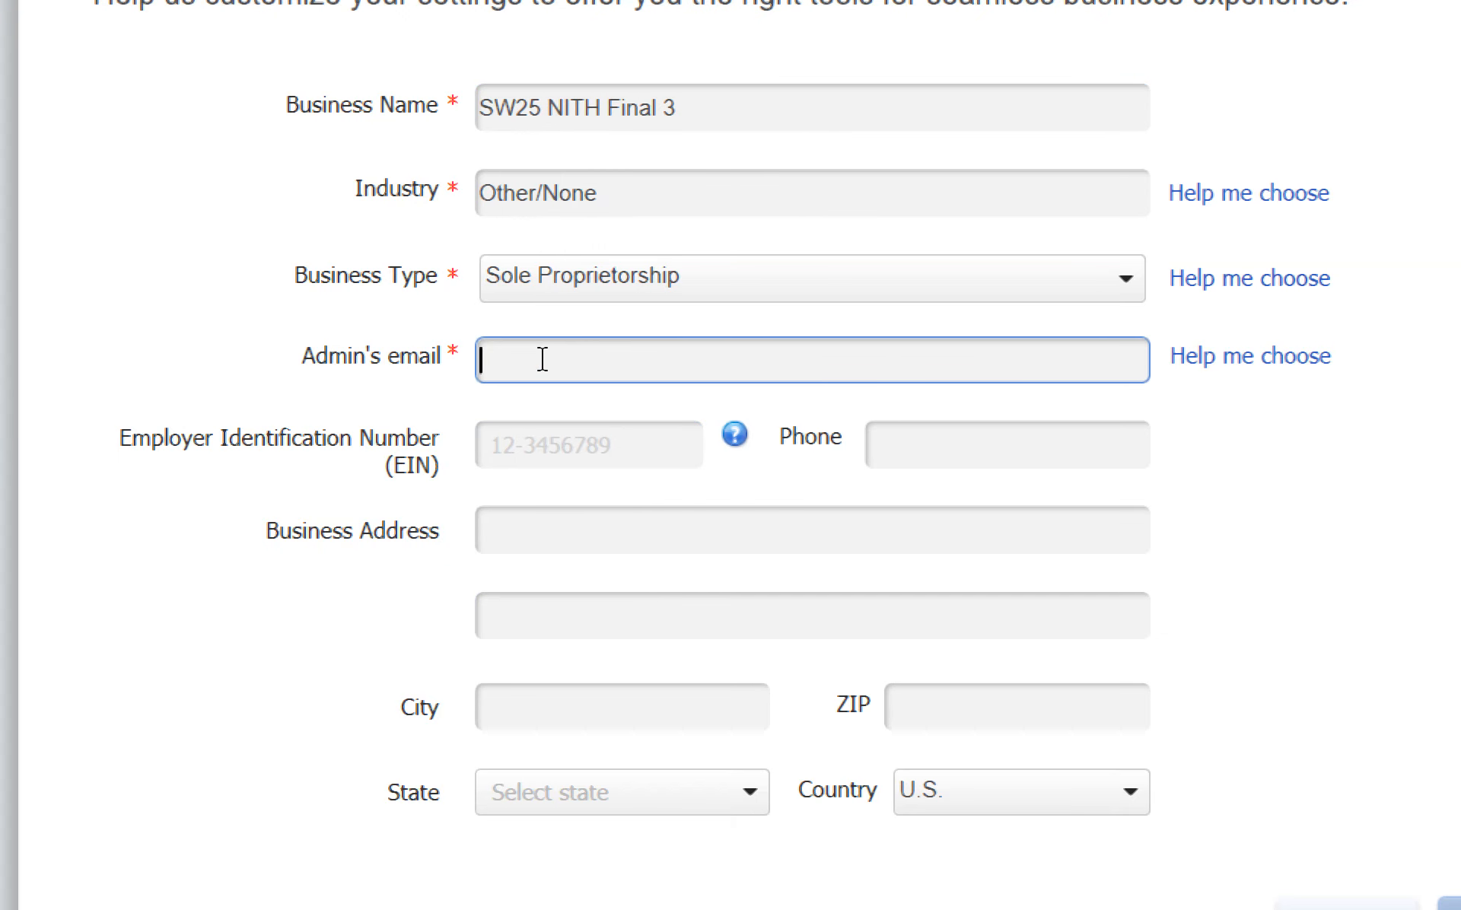
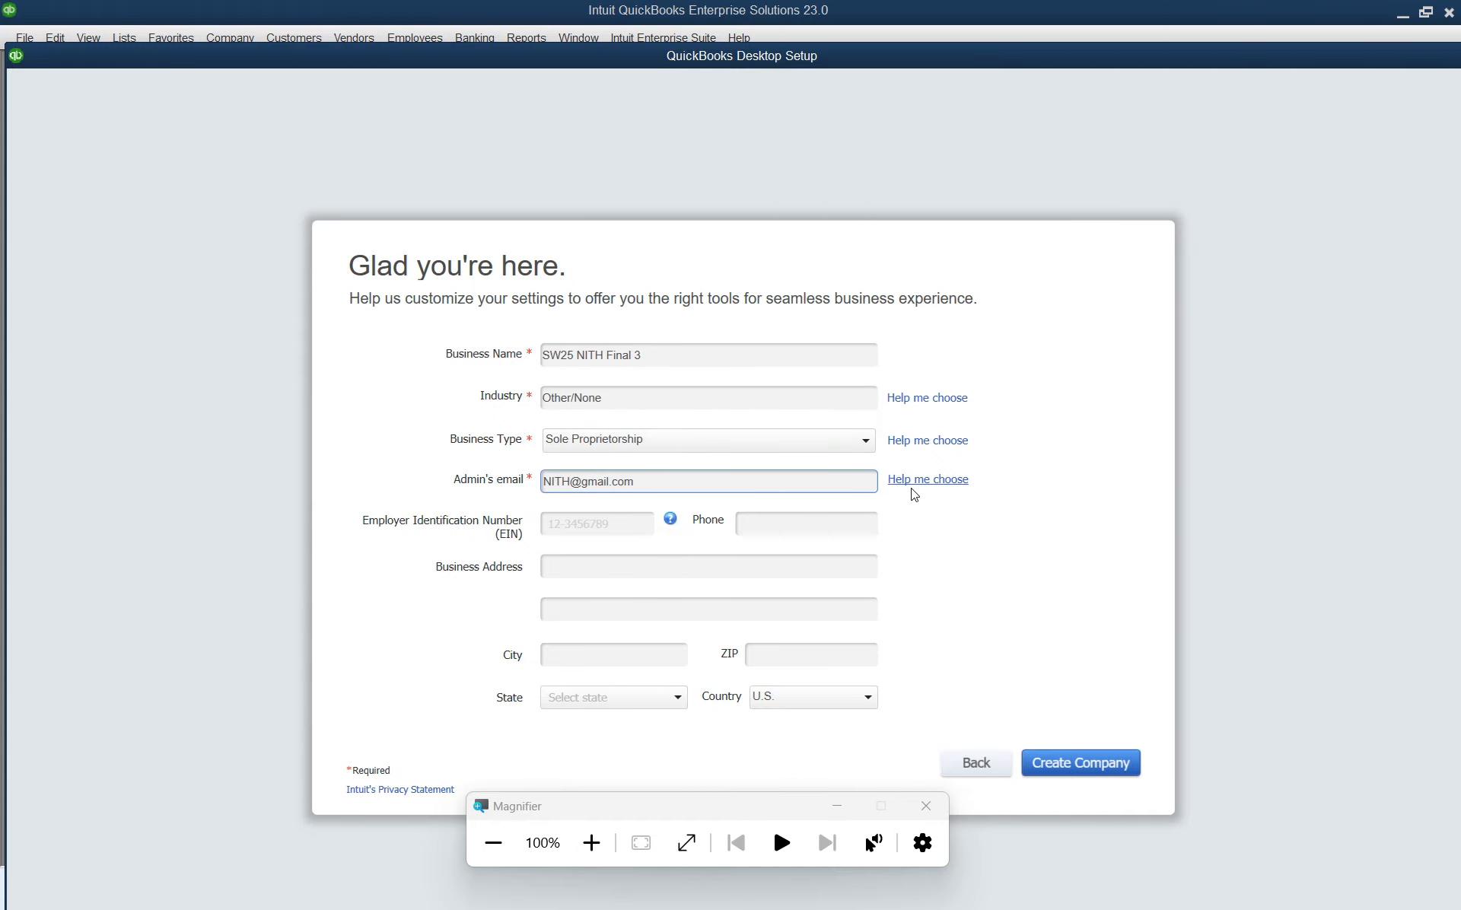
Step: Create the SW25 NITH Final 3 company file and go to the Edit menu
{"action": "left_click", "coordinate": [1089, 766]}
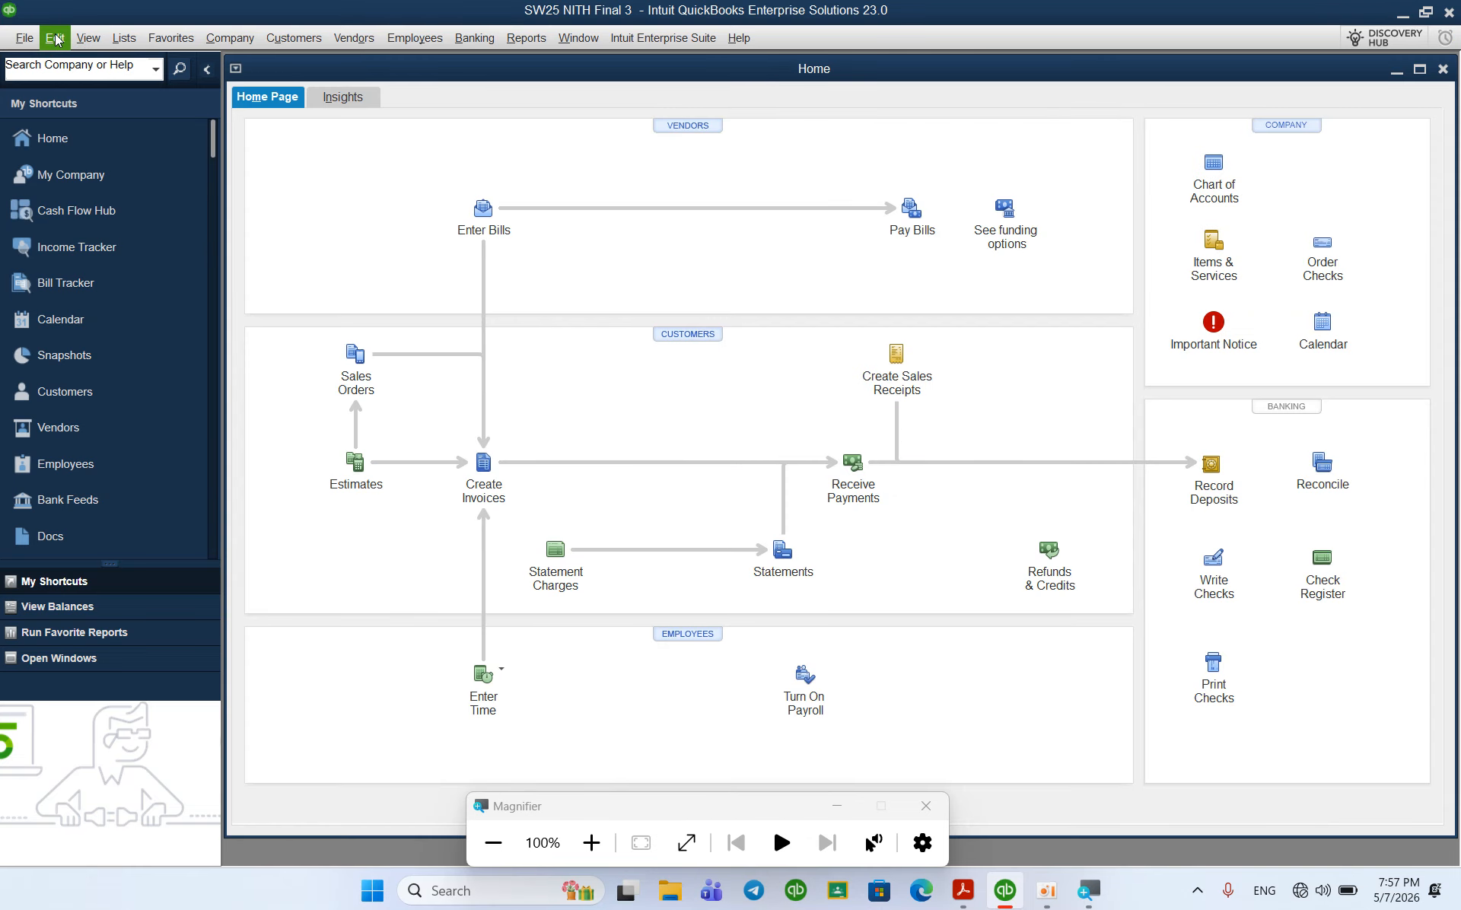
{"action": "left_click", "coordinate": [55, 40]}
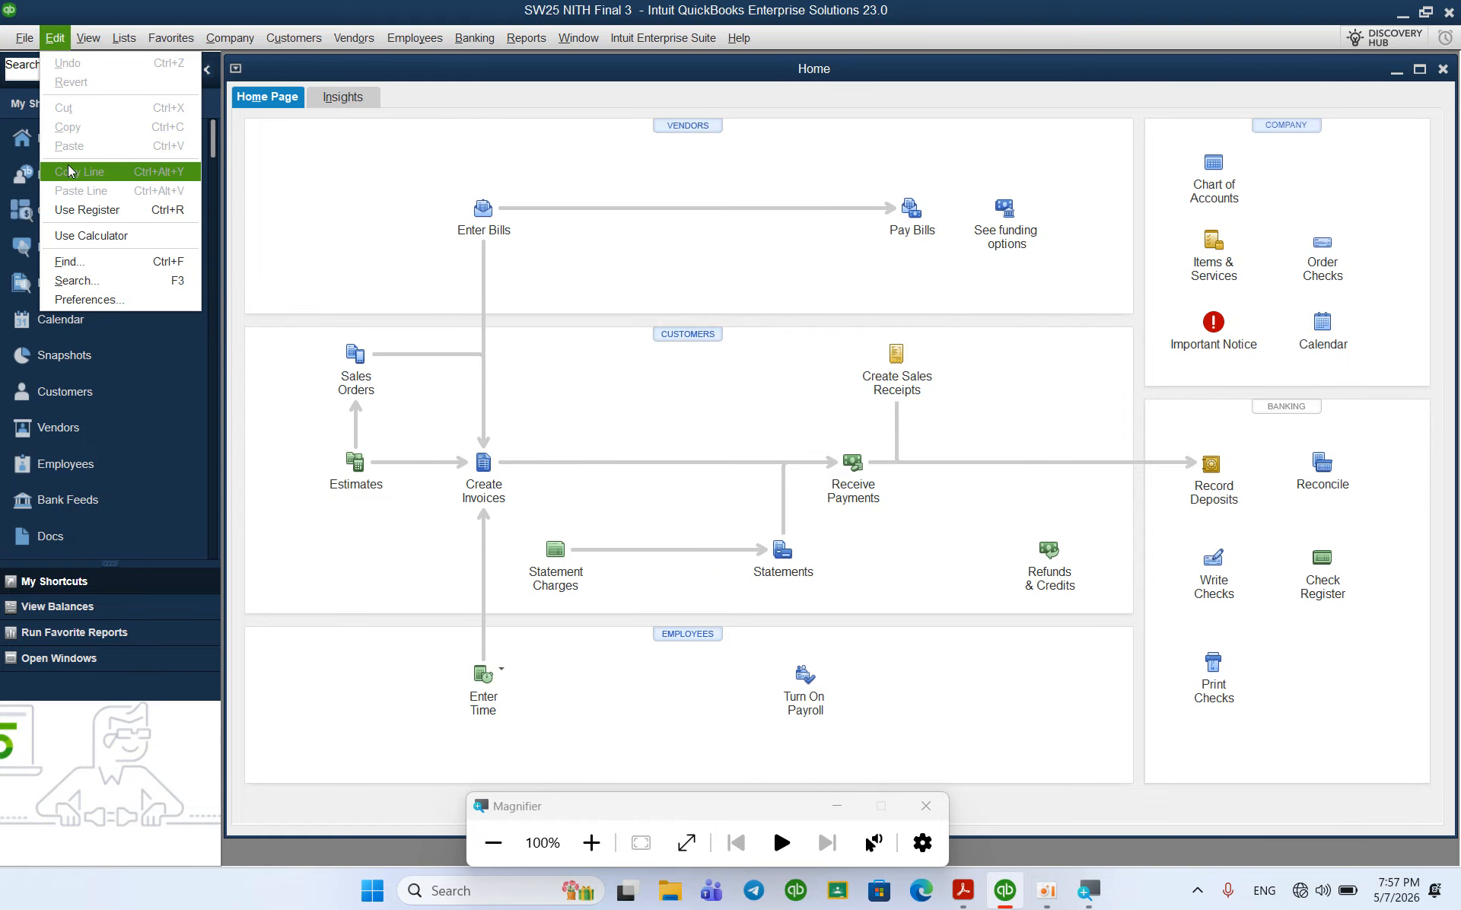
Step: Enable account numbers and lowest-subaccount display in Accounting company preferences and save
{"action": "left_click", "coordinate": [105, 299]}
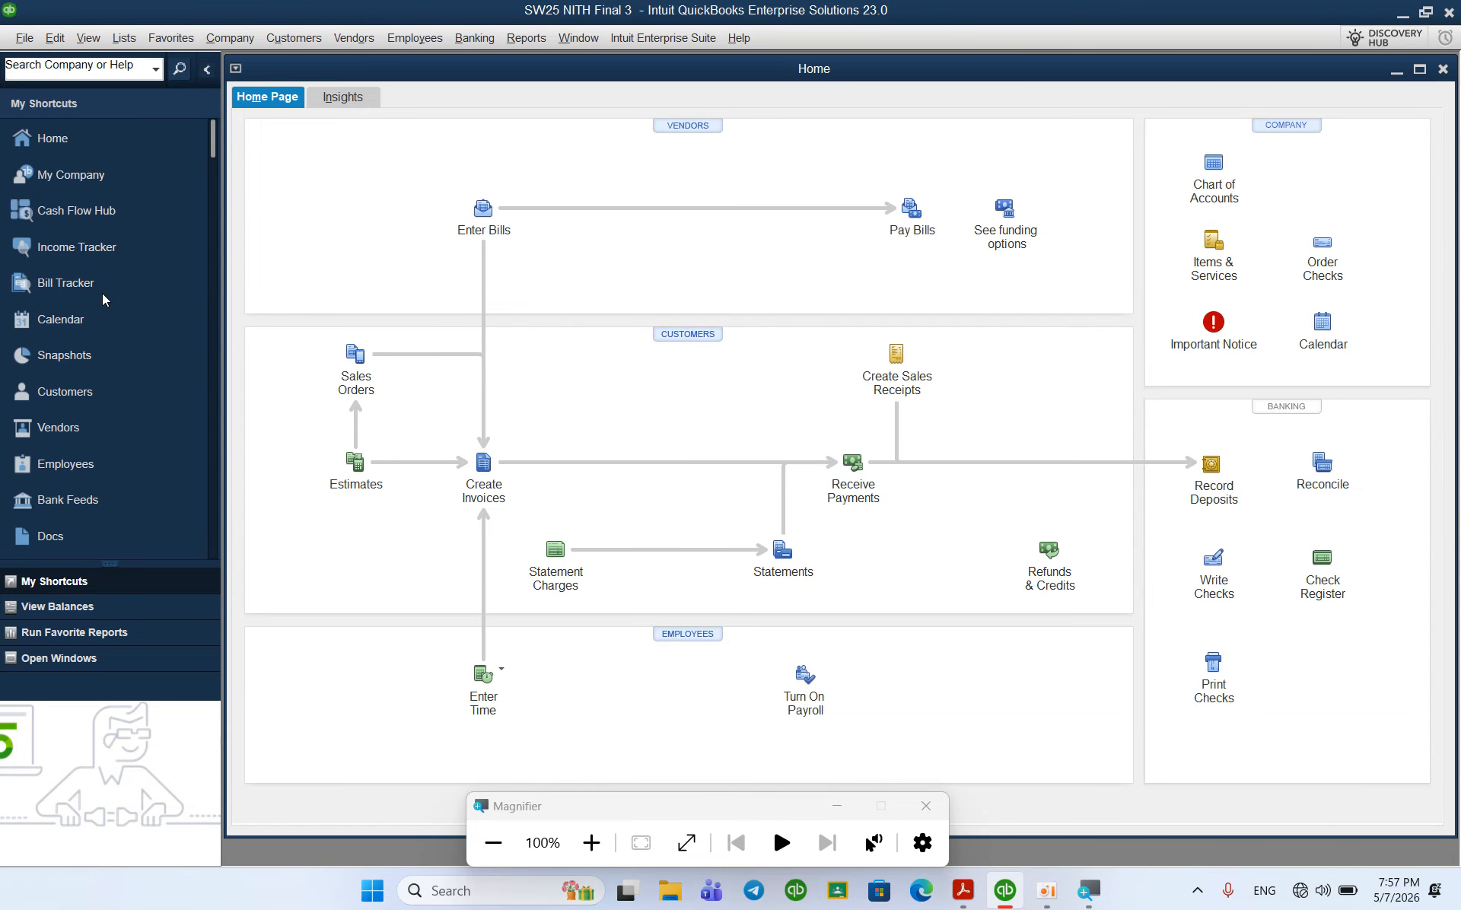
{"action": "left_click", "coordinate": [401, 203]}
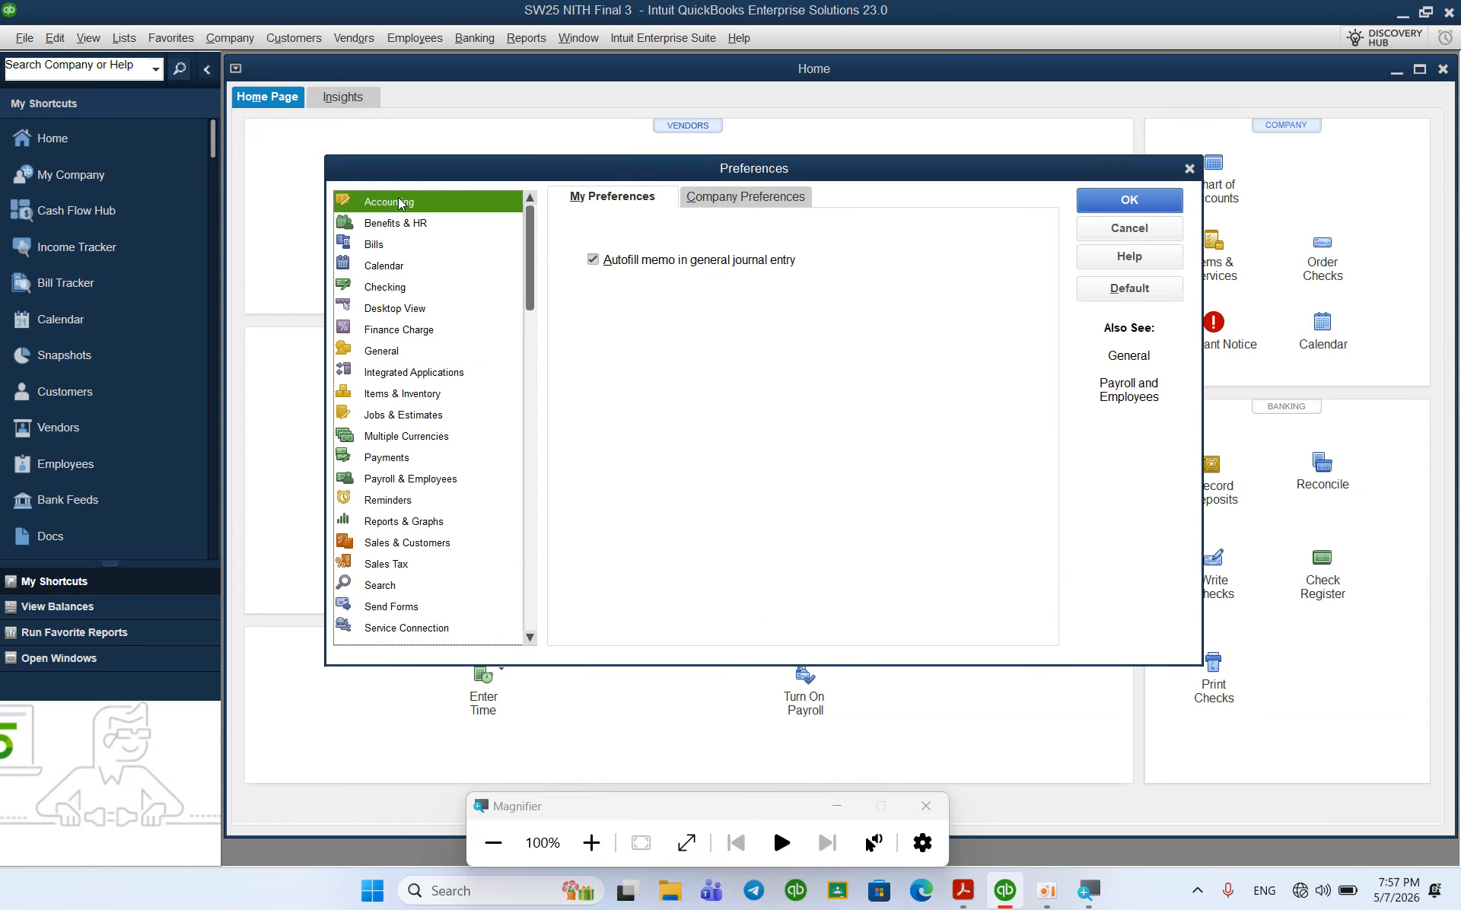
{"action": "left_click", "coordinate": [732, 195]}
{"action": "left_click", "coordinate": [591, 244]}
{"action": "left_click", "coordinate": [582, 268]}
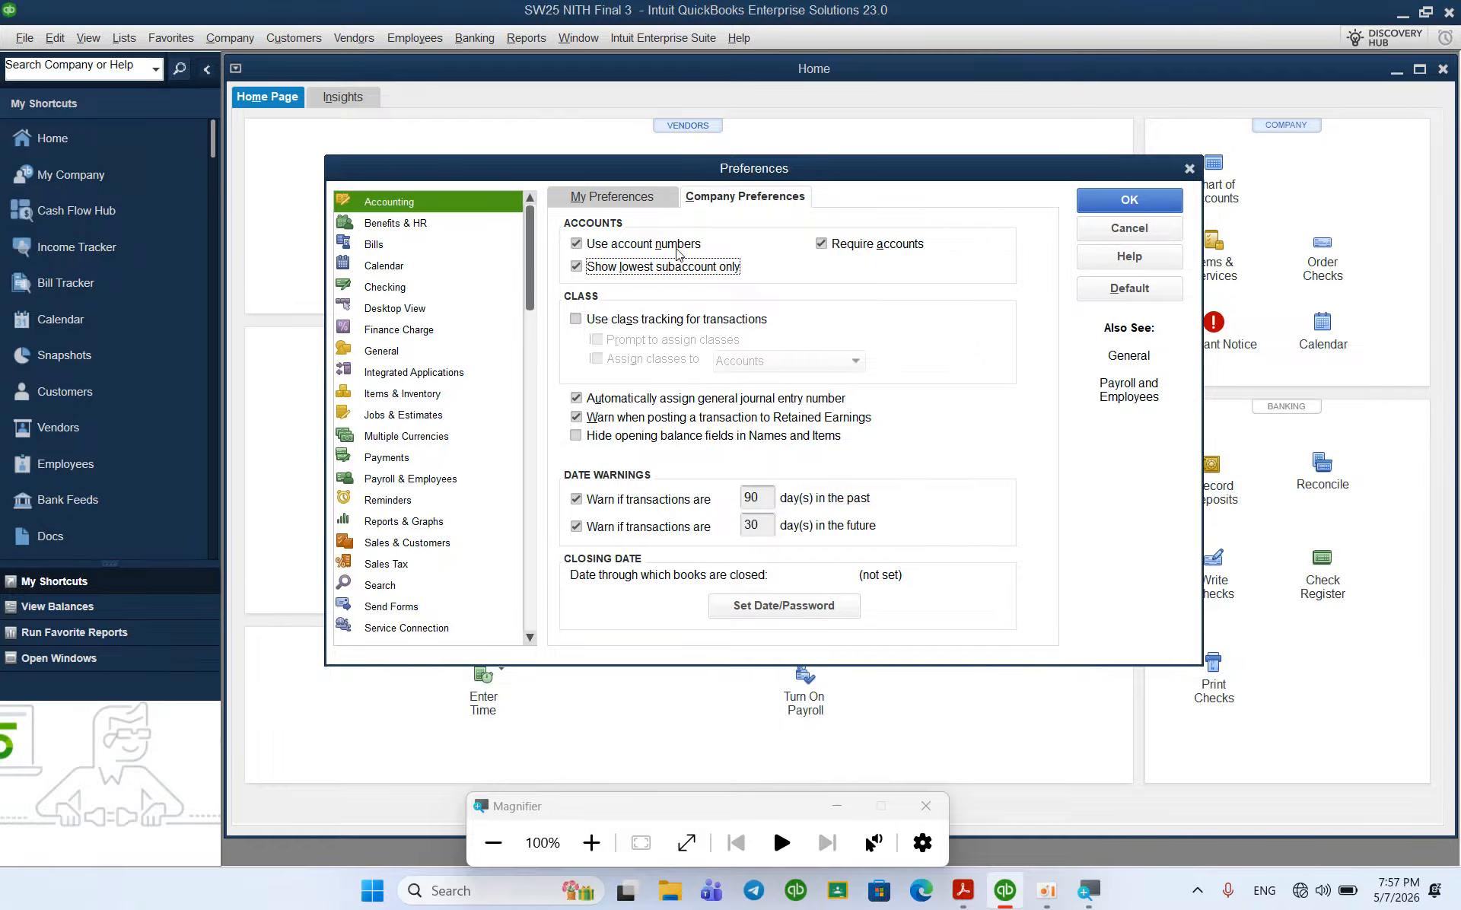
{"action": "left_click", "coordinate": [1112, 208]}
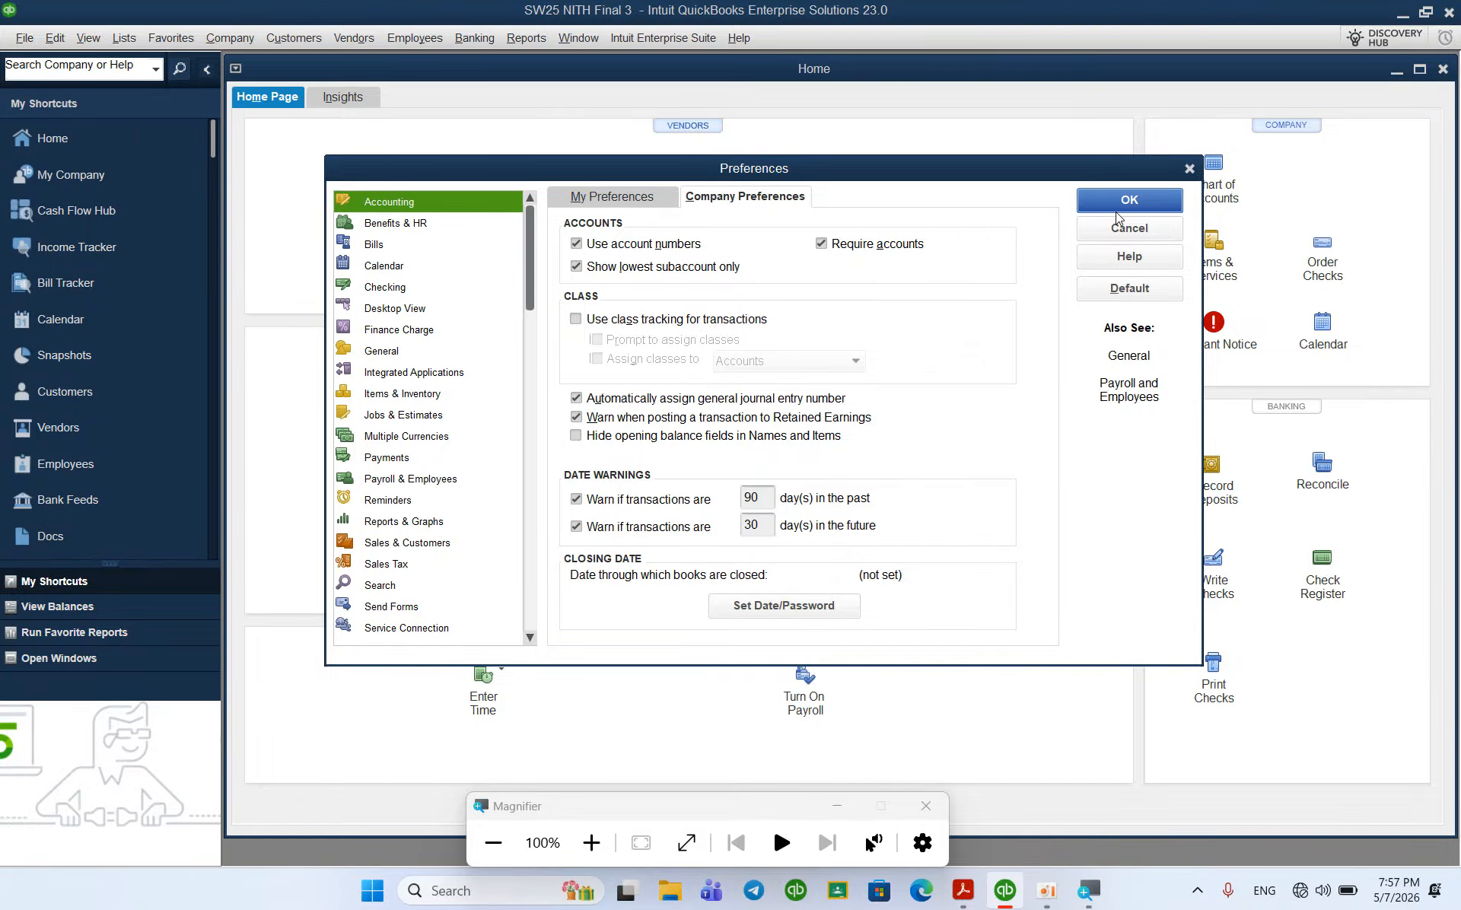
Step: Activate inventory and purchase orders in Items & Inventory company preferences, accepting the window close
{"action": "left_click", "coordinate": [55, 38]}
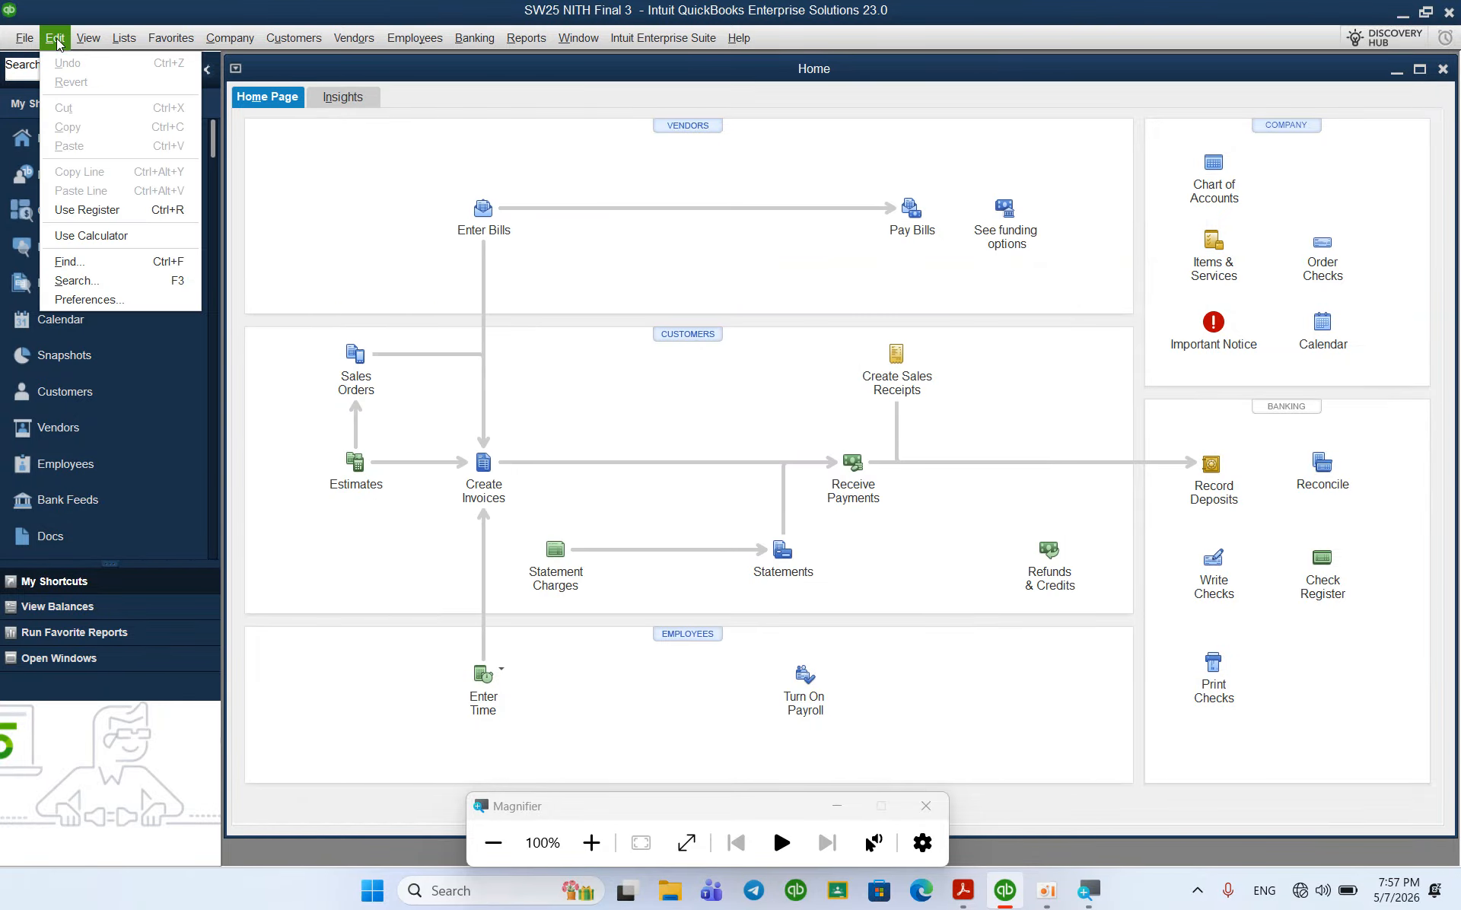
{"action": "left_click", "coordinate": [117, 302]}
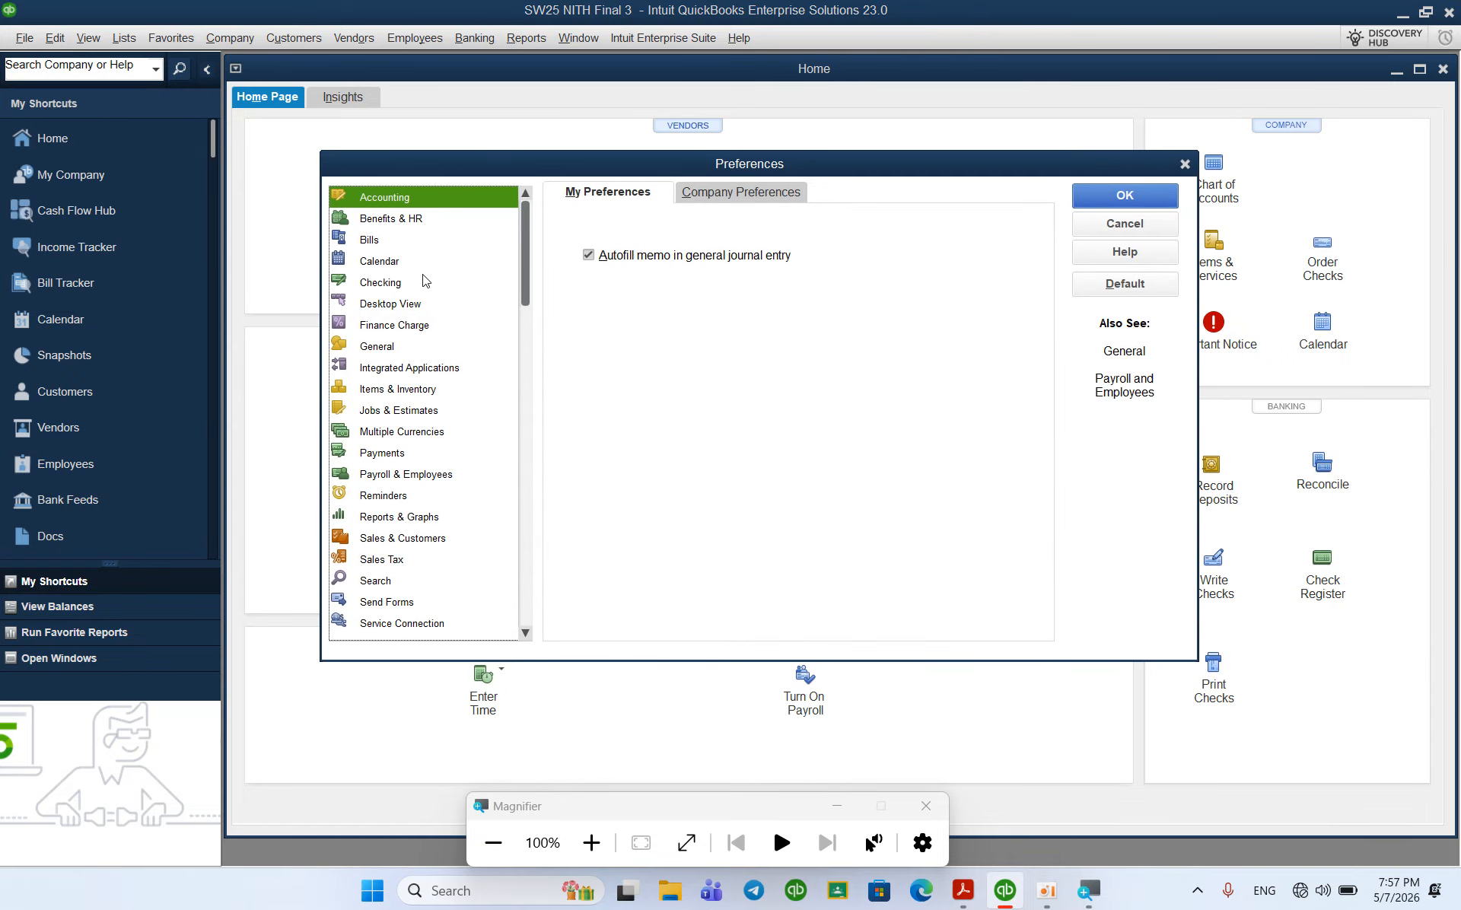
{"action": "left_click", "coordinate": [396, 389]}
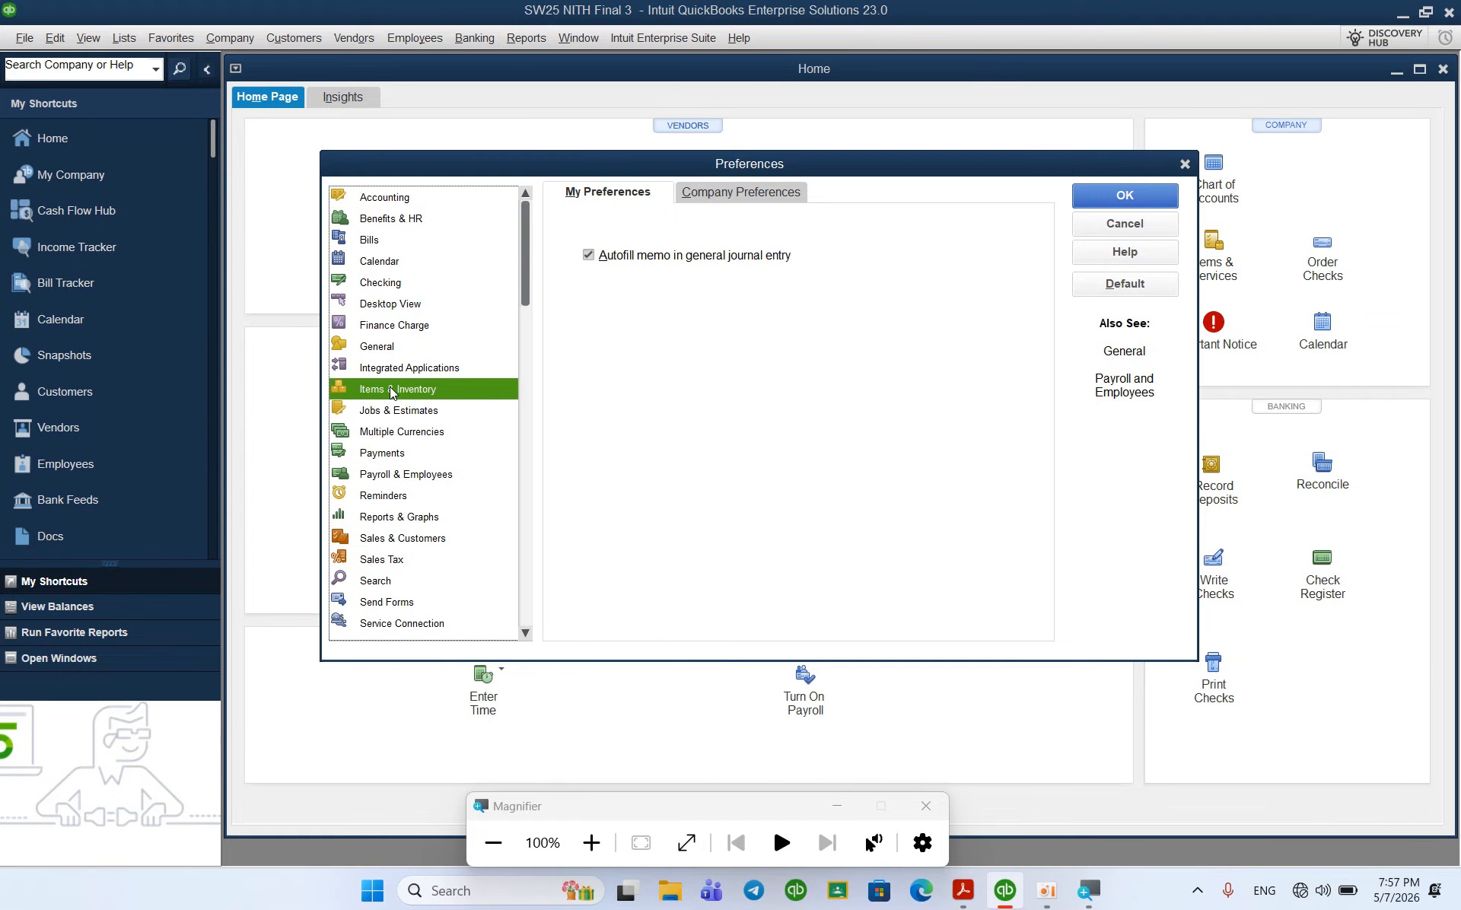
{"action": "left_click", "coordinate": [703, 193]}
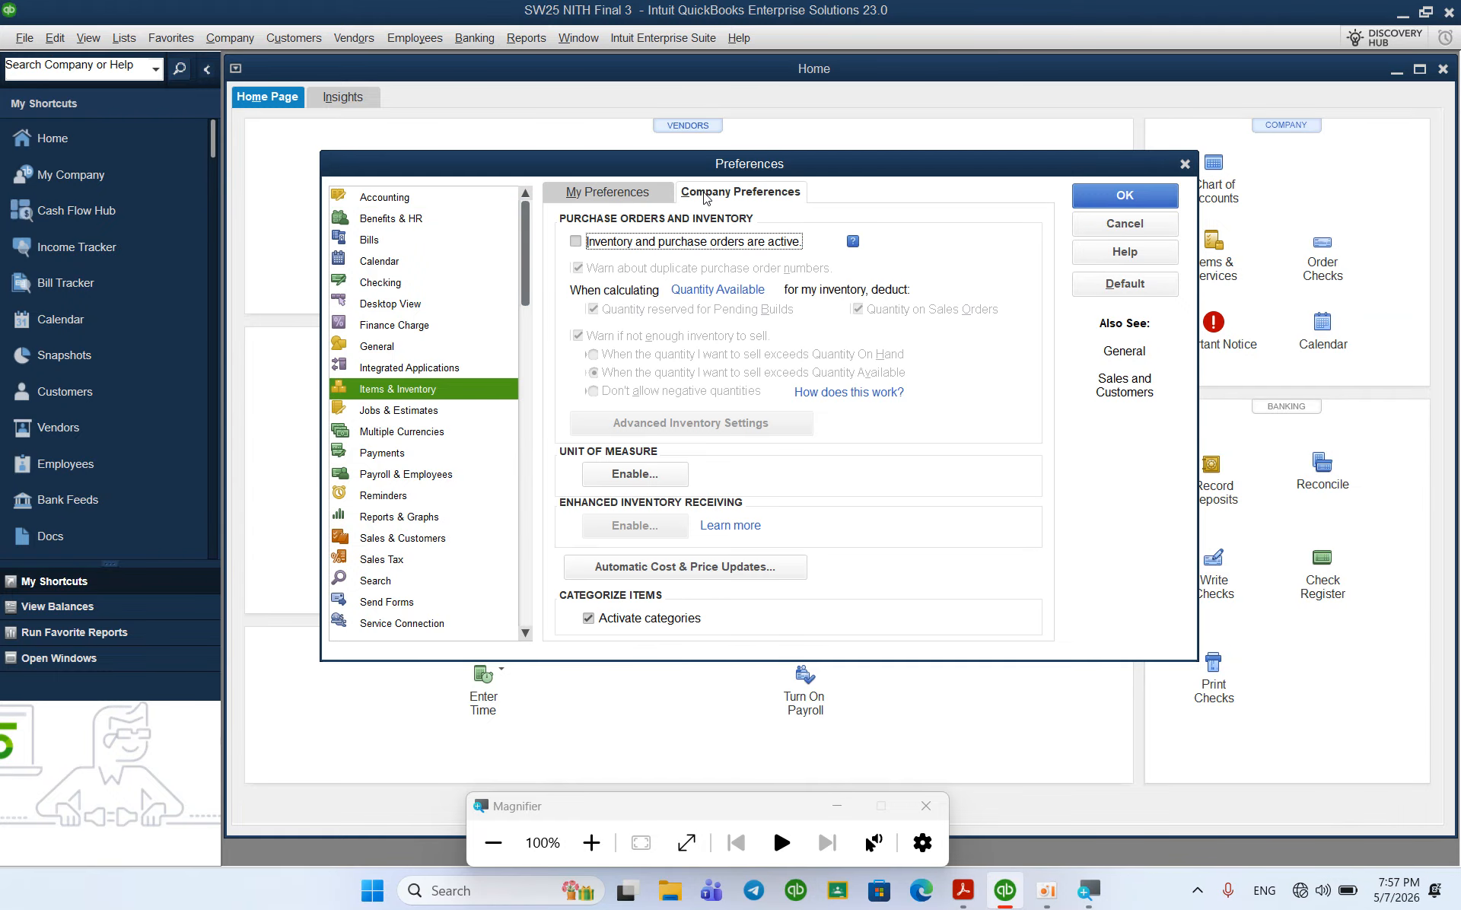
{"action": "left_click", "coordinate": [576, 241]}
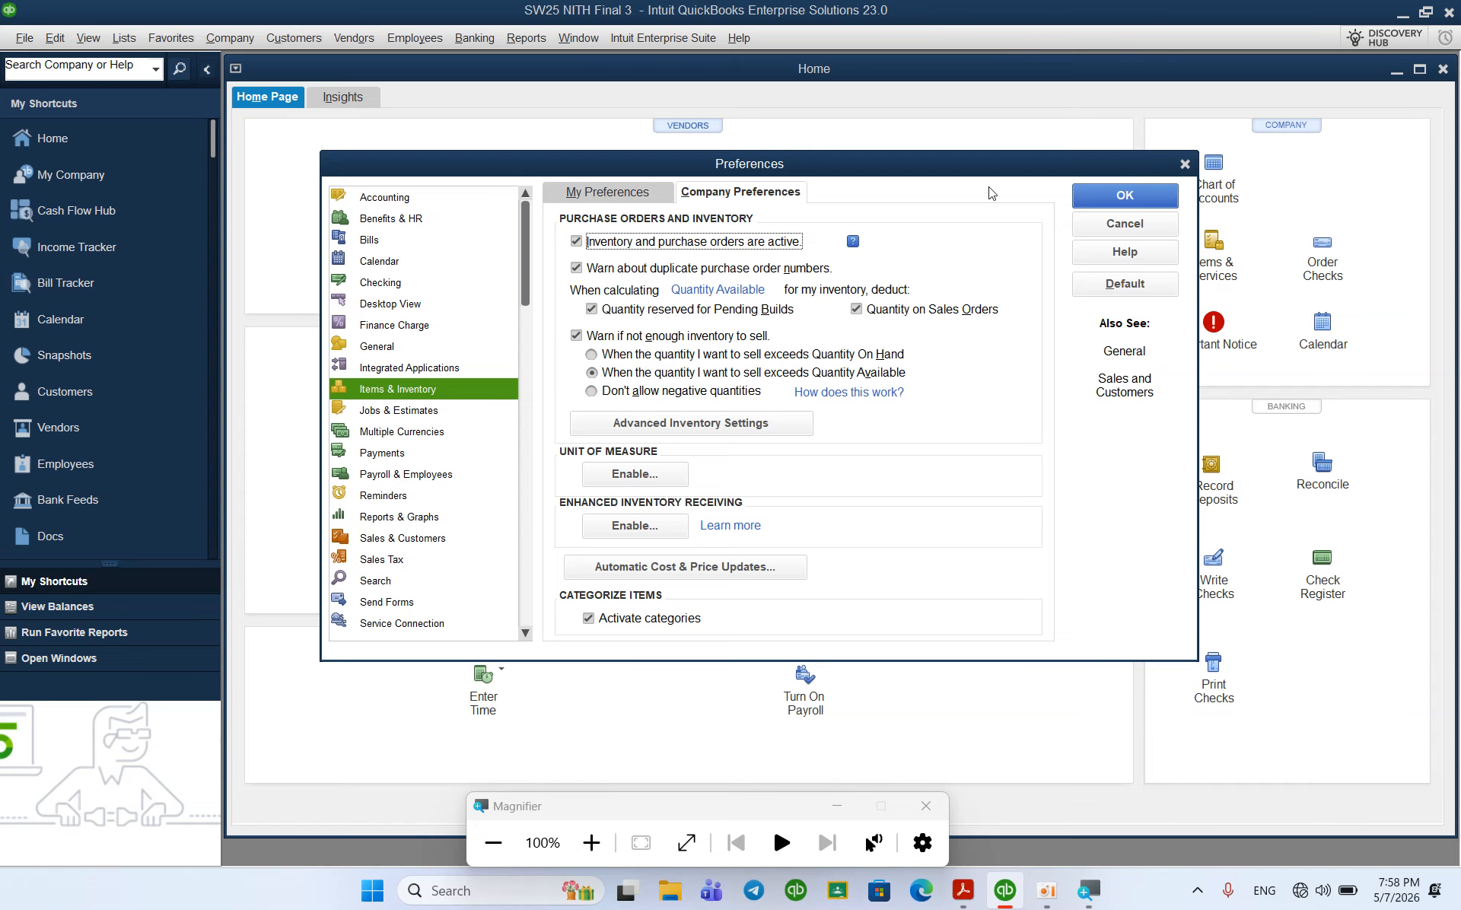
{"action": "left_click", "coordinate": [1092, 204]}
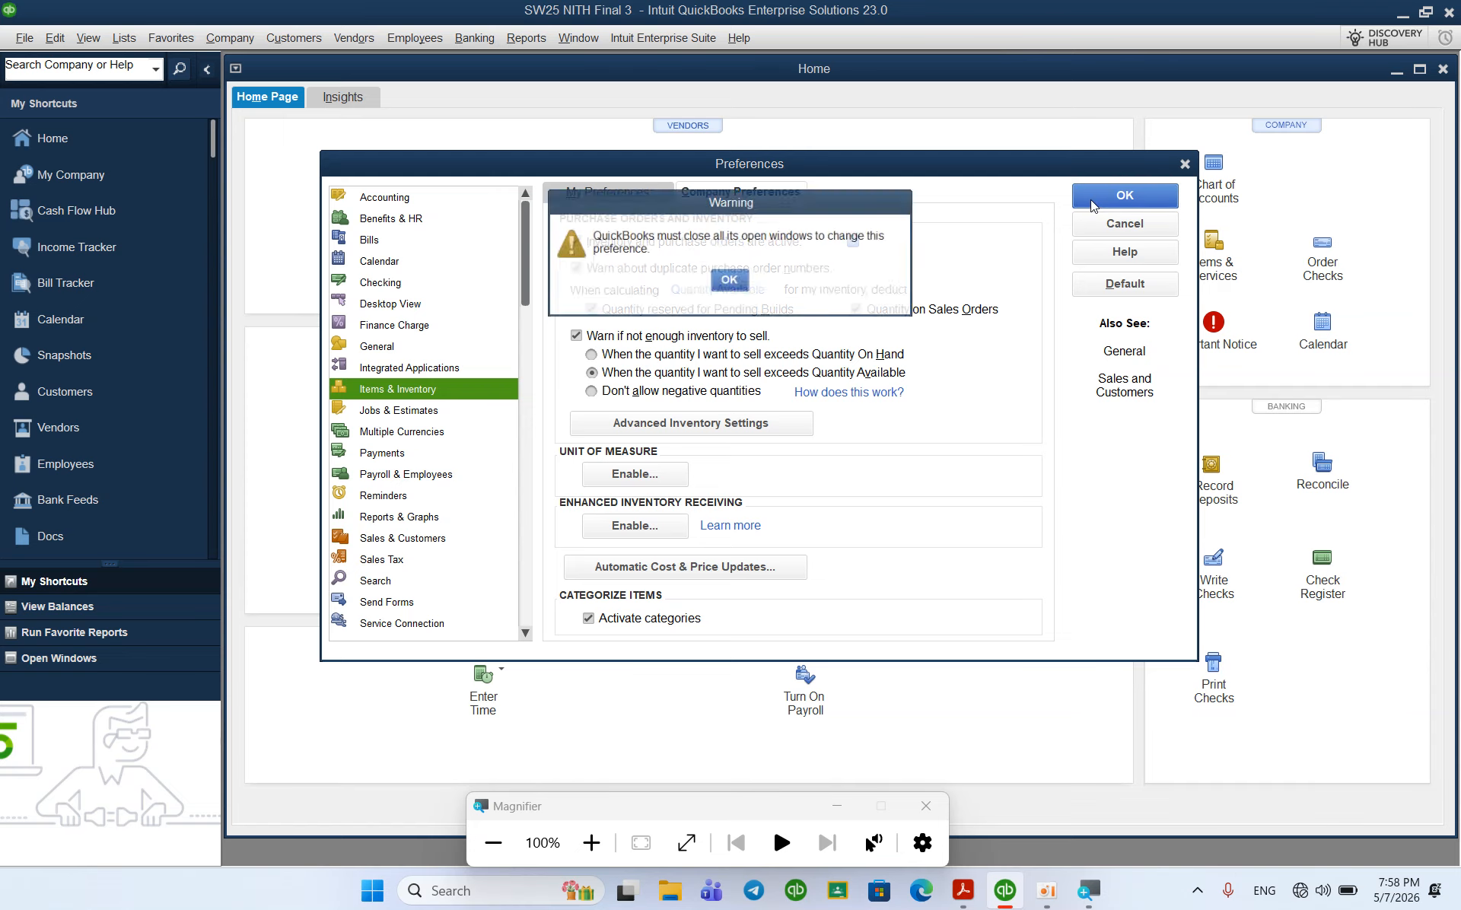
{"action": "left_click", "coordinate": [732, 288]}
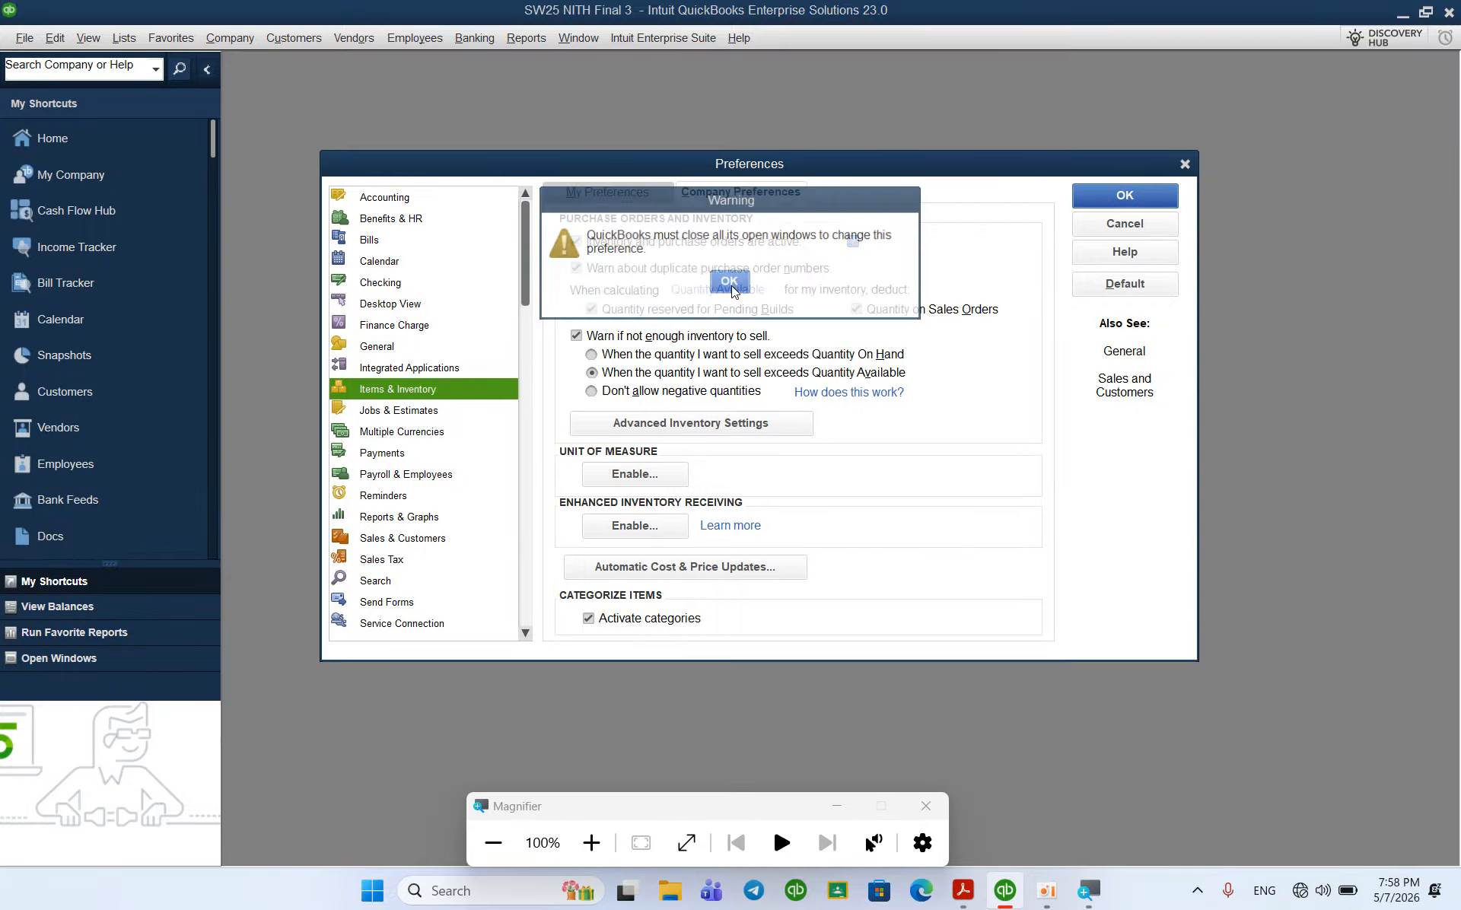
Step: Turn off Undeposited Funds as the default deposit account in Payments company preferences
{"action": "left_click", "coordinate": [48, 36]}
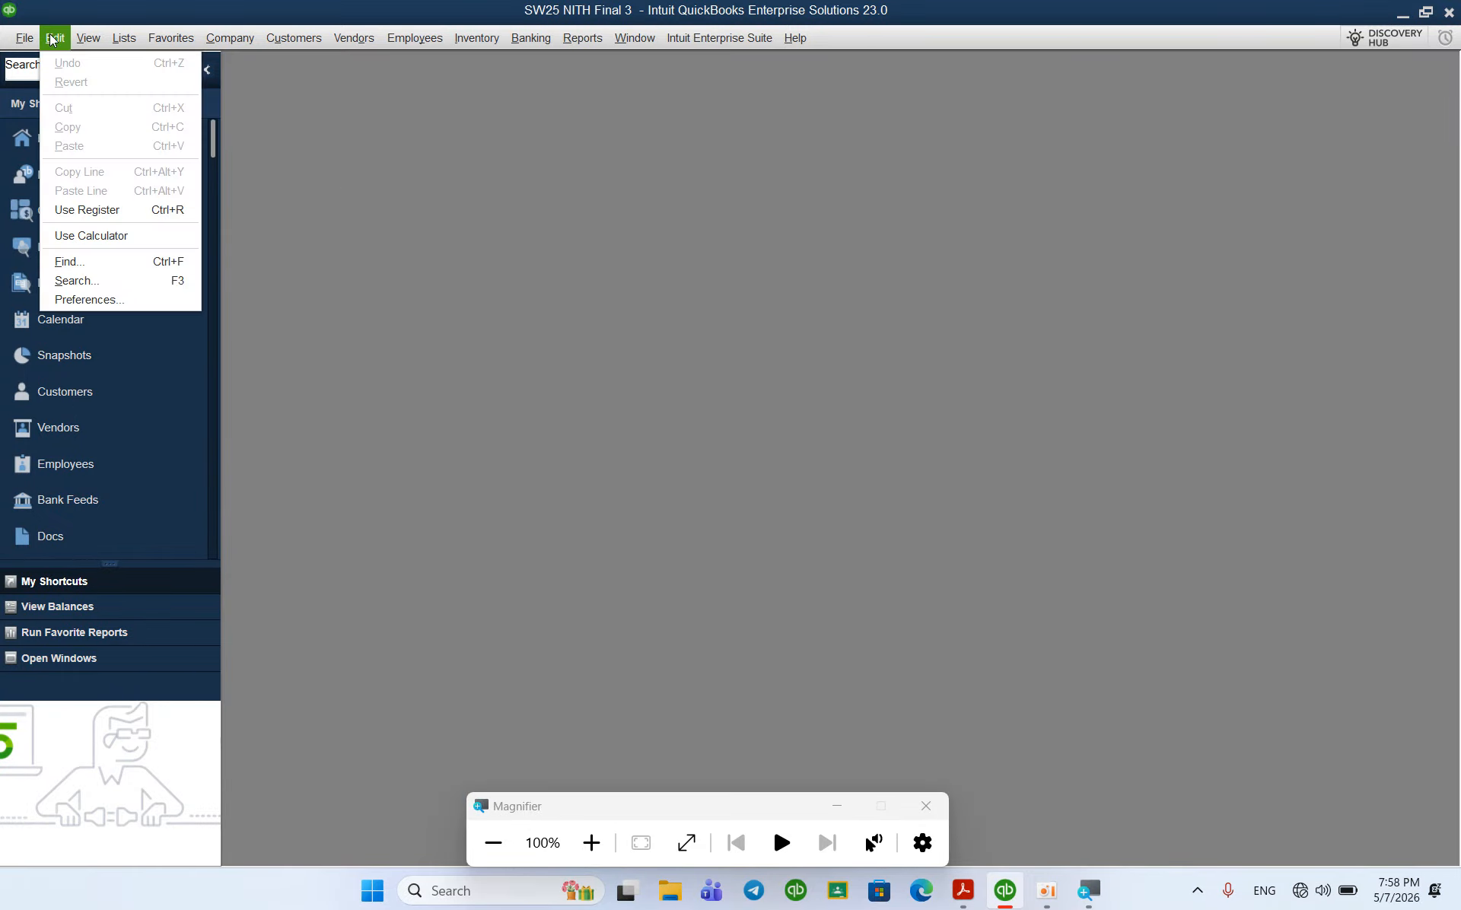
{"action": "left_click", "coordinate": [99, 299]}
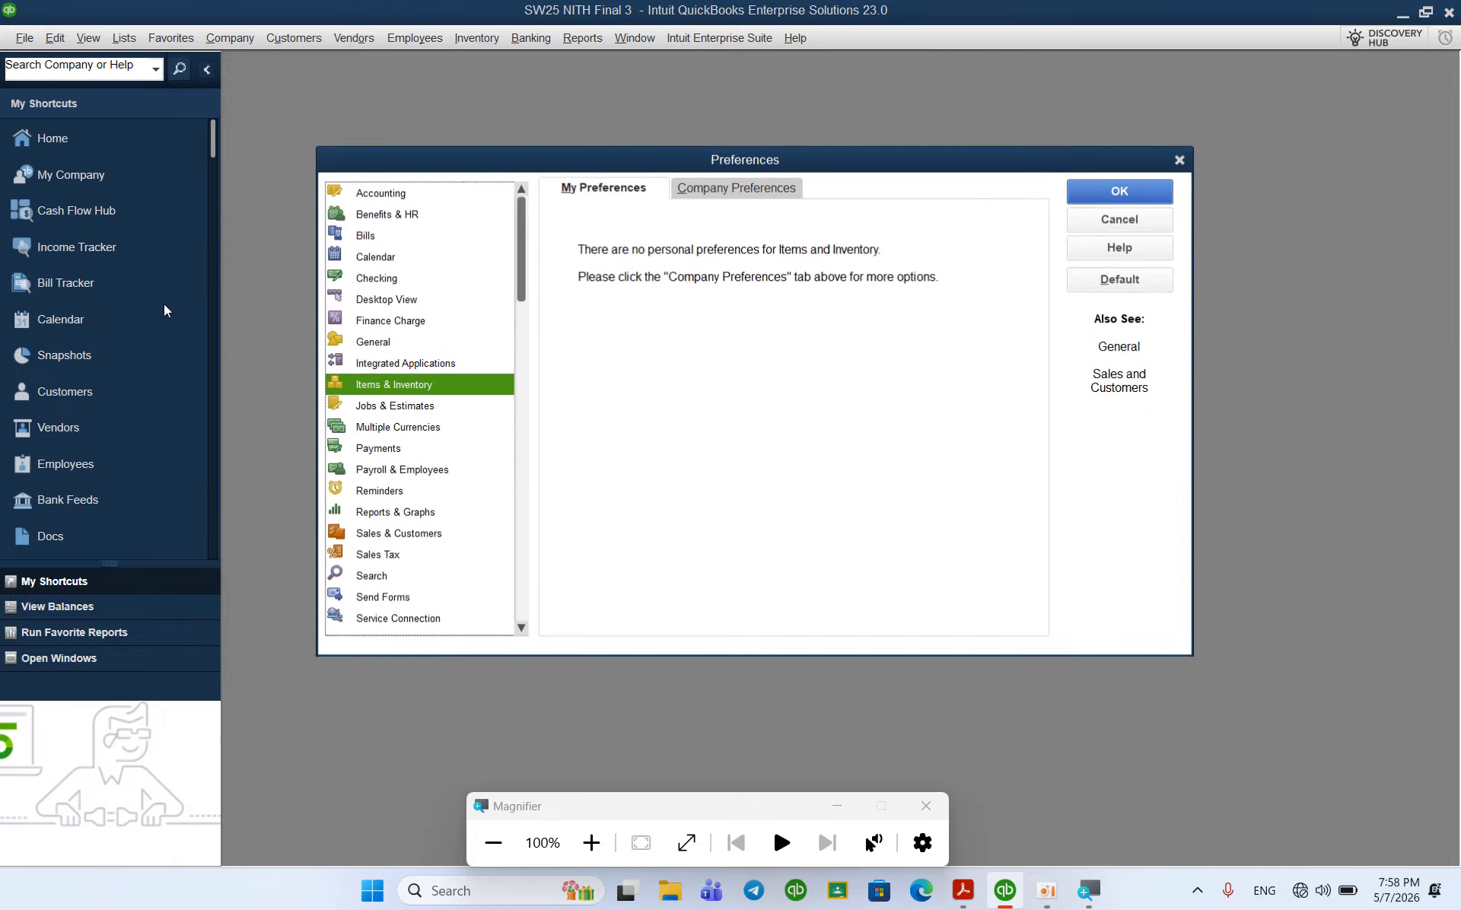
{"action": "left_click", "coordinate": [379, 450]}
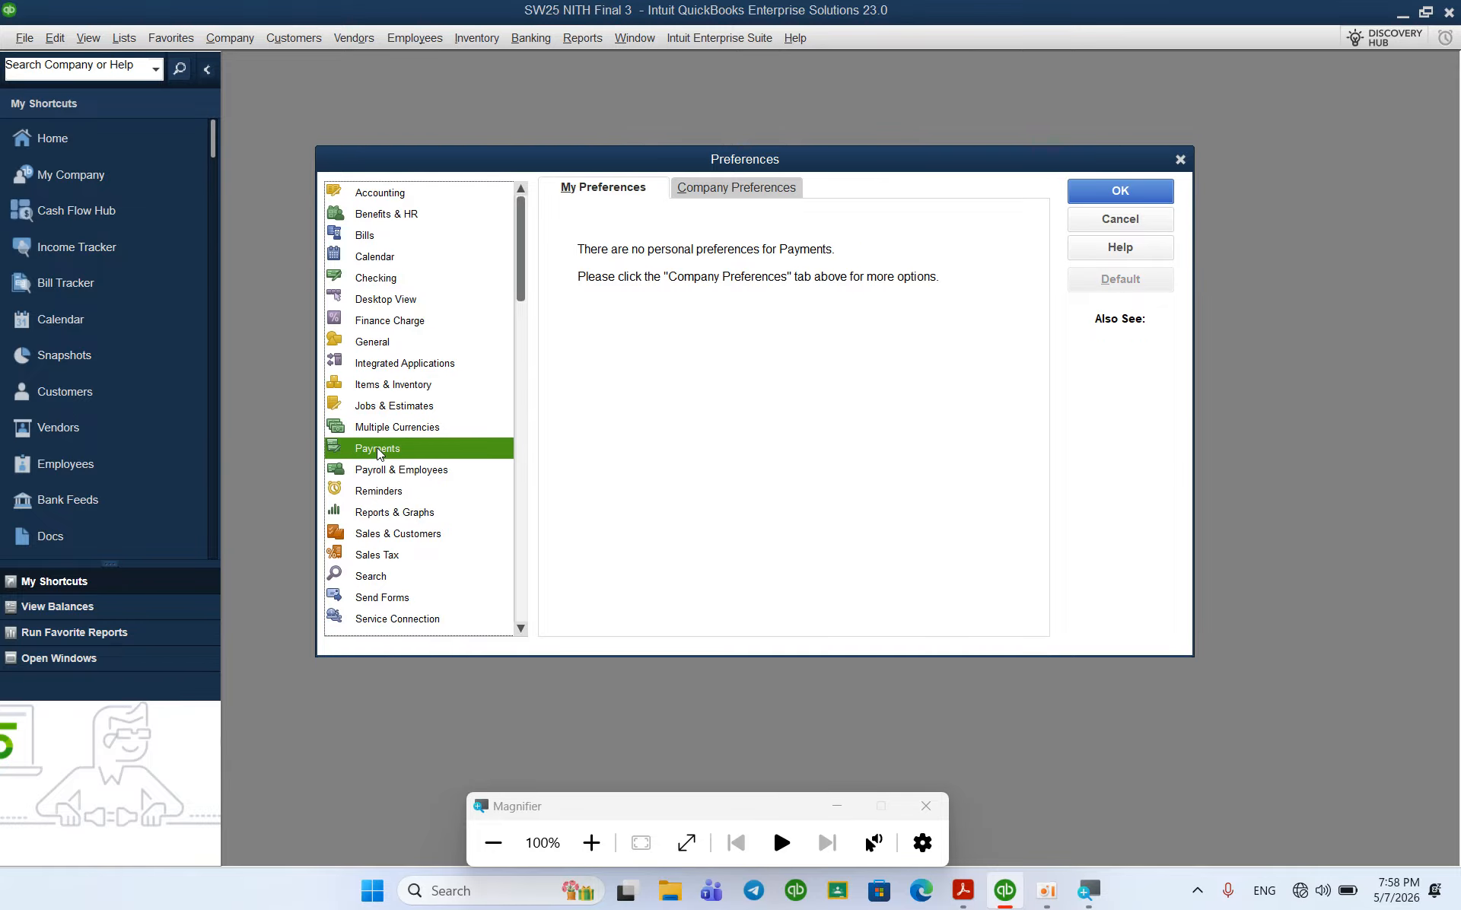
{"action": "left_click", "coordinate": [715, 195]}
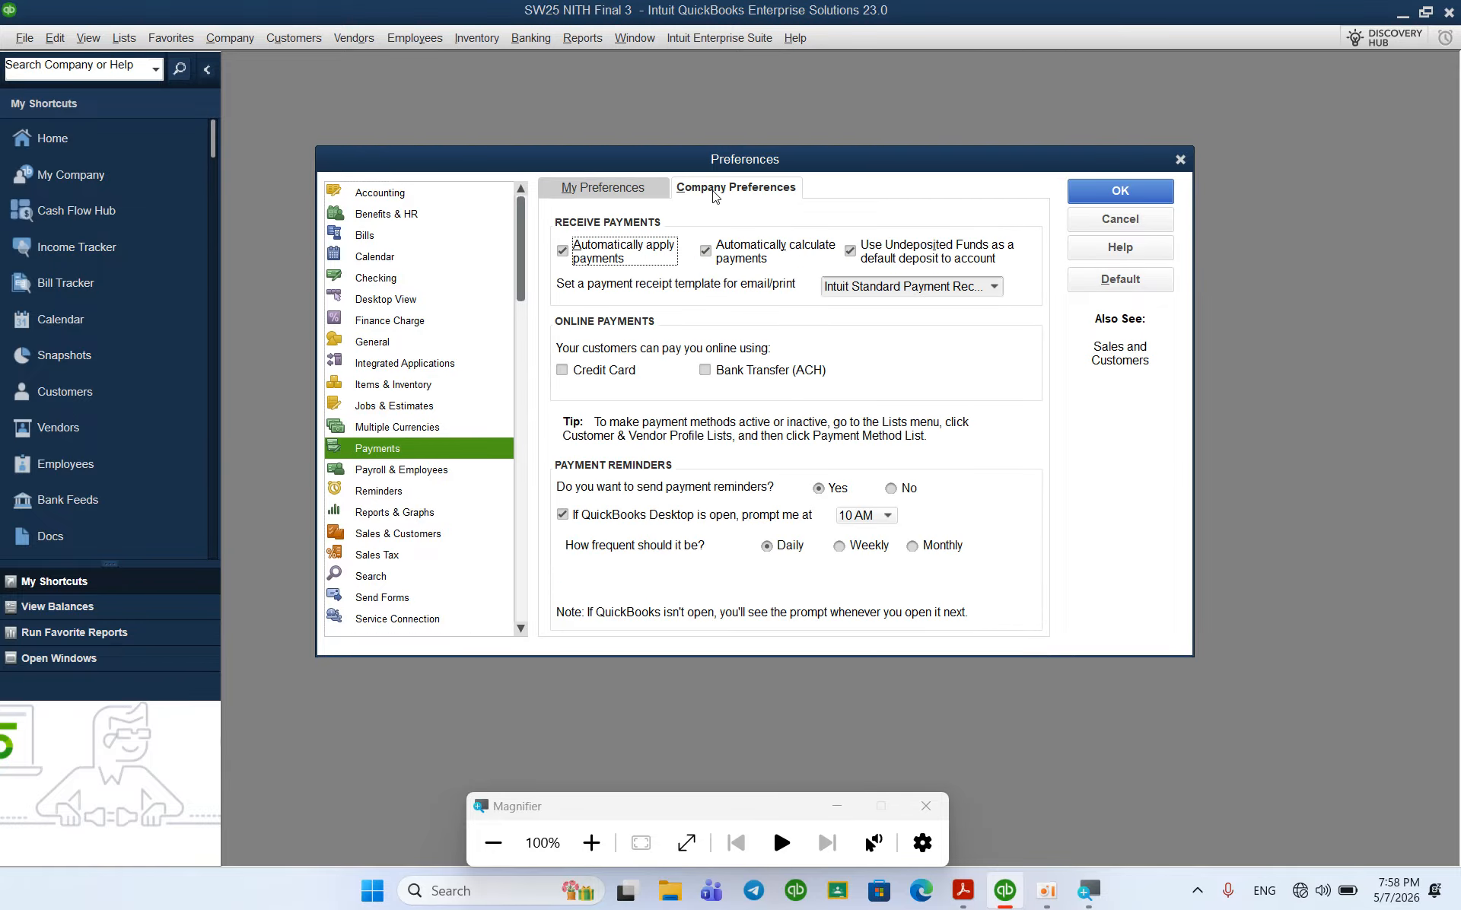
{"action": "left_click", "coordinate": [850, 251]}
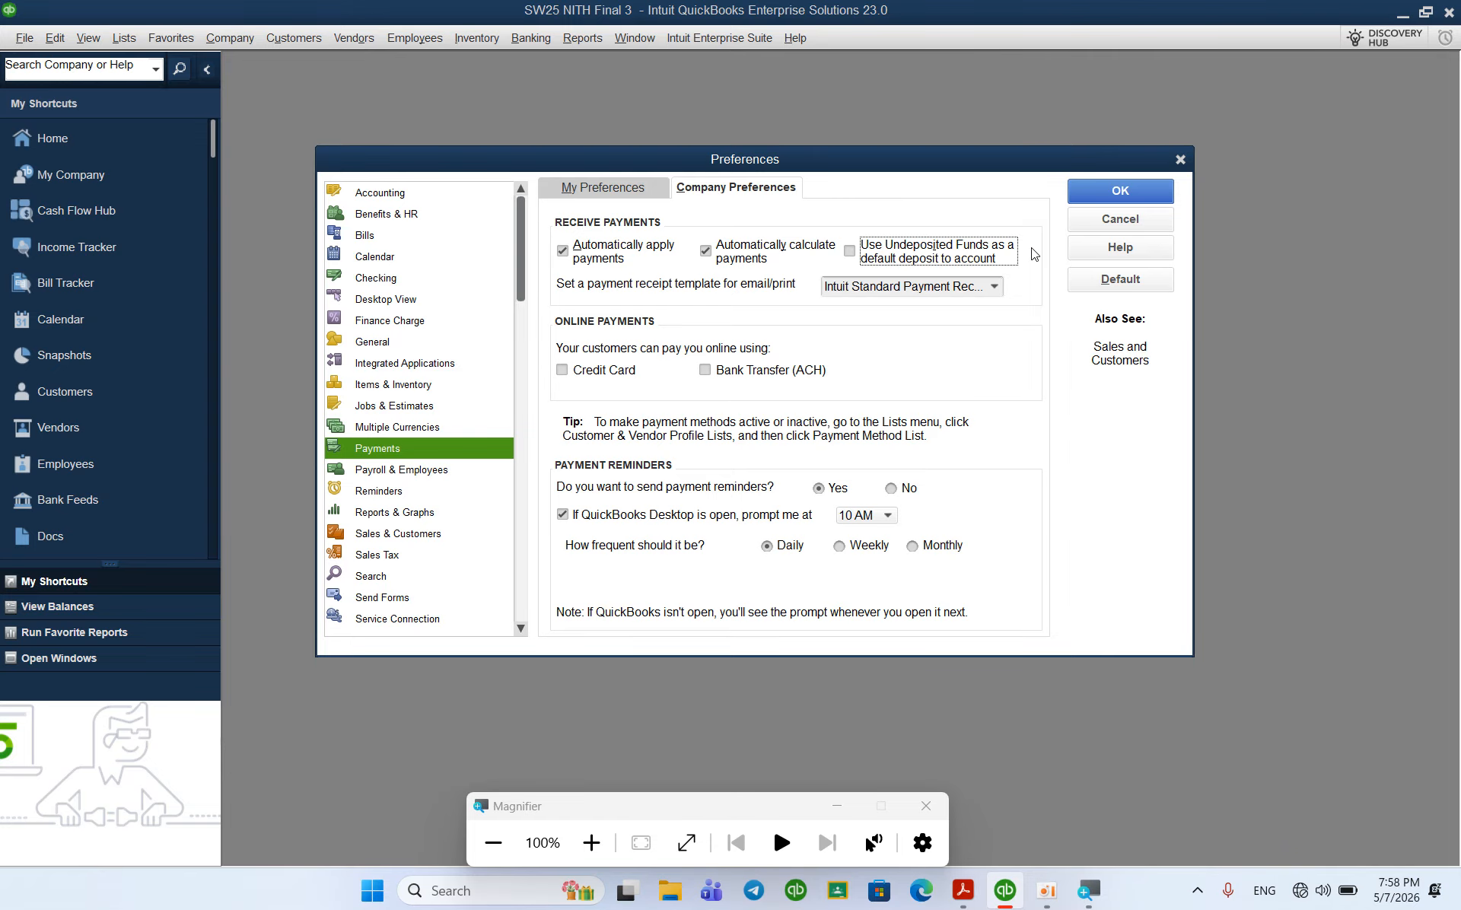
{"action": "left_click", "coordinate": [1131, 191]}
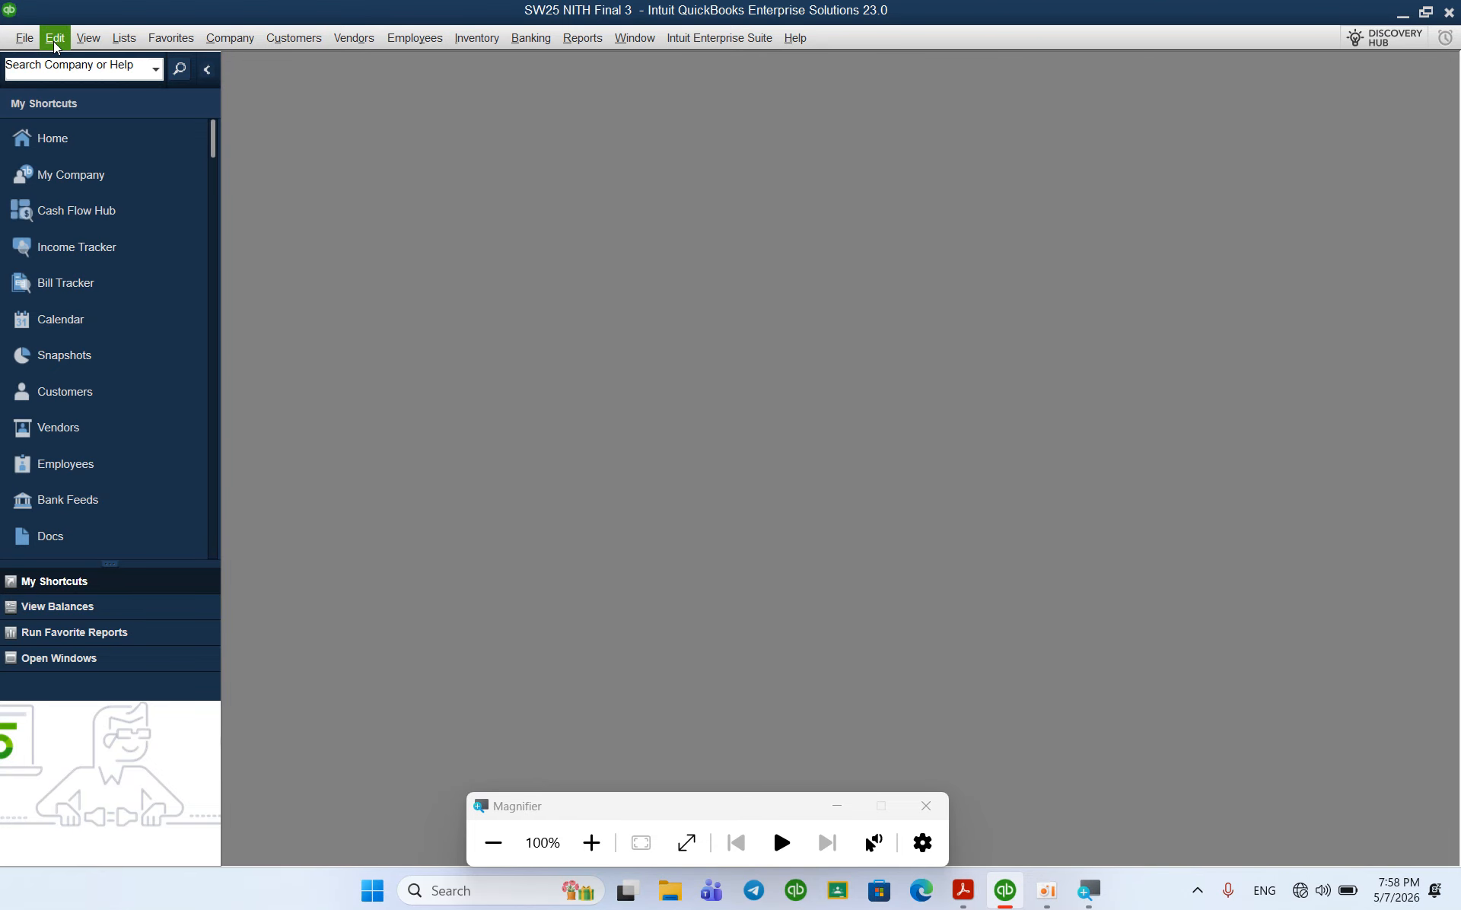
Step: Activate Manual Payroll in the Payroll & Employees company preferences
{"action": "left_click", "coordinate": [53, 41]}
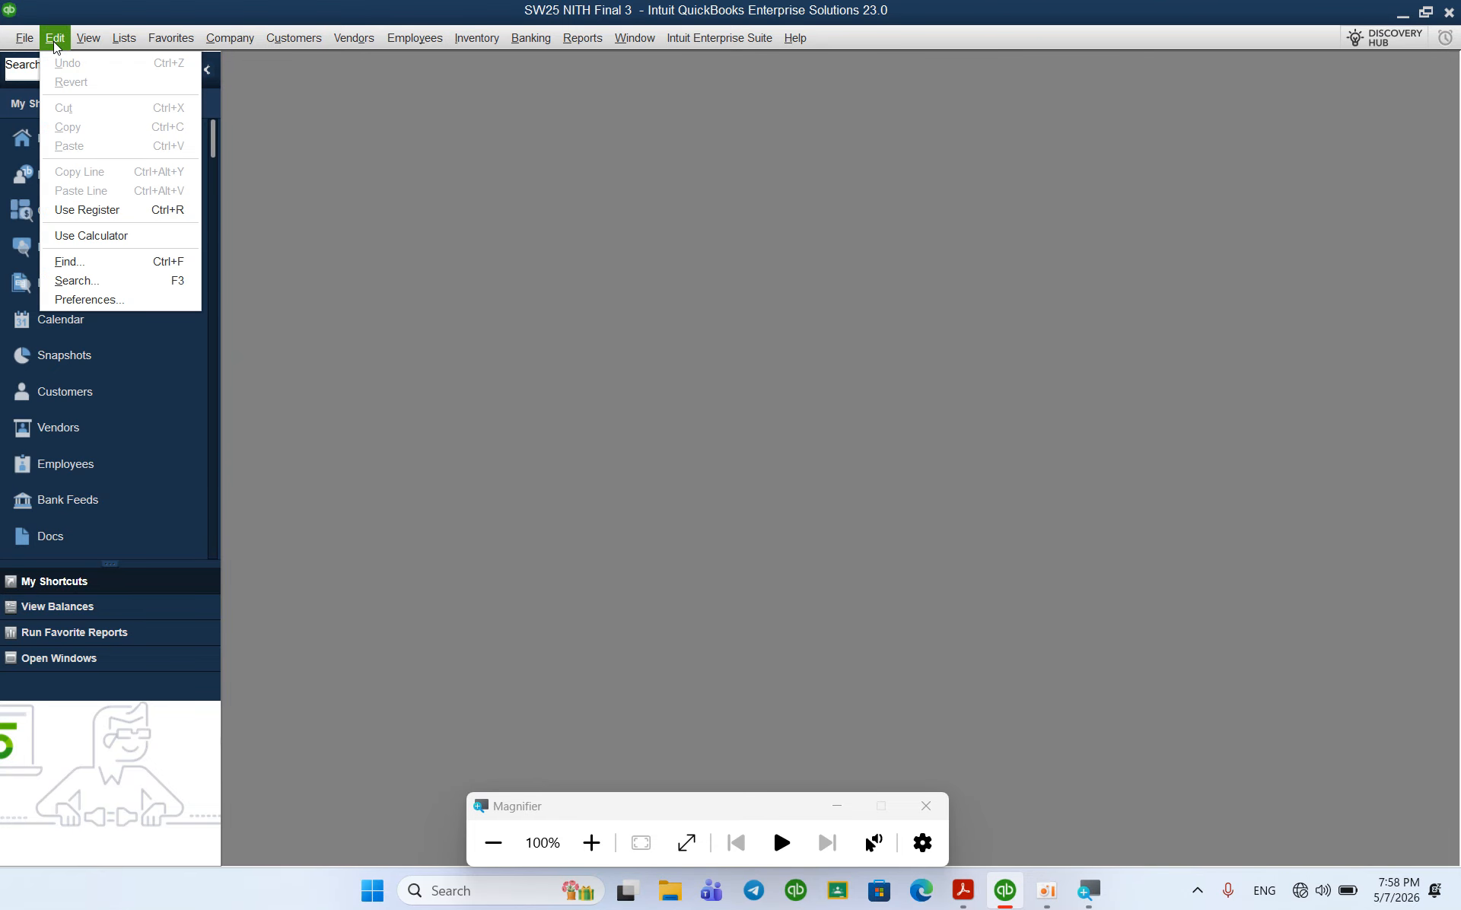
{"action": "left_click", "coordinate": [97, 301]}
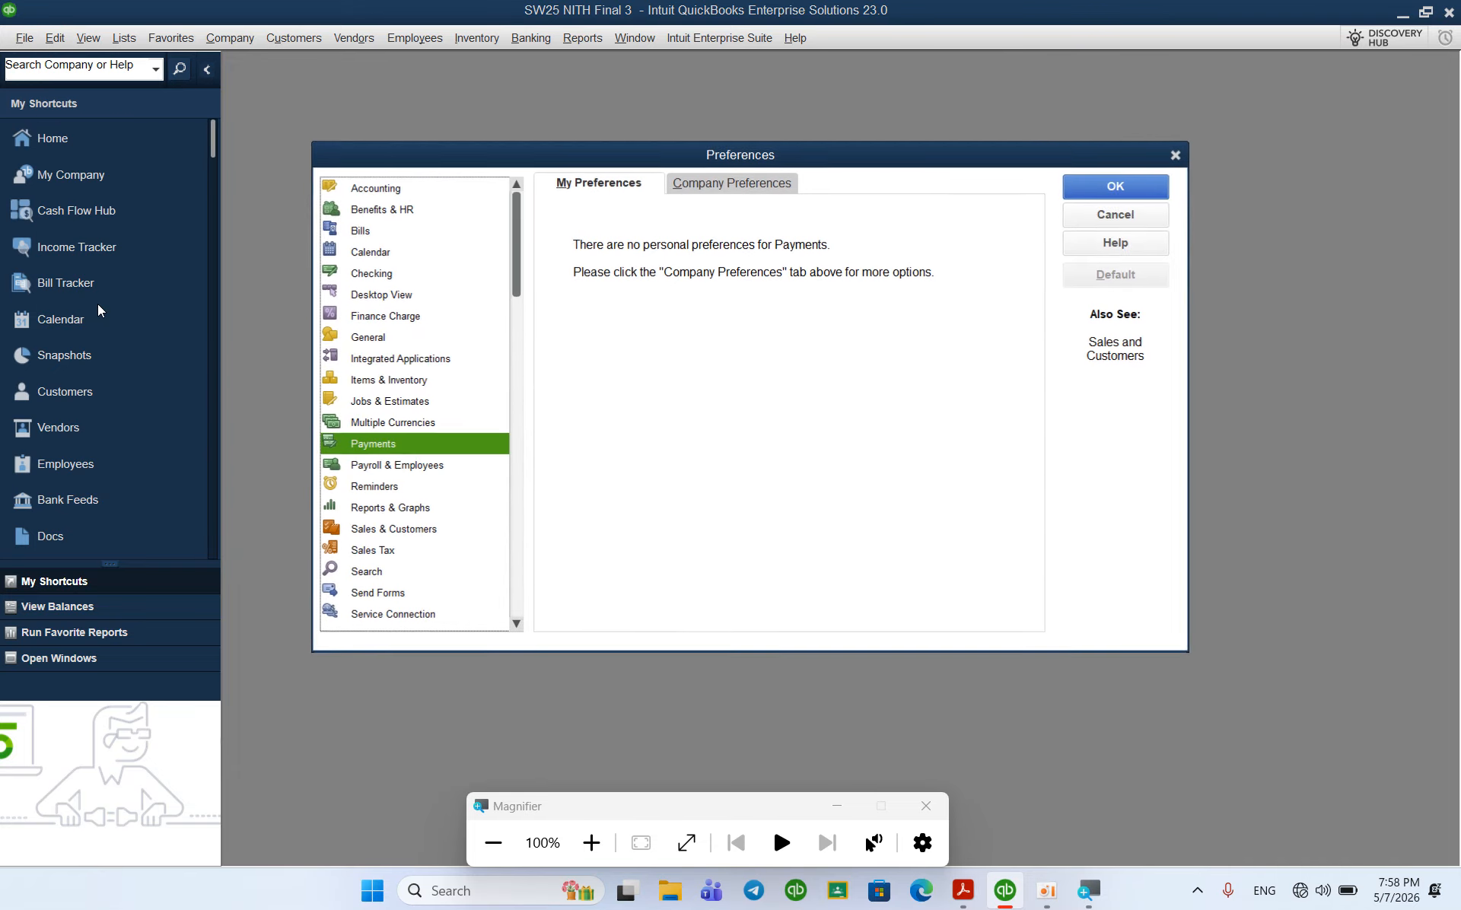
{"action": "left_click", "coordinate": [388, 468]}
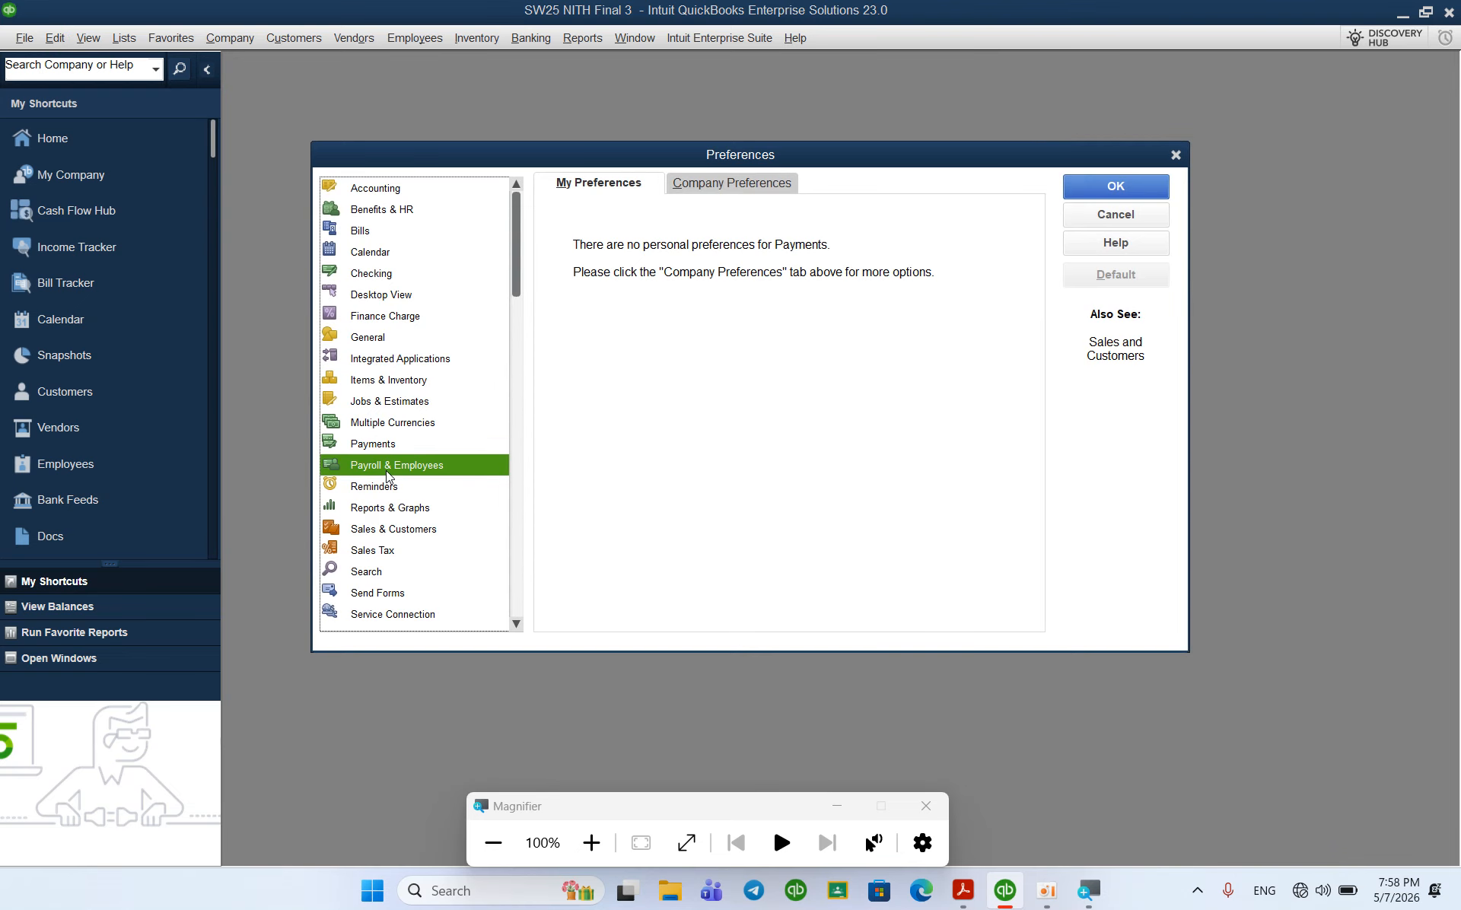
{"action": "left_click", "coordinate": [709, 186]}
{"action": "left_click", "coordinate": [581, 253]}
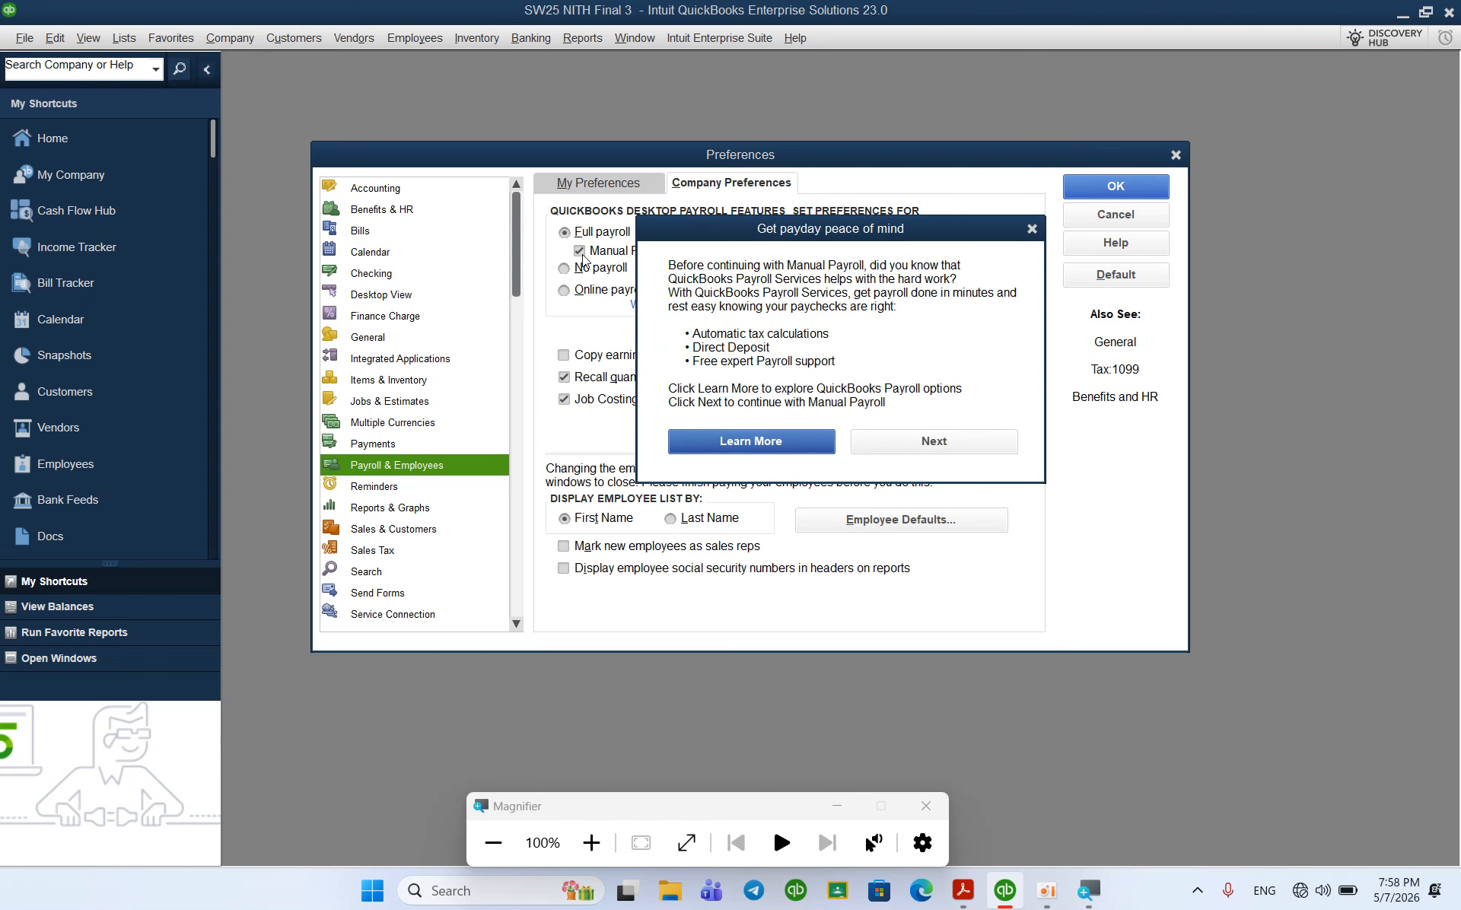
{"action": "left_click", "coordinate": [940, 442]}
{"action": "left_click", "coordinate": [942, 443]}
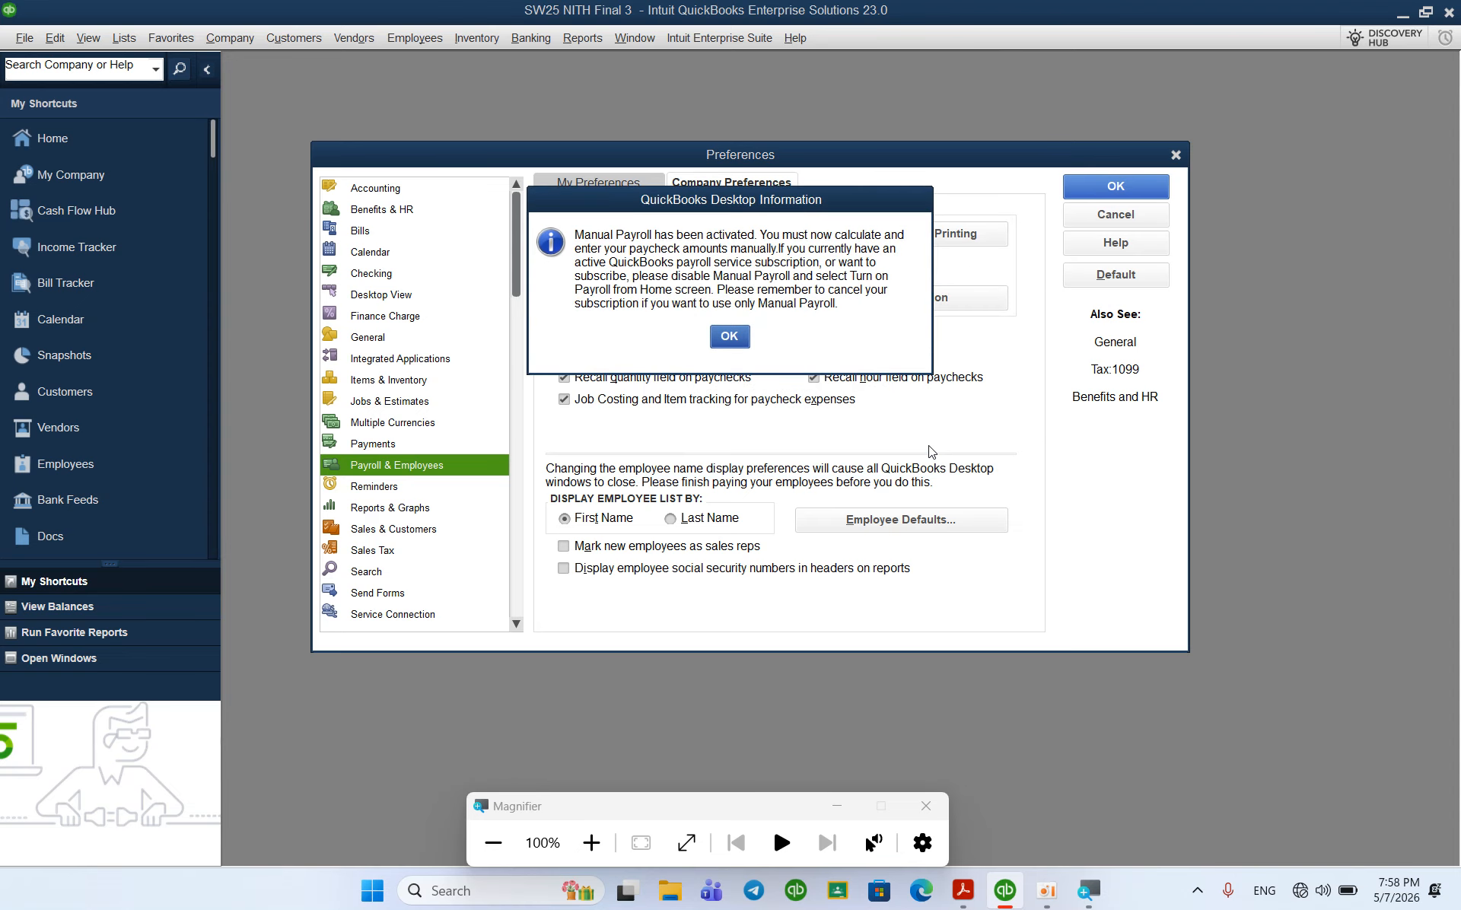
{"action": "left_click", "coordinate": [728, 335]}
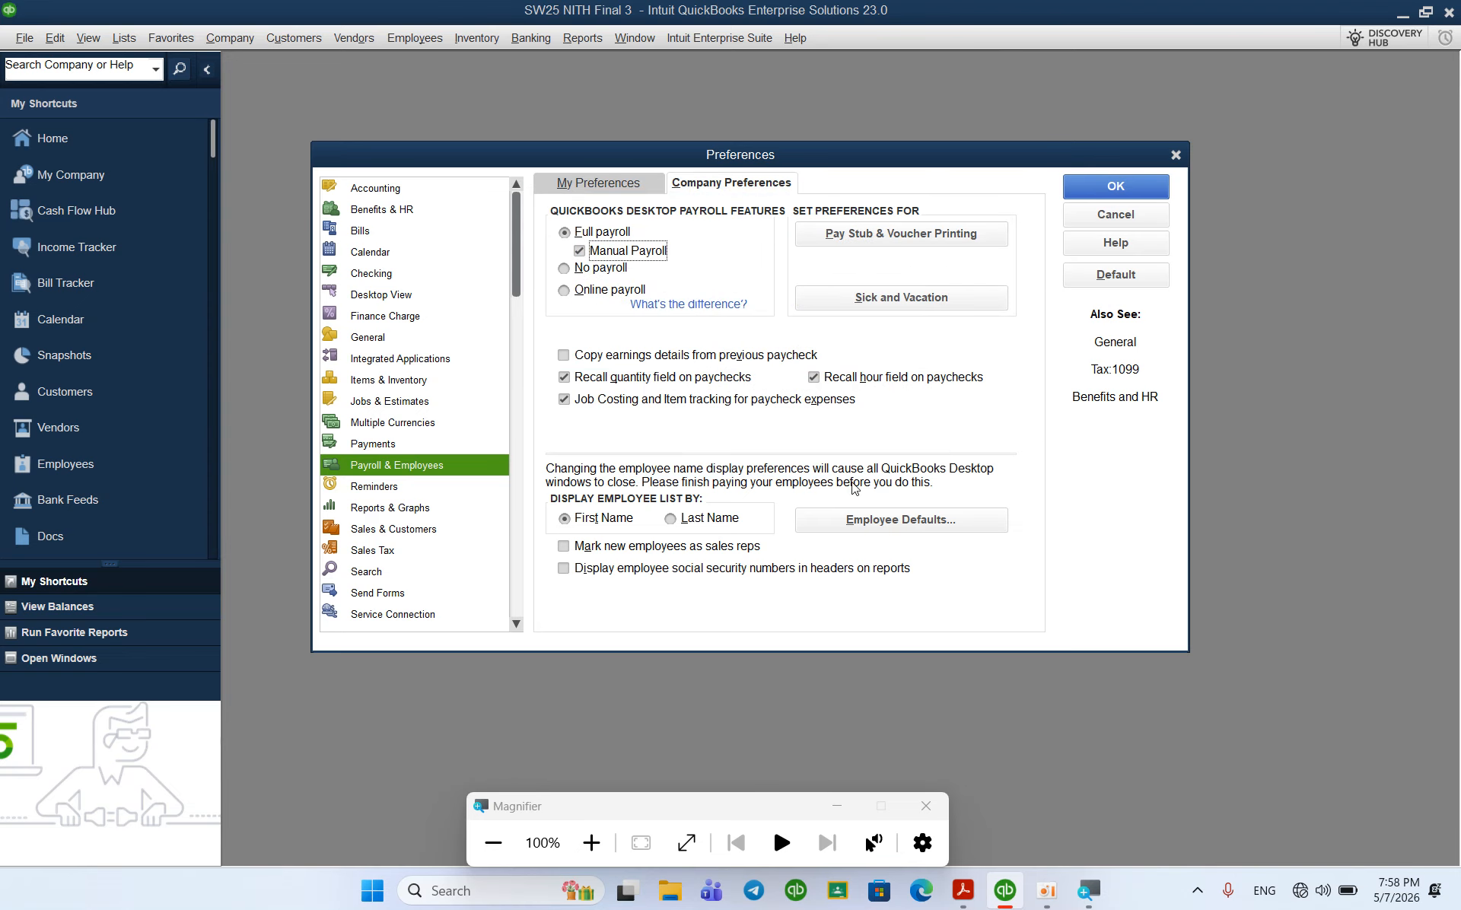
Step: Set the default employee pay frequency to Monthly
{"action": "left_click", "coordinate": [881, 525]}
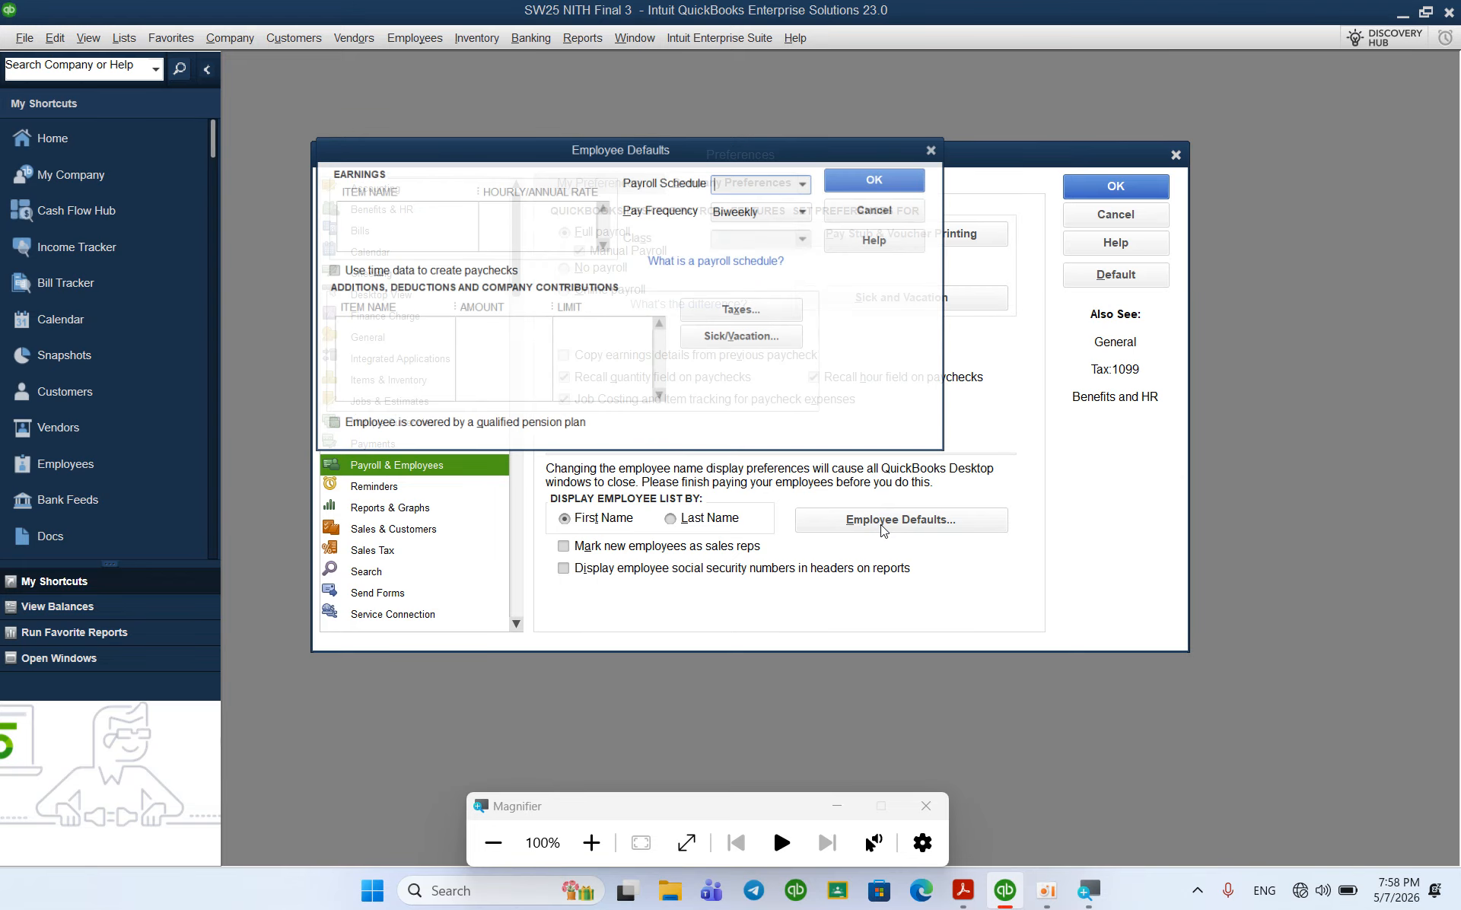
{"action": "left_click", "coordinate": [739, 208]}
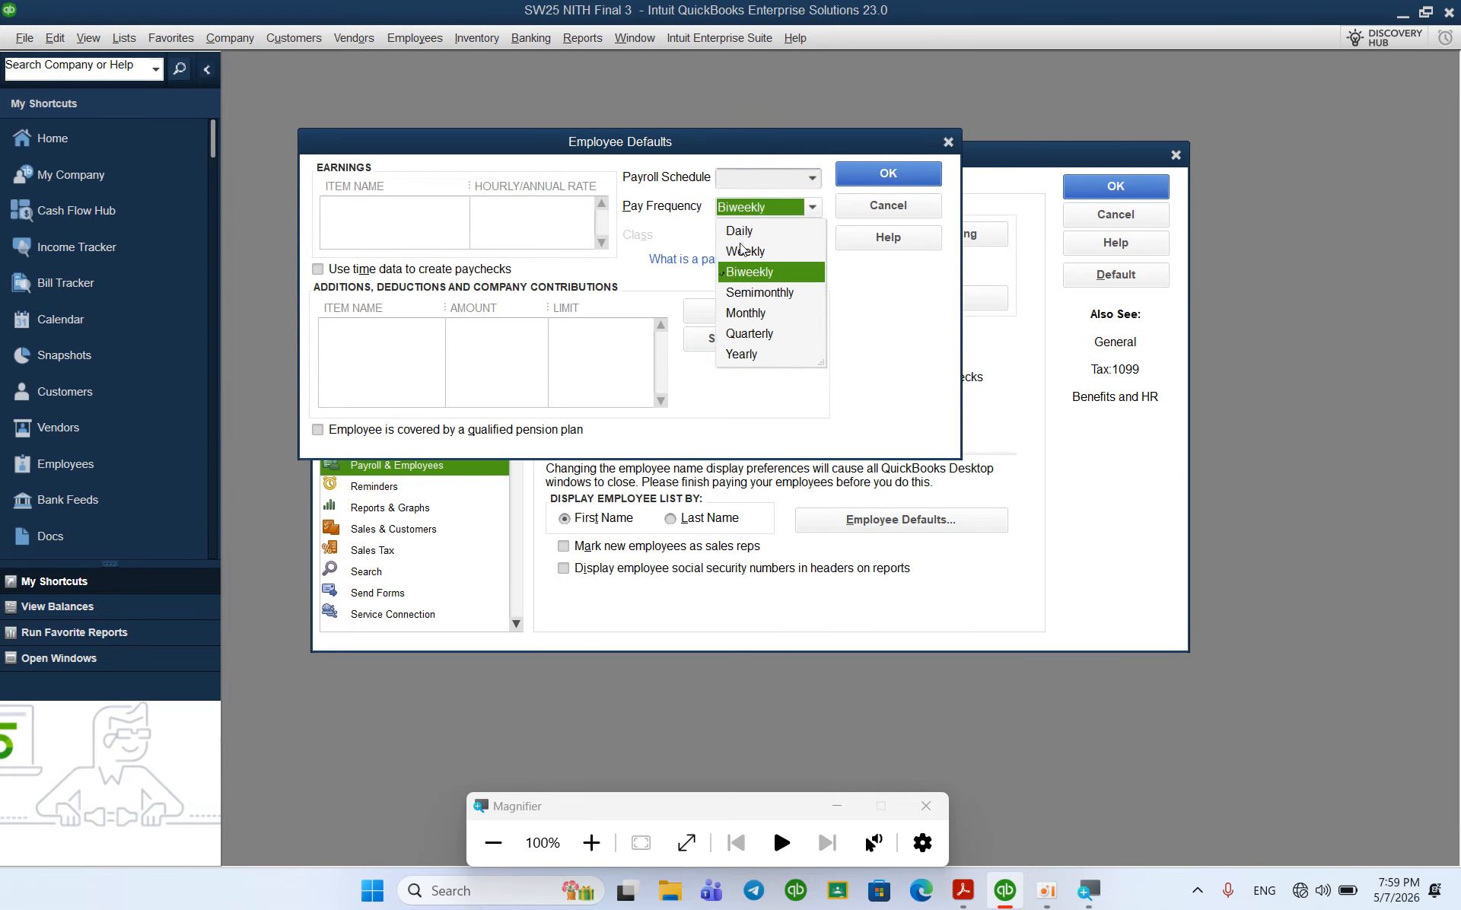
{"action": "left_click", "coordinate": [751, 312]}
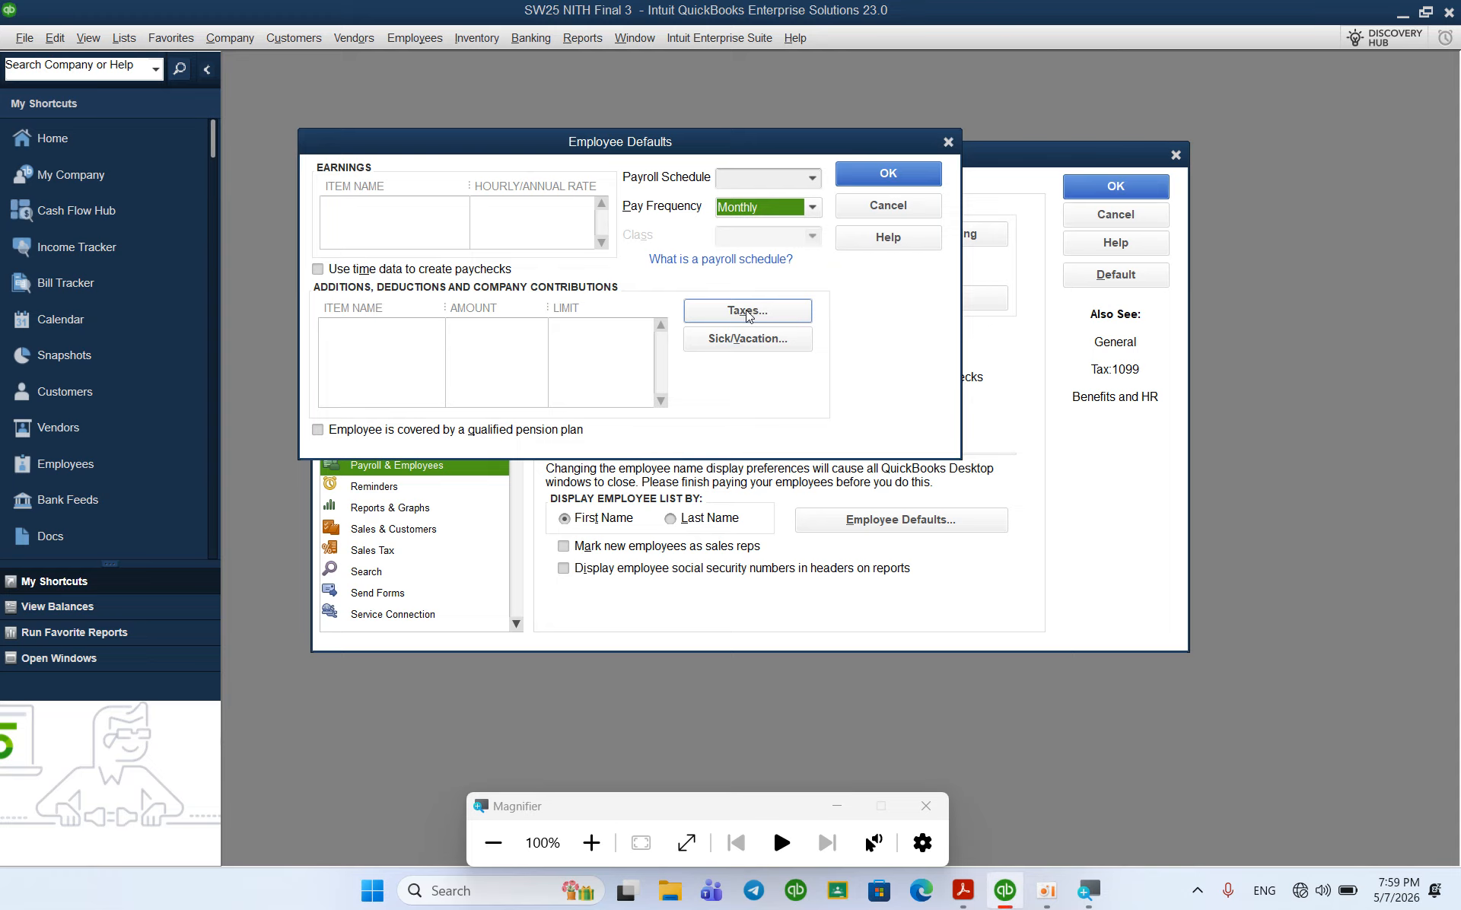
Step: Exclude Medicare, Social Security and Federal Unemployment Tax from default employee taxes, saving all dialogs
{"action": "left_click", "coordinate": [744, 312]}
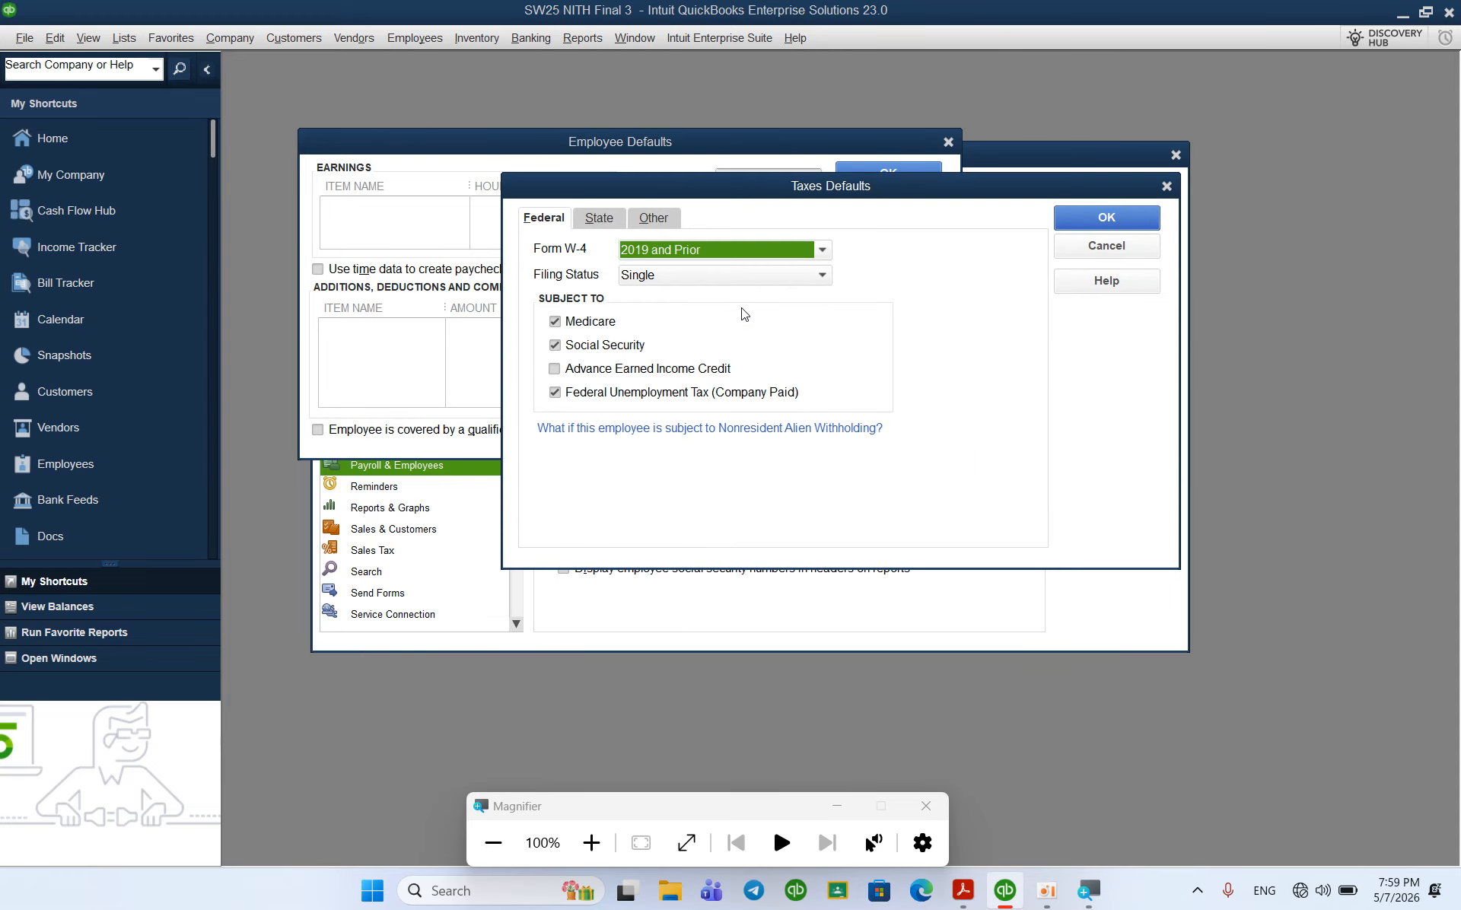
{"action": "left_click", "coordinate": [561, 322]}
{"action": "left_click", "coordinate": [577, 345]}
{"action": "left_click", "coordinate": [591, 394]}
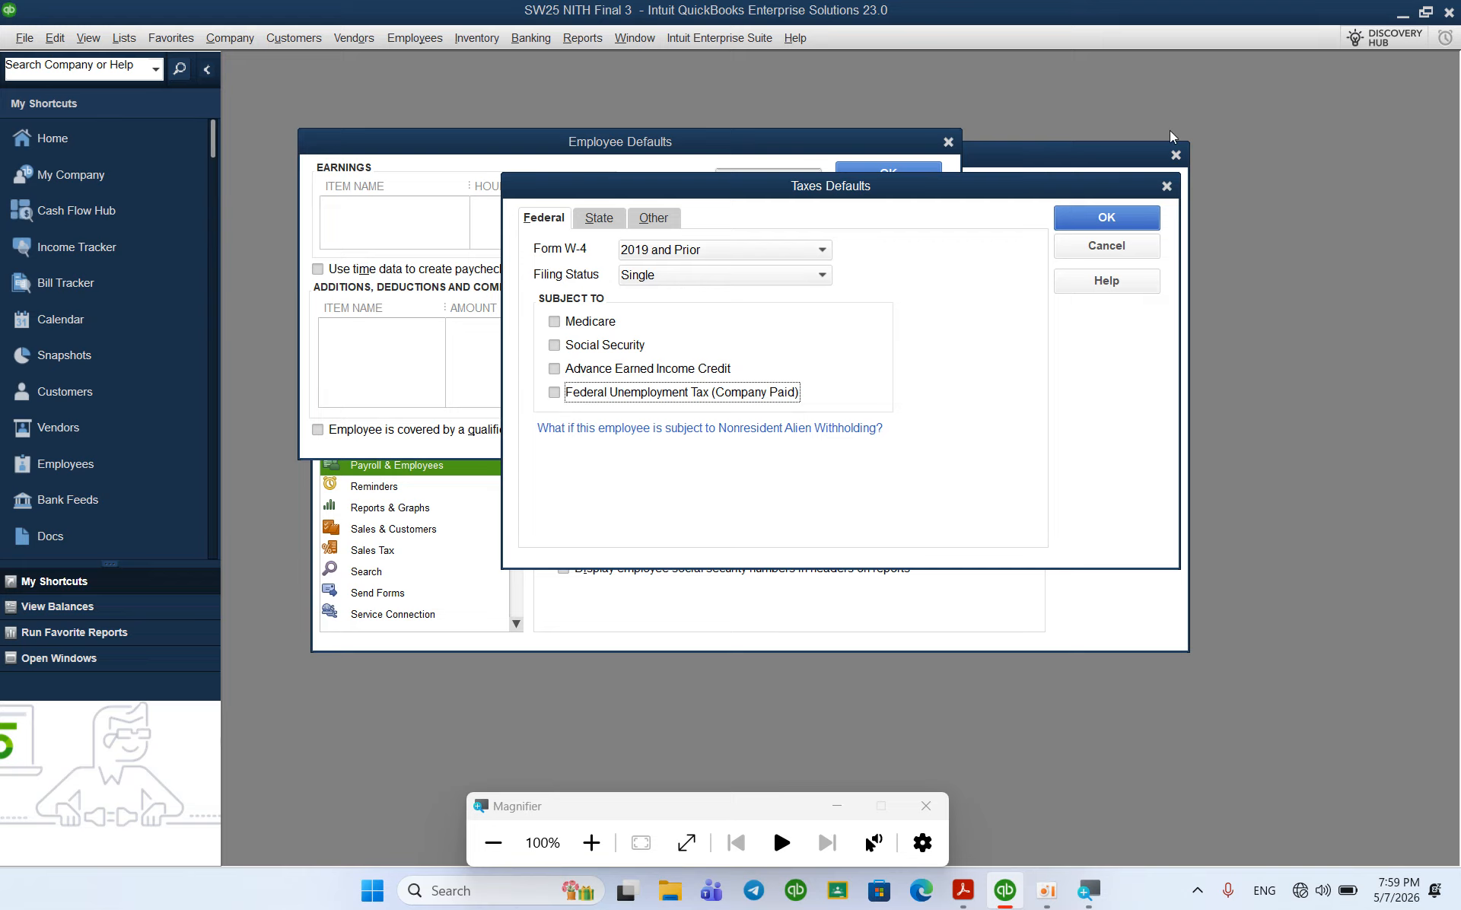
{"action": "left_click", "coordinate": [1134, 213]}
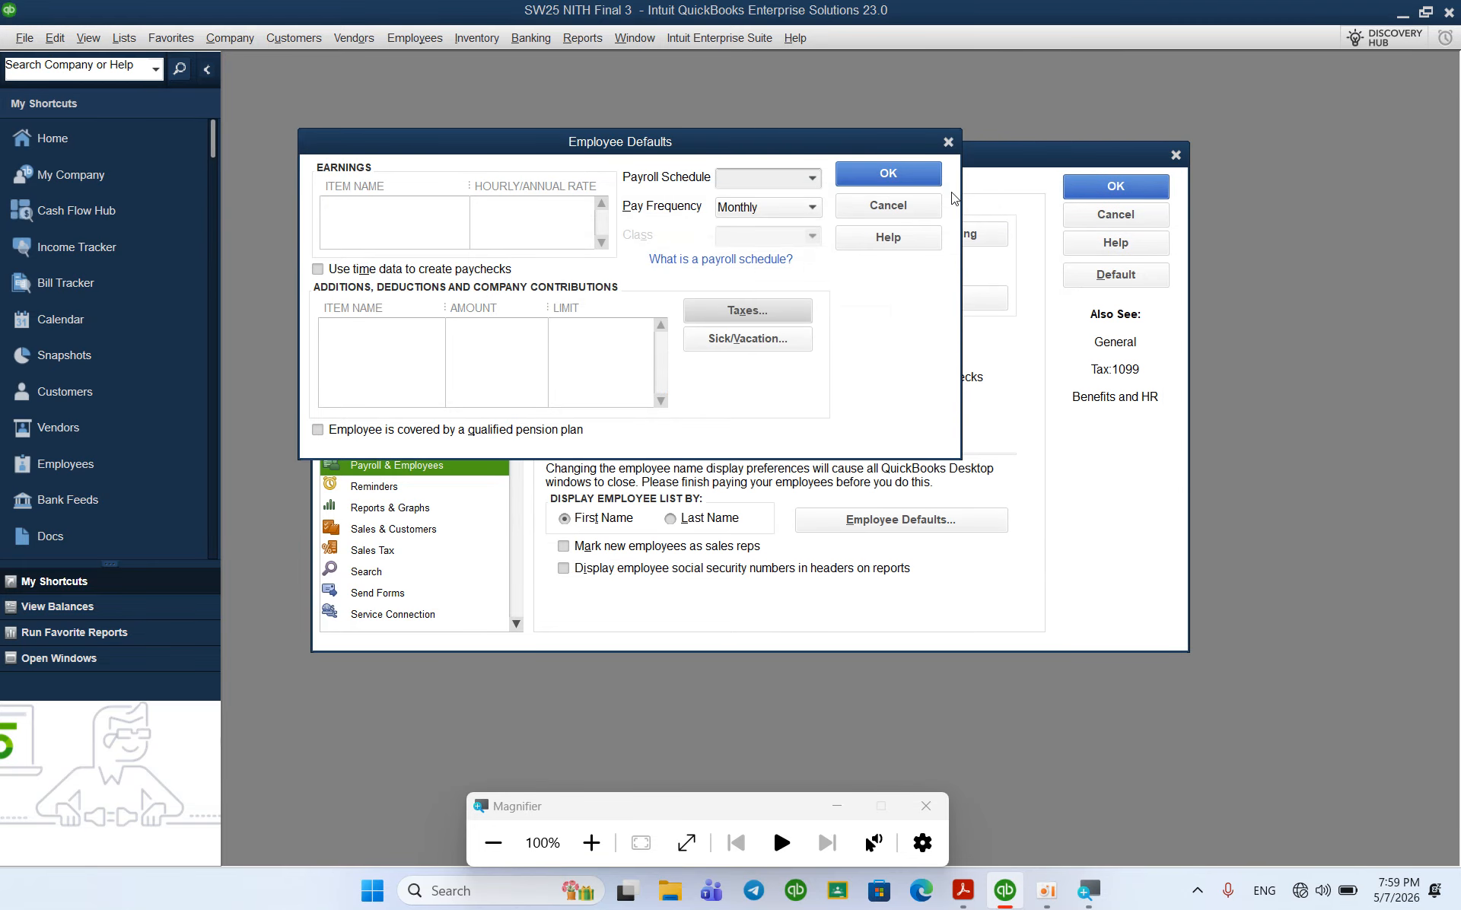
{"action": "left_click", "coordinate": [903, 183]}
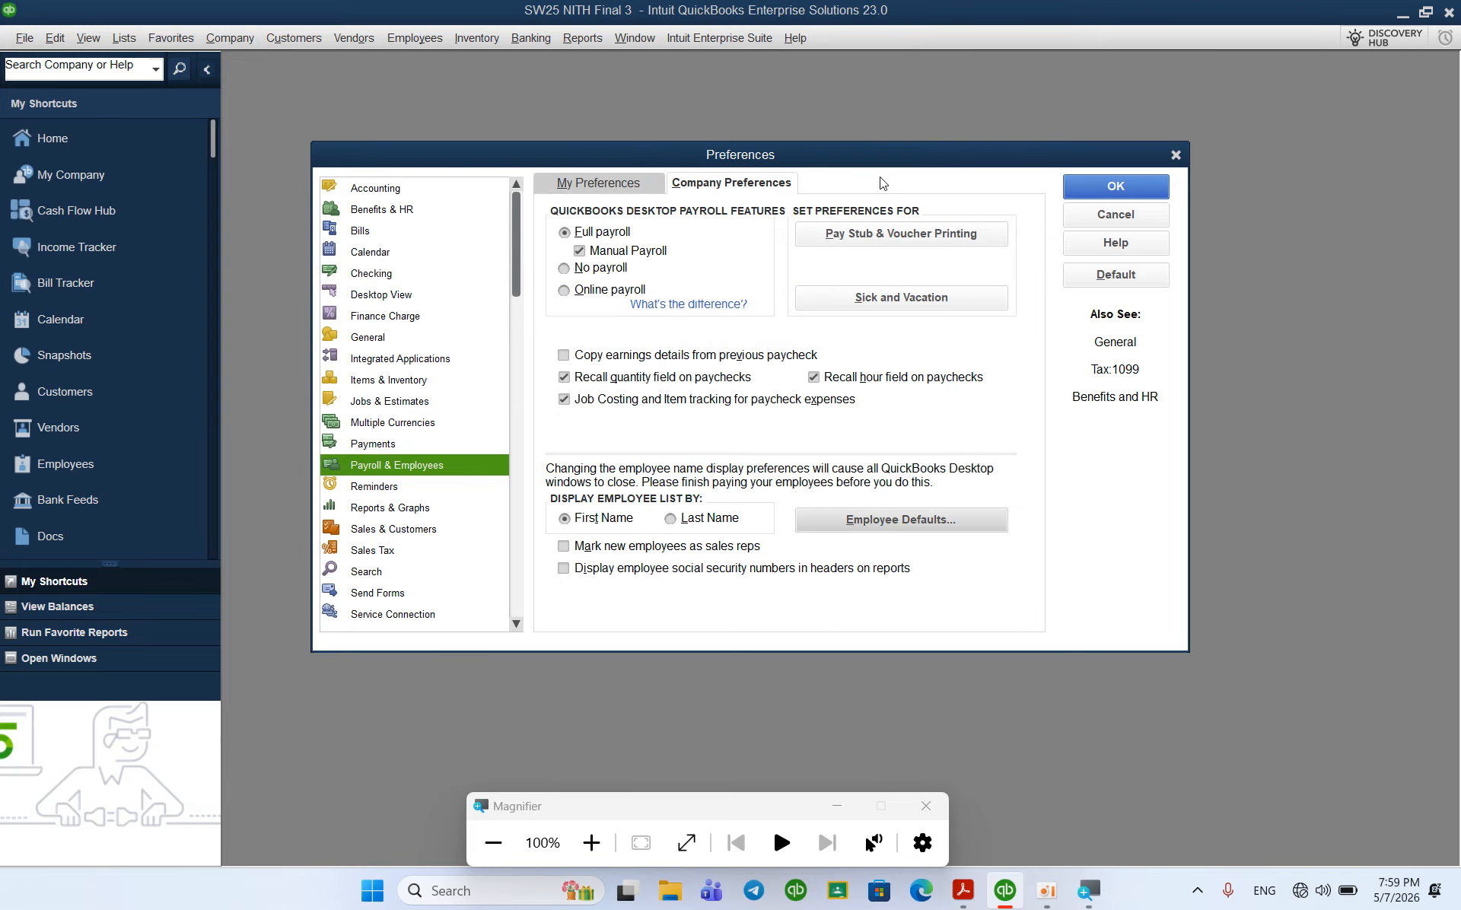
{"action": "left_click", "coordinate": [1093, 184]}
Step: Turn on charging sales tax in the Sales Tax company preferences
{"action": "left_click", "coordinate": [74, 139]}
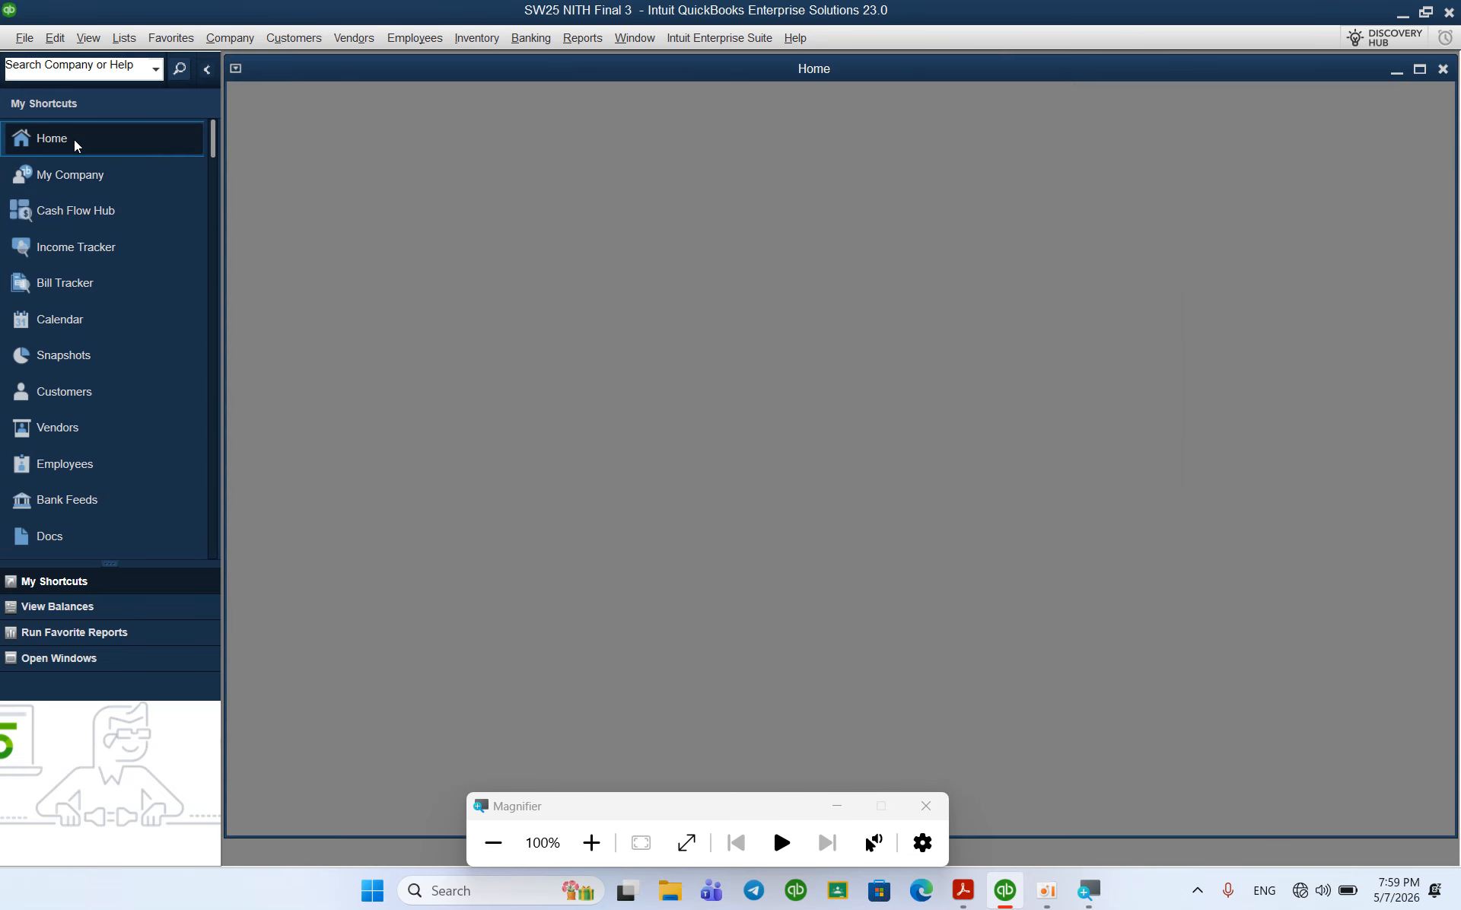
{"action": "left_click", "coordinate": [55, 38]}
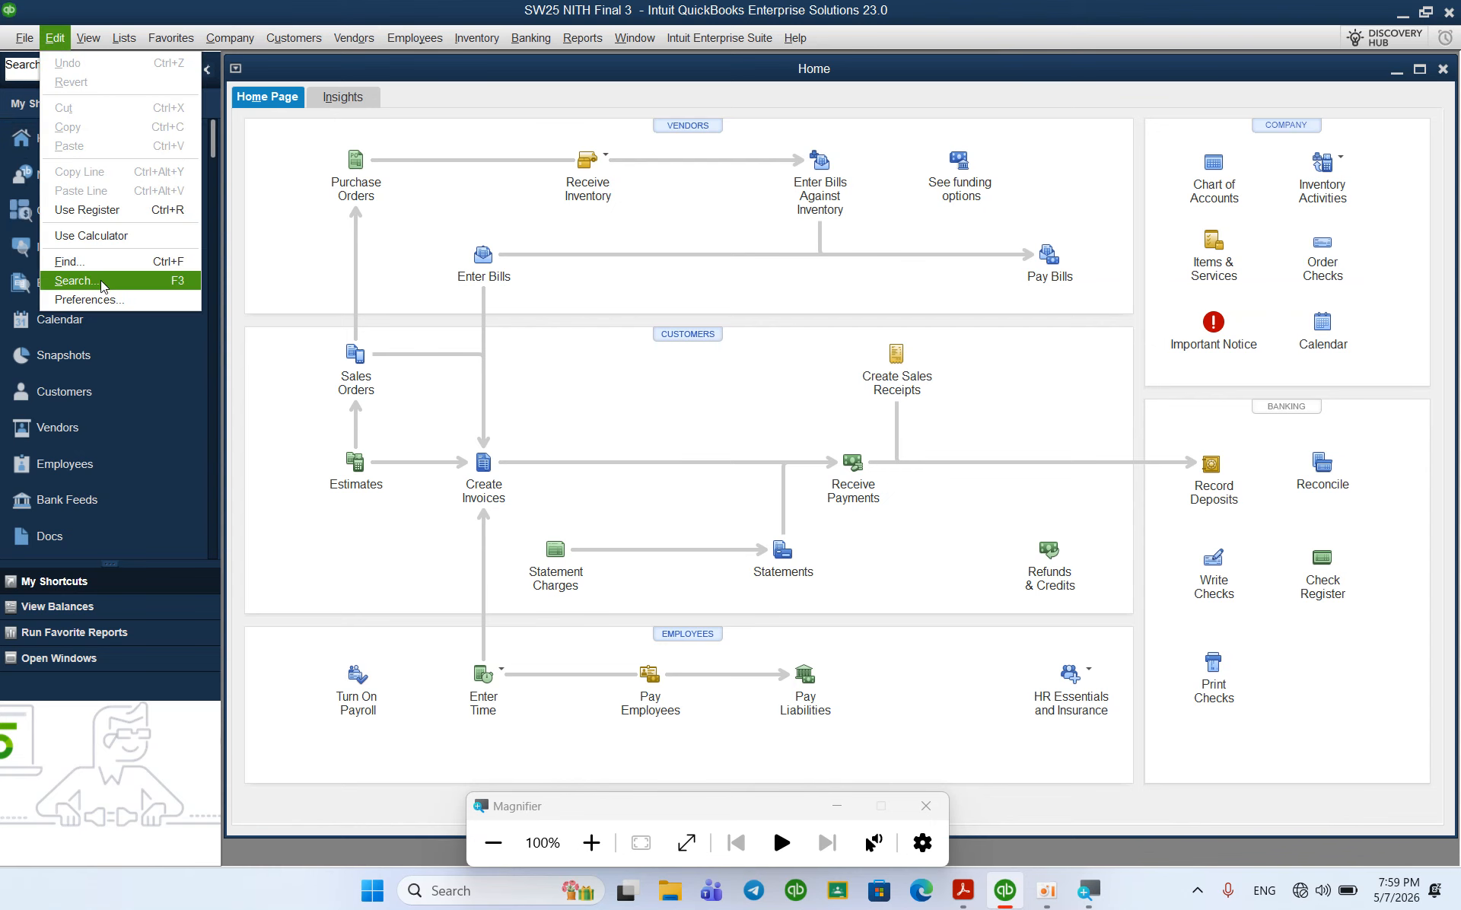
{"action": "left_click", "coordinate": [103, 301]}
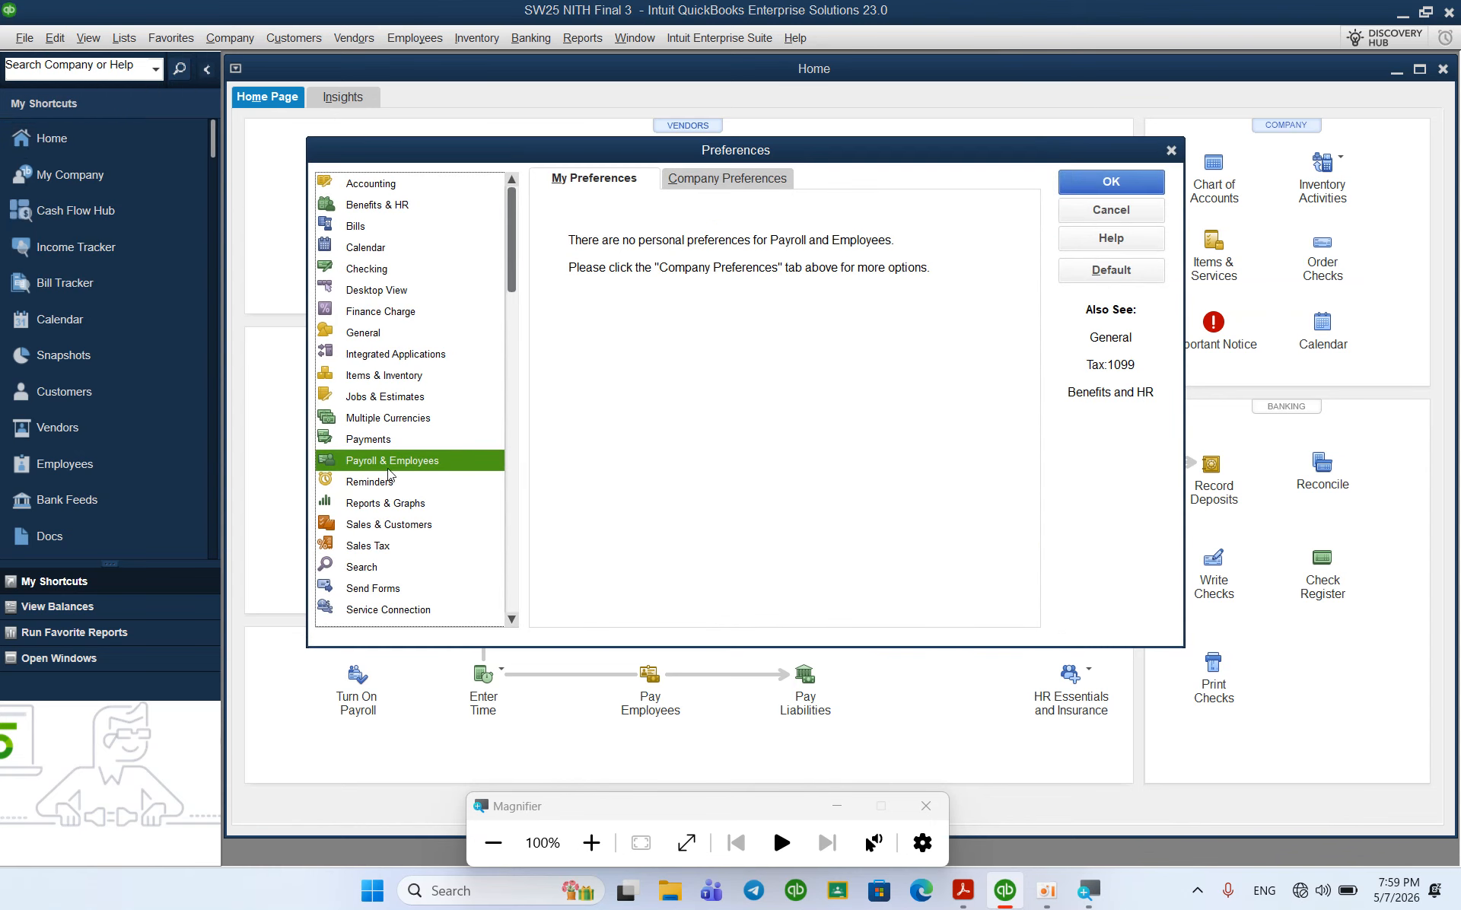
{"action": "left_click", "coordinate": [401, 549]}
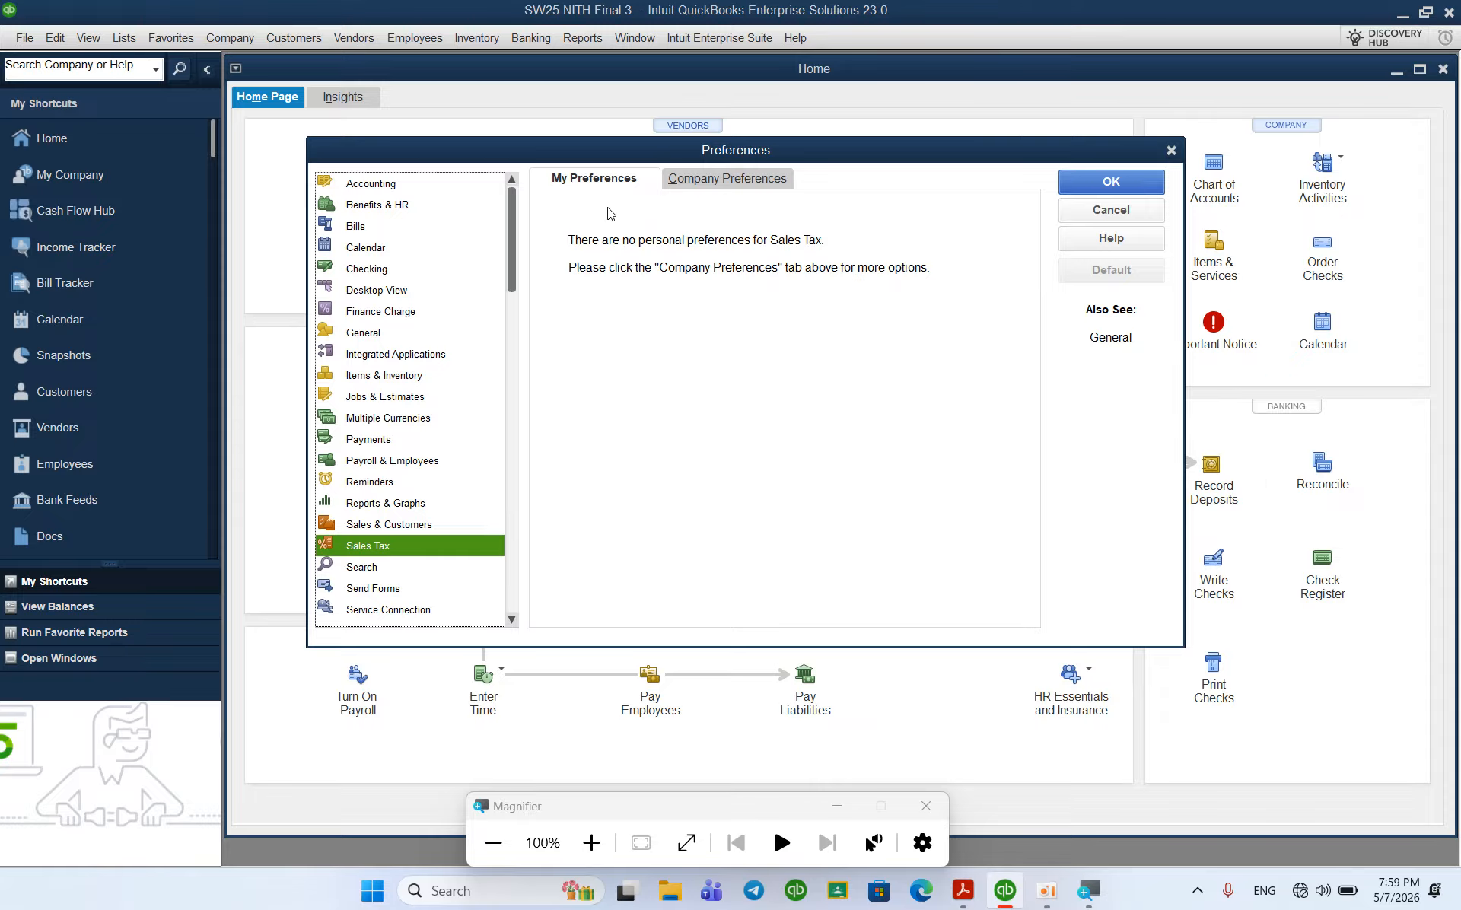
{"action": "left_click", "coordinate": [697, 193]}
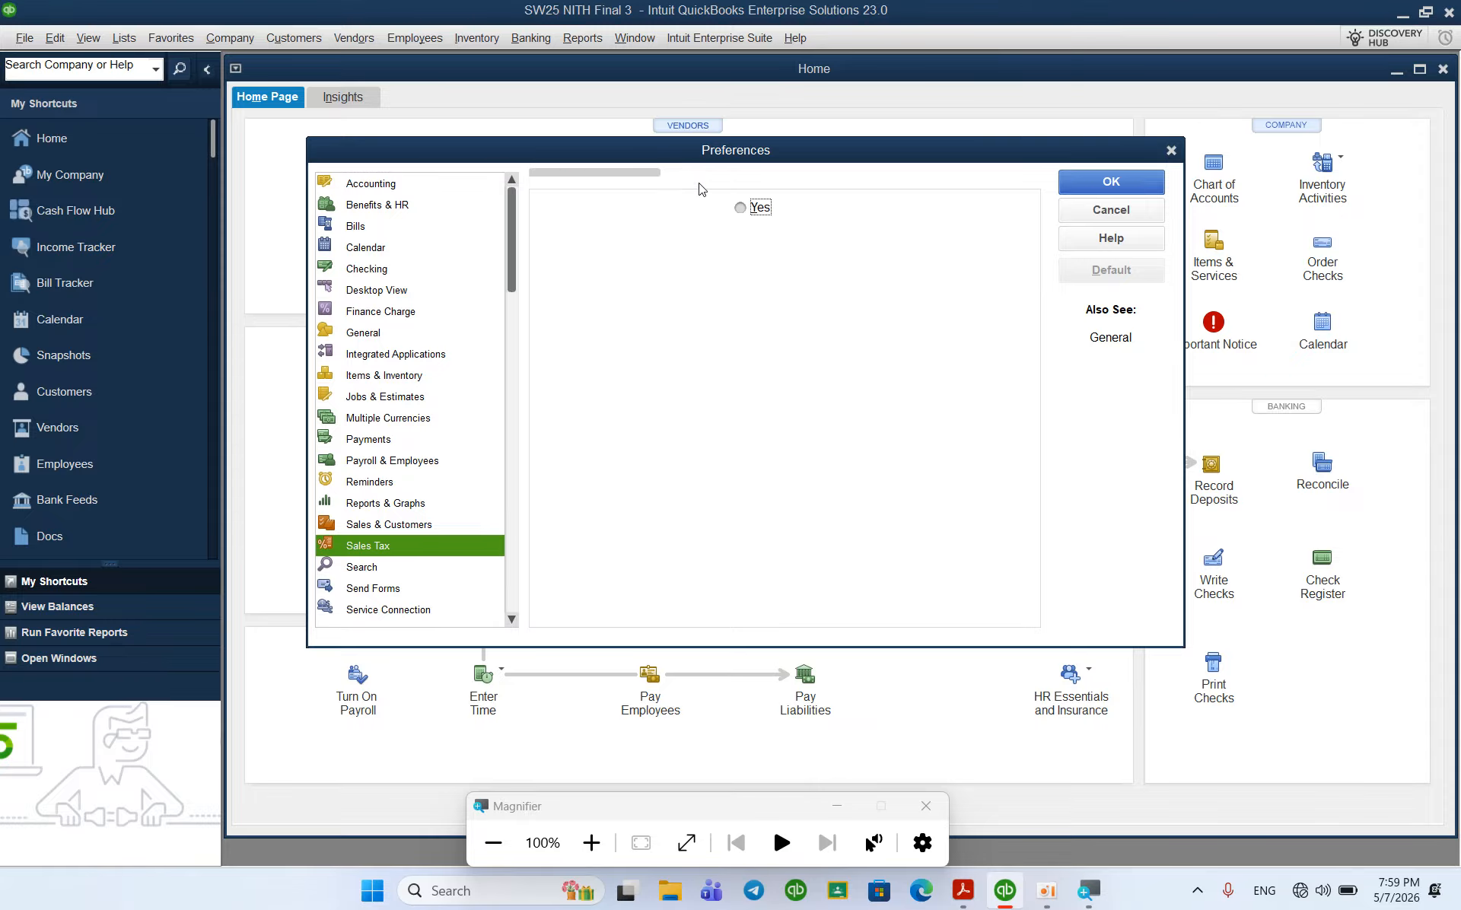
{"action": "left_click", "coordinate": [741, 209]}
Step: Add a 10% VAT Output sales tax item with PP Tax Departement quick-added as agency
{"action": "left_click", "coordinate": [658, 298]}
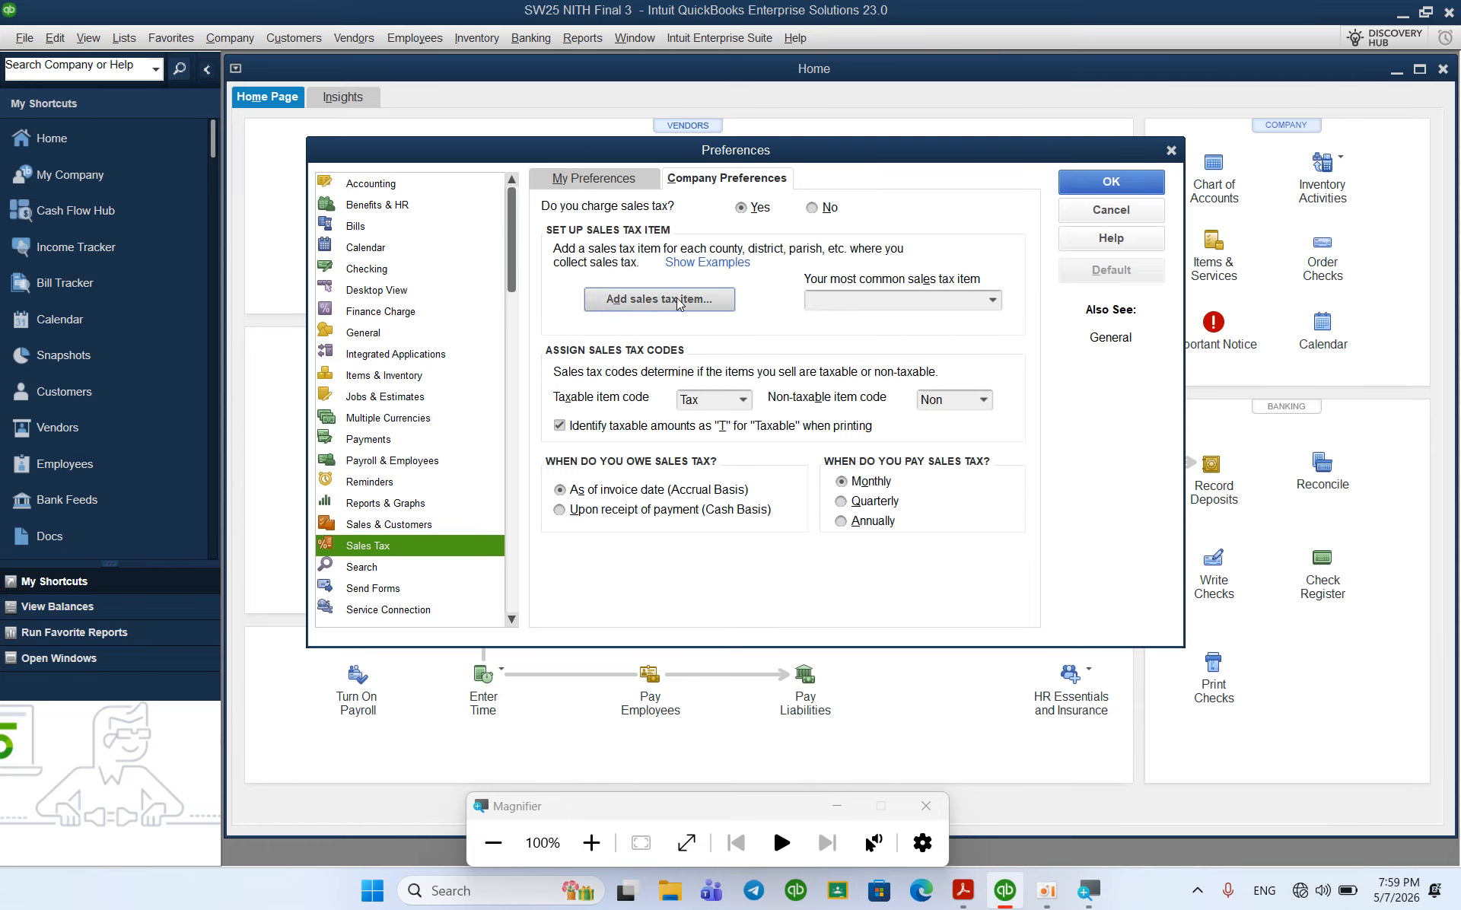
{"action": "left_click", "coordinate": [625, 292]}
{"action": "left_click", "coordinate": [462, 354]}
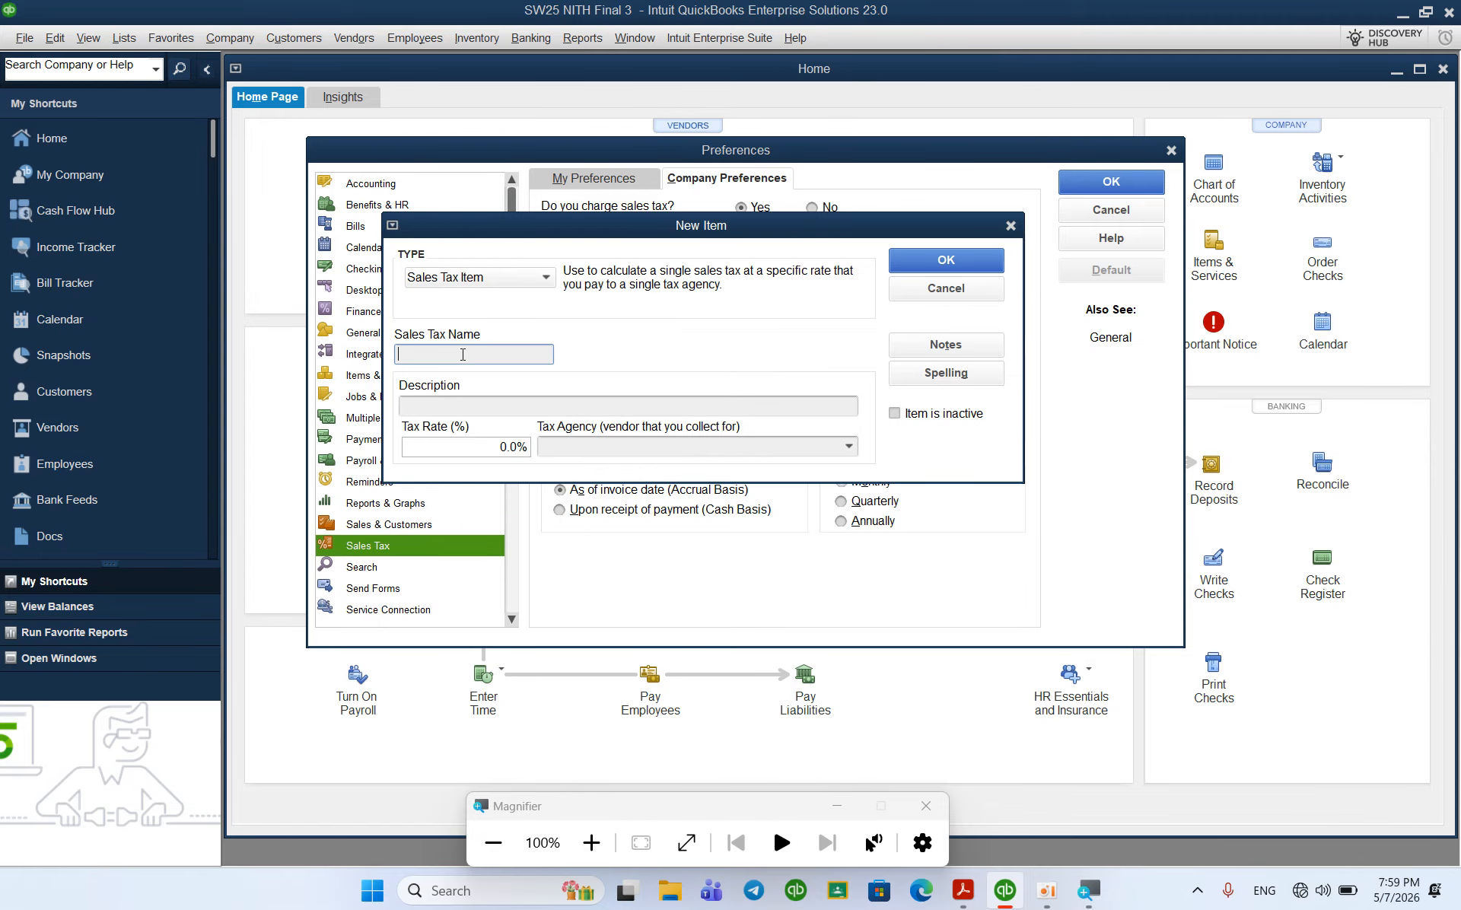
{"action": "type", "text": "VAT Output"}
{"action": "left_click", "coordinate": [492, 451]}
{"action": "type", "text": "1"}
{"action": "key", "text": "BackSpace"}
{"action": "left_click", "coordinate": [556, 451]}
{"action": "type", "text": "P"}
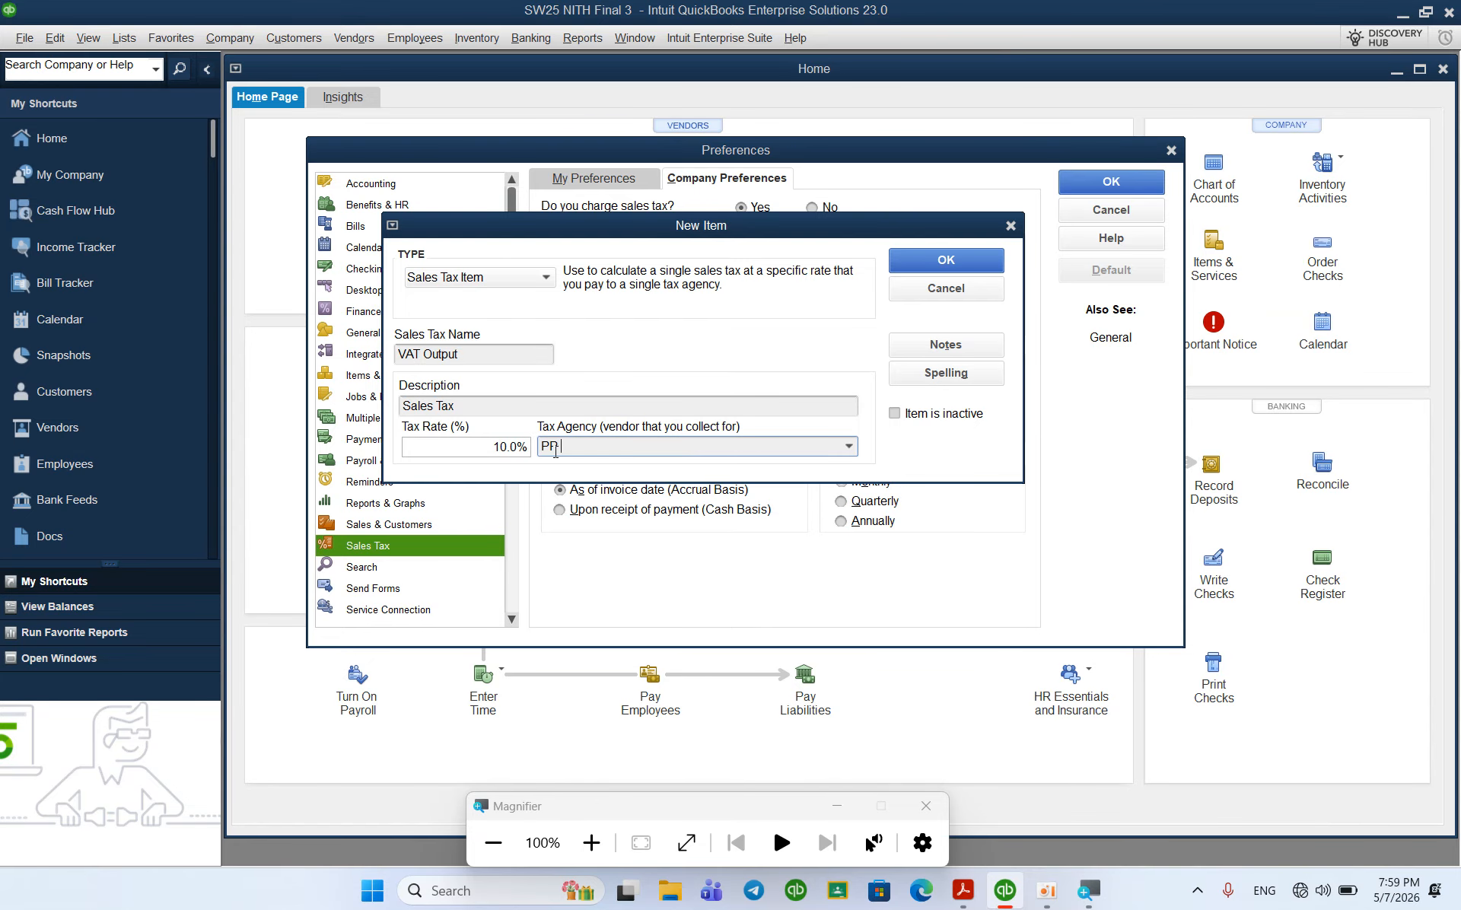
{"action": "type", "text": "R Tax Departement"}
{"action": "left_click", "coordinate": [941, 262]}
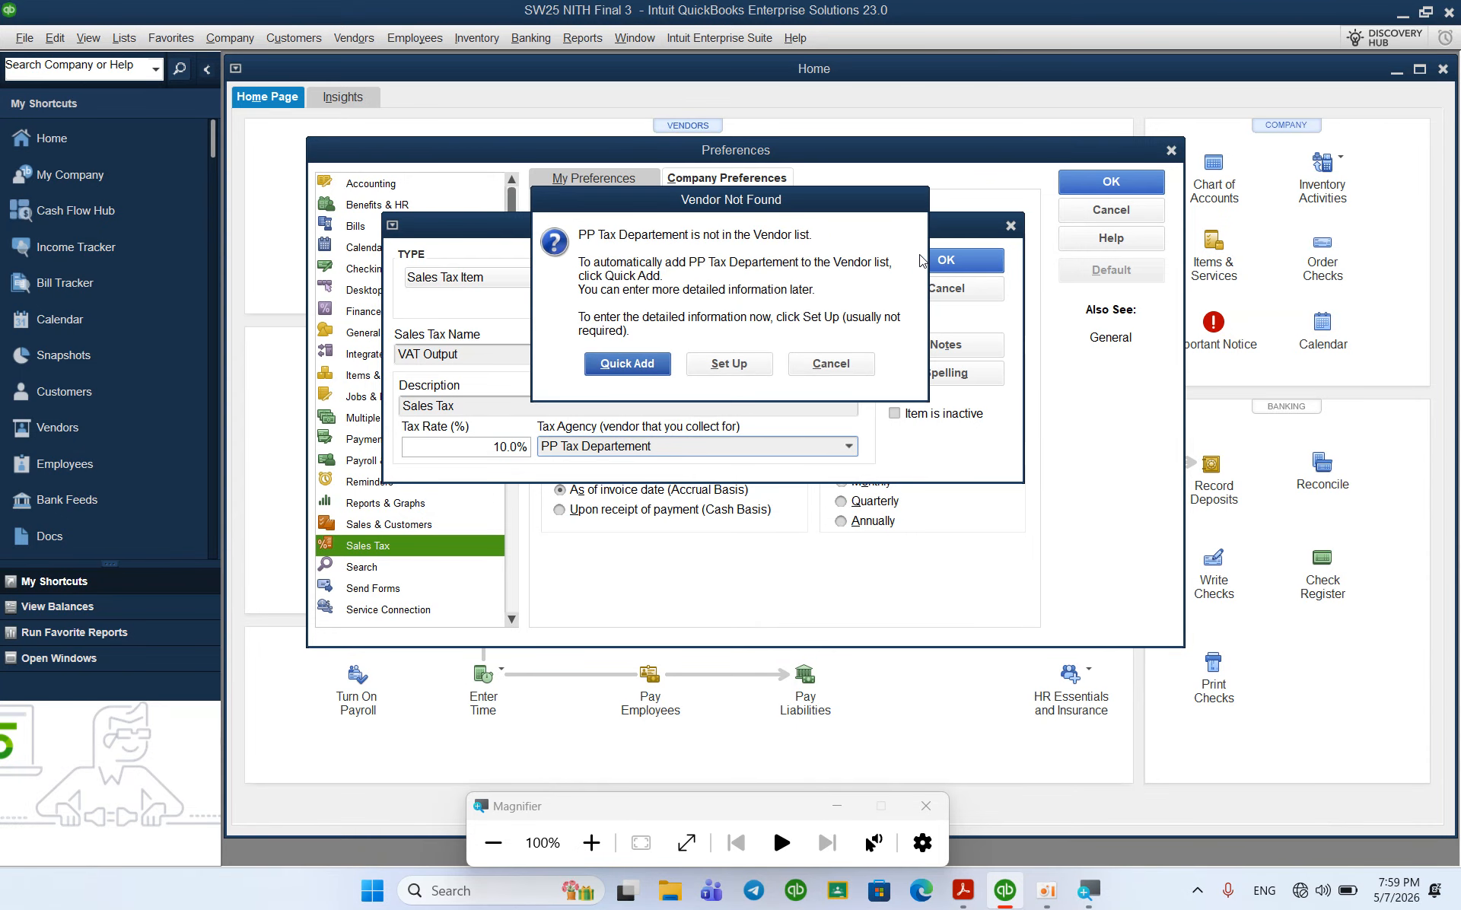
{"action": "left_click", "coordinate": [659, 361]}
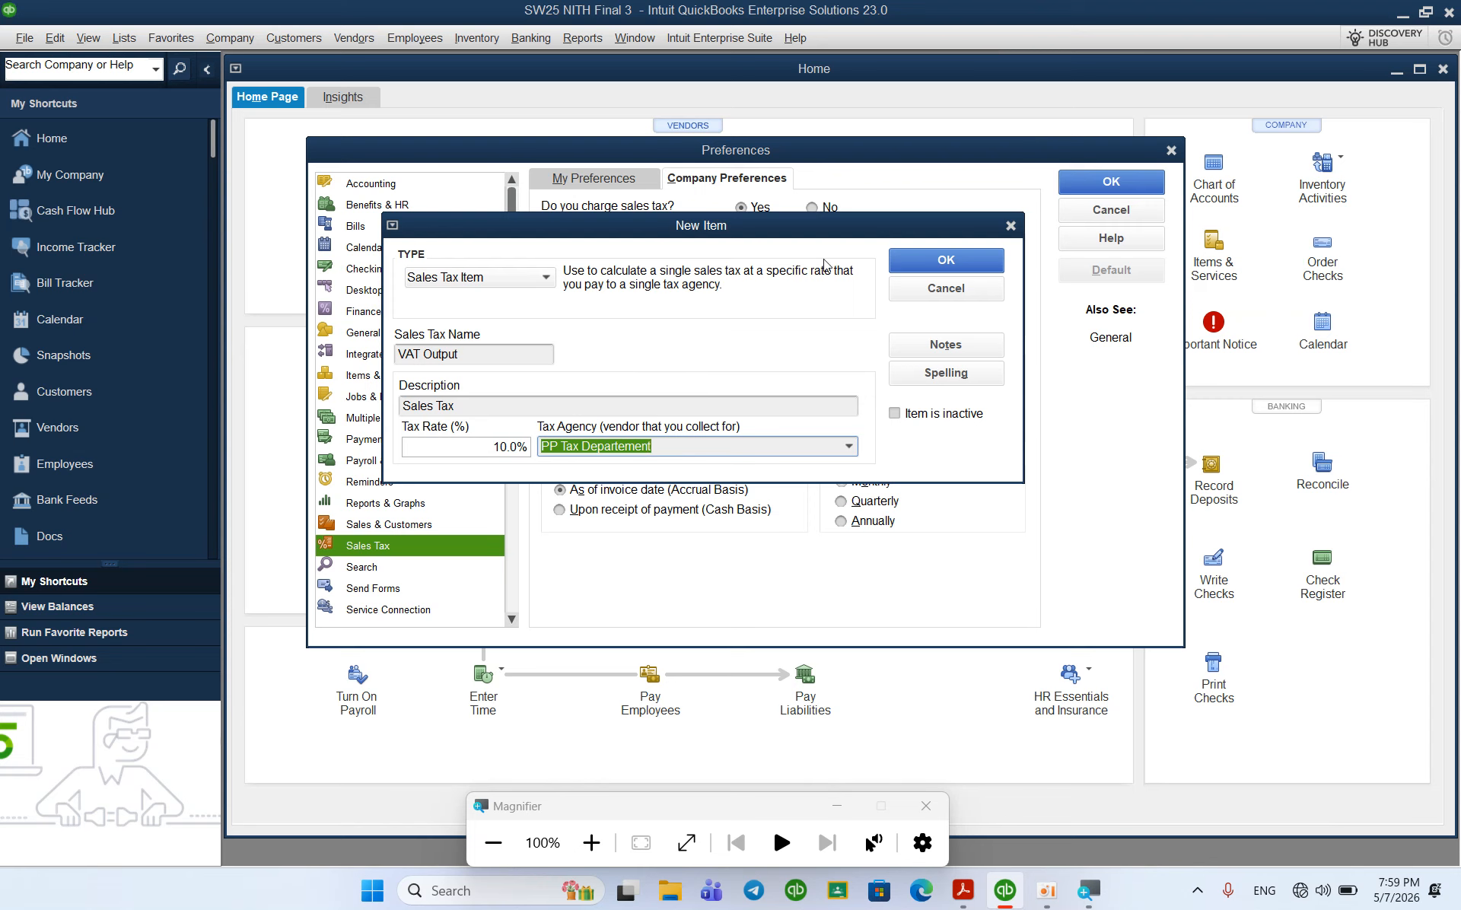
{"action": "left_click", "coordinate": [941, 261]}
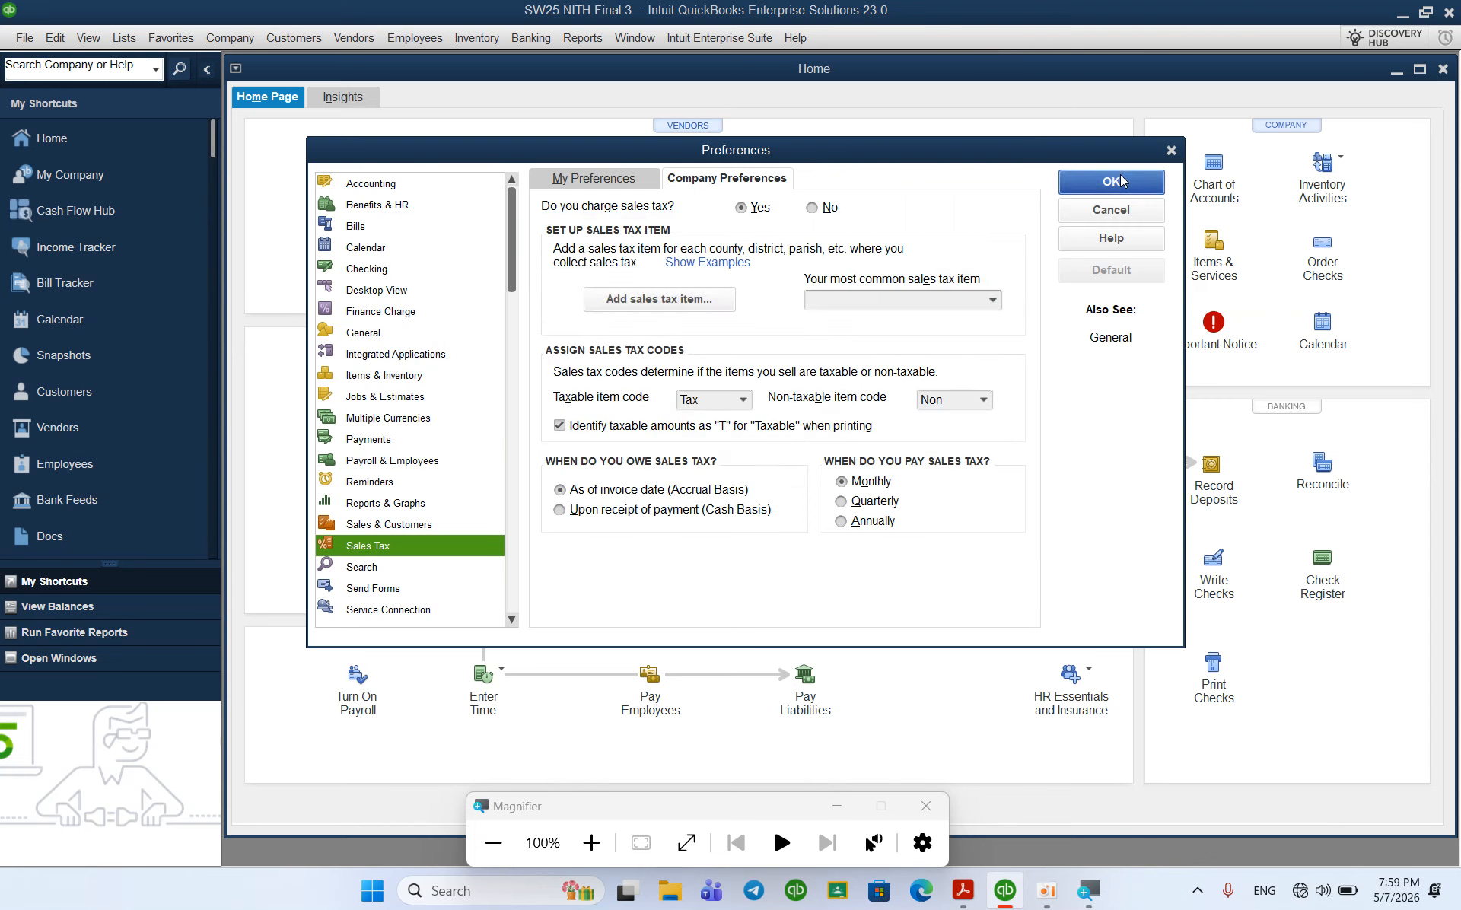
Step: Leave existing customers and inventory parts non-taxable, then close all windows to apply
{"action": "left_click", "coordinate": [277, 128]}
{"action": "left_click", "coordinate": [303, 162]}
{"action": "left_click", "coordinate": [404, 202]}
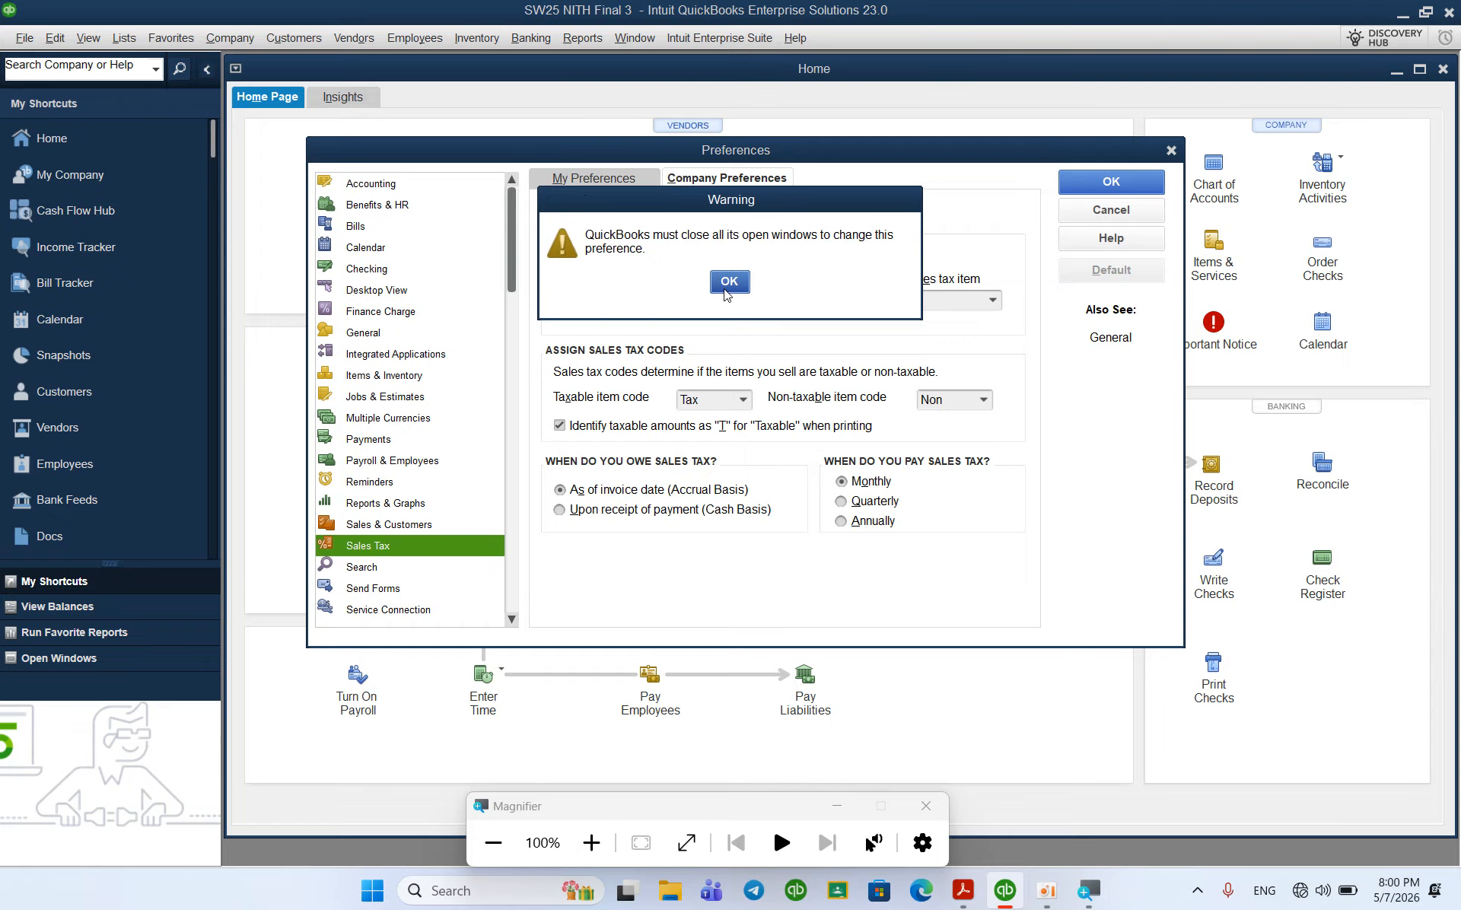
{"action": "left_click", "coordinate": [732, 278]}
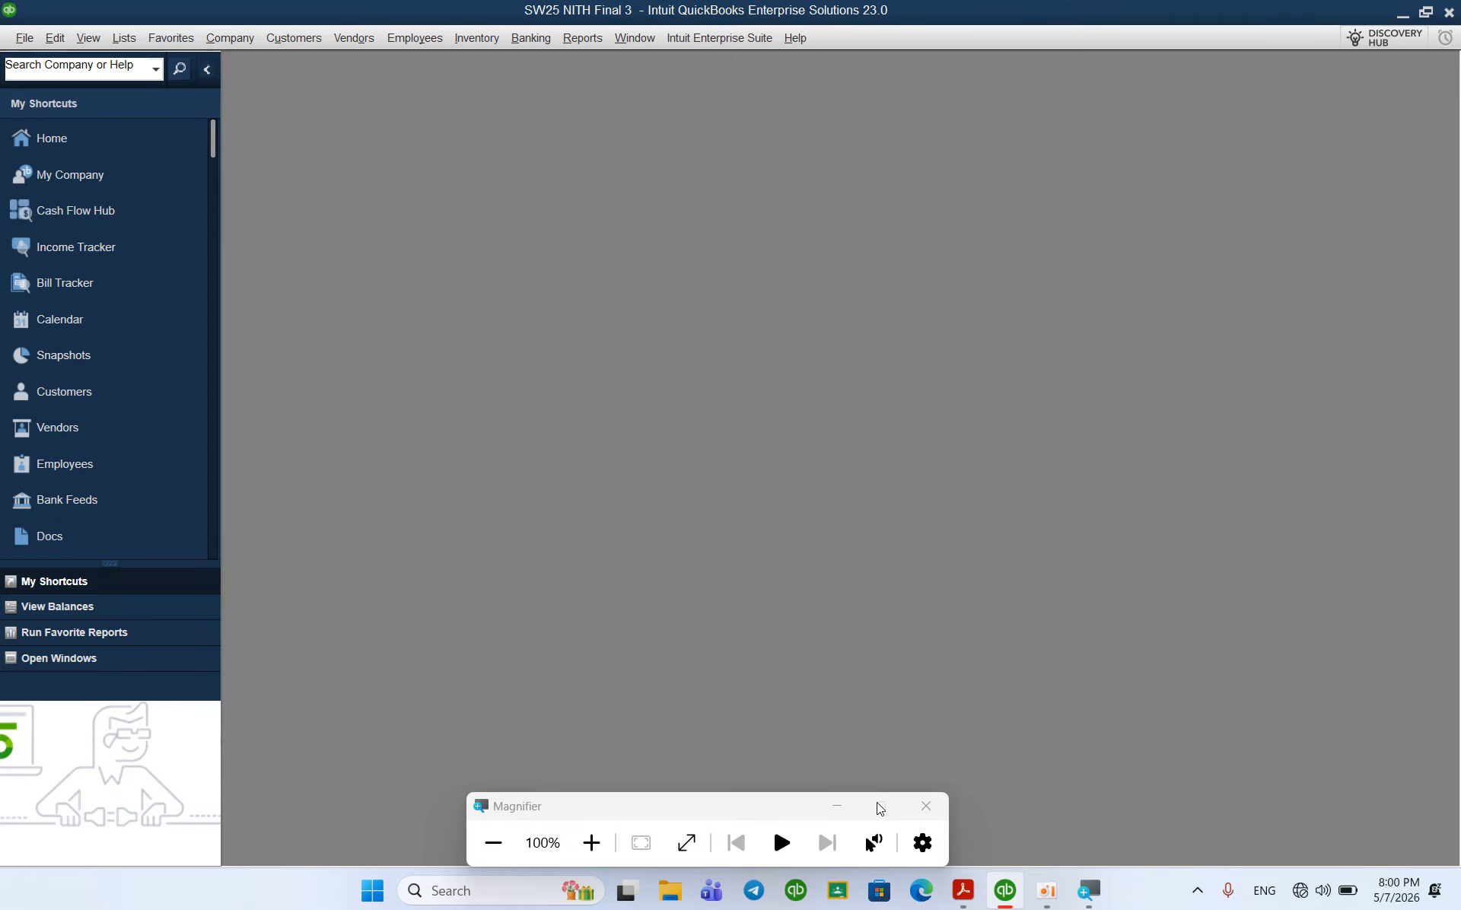
{"action": "left_click", "coordinate": [962, 890]}
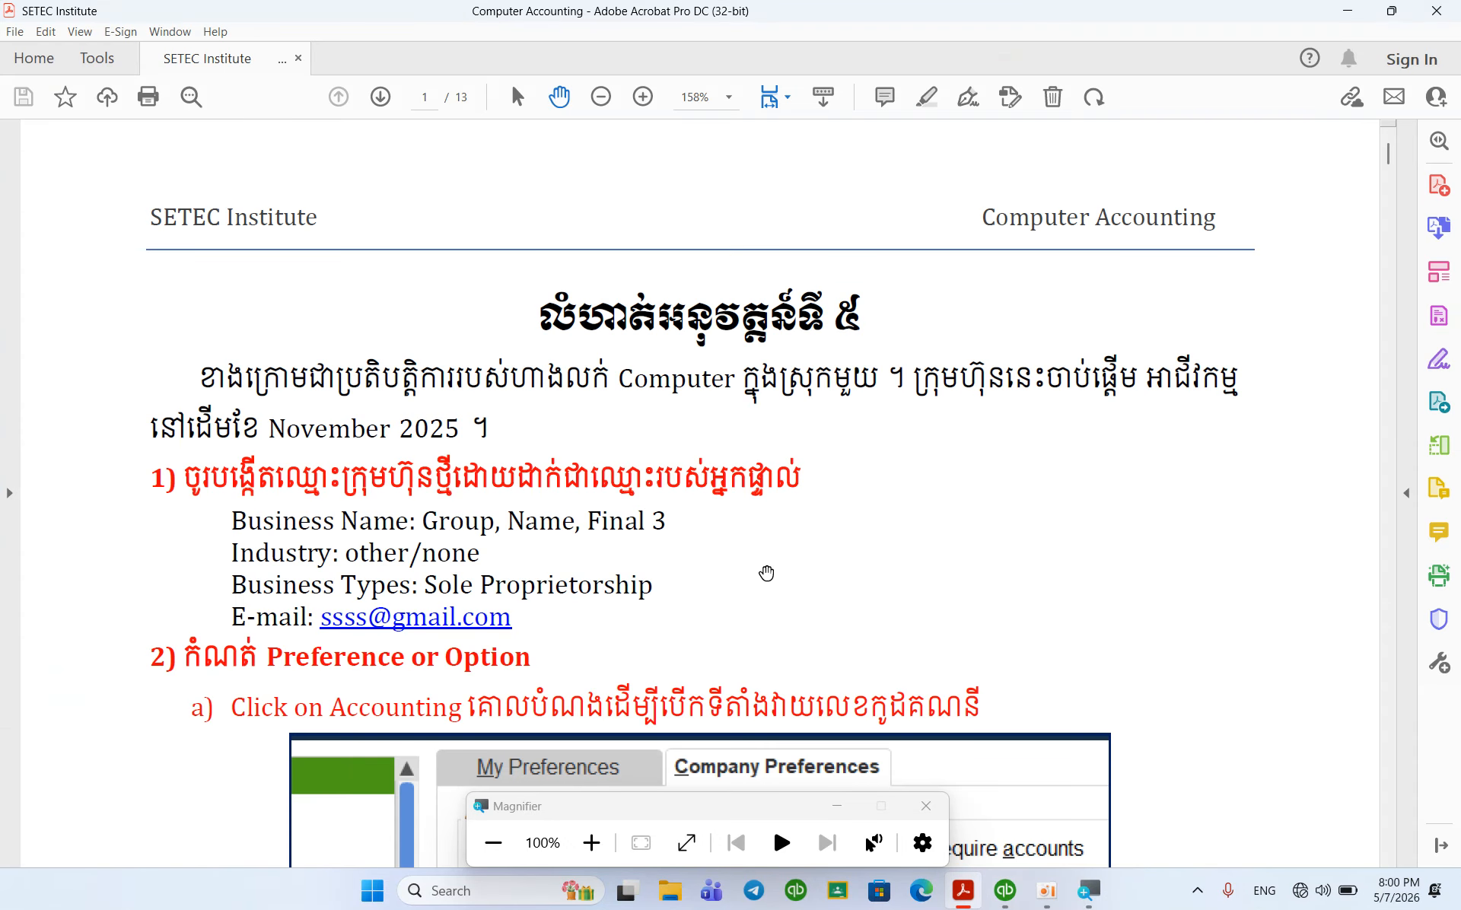
{"action": "scroll", "coordinate": [759, 556], "scroll_direction": "down", "scroll_amount": 2}
{"action": "scroll", "coordinate": [759, 555], "scroll_direction": "down", "scroll_amount": 15}
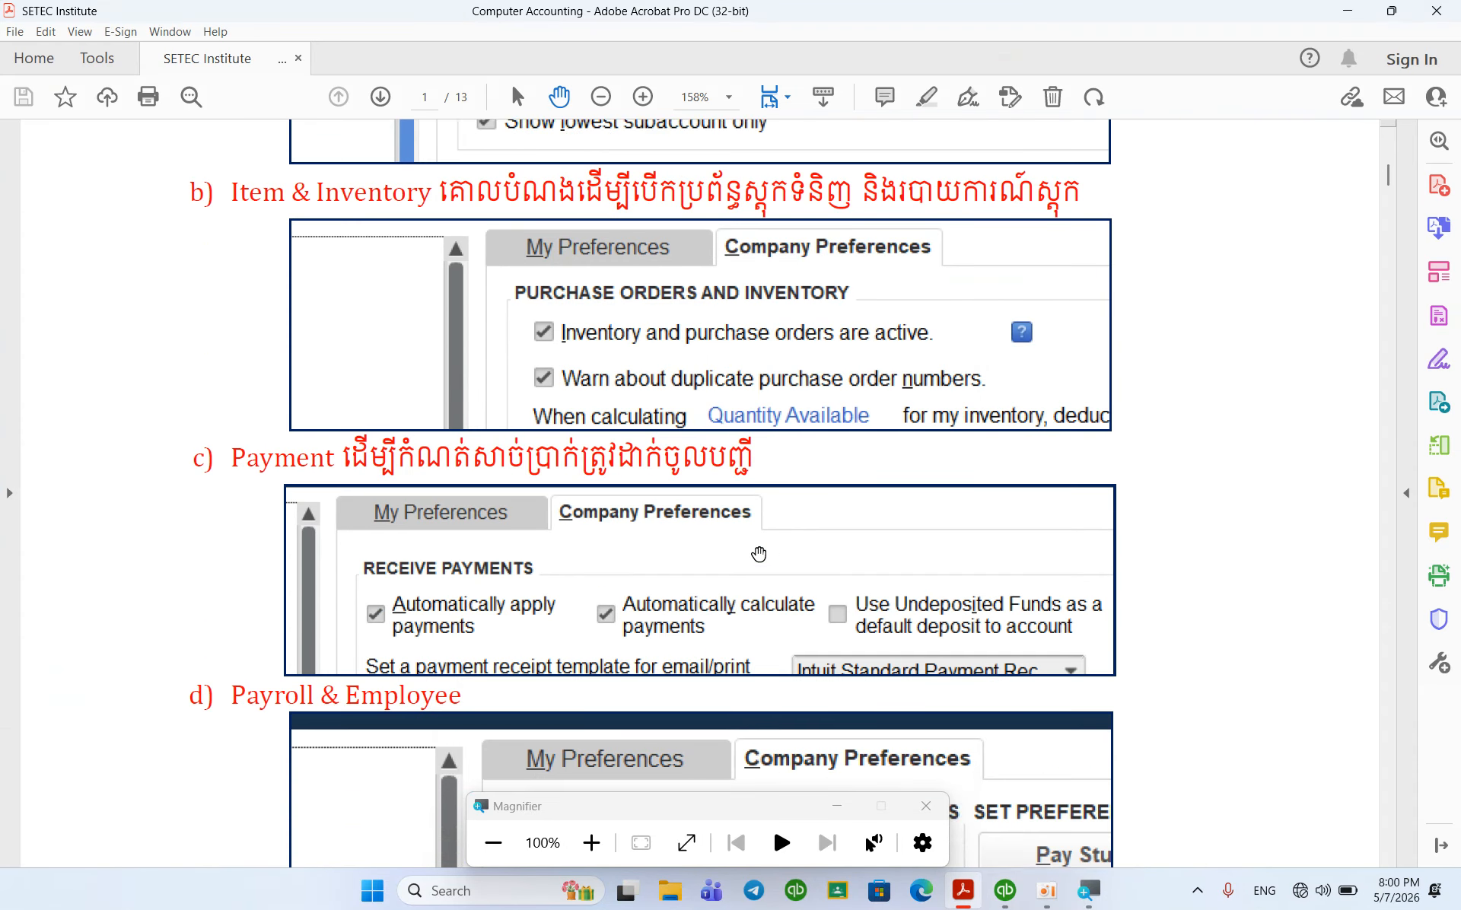
{"action": "scroll", "coordinate": [759, 554], "scroll_direction": "down", "scroll_amount": 15}
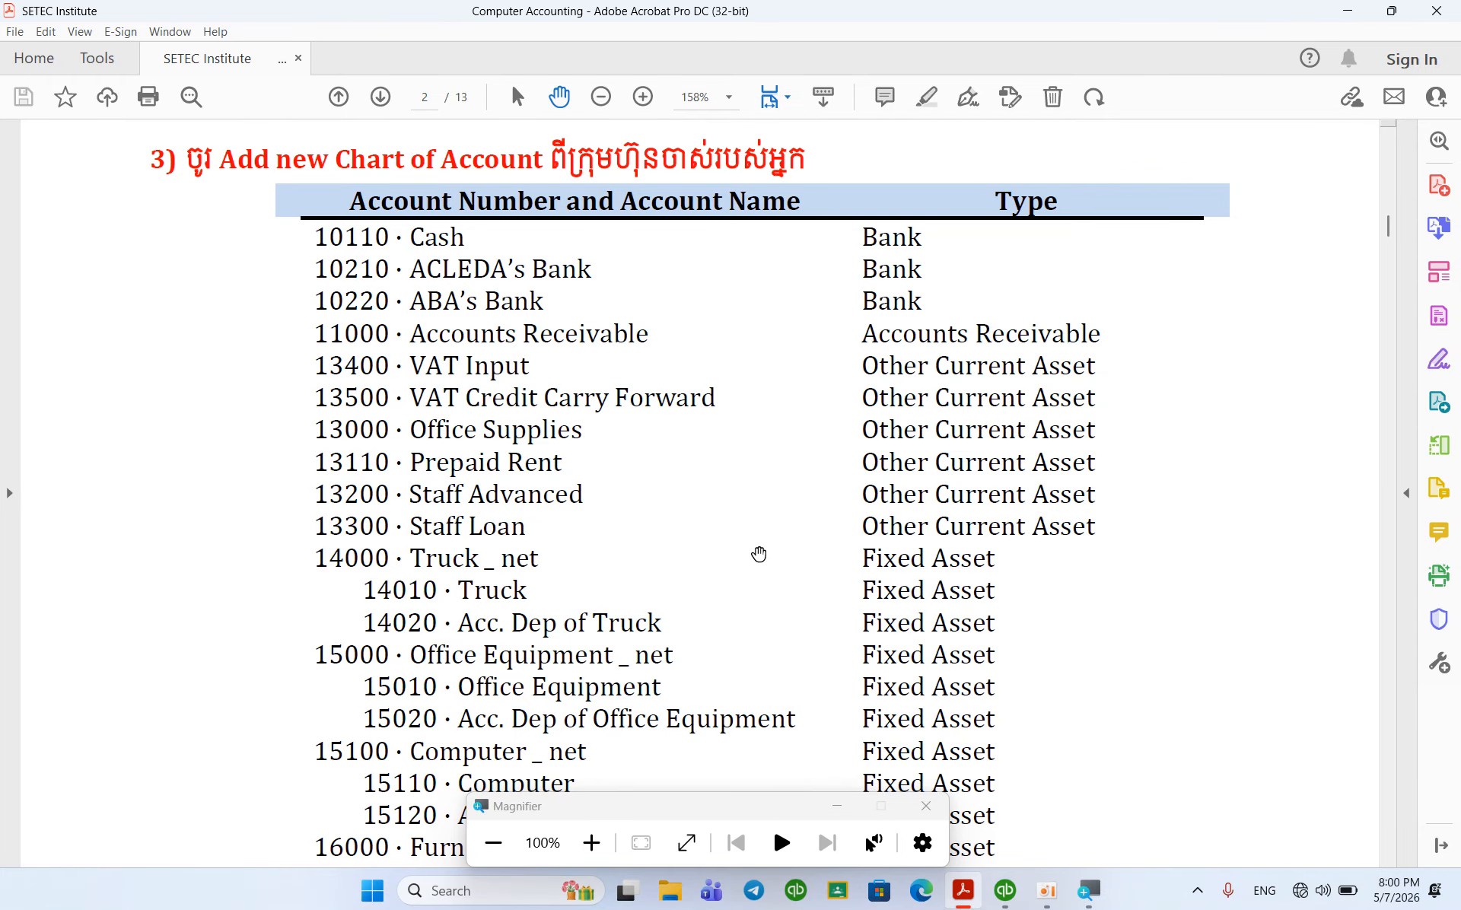
{"action": "scroll", "coordinate": [759, 553], "scroll_direction": "up", "scroll_amount": 2}
{"action": "scroll", "coordinate": [759, 554], "scroll_direction": "down", "scroll_amount": 1}
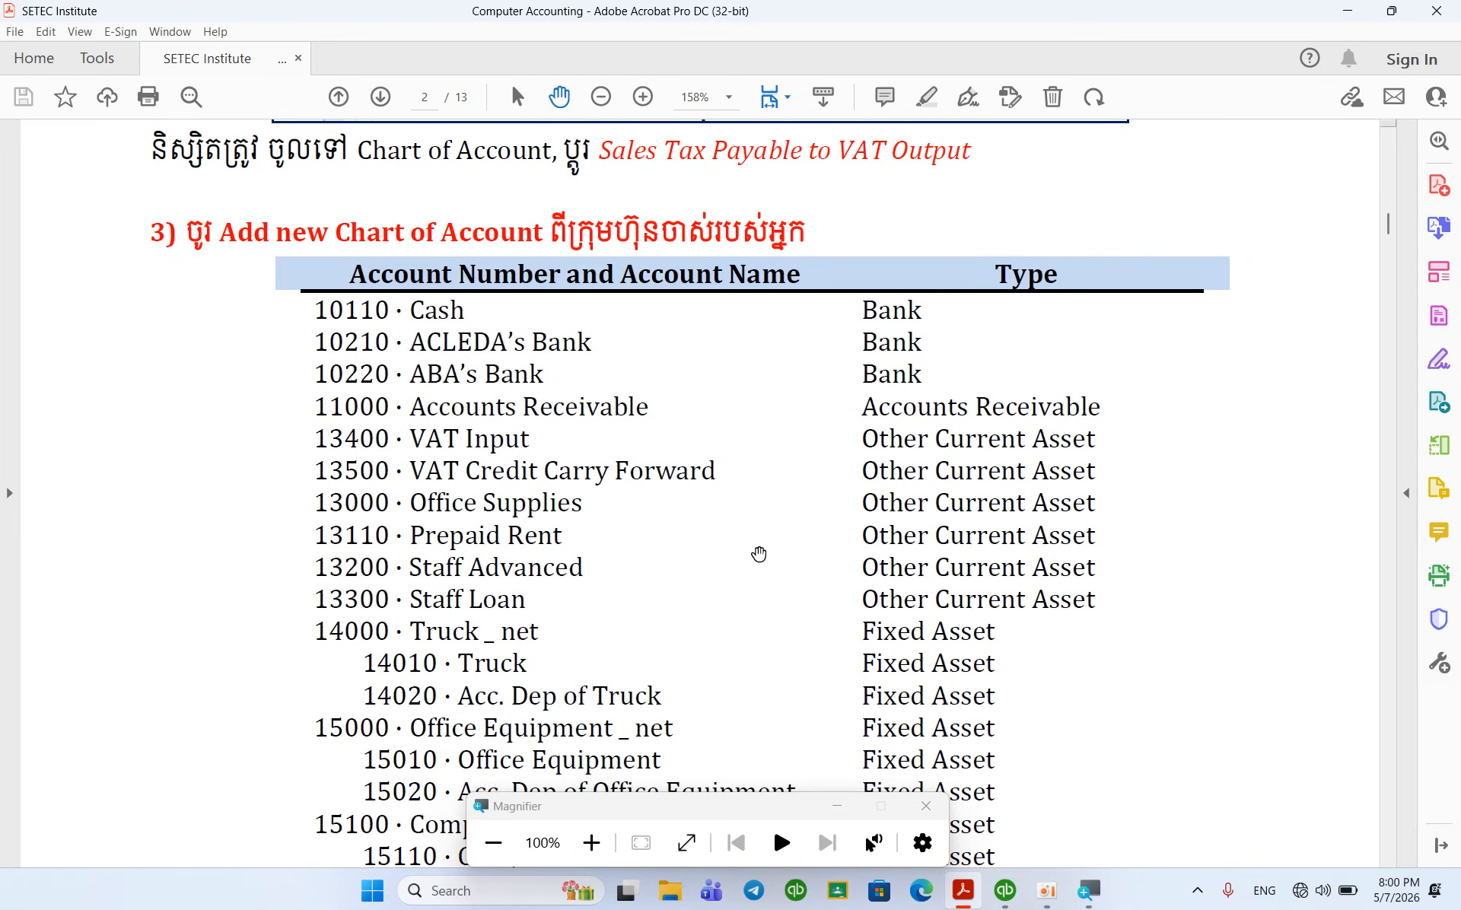
{"action": "scroll", "coordinate": [759, 554], "scroll_direction": "down", "scroll_amount": 3}
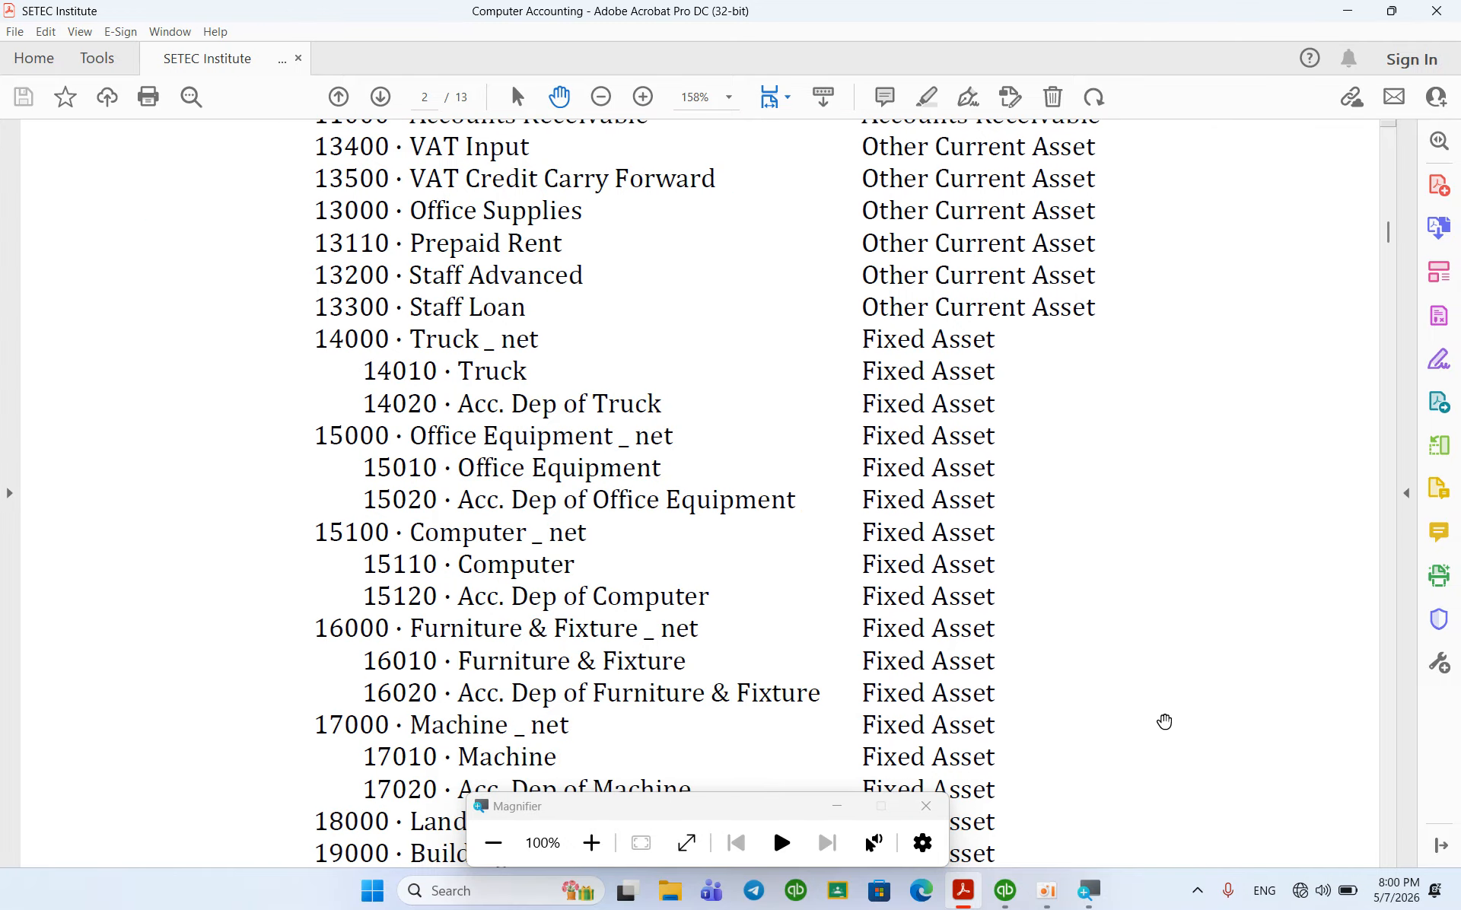
Step: Back in QuickBooks, show the Home page and list the previously opened company files
{"action": "left_click", "coordinate": [1004, 891]}
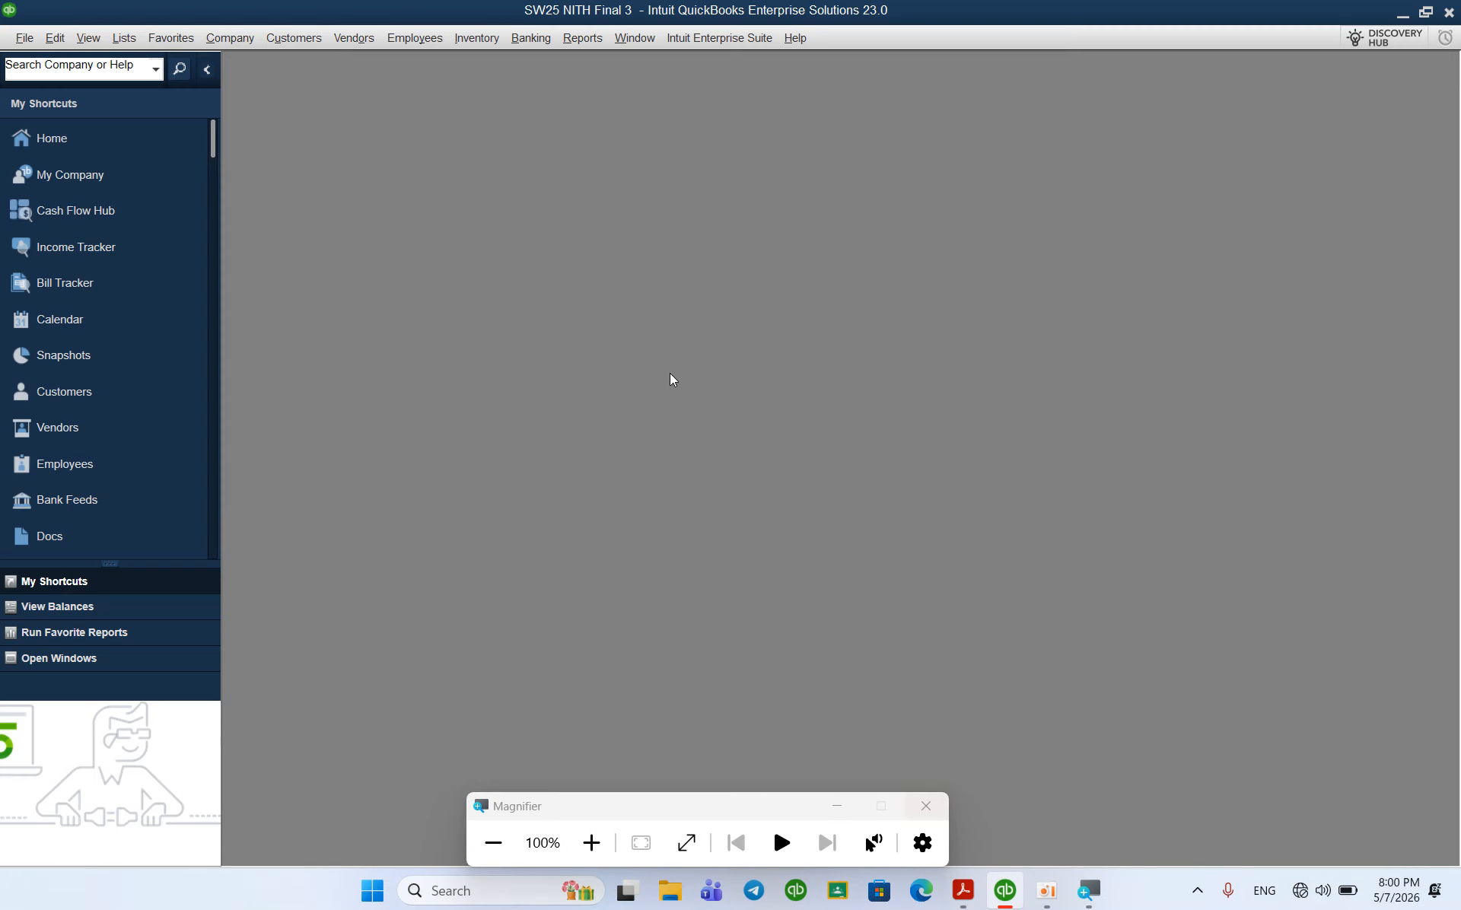
{"action": "left_click", "coordinate": [54, 139]}
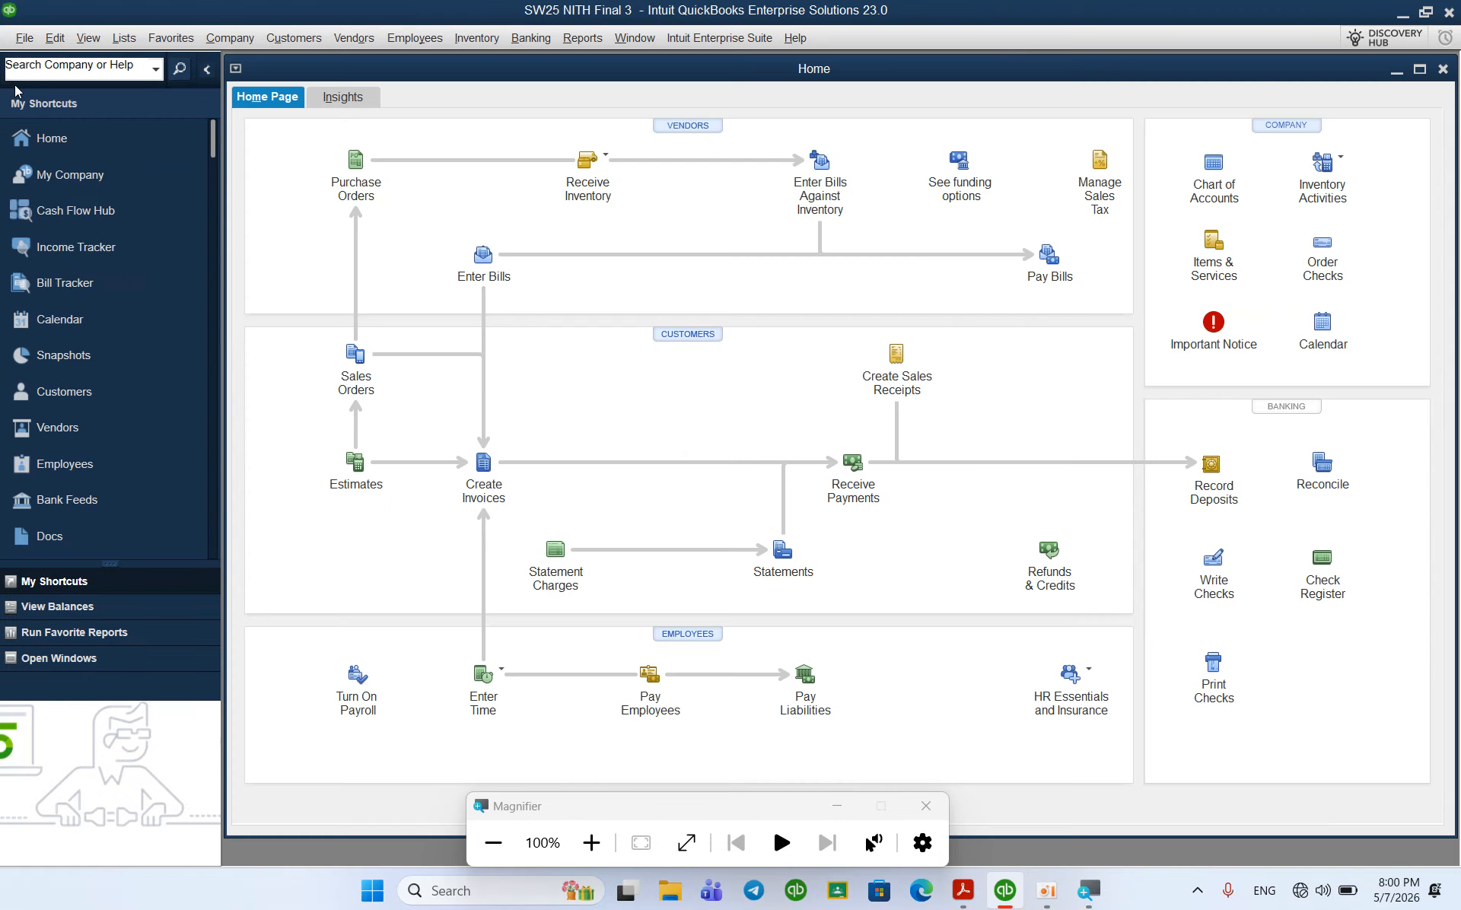
{"action": "left_click", "coordinate": [24, 38]}
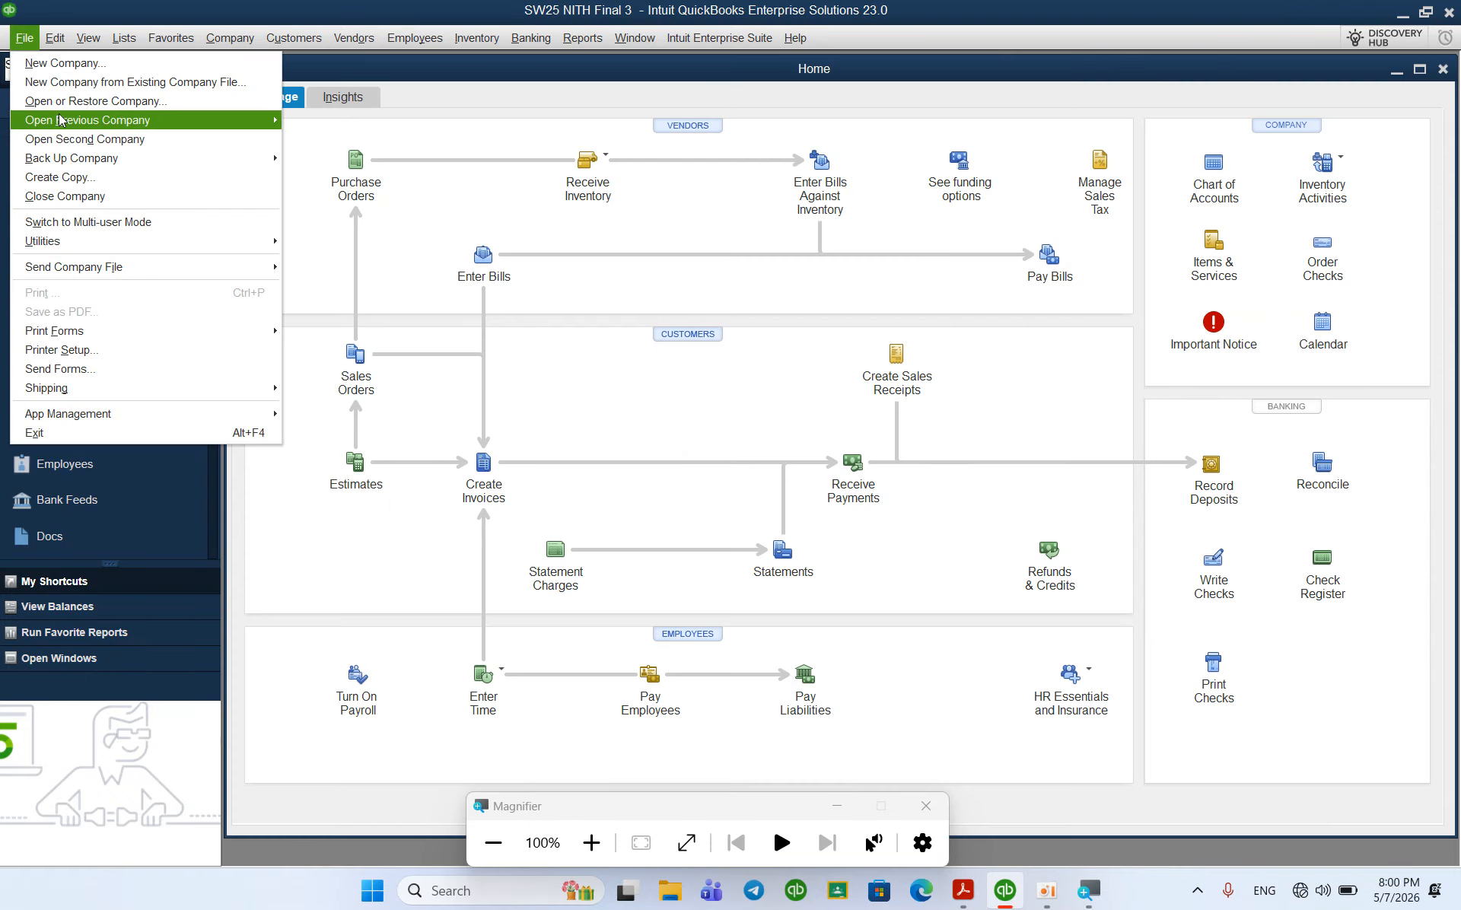
{"action": "mouse_move", "coordinate": [105, 122]}
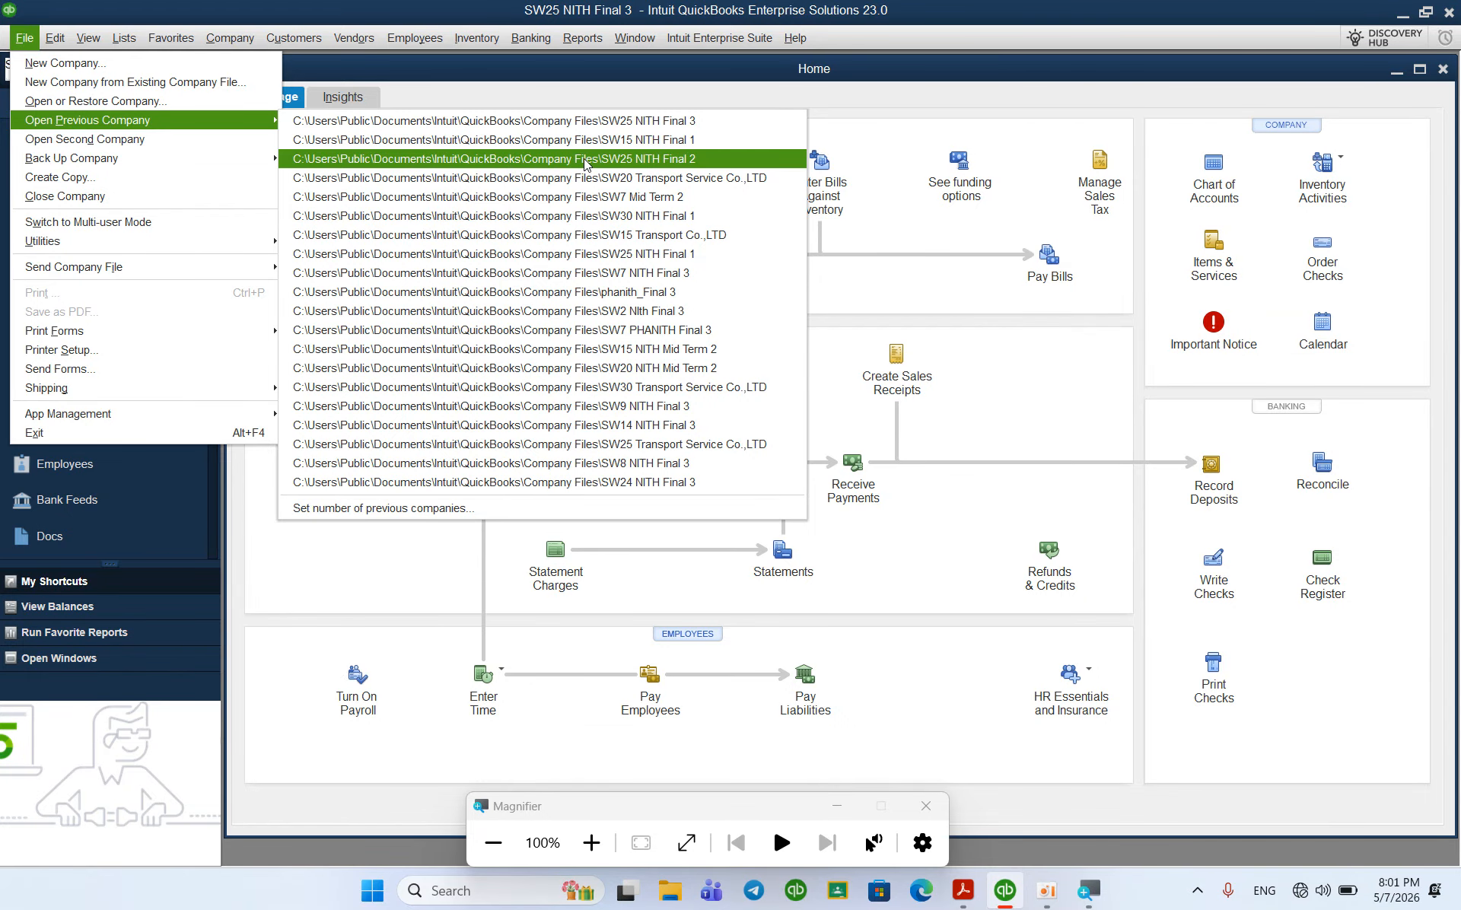
Step: Open the SW25 NITH Final 2 company and show its Chart of Accounts maximized
{"action": "left_click", "coordinate": [624, 160]}
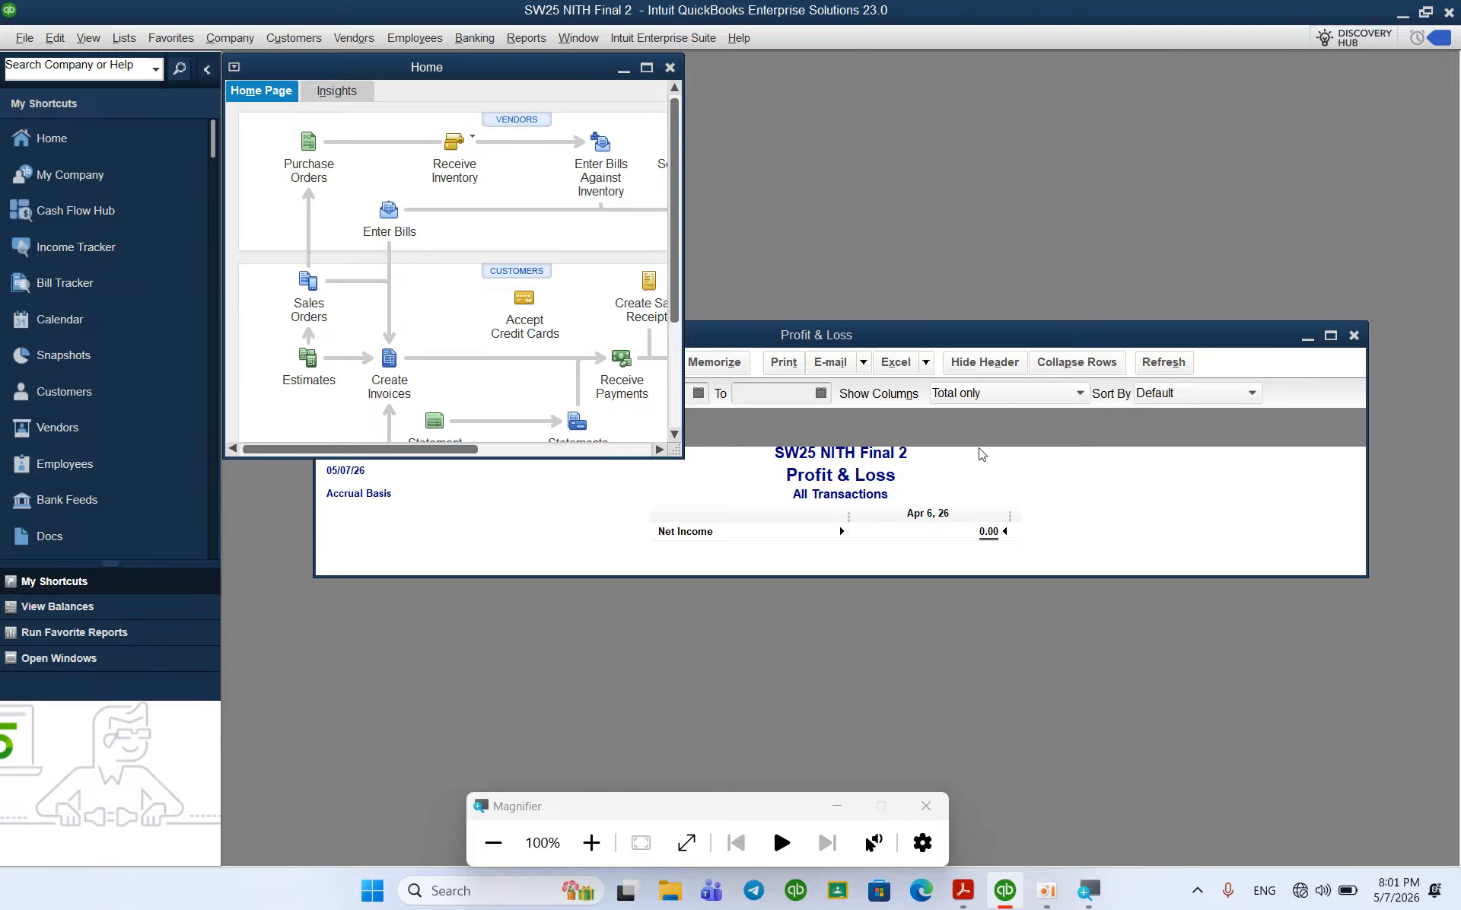
{"action": "left_click", "coordinate": [670, 68]}
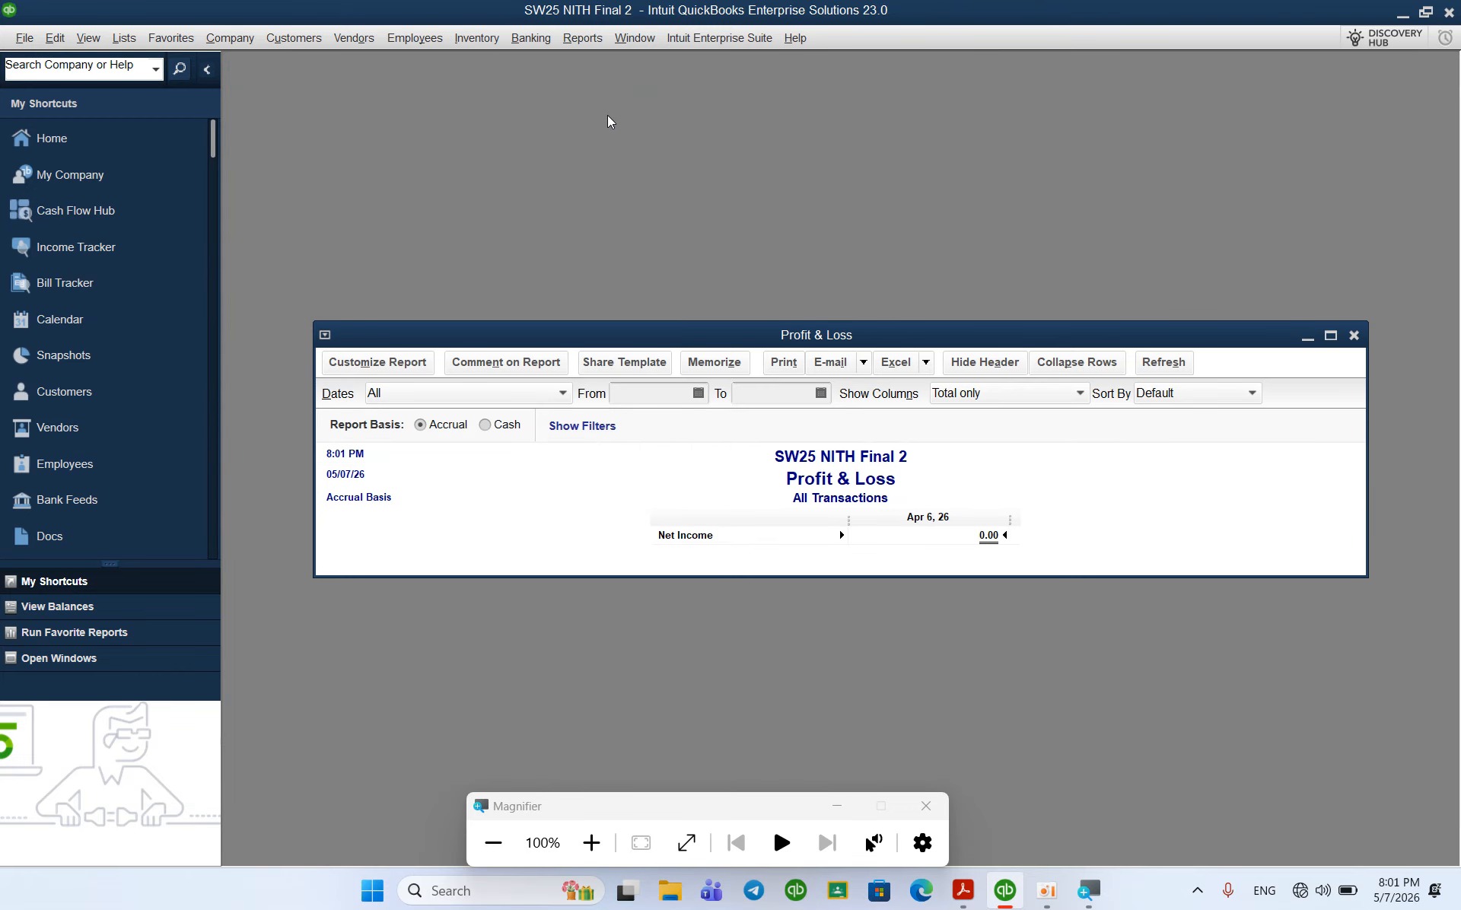
{"action": "key", "text": "ctrl+a"}
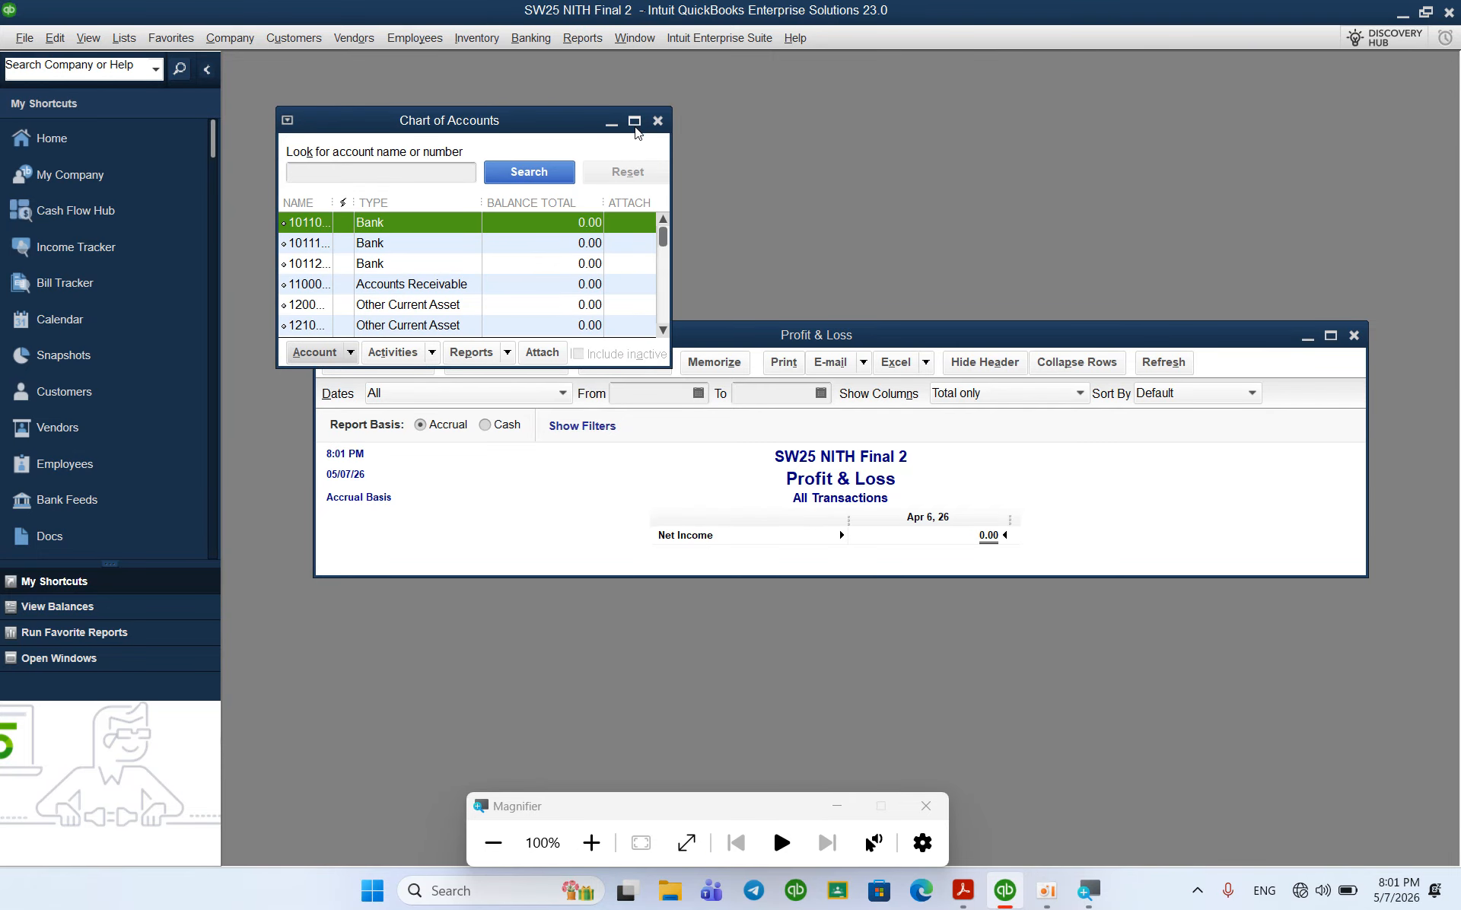
{"action": "left_click", "coordinate": [635, 121]}
{"action": "scroll", "coordinate": [385, 377], "scroll_direction": "down", "scroll_amount": 10}
{"action": "scroll", "coordinate": [385, 377], "scroll_direction": "up", "scroll_amount": 10}
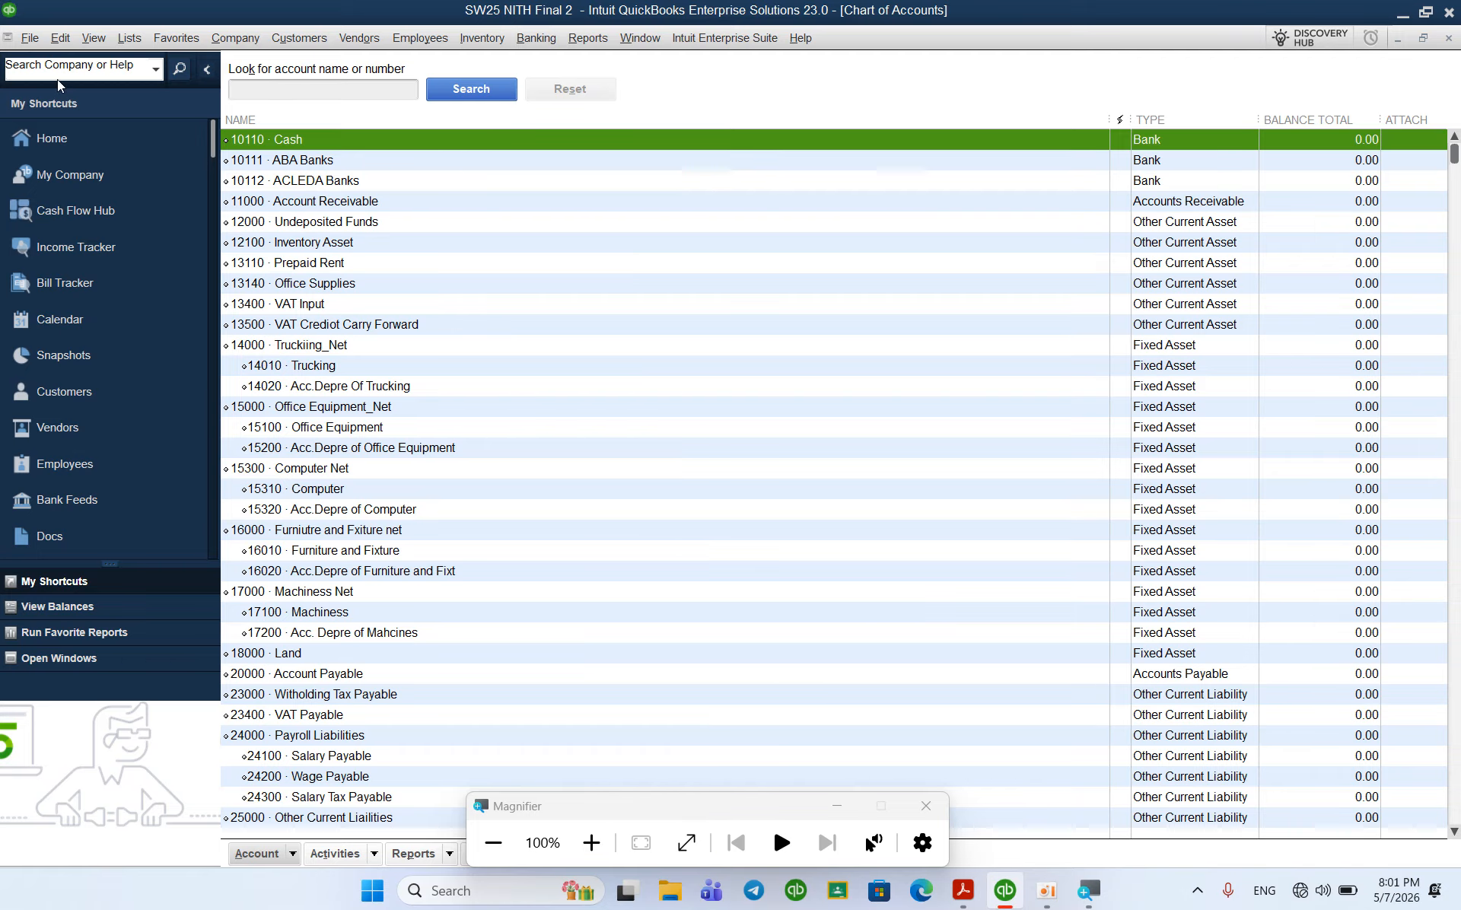
Step: Bring up the File > Utilities > Export options
{"action": "left_click", "coordinate": [30, 40]}
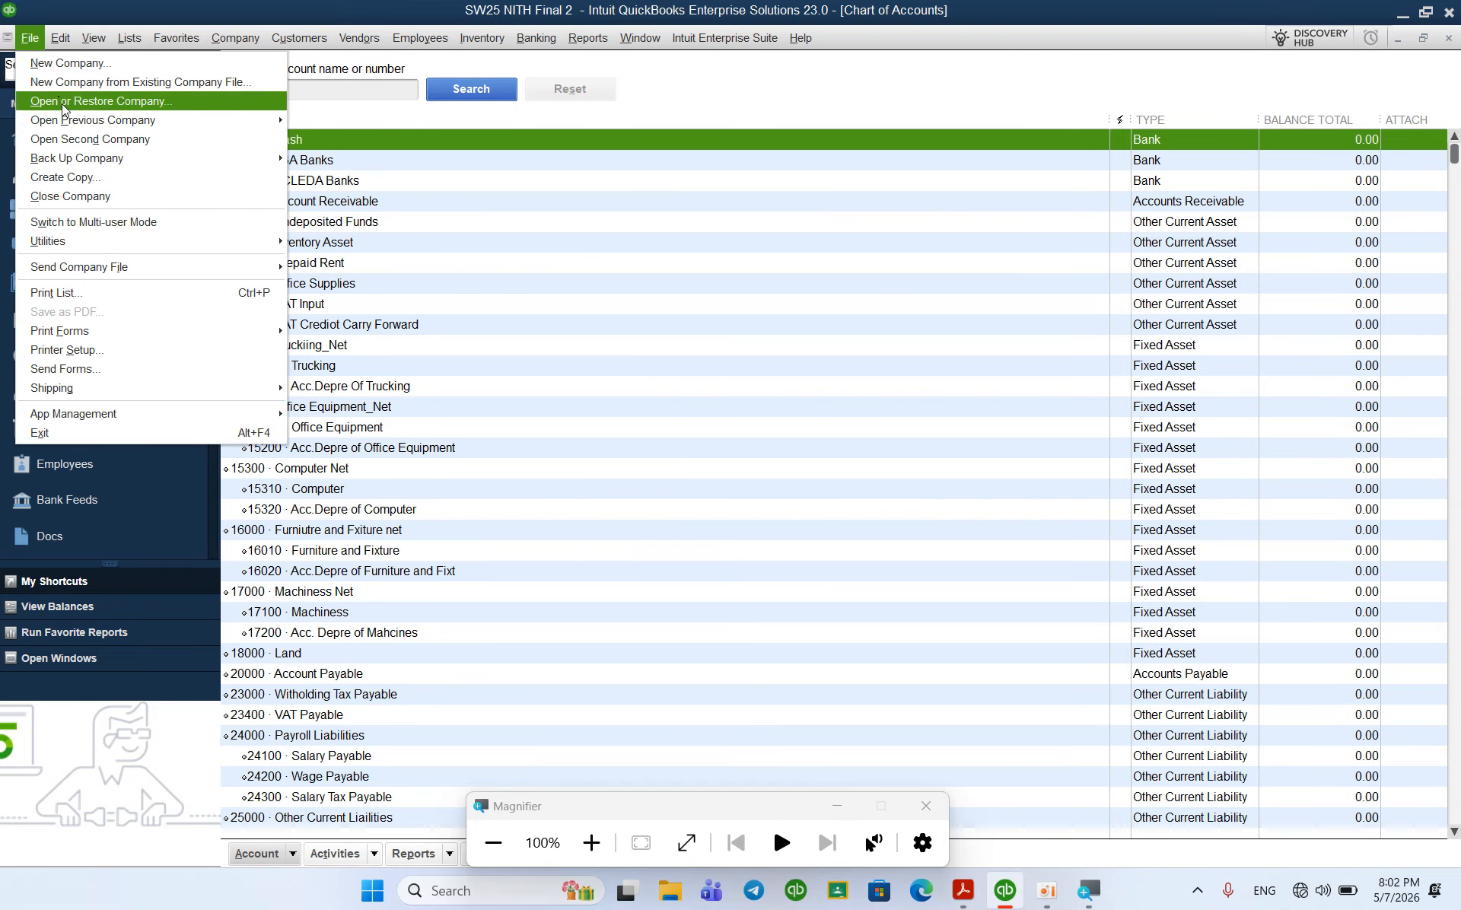
{"action": "mouse_move", "coordinate": [236, 242]}
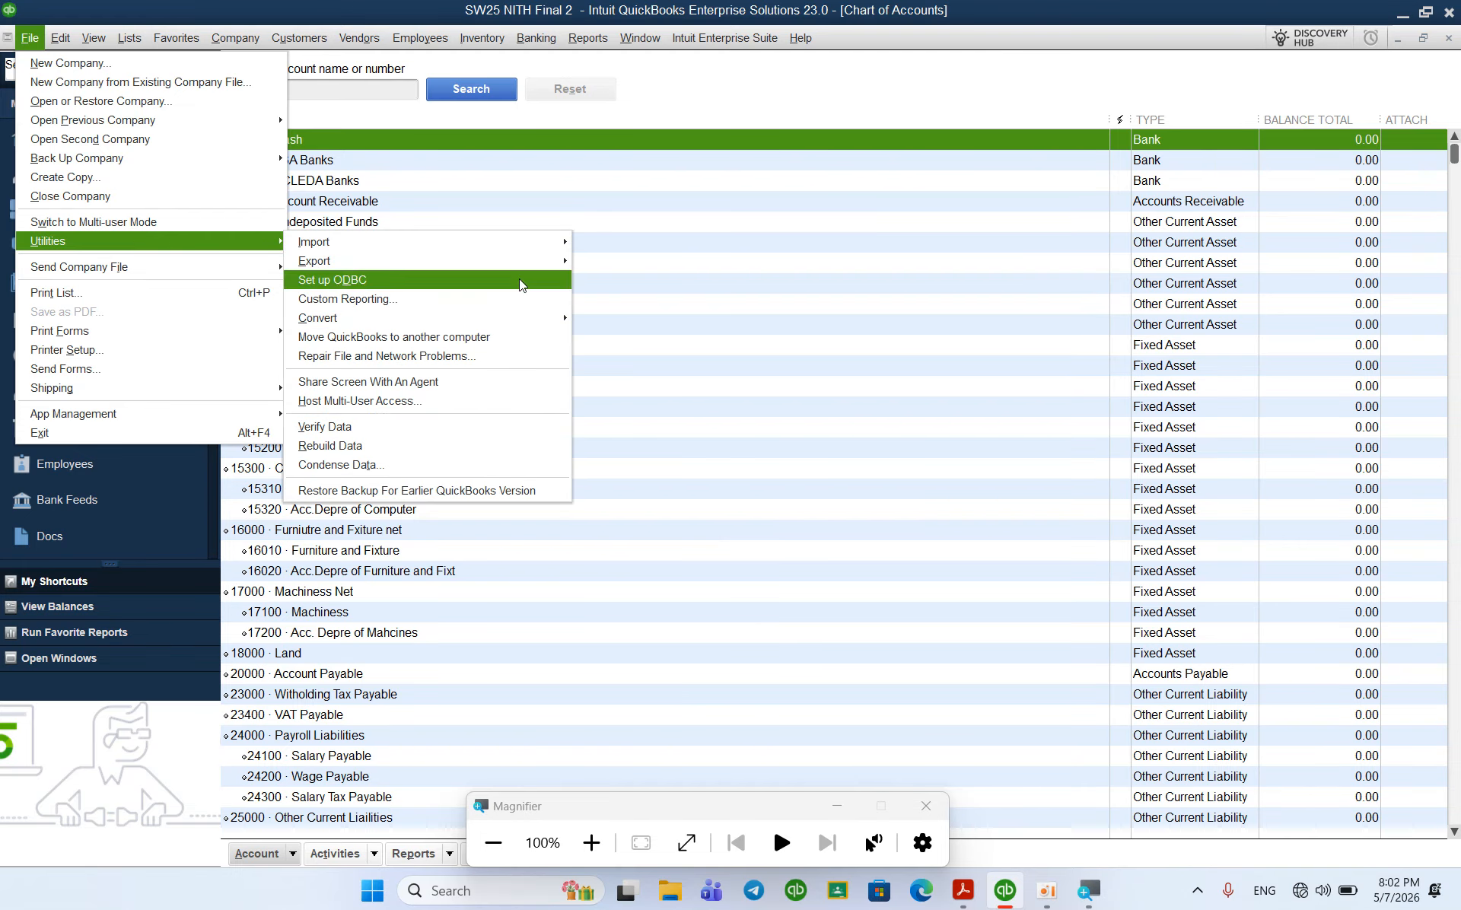
{"action": "mouse_move", "coordinate": [568, 263]}
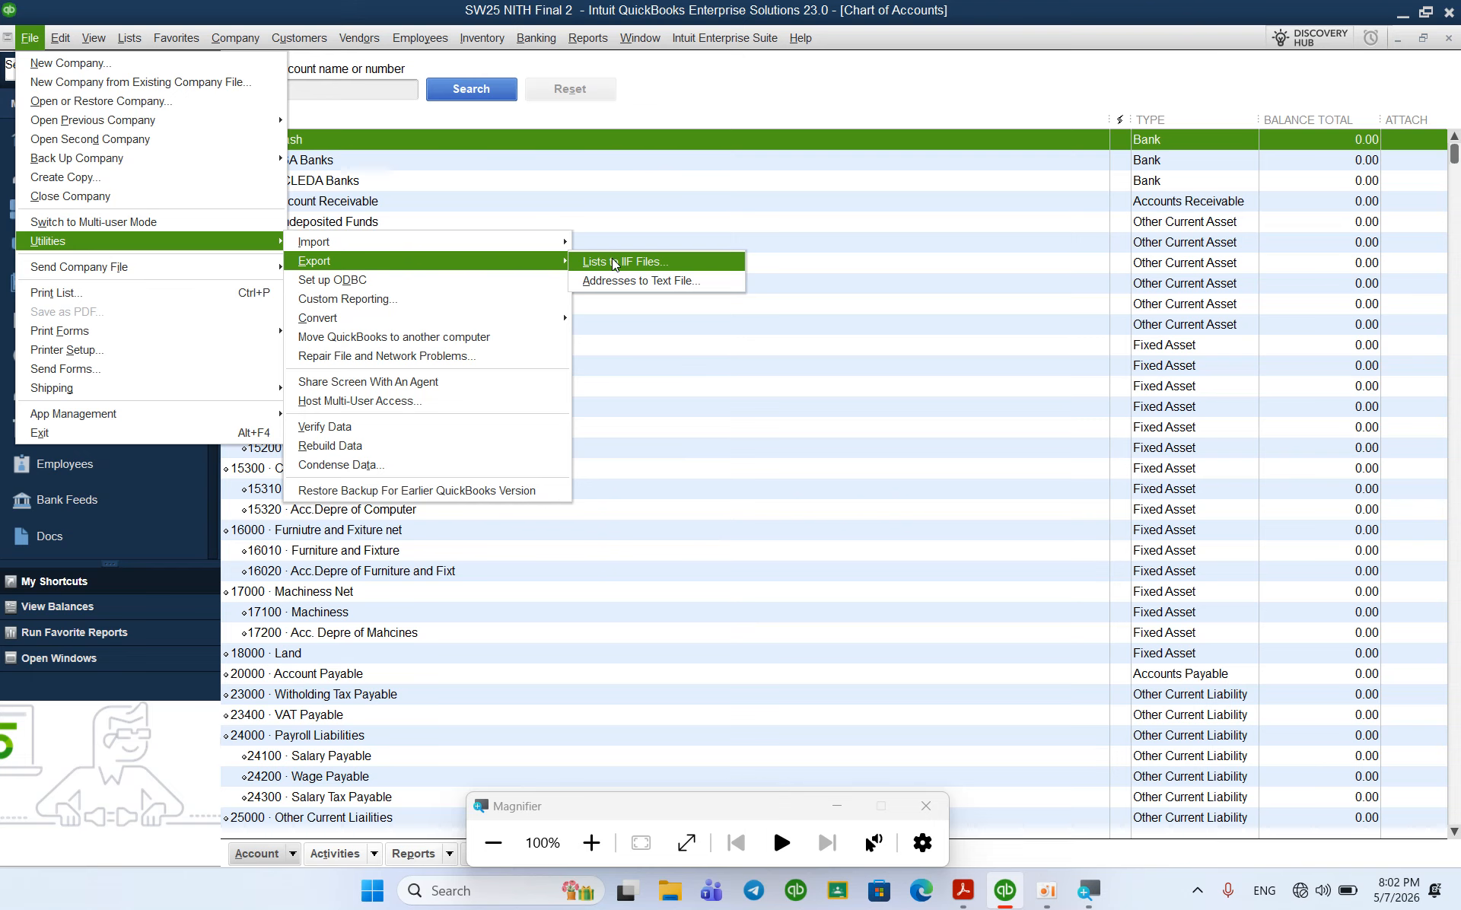
{"action": "left_click", "coordinate": [679, 258]}
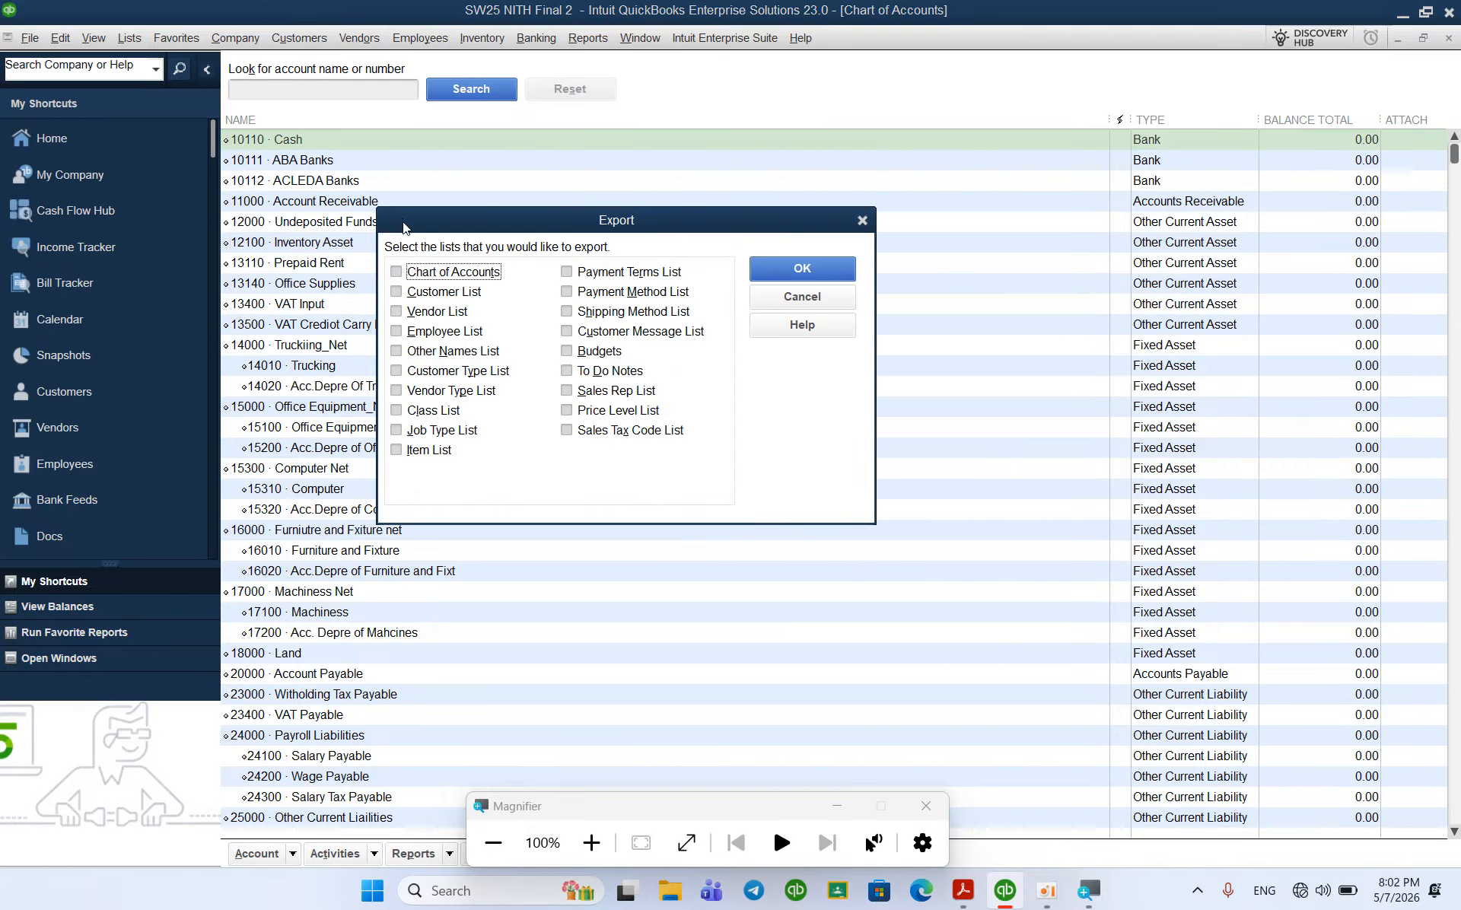
{"action": "left_click", "coordinate": [398, 273]}
{"action": "left_click", "coordinate": [796, 273]}
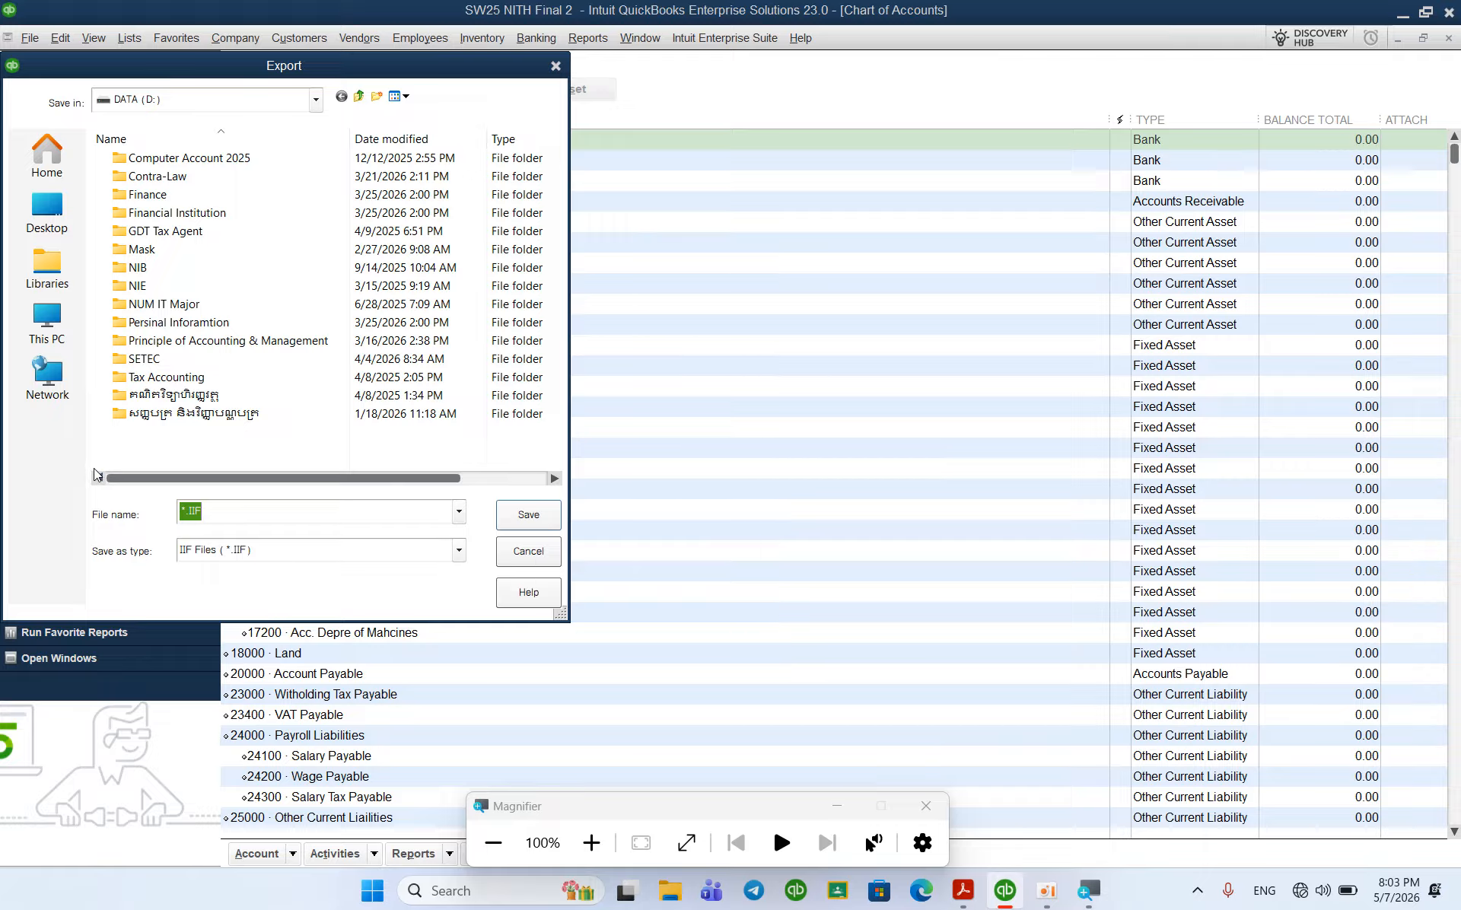
{"action": "scroll", "coordinate": [190, 216], "scroll_direction": "right", "scroll_amount": 2}
{"action": "scroll", "coordinate": [190, 218], "scroll_direction": "left", "scroll_amount": 2}
{"action": "scroll", "coordinate": [191, 216], "scroll_direction": "right", "scroll_amount": 2}
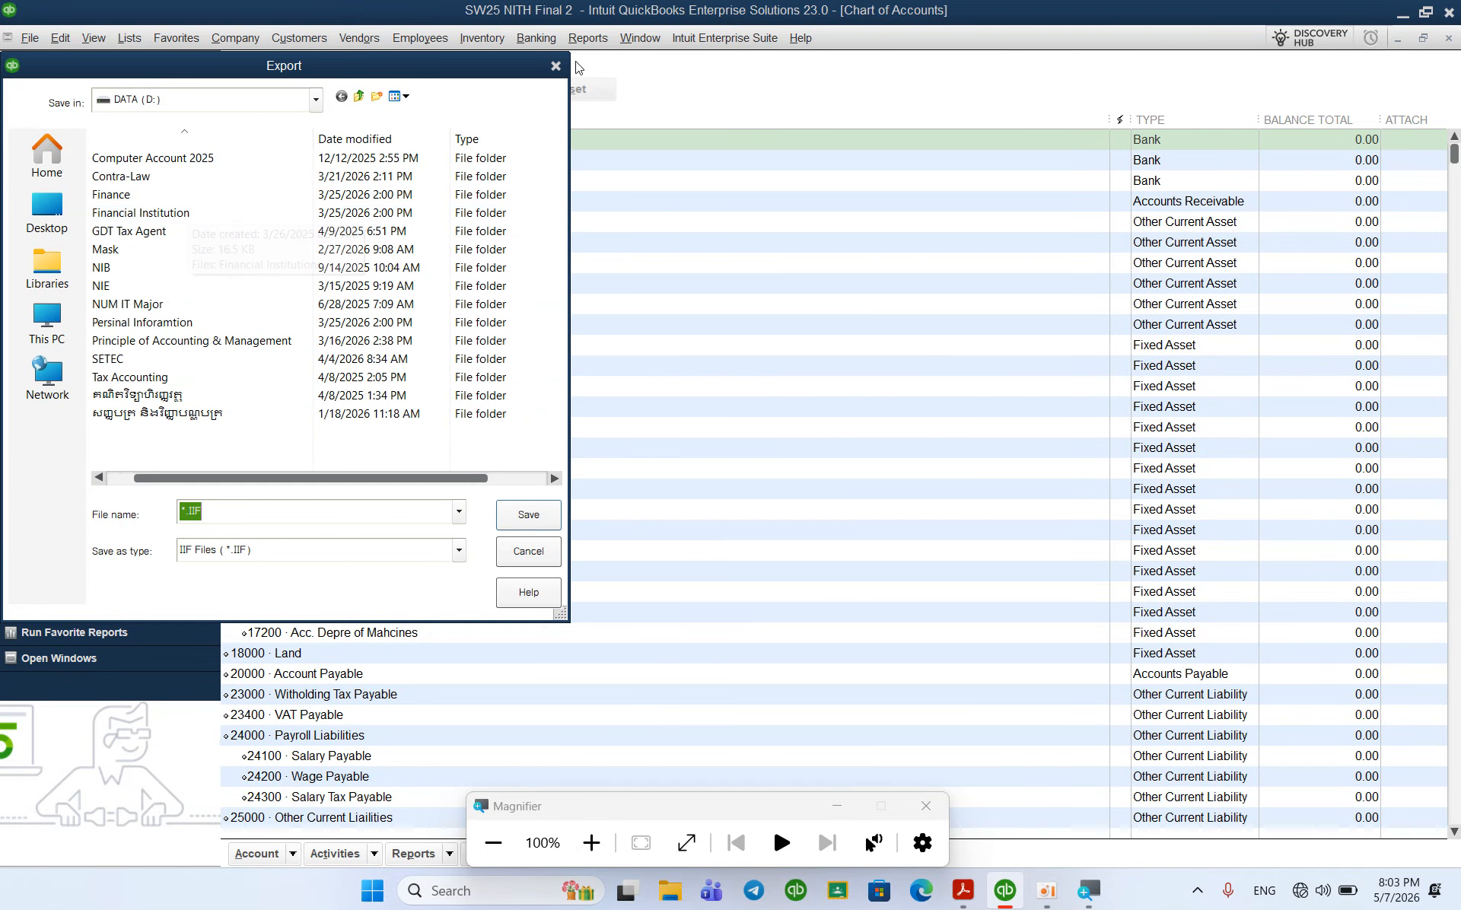
{"action": "left_click", "coordinate": [555, 67]}
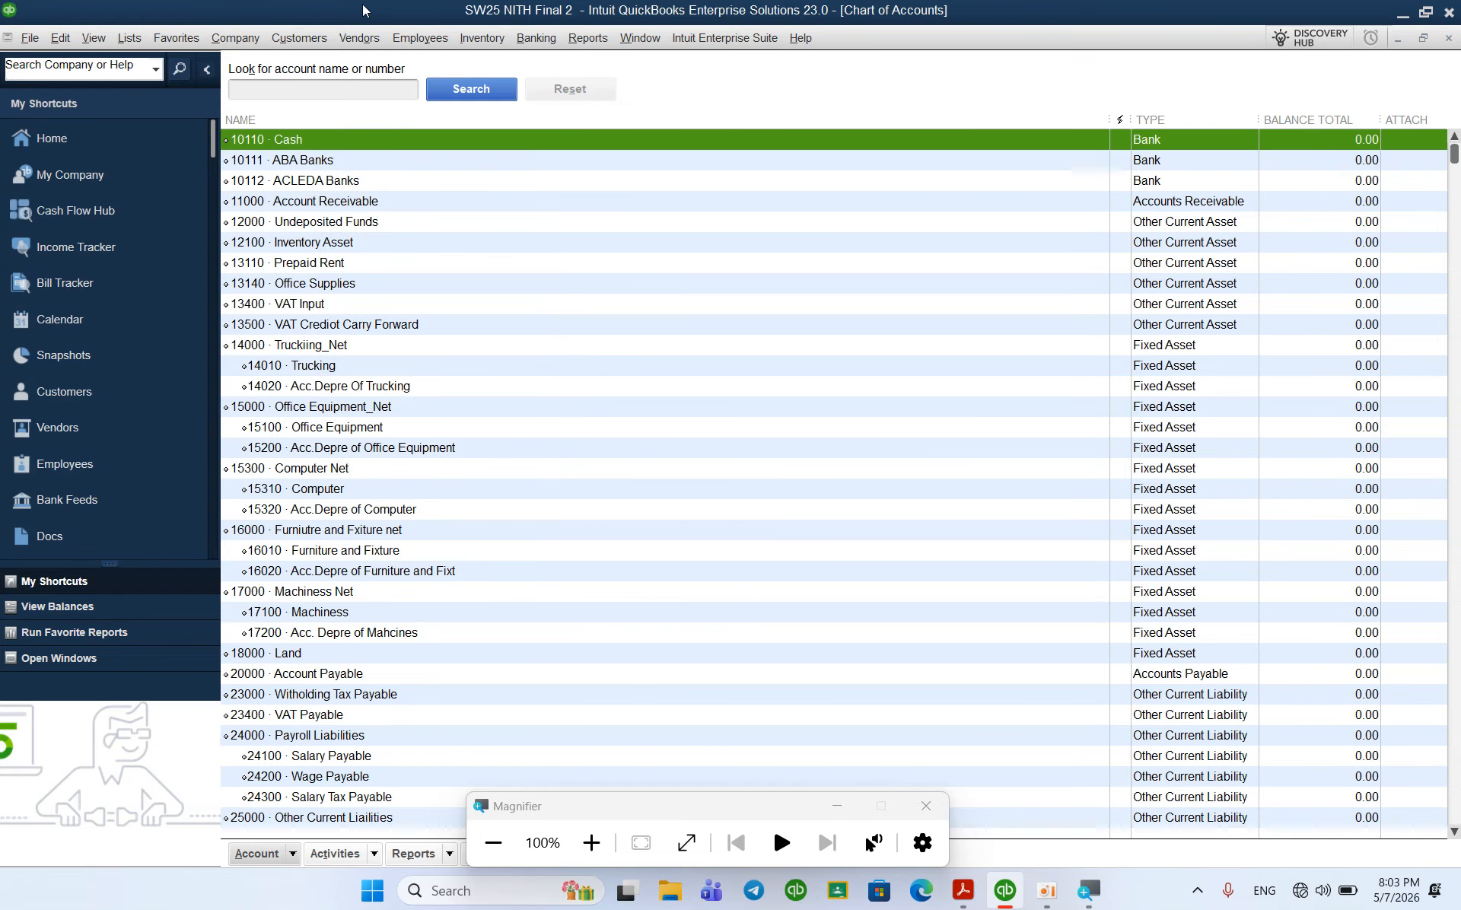
Step: Reopen SW25 NITH Final 3 and show its six-account Chart of Accounts (24000–66000) maximized
{"action": "left_click", "coordinate": [29, 37]}
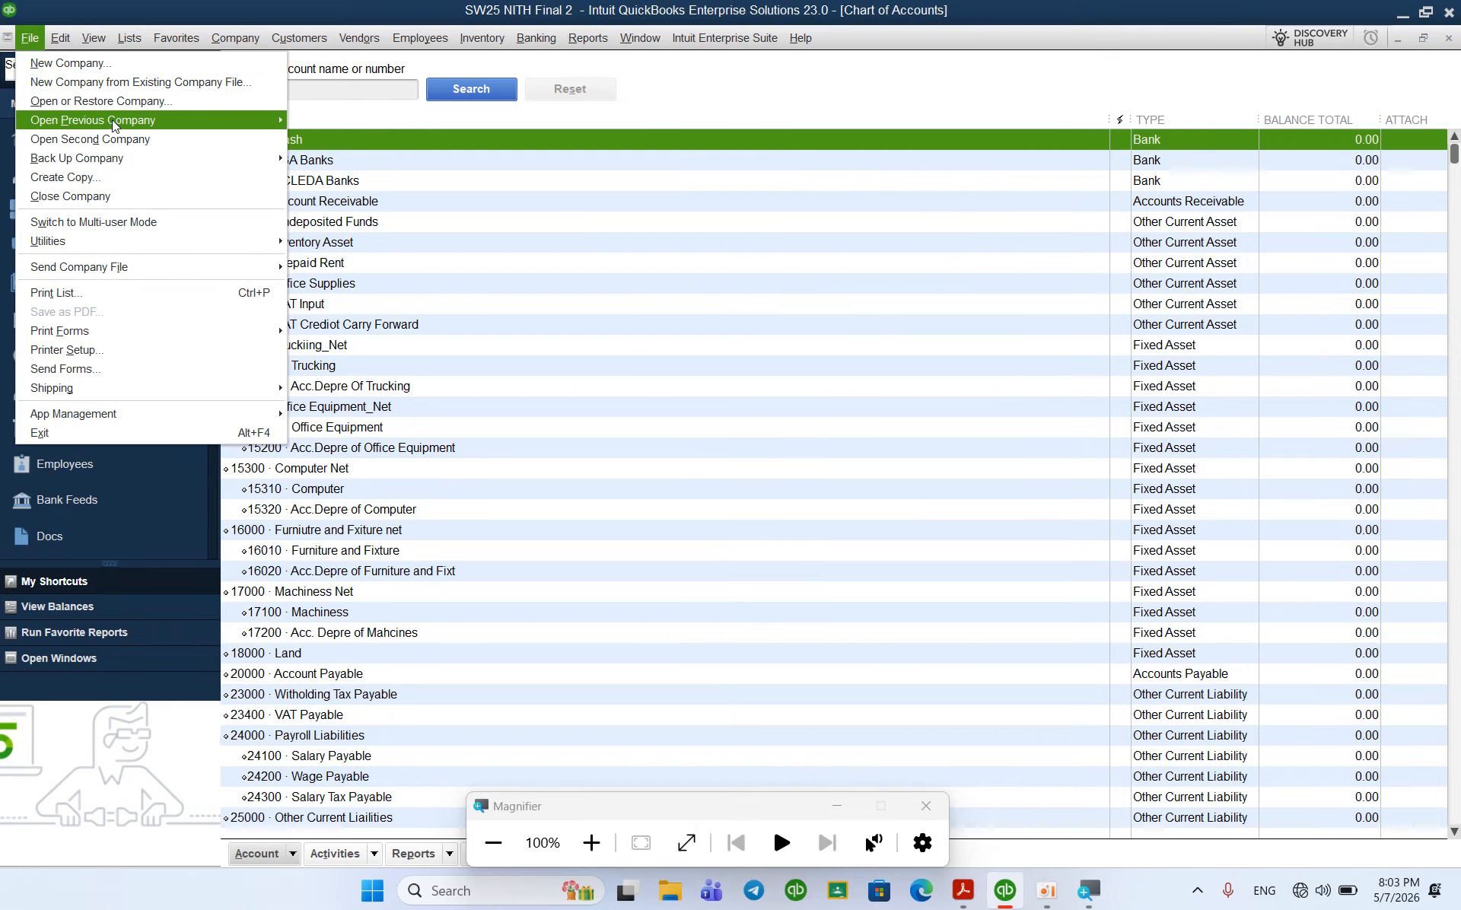
{"action": "mouse_move", "coordinate": [140, 120]}
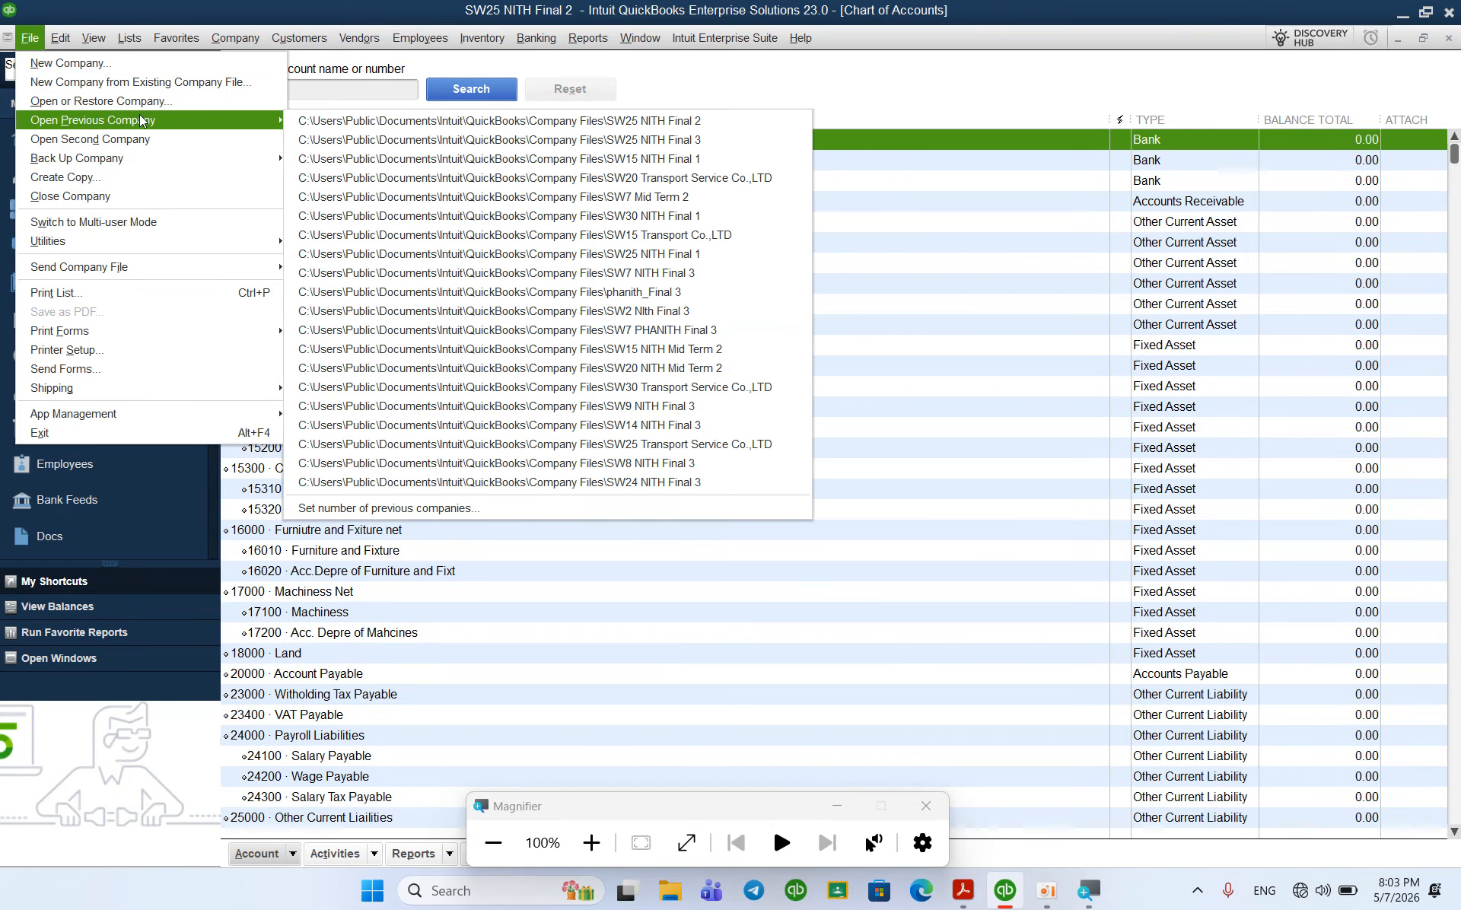
{"action": "left_click", "coordinate": [401, 140]}
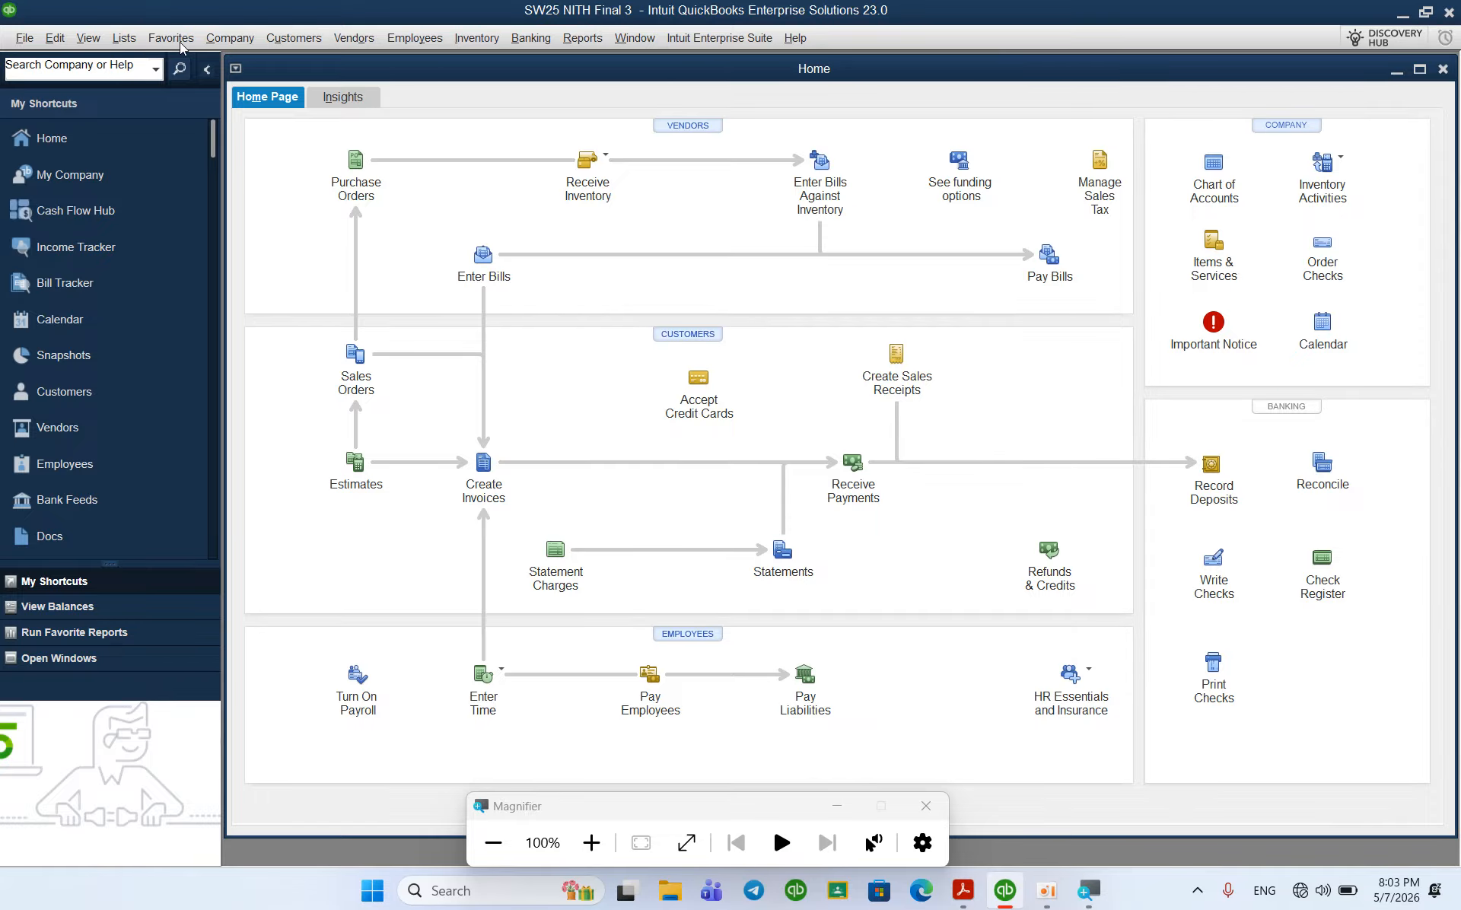
{"action": "key", "text": "ctrl+a"}
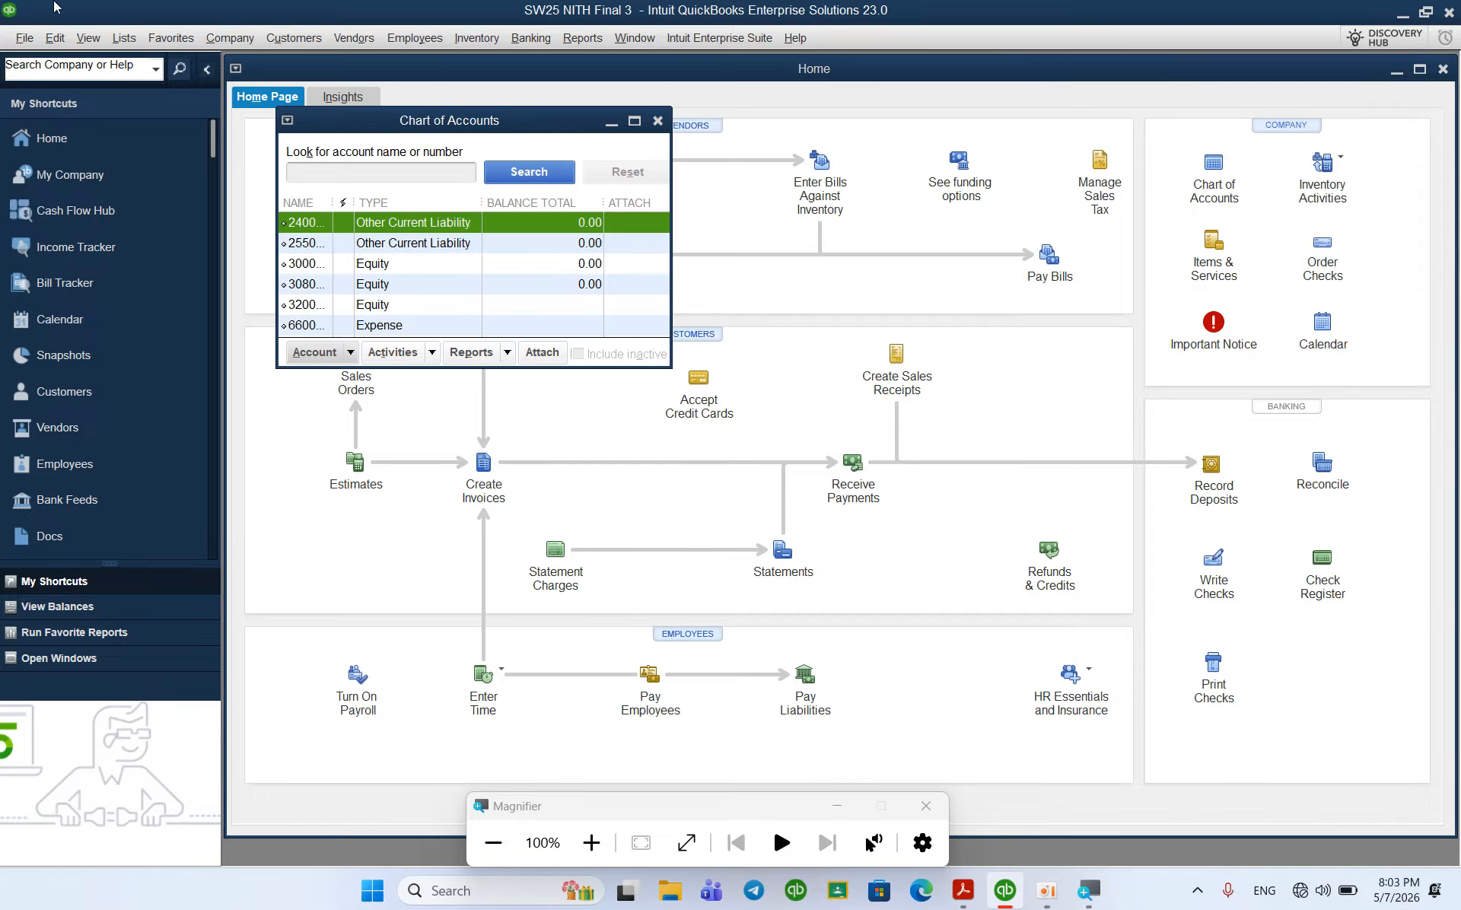
{"action": "left_click", "coordinate": [634, 123]}
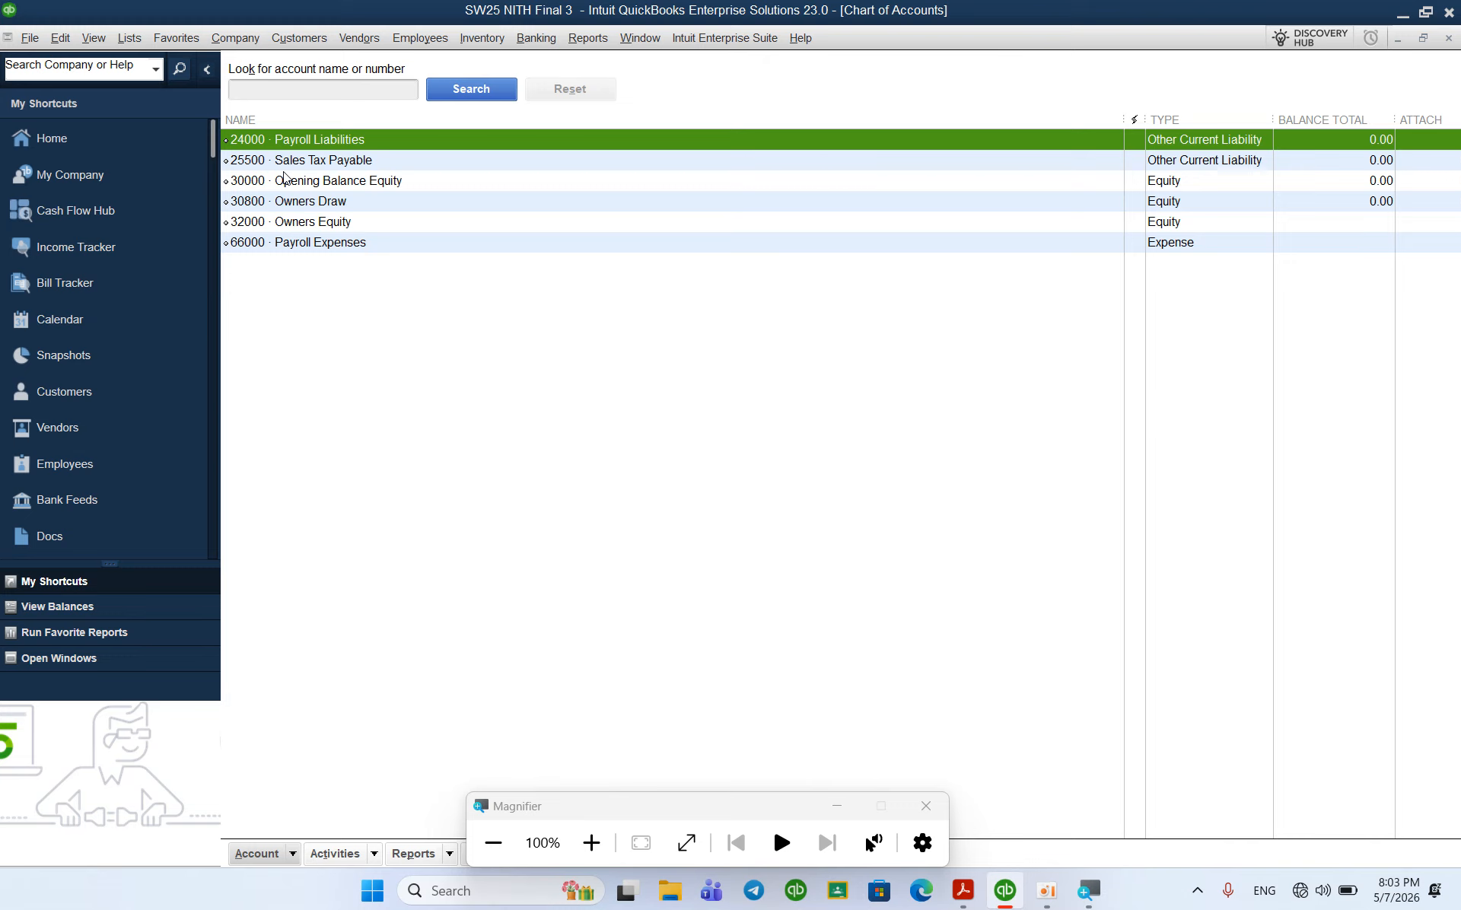
Step: Start an IIF import through File > Utilities > Import
{"action": "left_click", "coordinate": [19, 44]}
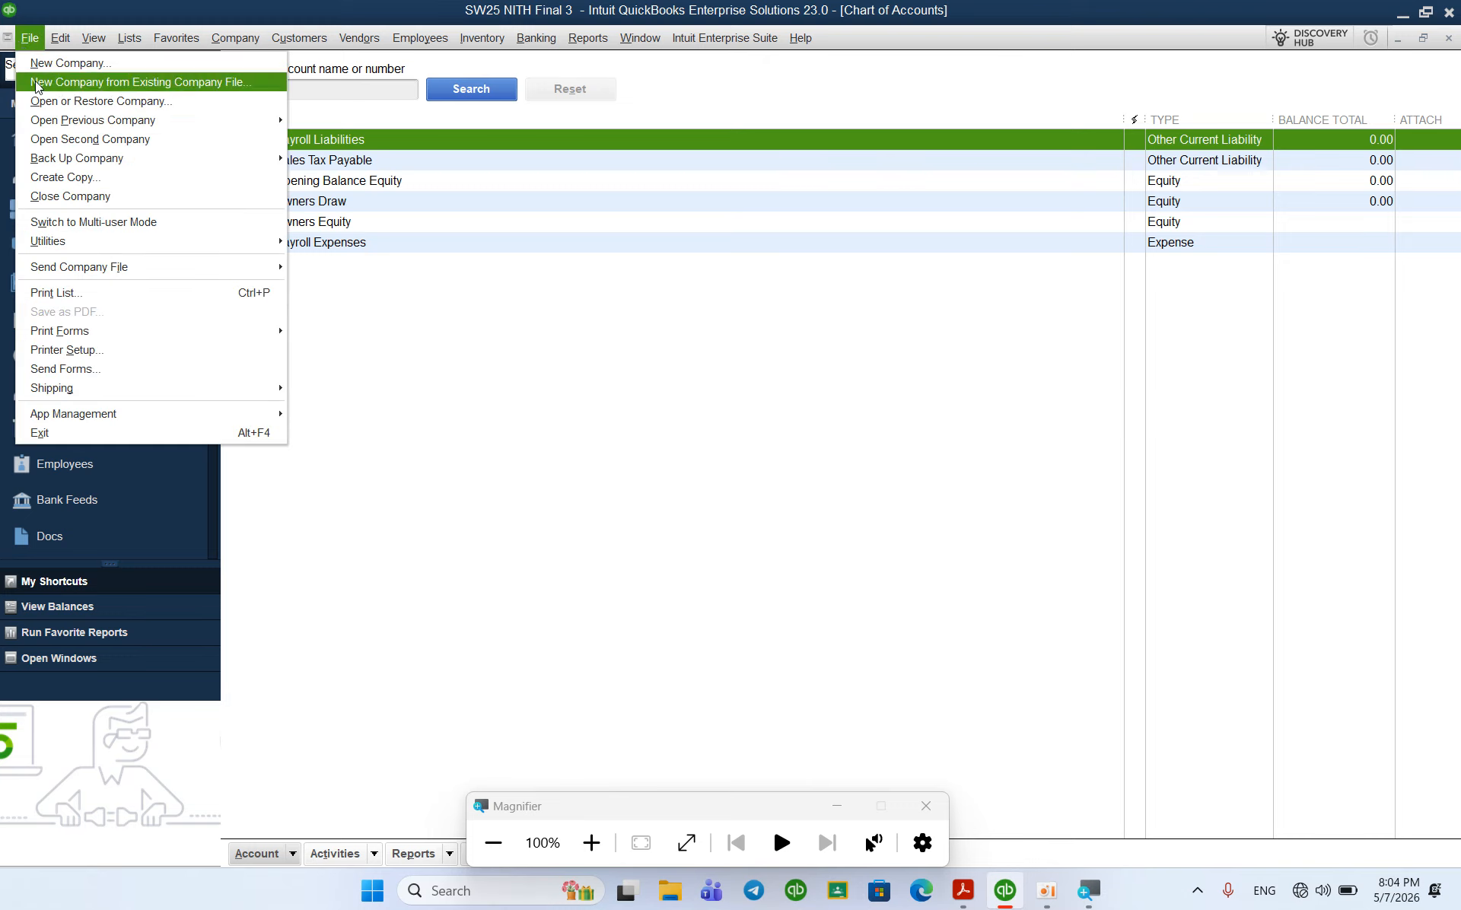
{"action": "mouse_move", "coordinate": [194, 245]}
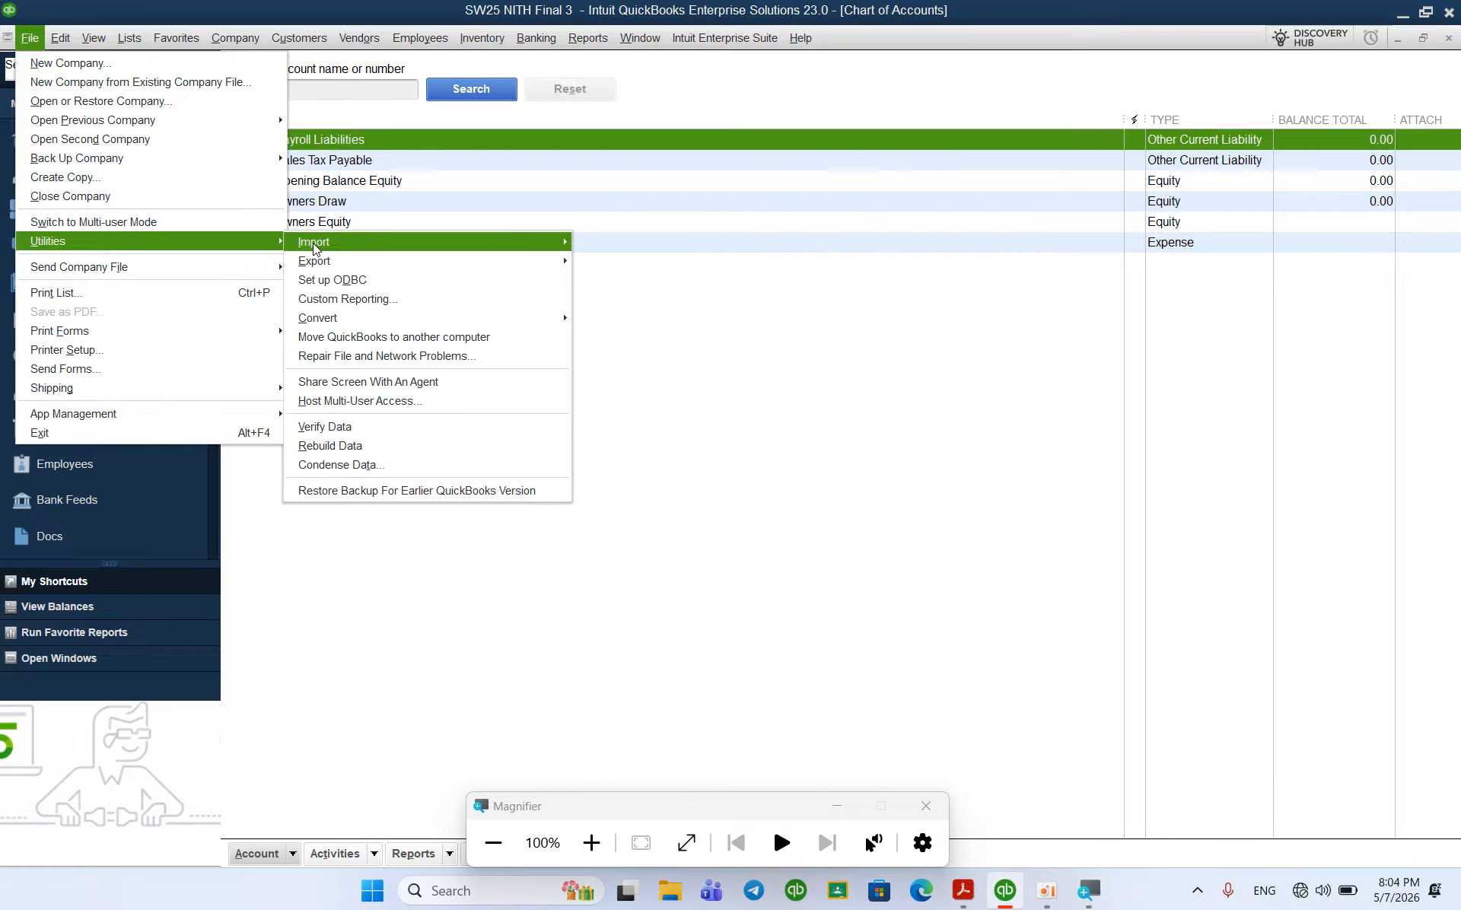
{"action": "mouse_move", "coordinate": [353, 245]}
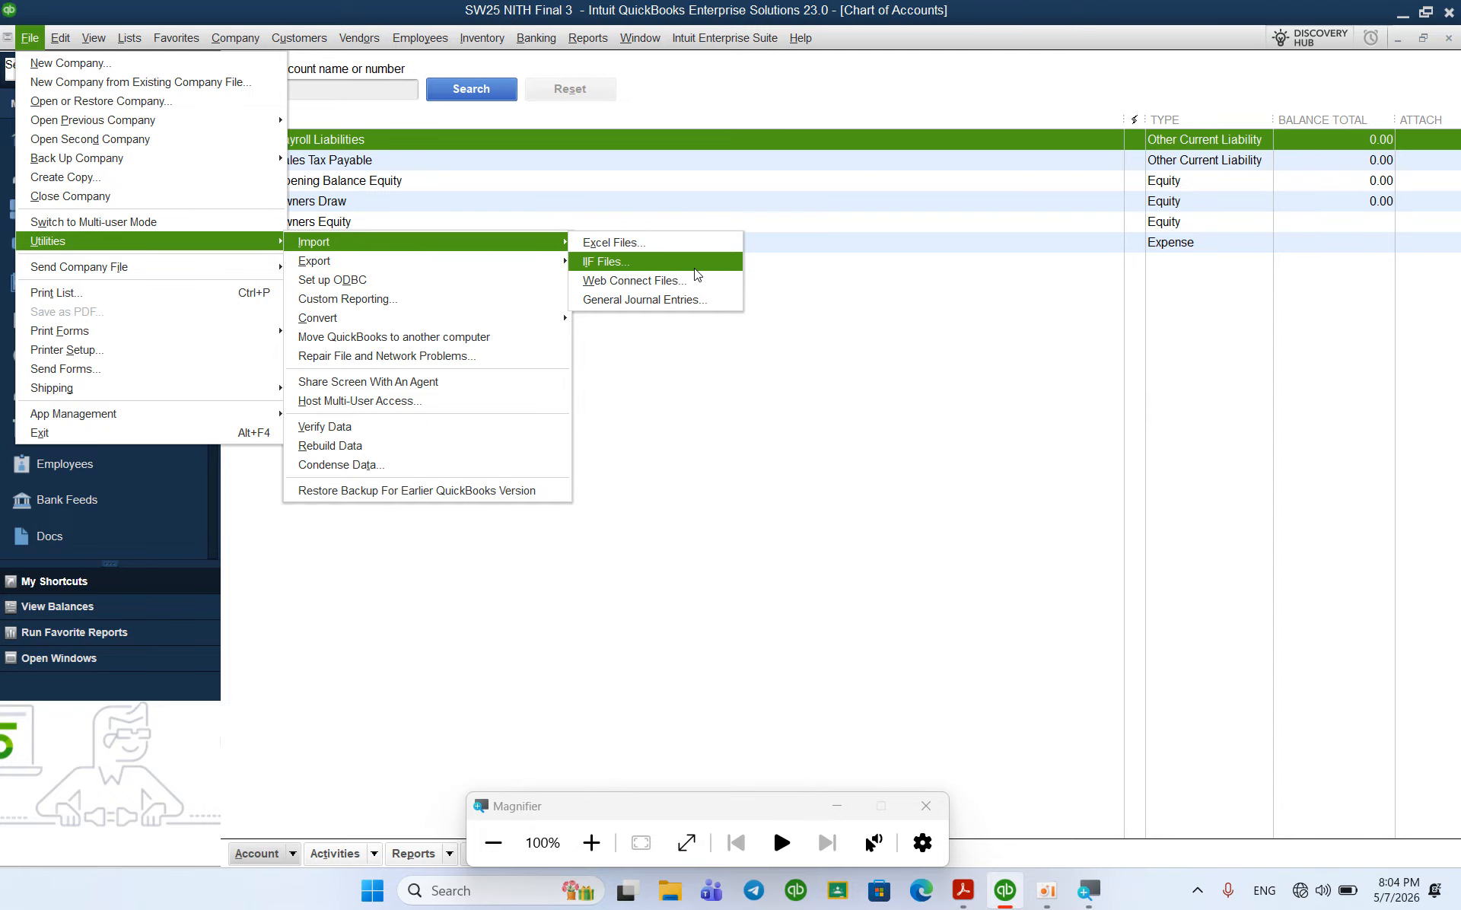
Step: Import Chart of Account Final 3.IIF from the Final 3 folder: 65 records succeed, 3 fail
{"action": "left_click", "coordinate": [707, 266]}
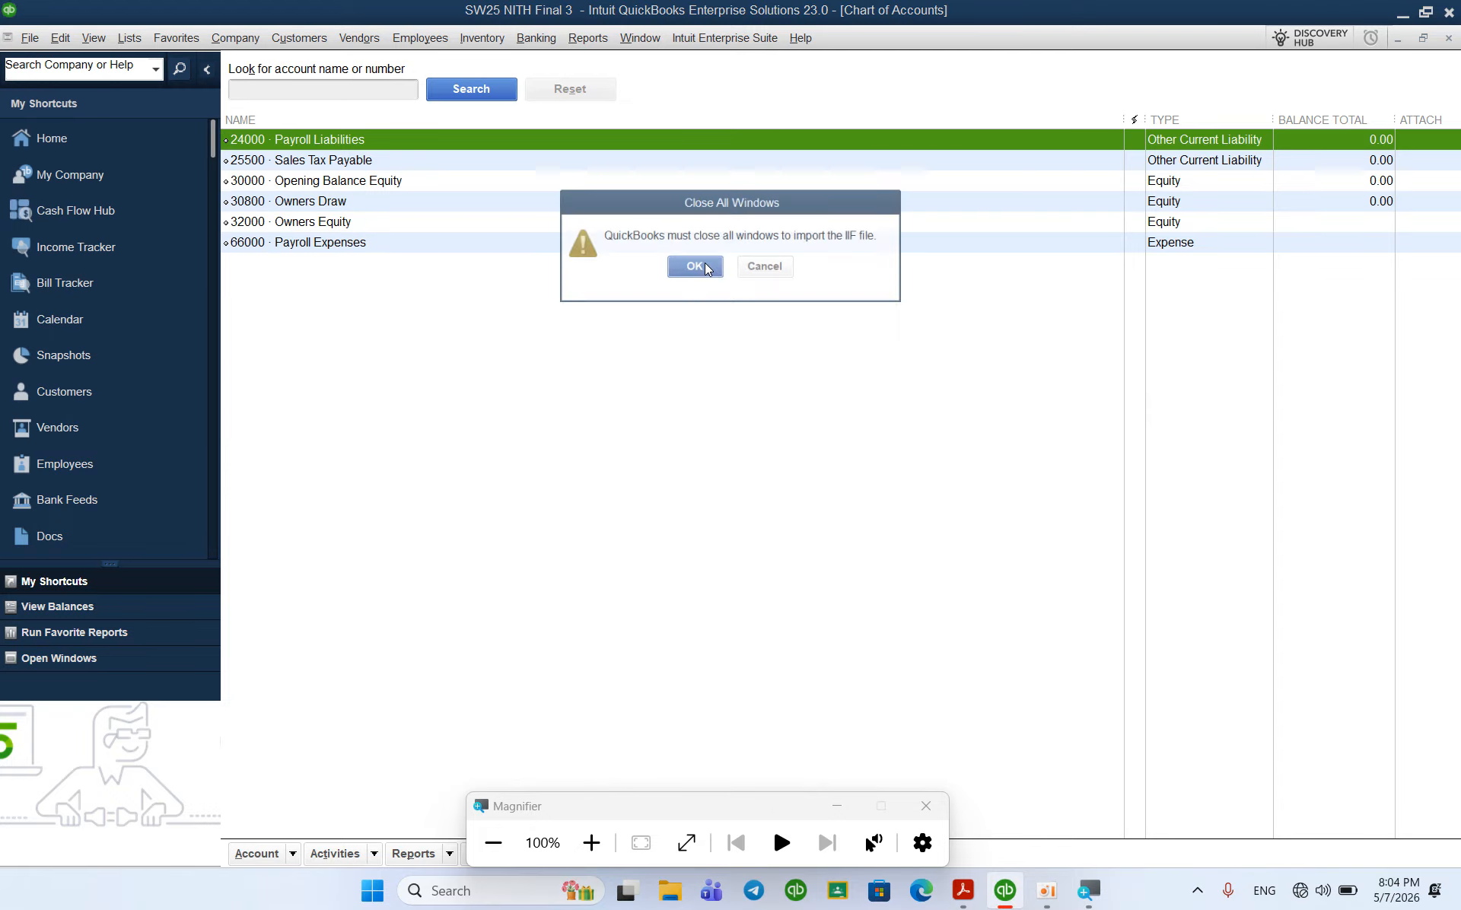
{"action": "left_click", "coordinate": [692, 268]}
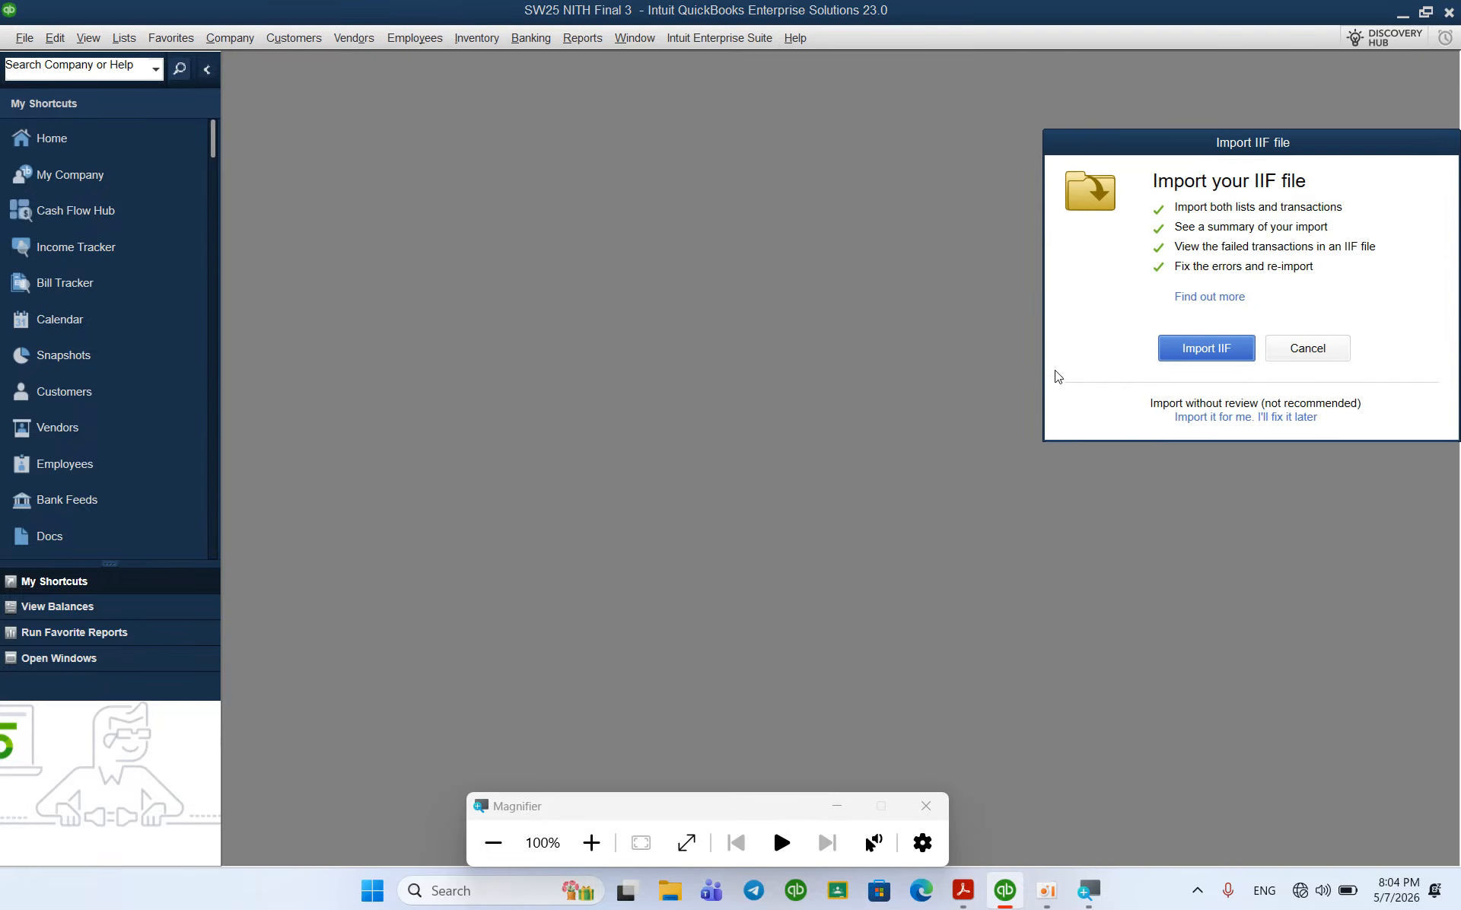
{"action": "left_click", "coordinate": [1172, 351]}
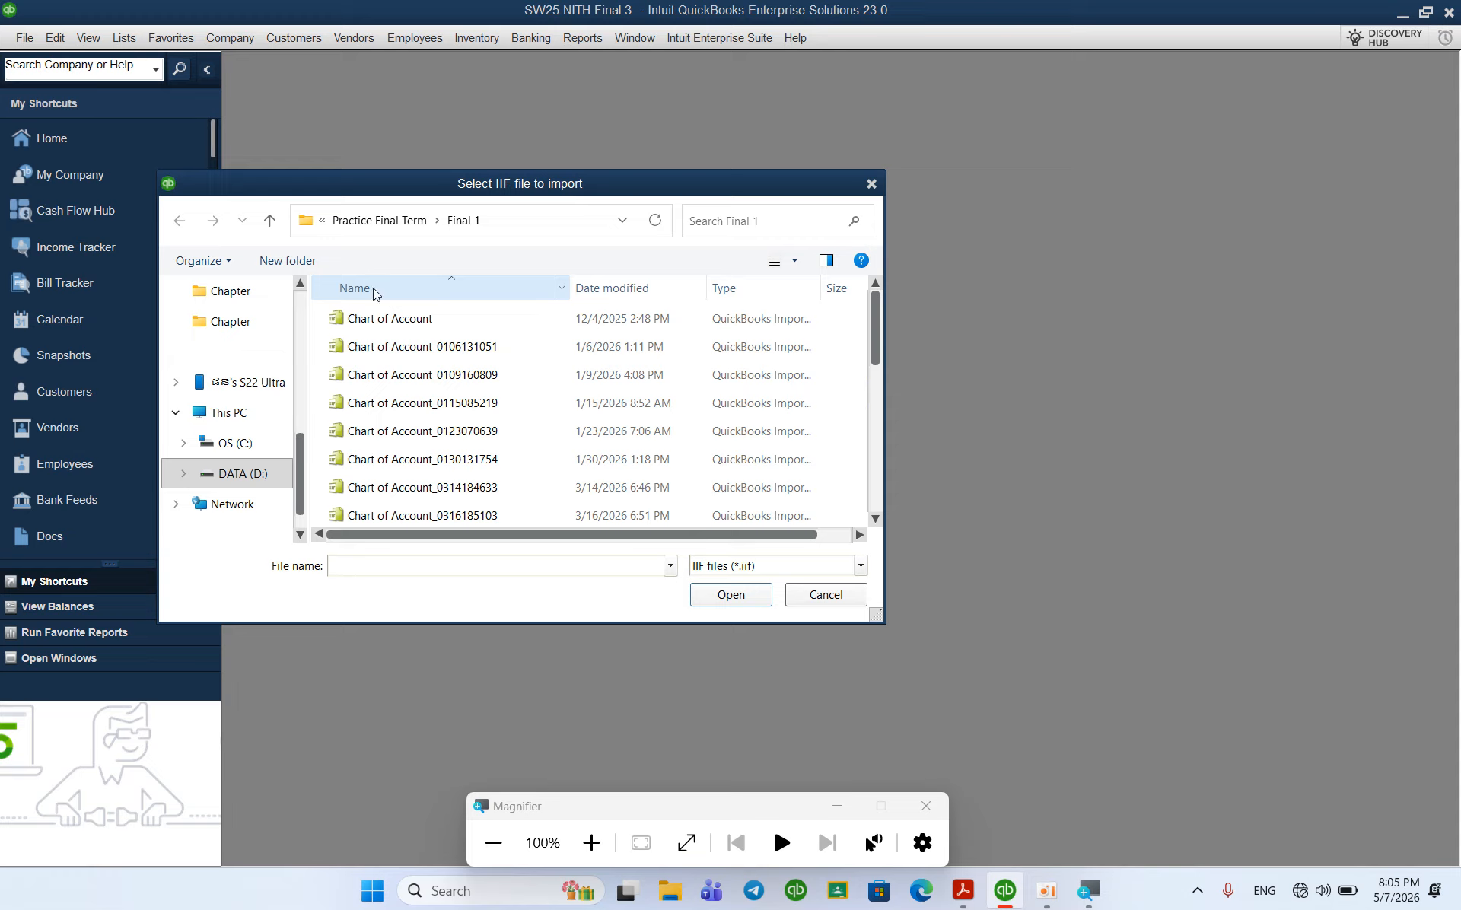
{"action": "left_click", "coordinate": [383, 226]}
{"action": "double_click", "coordinate": [391, 375]}
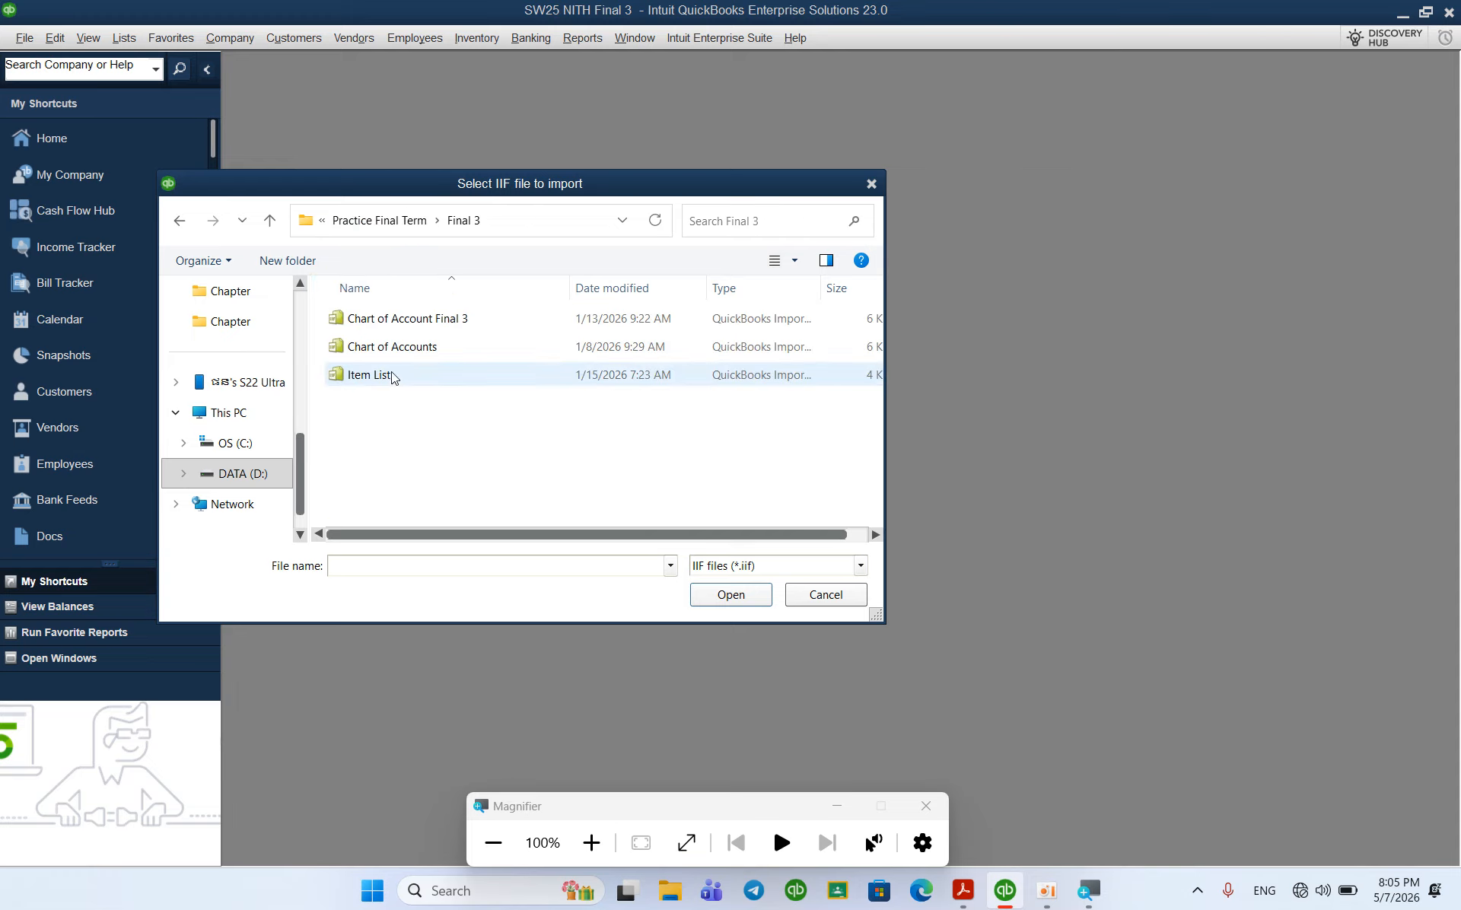
{"action": "left_click", "coordinate": [404, 327]}
{"action": "left_click", "coordinate": [730, 594]}
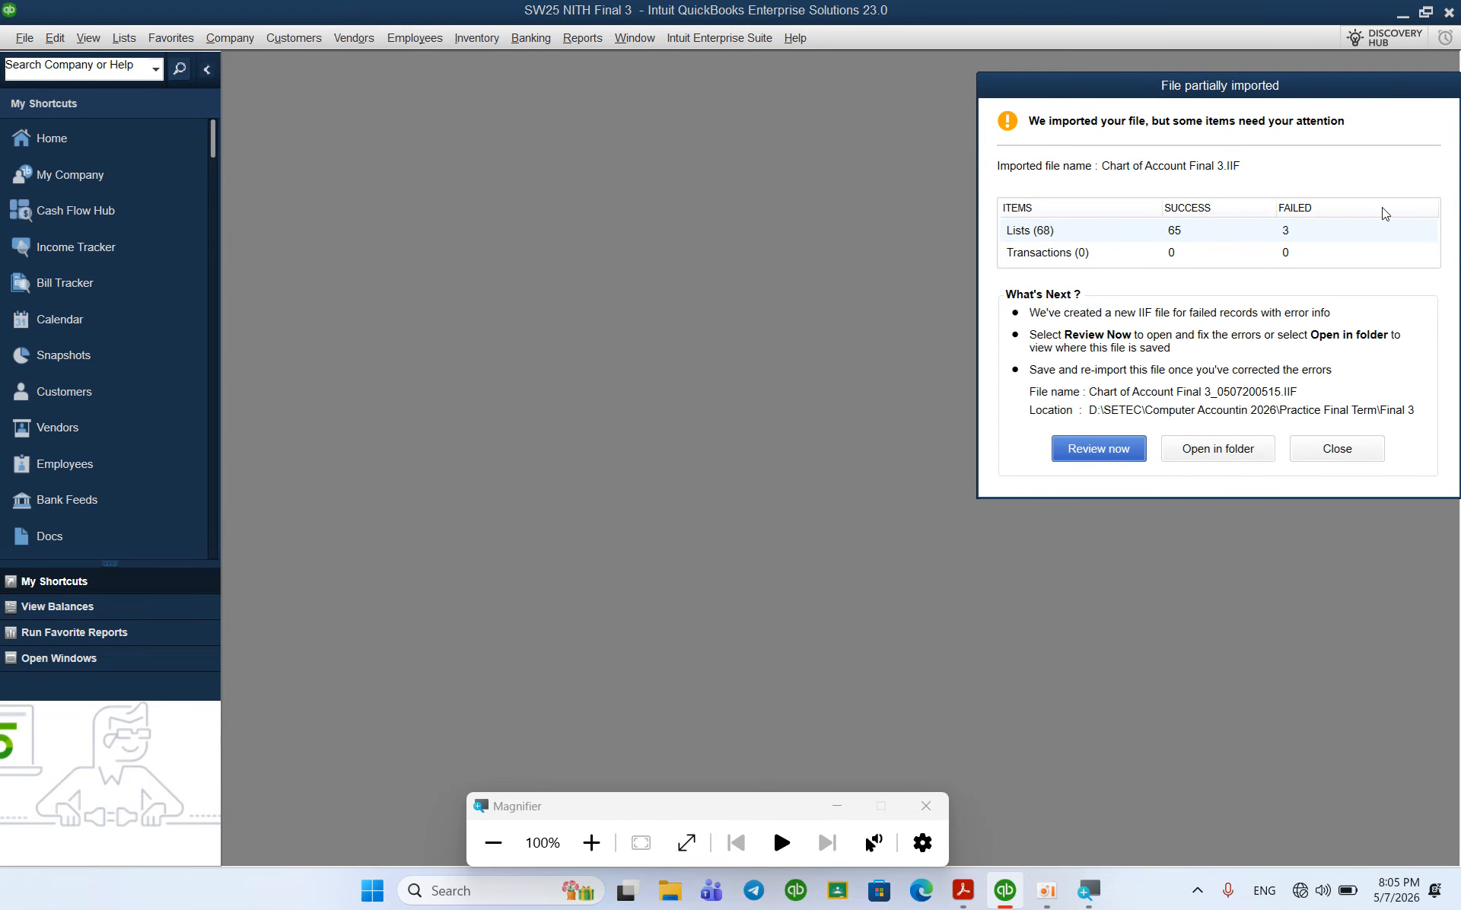
{"action": "left_click", "coordinate": [1328, 452]}
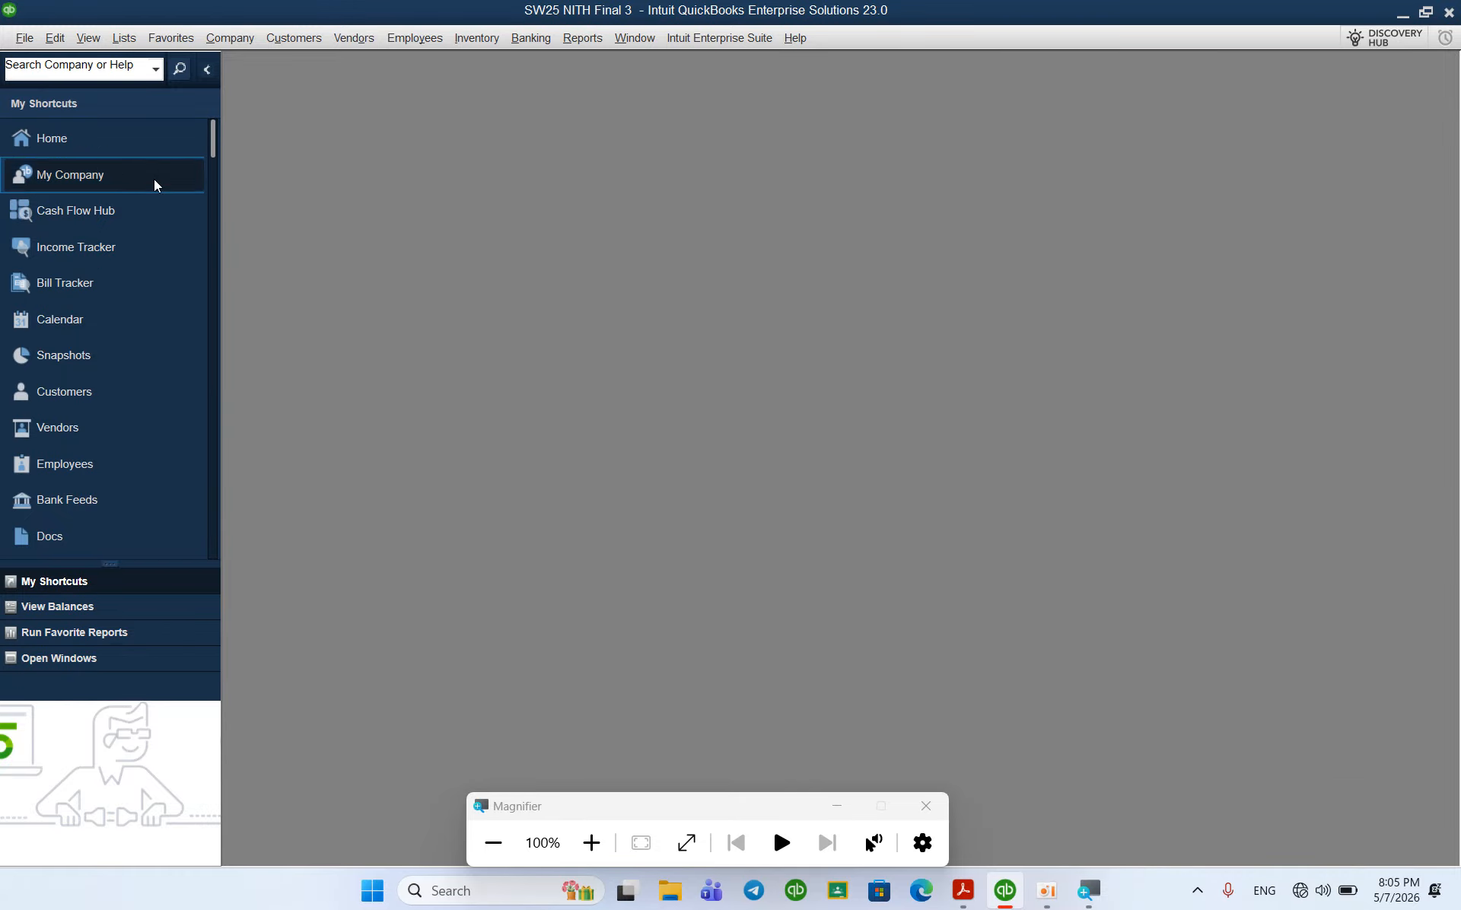
Step: Review the maximized Chart of Accounts, now listing 10110 Cash through 90100 Purchase Orders
{"action": "left_click", "coordinate": [118, 135]}
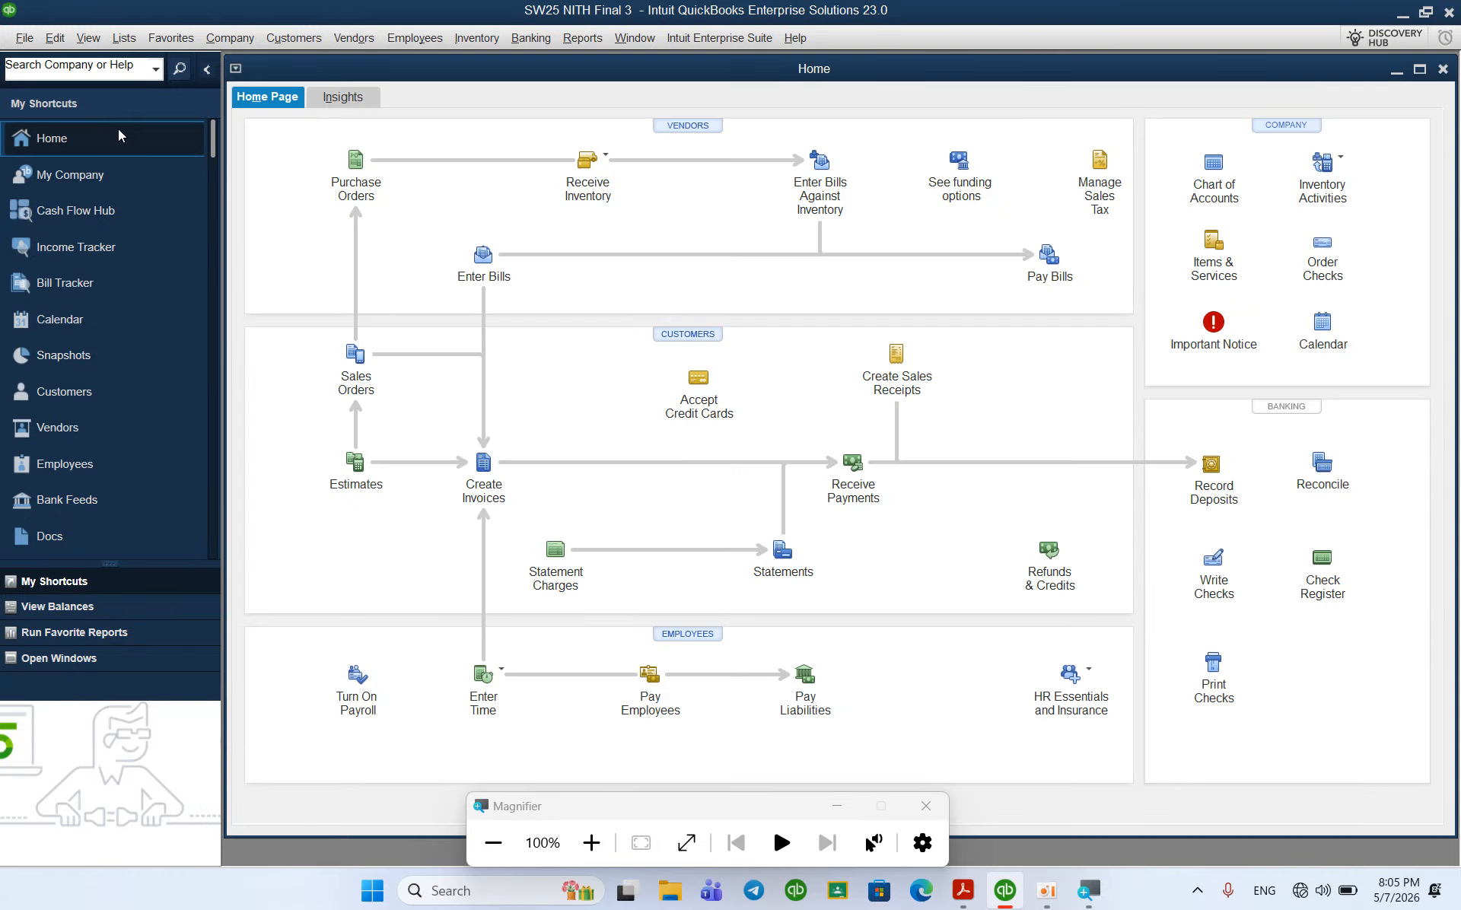
{"action": "key", "text": "ctrl+a"}
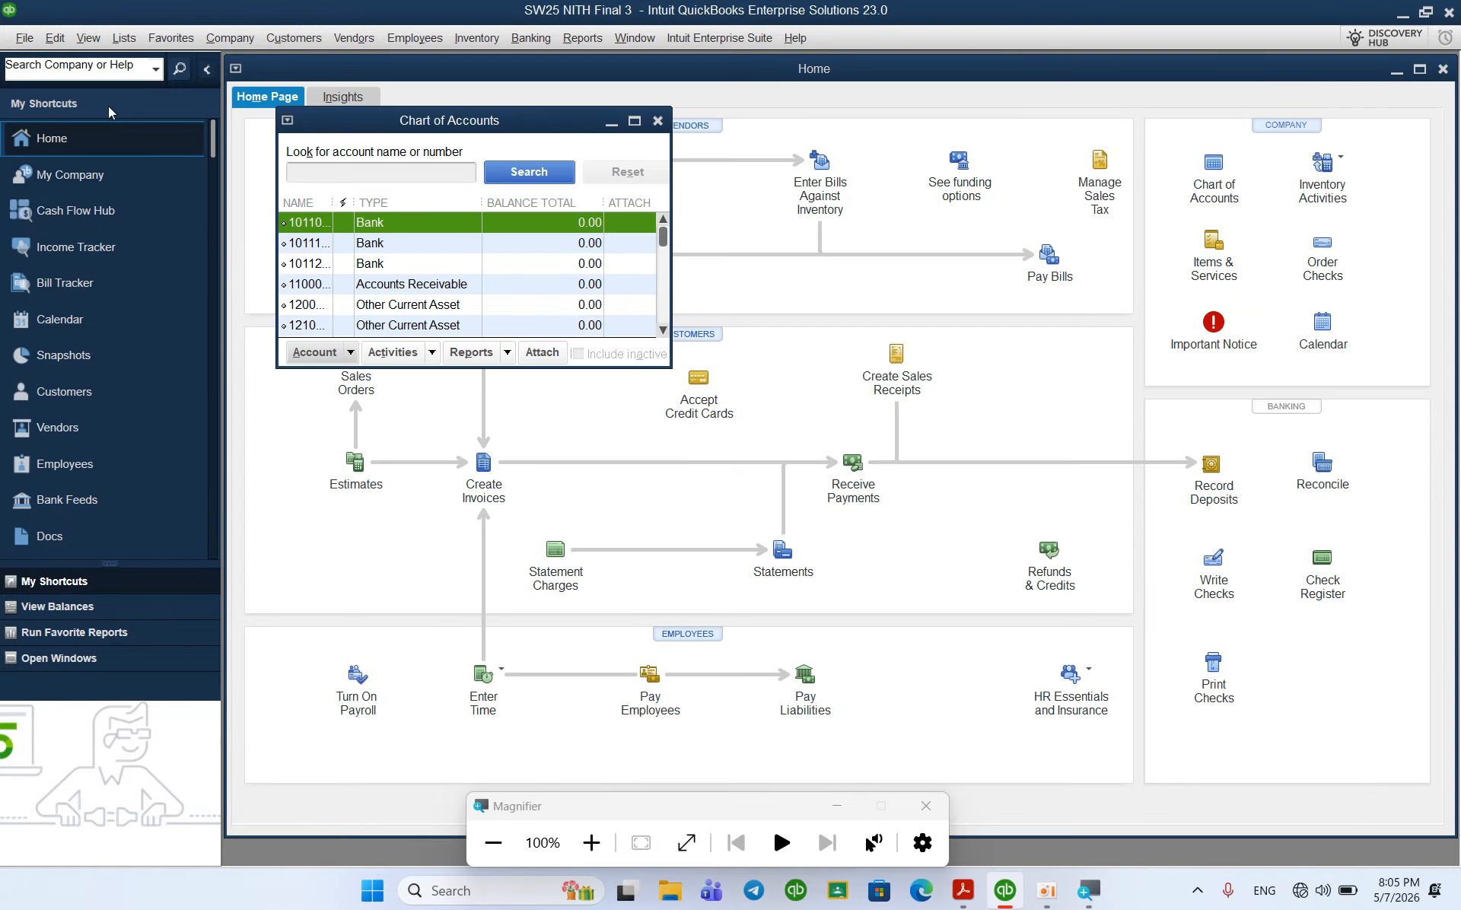
{"action": "left_click", "coordinate": [635, 121]}
{"action": "scroll", "coordinate": [356, 289], "scroll_direction": "down", "scroll_amount": 11}
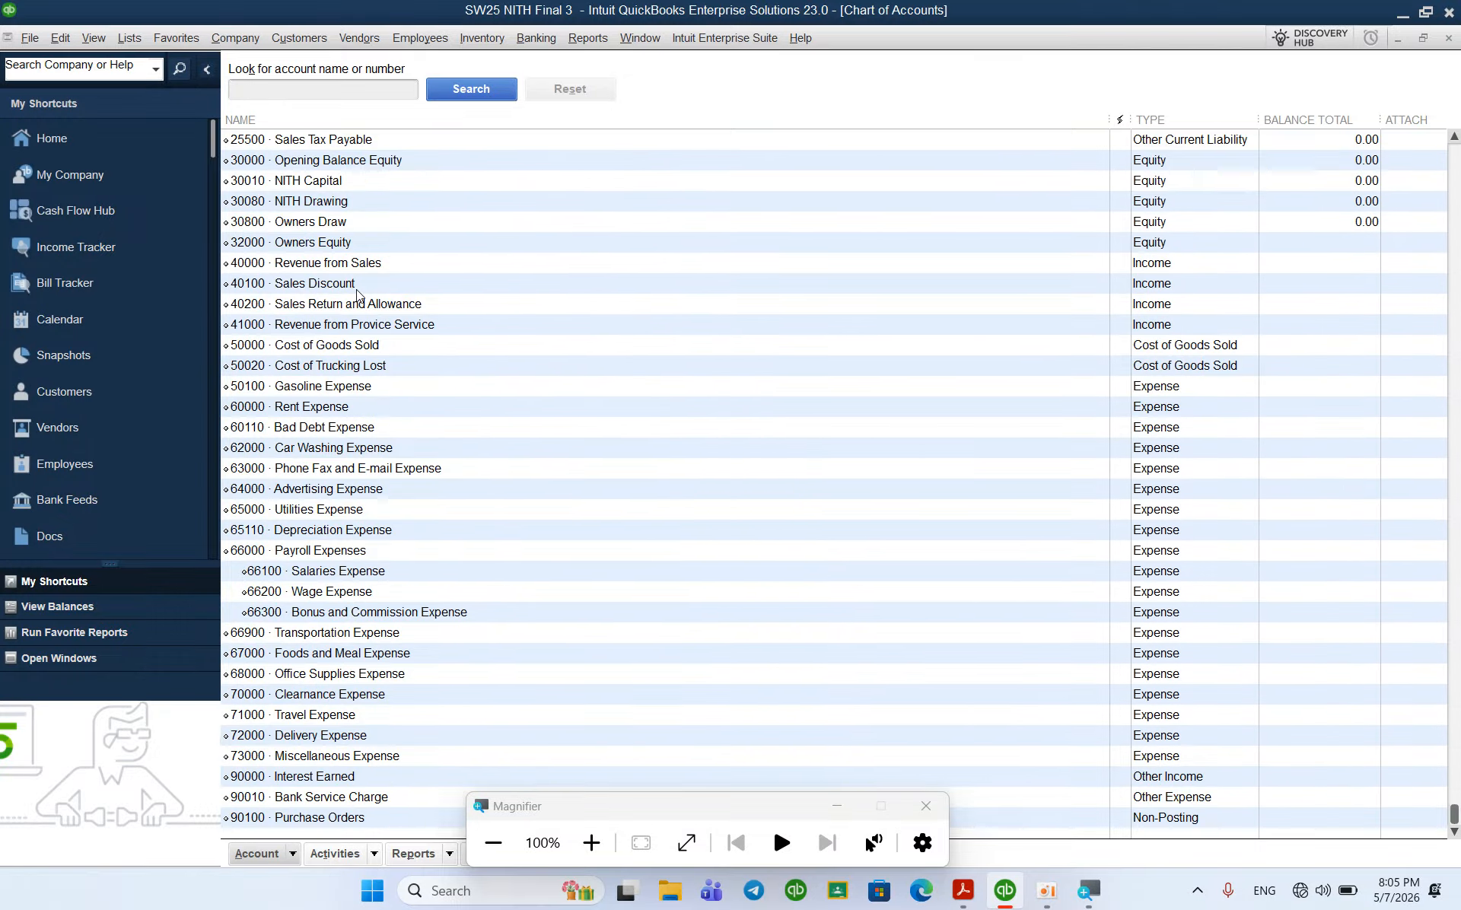
{"action": "scroll", "coordinate": [356, 289], "scroll_direction": "up", "scroll_amount": 11}
{"action": "scroll", "coordinate": [356, 289], "scroll_direction": "down", "scroll_amount": 11}
{"action": "scroll", "coordinate": [356, 290], "scroll_direction": "up", "scroll_amount": 6}
{"action": "scroll", "coordinate": [356, 289], "scroll_direction": "down", "scroll_amount": 7}
{"action": "scroll", "coordinate": [357, 294], "scroll_direction": "up", "scroll_amount": 12}
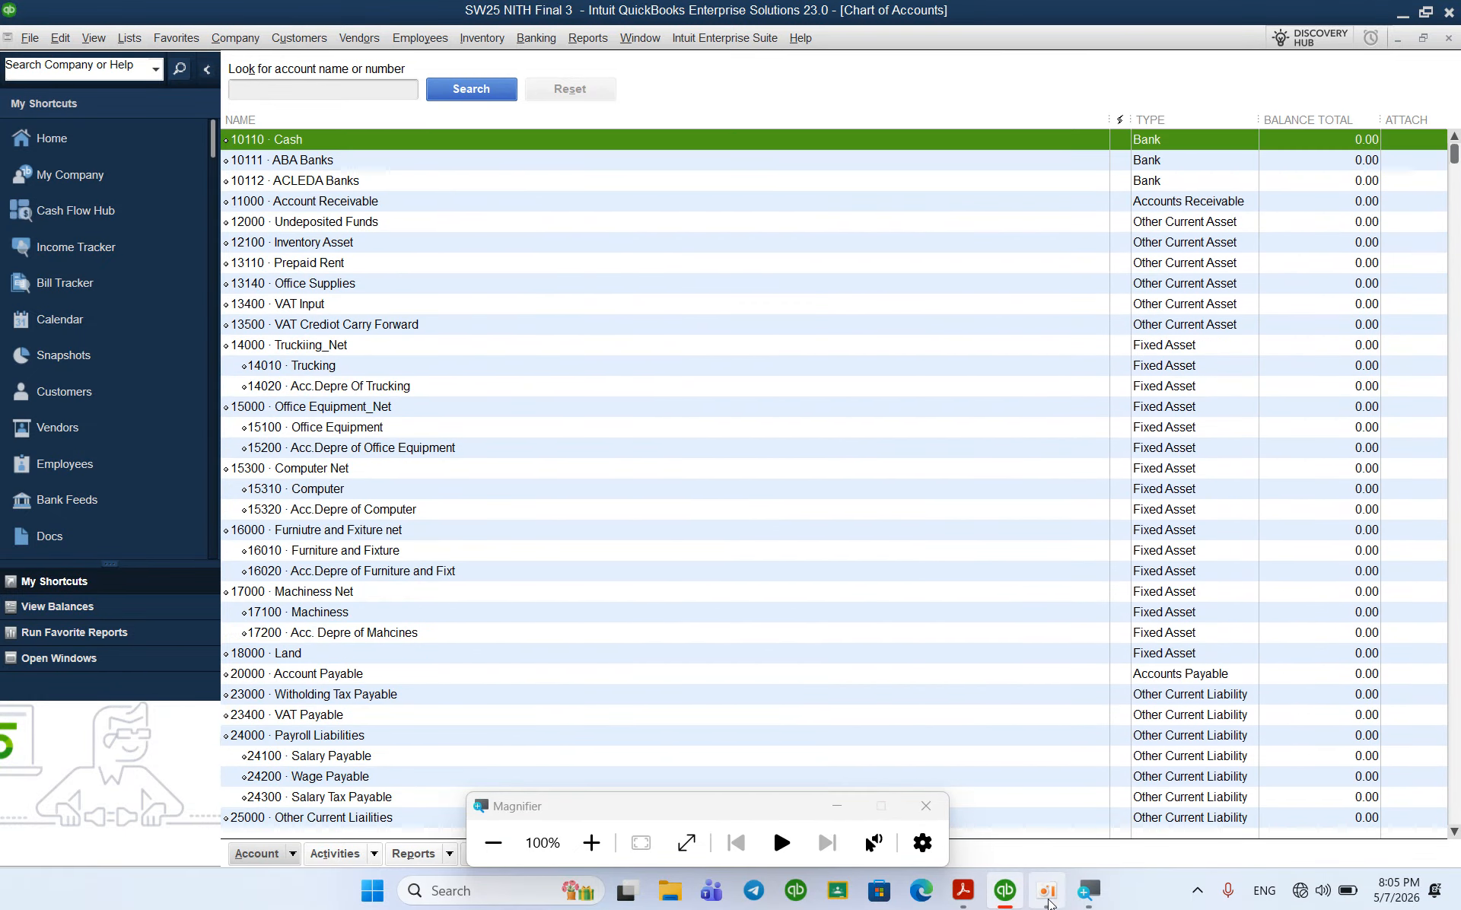
Step: Check the first employee's 800 monthly salary in the PDF's Setup Payroll Information table
{"action": "left_click", "coordinate": [968, 887]}
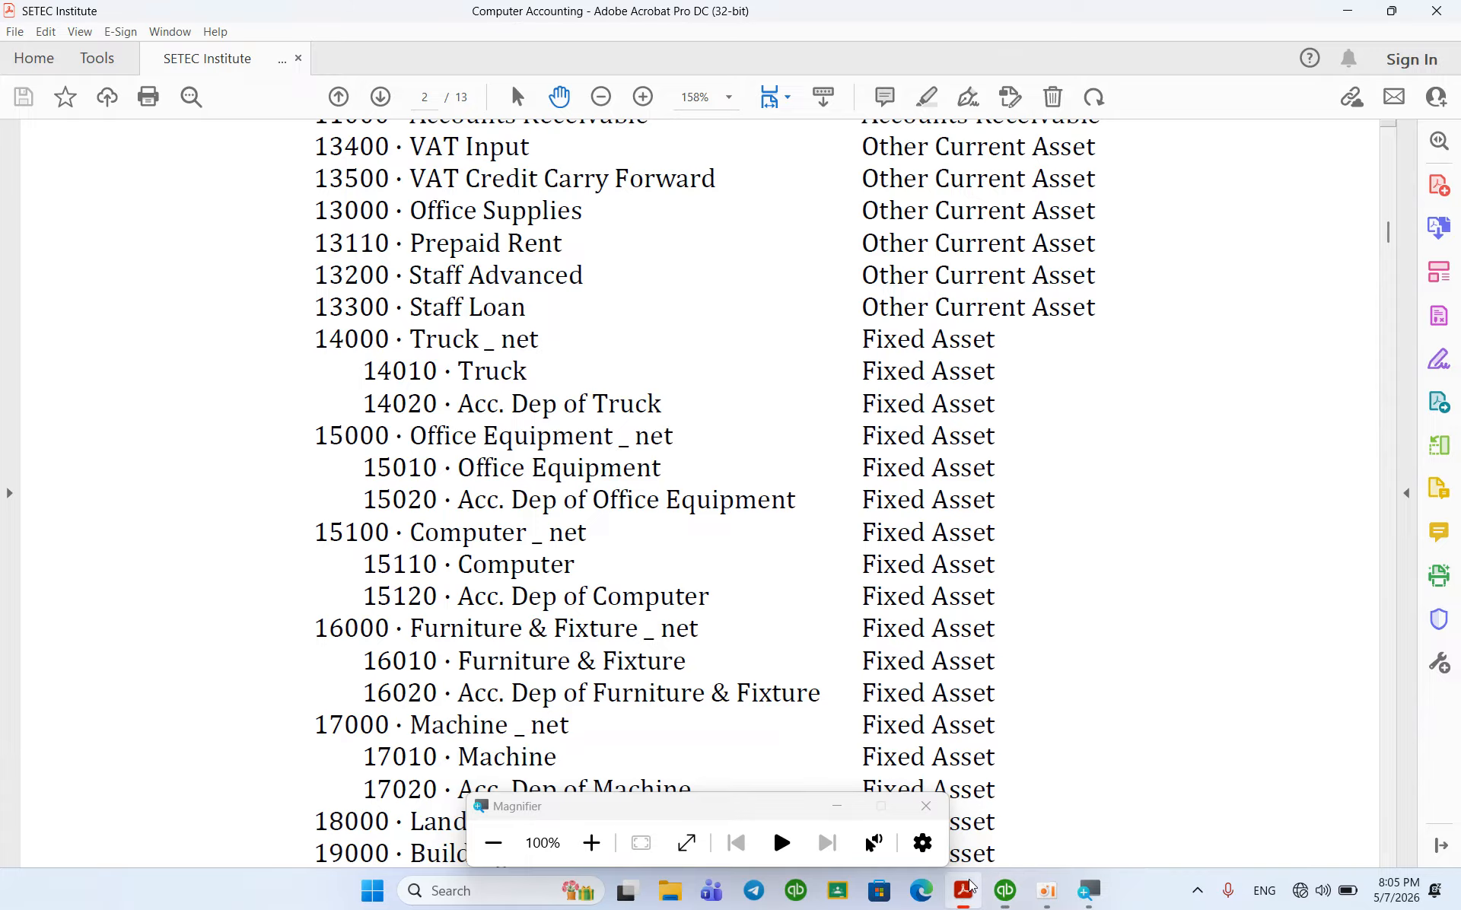
{"action": "scroll", "coordinate": [799, 548], "scroll_direction": "down", "scroll_amount": 20}
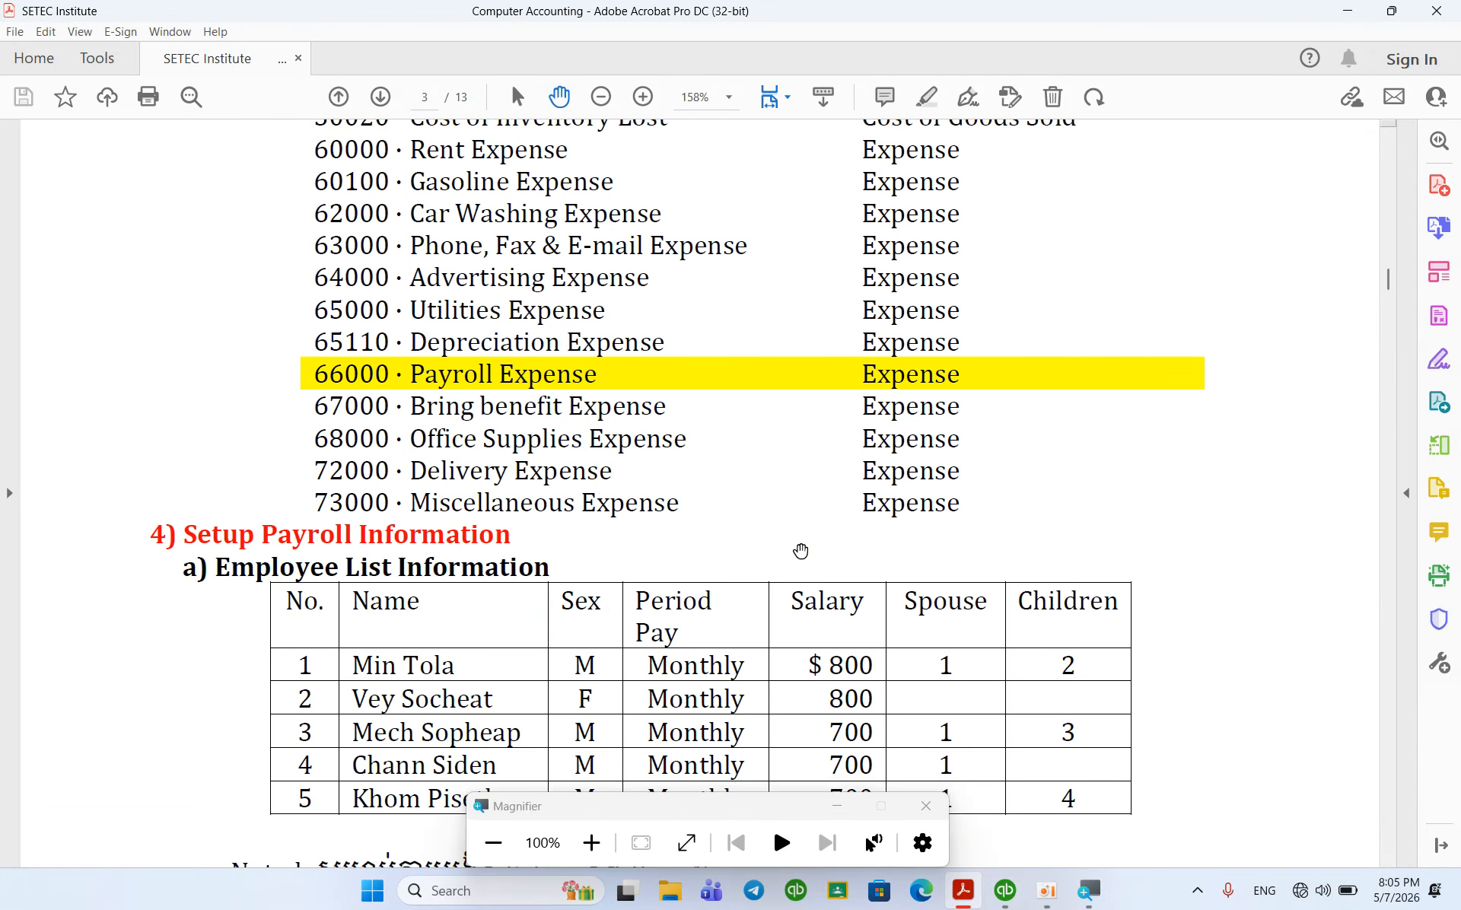
{"action": "scroll", "coordinate": [801, 550], "scroll_direction": "down", "scroll_amount": 5}
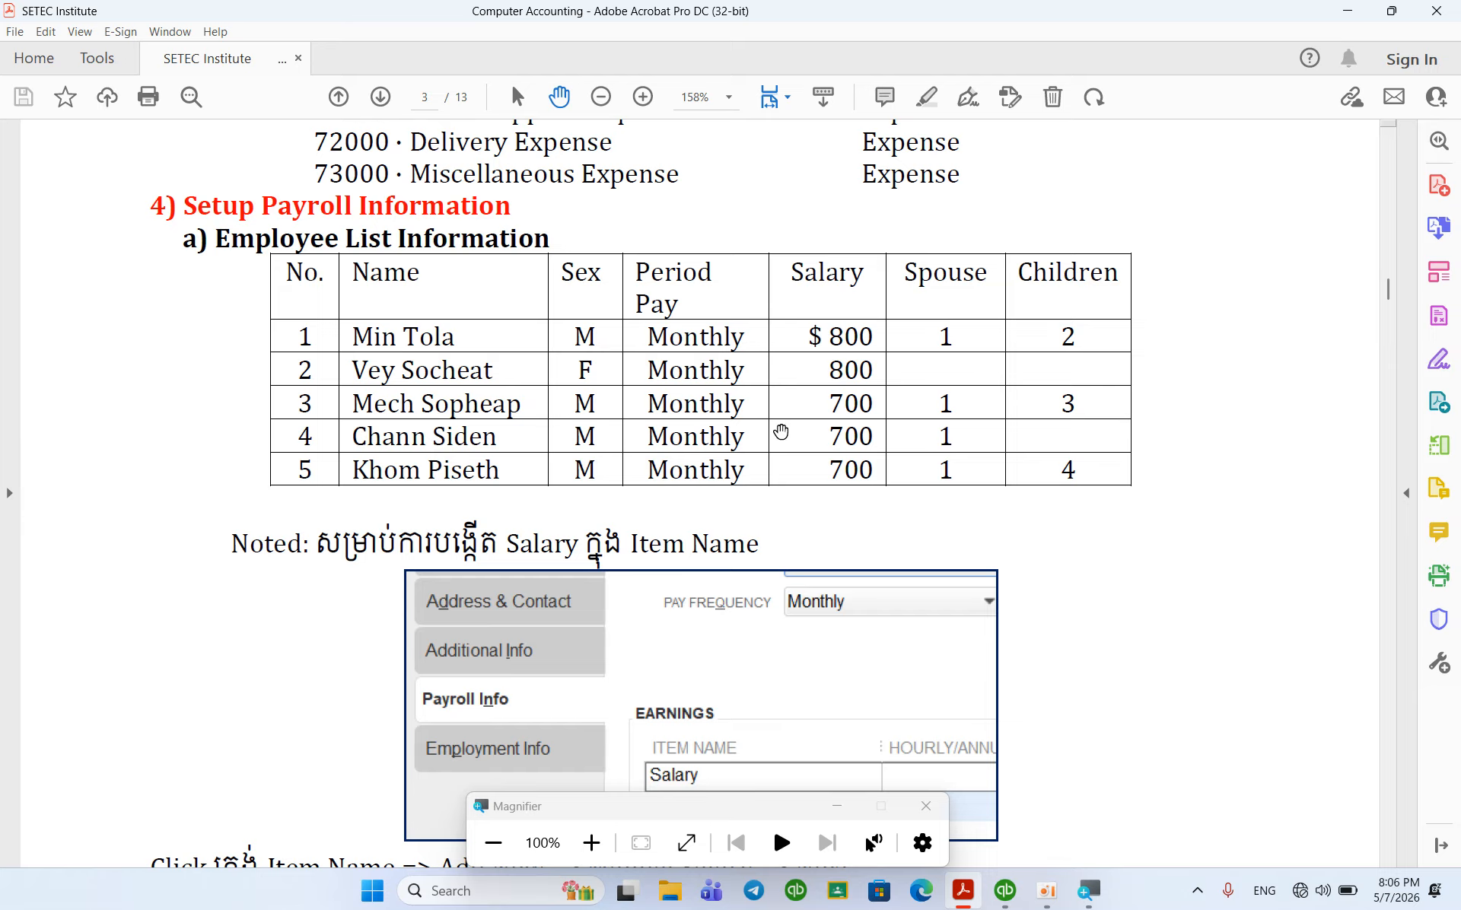
{"action": "left_click_drag", "start_coordinate": [827, 337], "coordinate": [885, 349]}
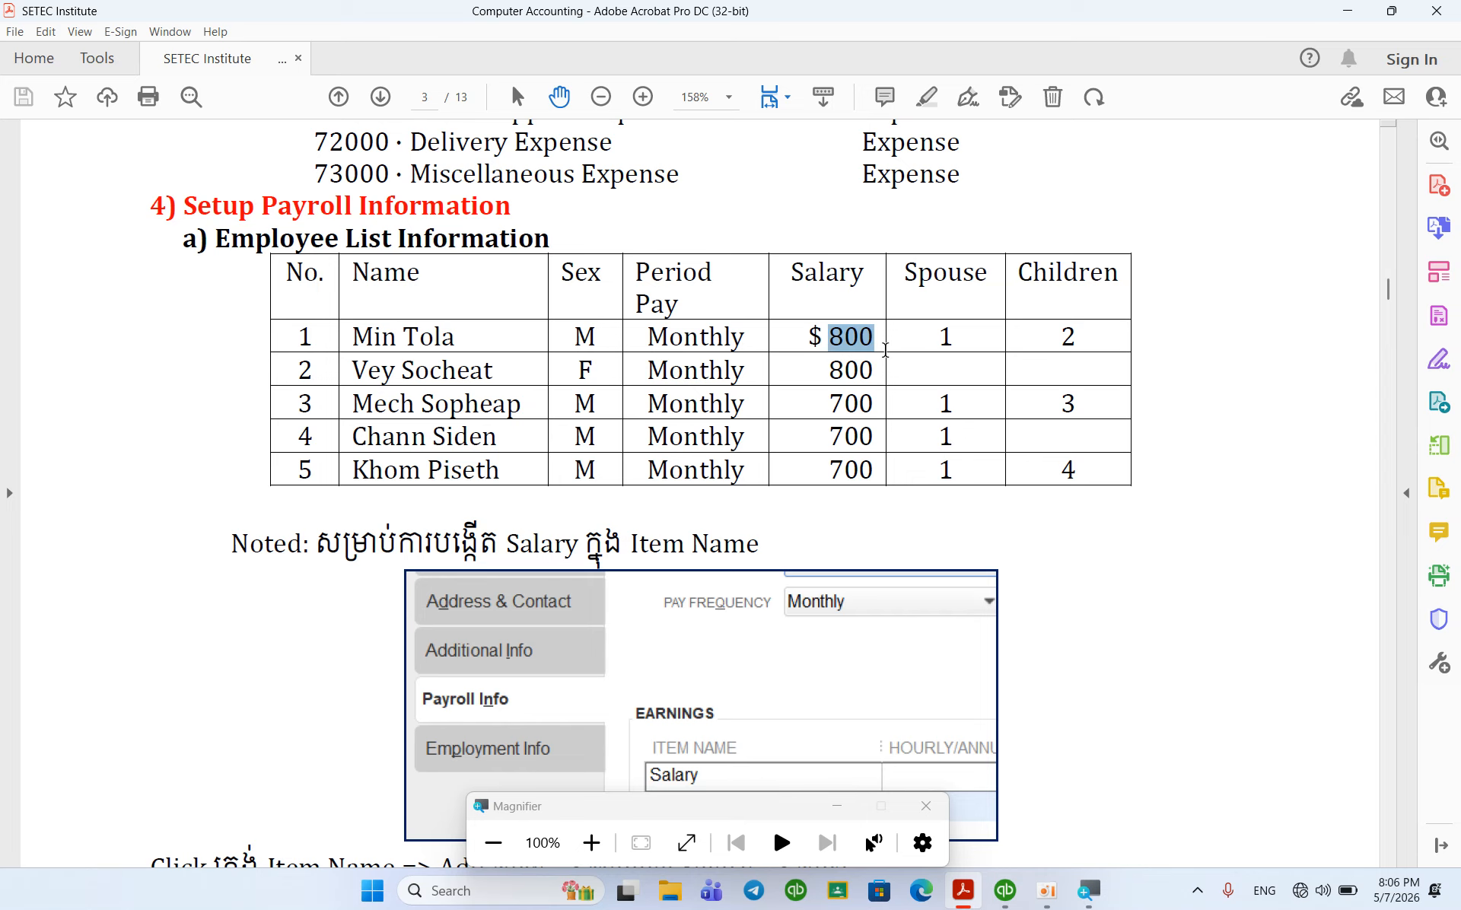
{"action": "scroll", "coordinate": [772, 540], "scroll_direction": "down", "scroll_amount": 3}
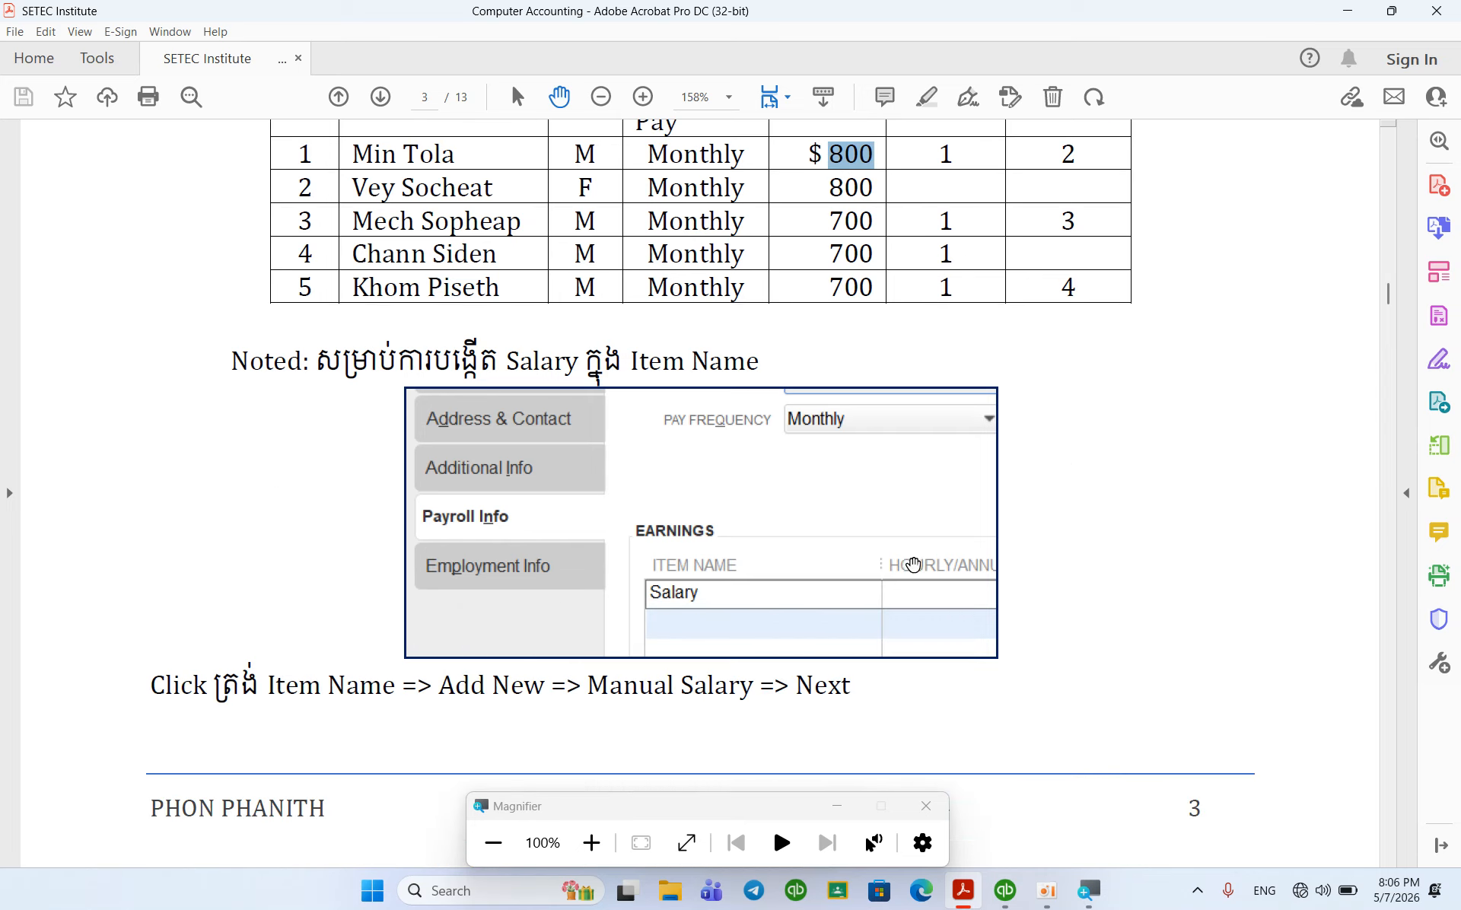
{"action": "left_click", "coordinate": [908, 605]}
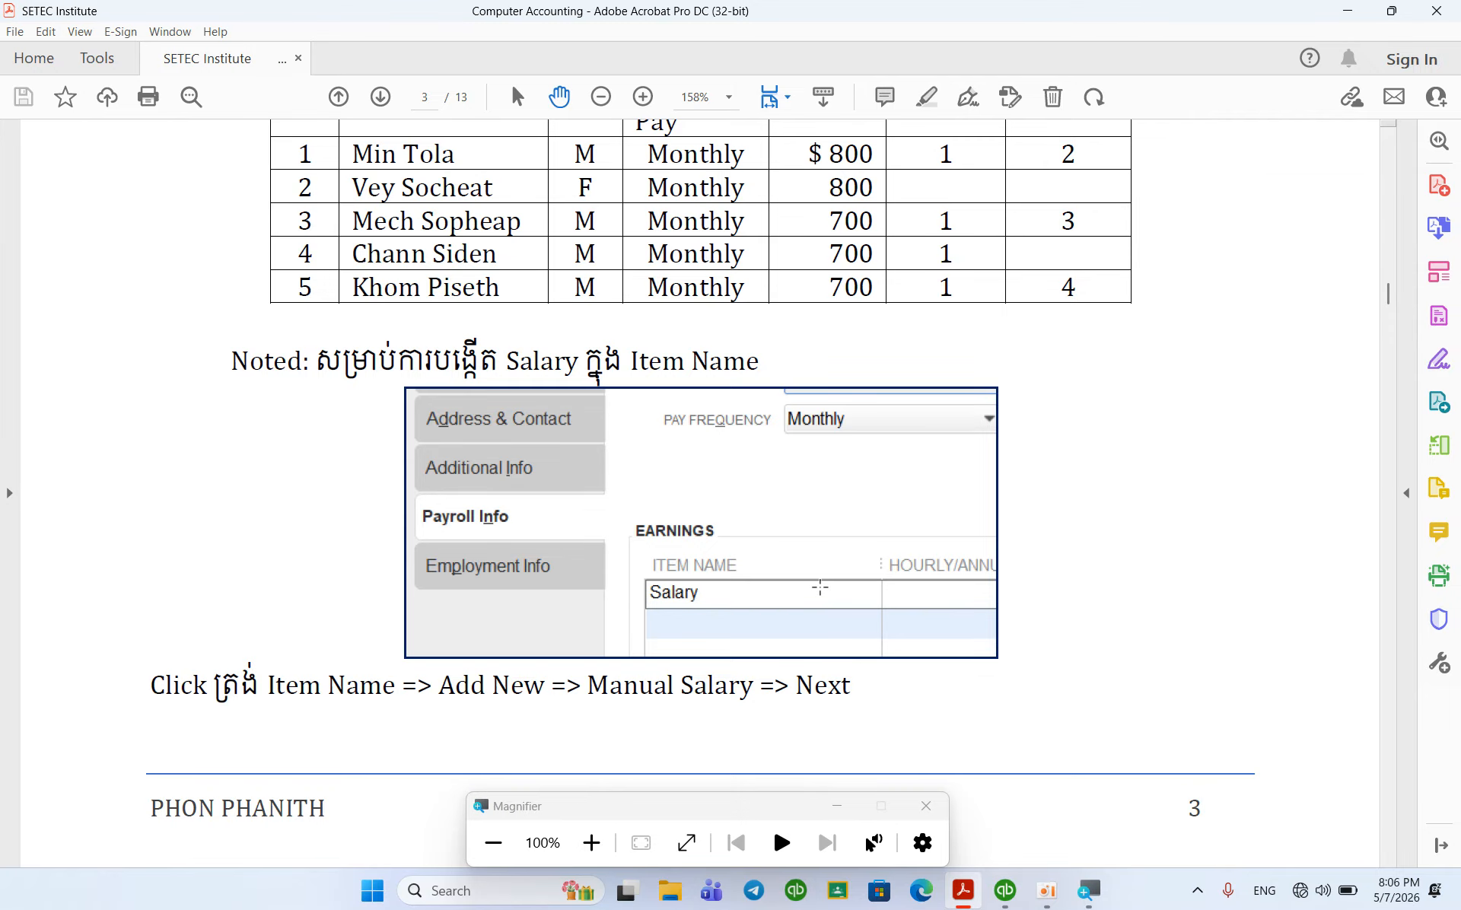
{"action": "scroll", "coordinate": [819, 587], "scroll_direction": "up", "scroll_amount": 3}
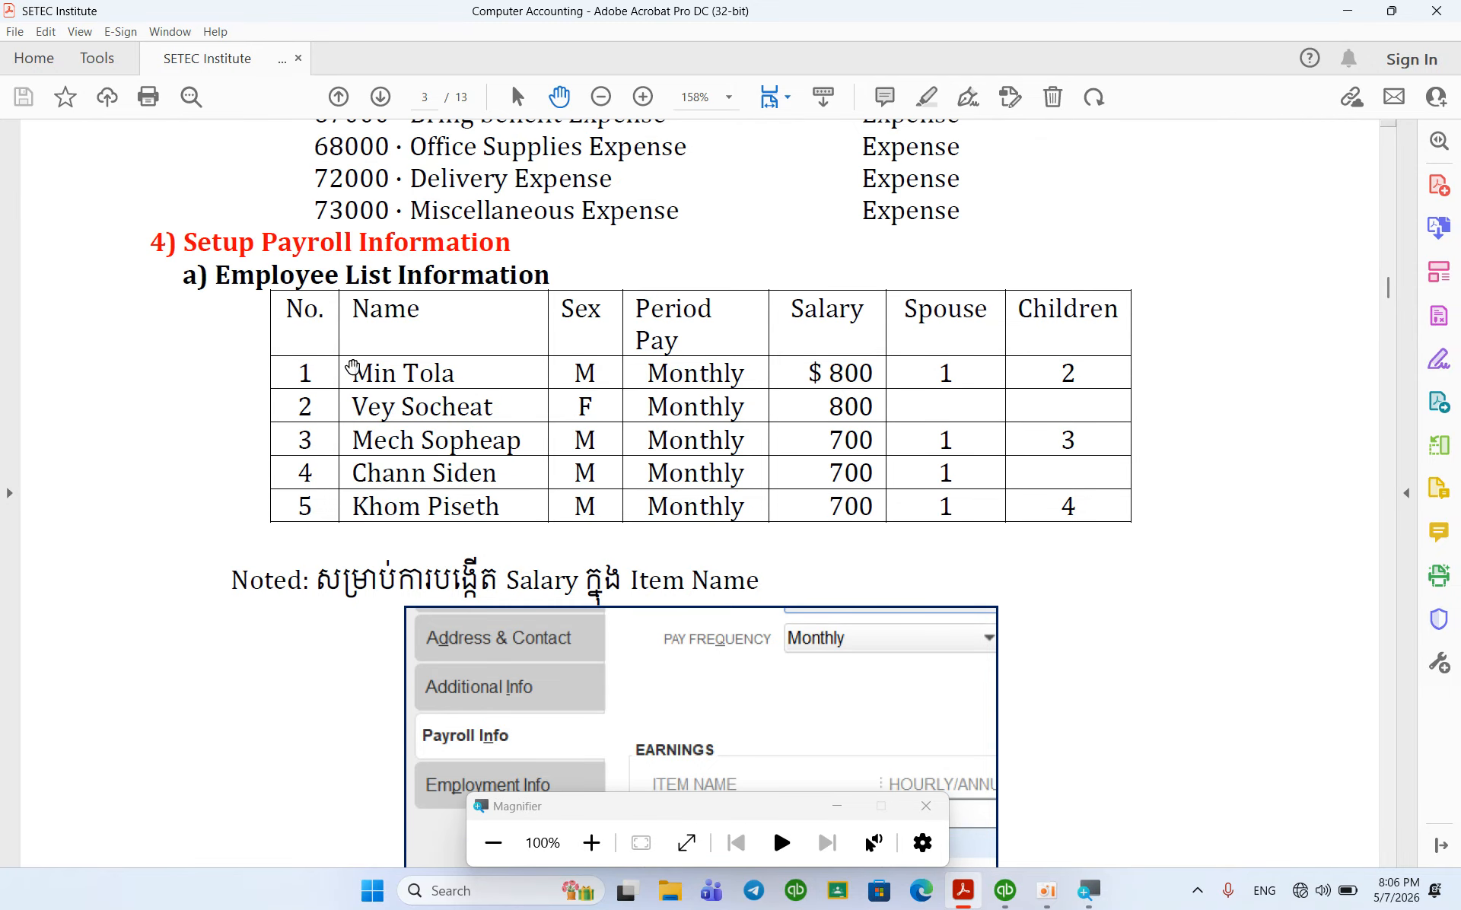
{"action": "scroll", "coordinate": [392, 380], "scroll_direction": "up", "scroll_amount": 1}
{"action": "left_click_drag", "start_coordinate": [394, 383], "coordinate": [393, 382]}
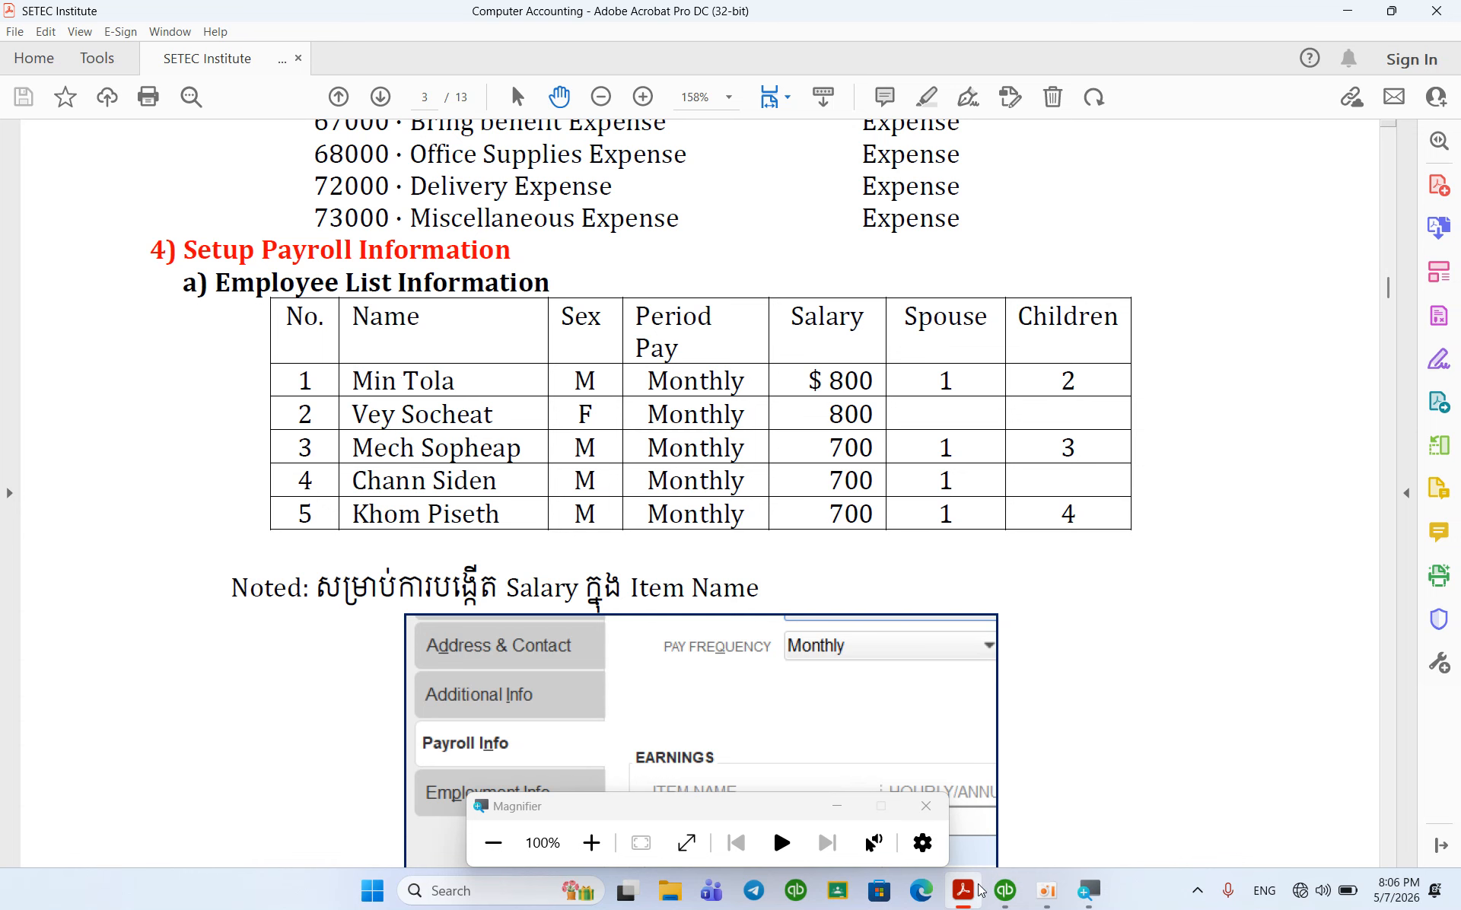
{"action": "left_click", "coordinate": [1002, 891]}
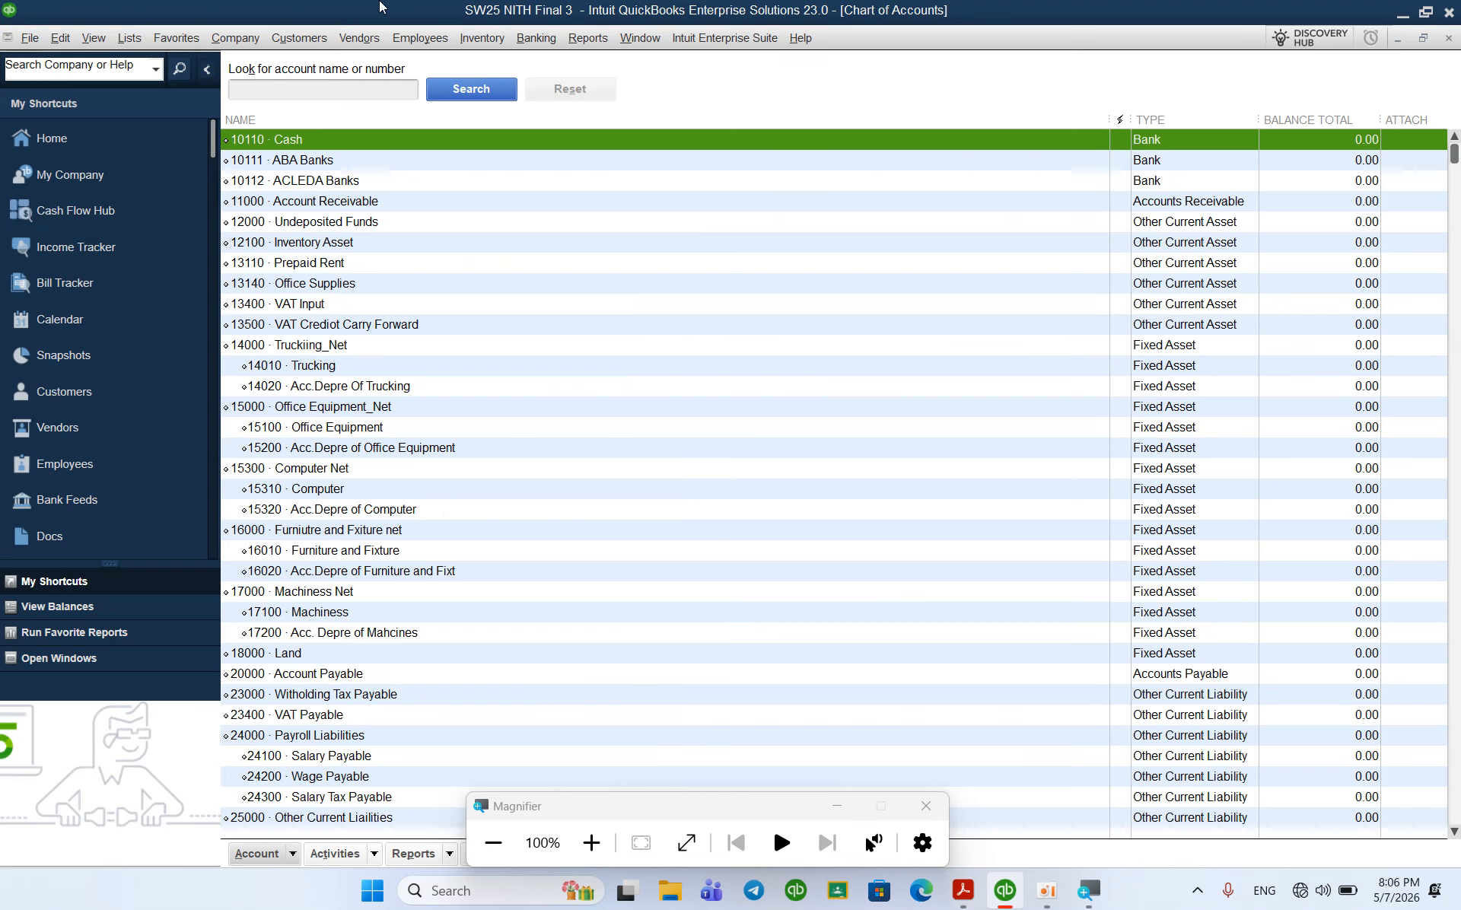
Step: Start a new employee from the Employee Center
{"action": "left_click", "coordinate": [410, 34]}
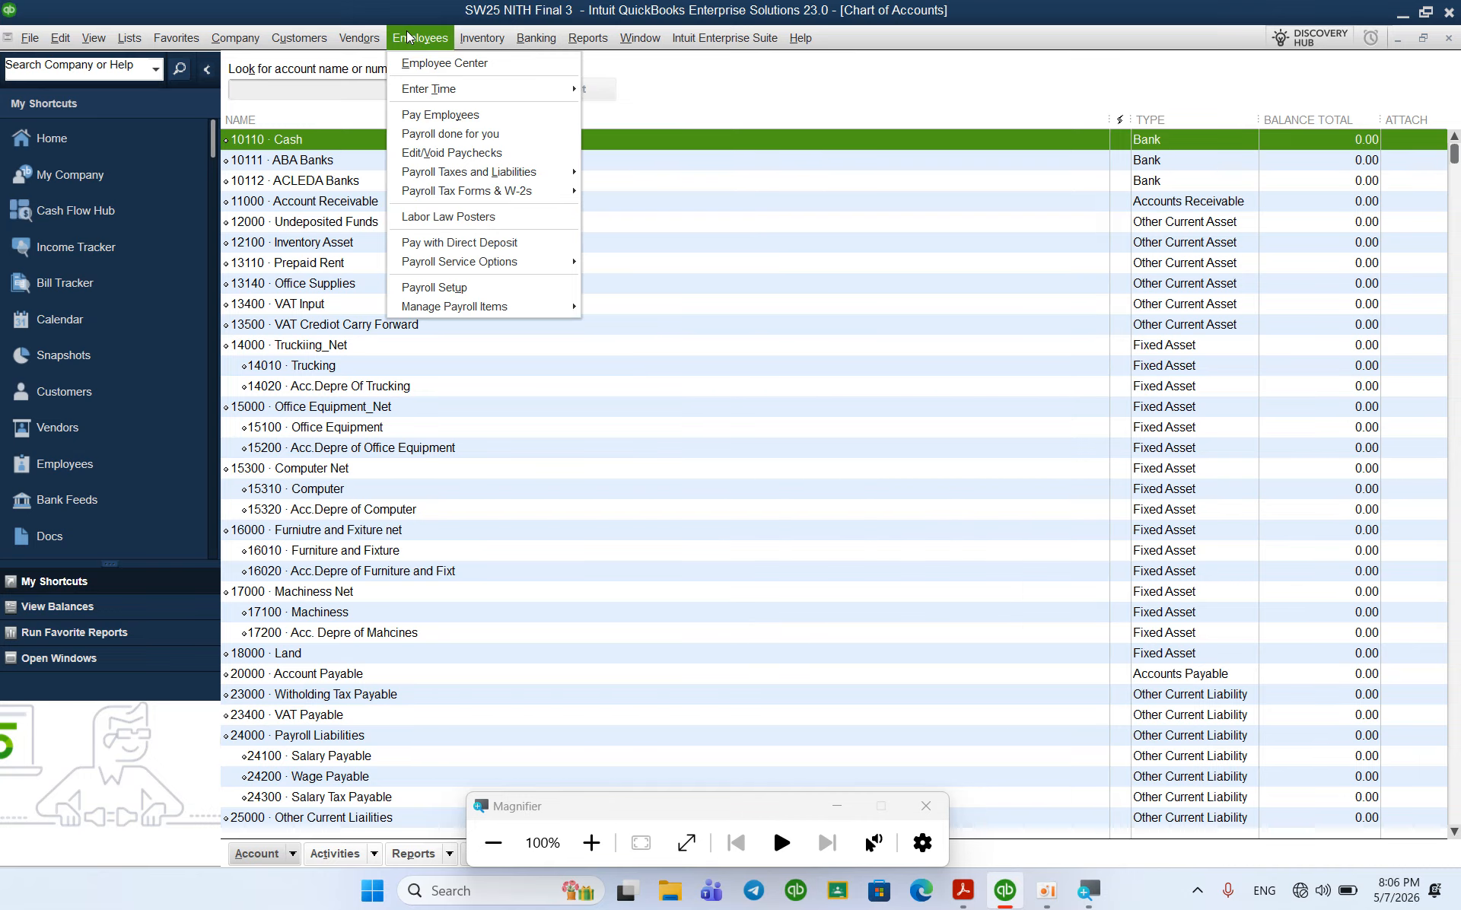
{"action": "left_click", "coordinate": [423, 67]}
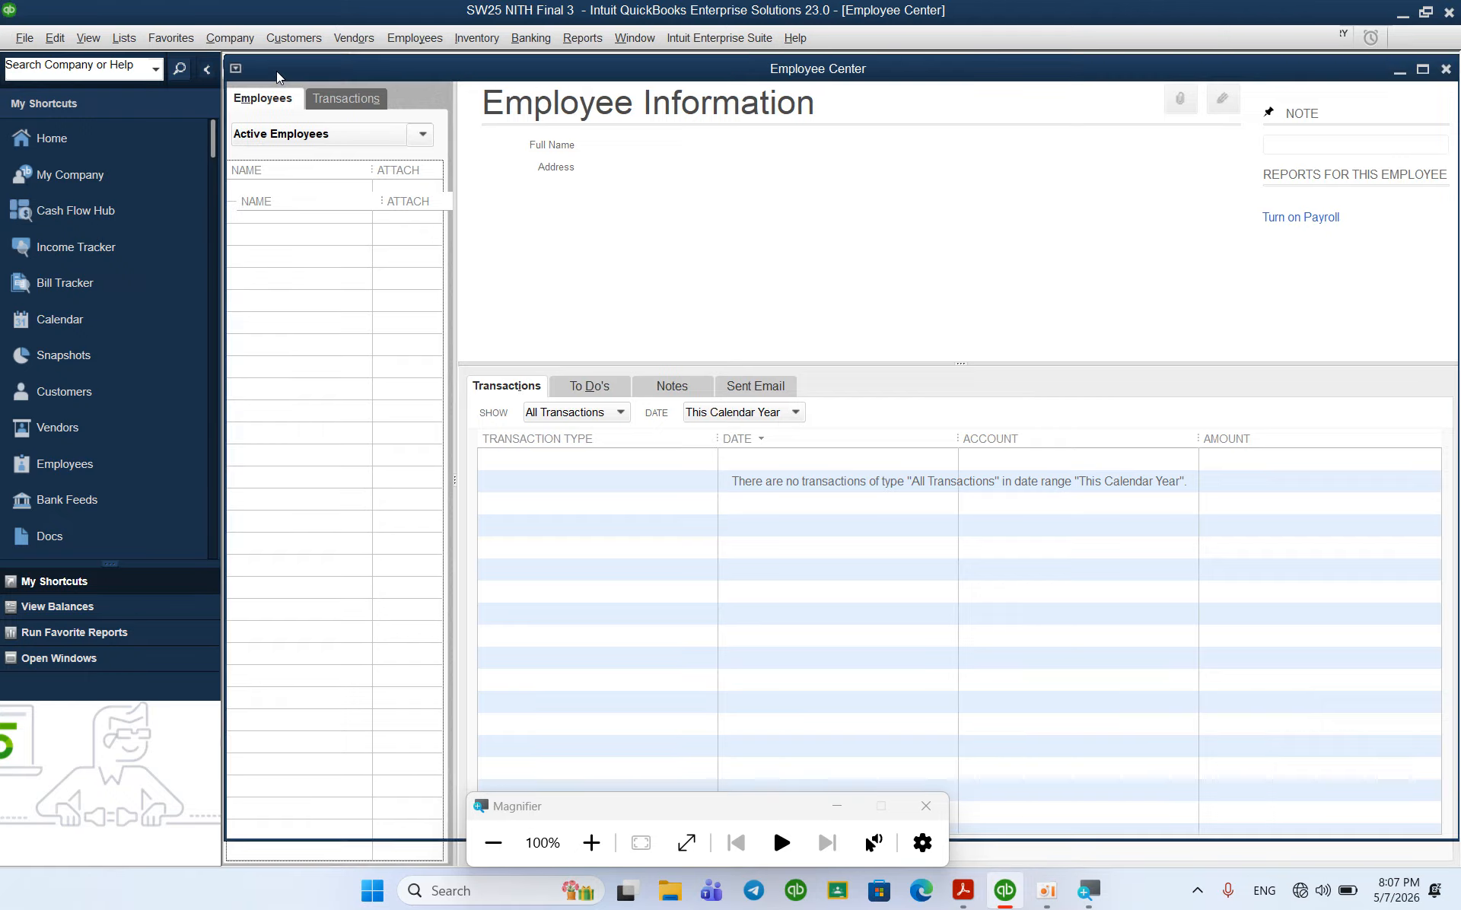
{"action": "left_click", "coordinate": [276, 71]}
Step: Enter the employee's first and last legal name and set Gender to Male
{"action": "left_click", "coordinate": [610, 119]}
{"action": "left_click", "coordinate": [798, 117]}
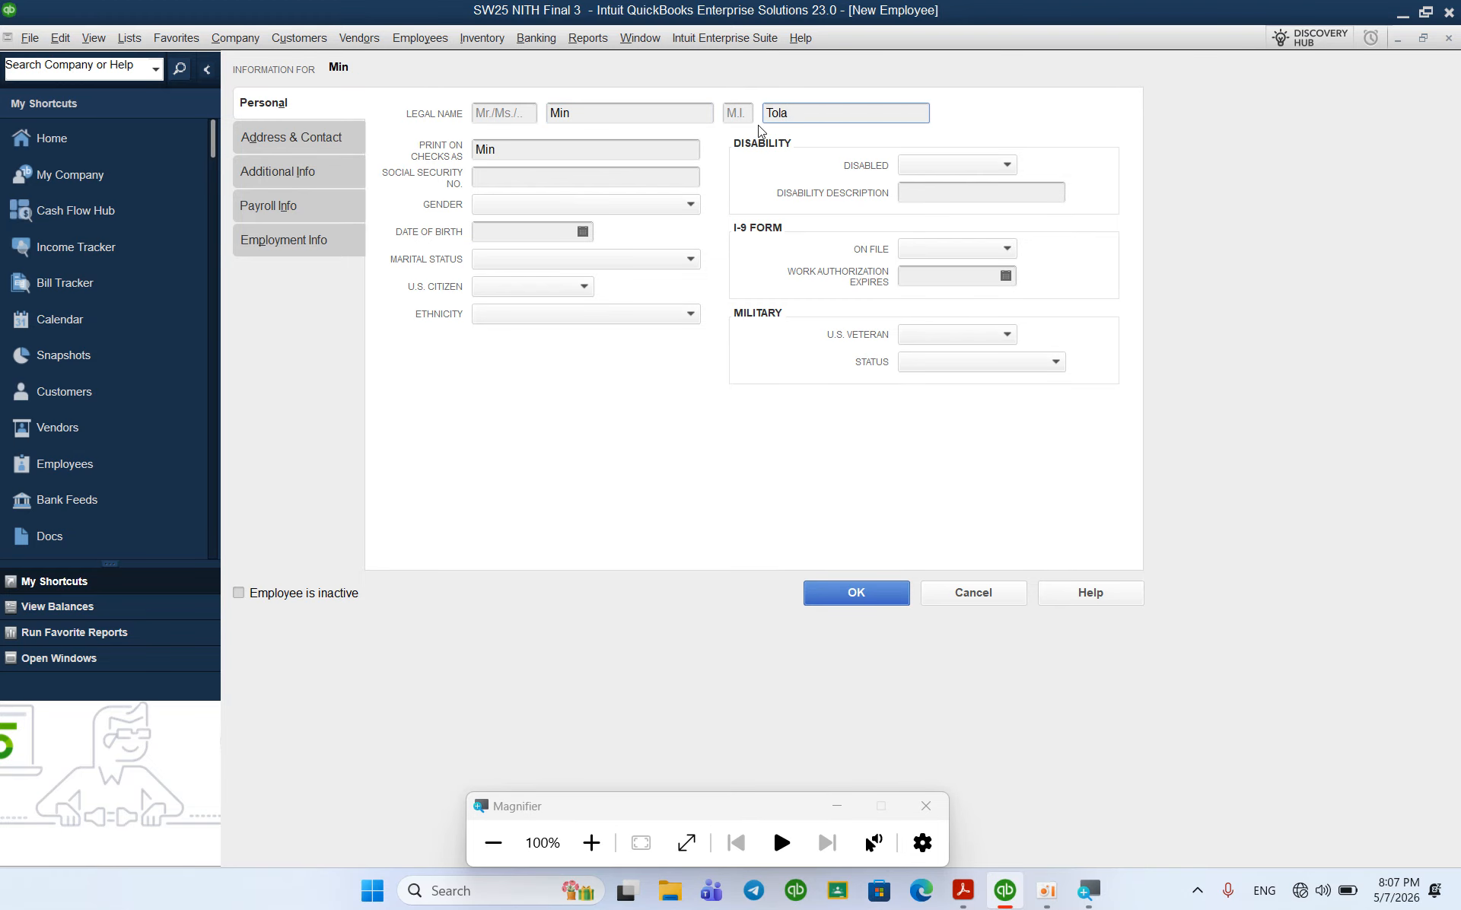
{"action": "left_click", "coordinate": [619, 199]}
{"action": "left_click", "coordinate": [535, 271]}
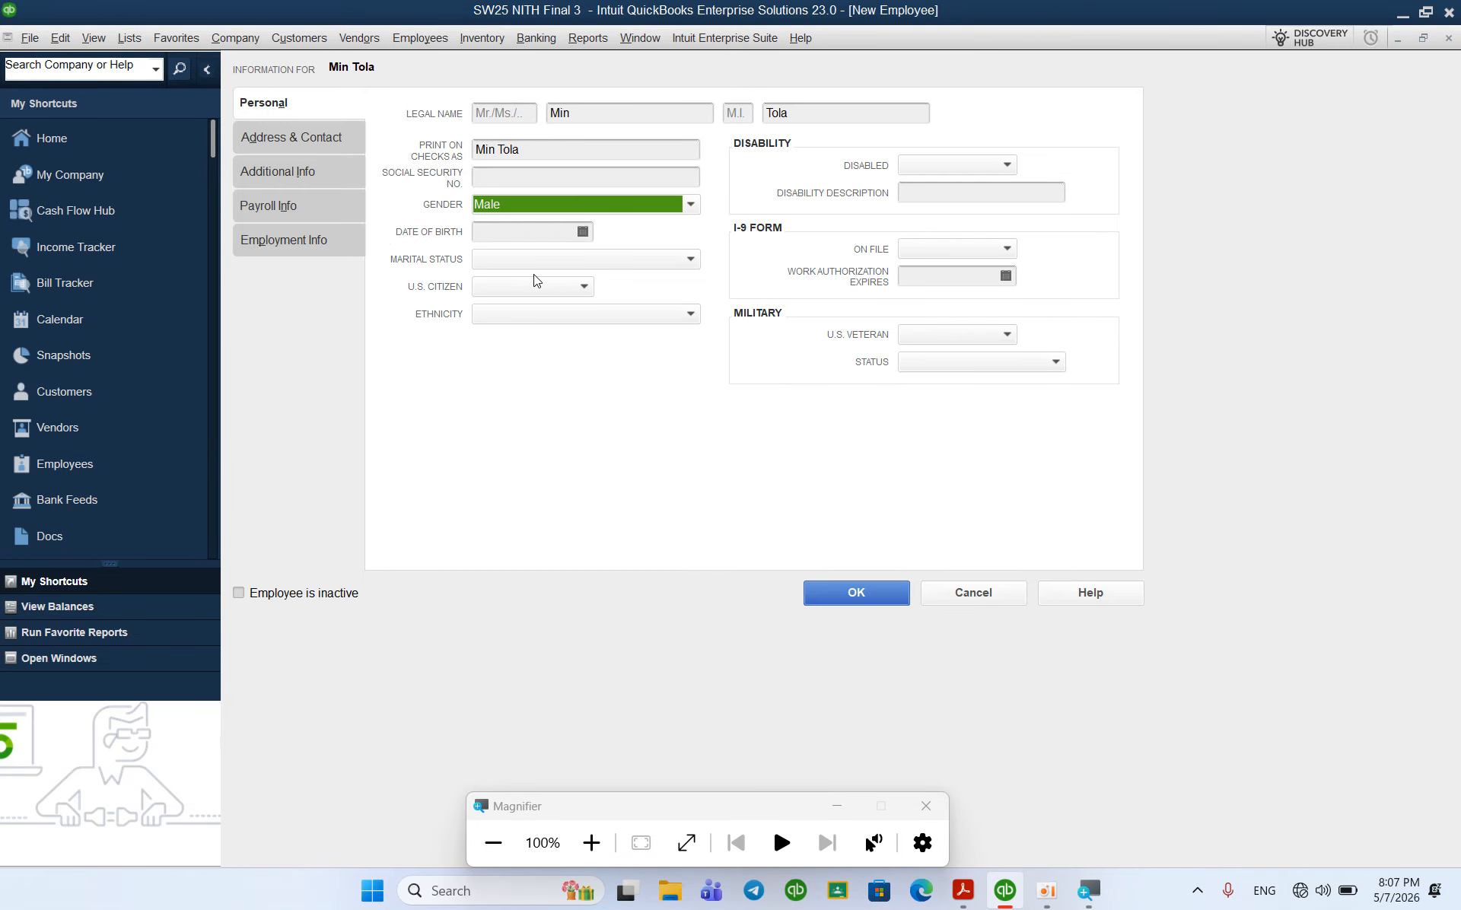
{"action": "left_click", "coordinate": [291, 202]}
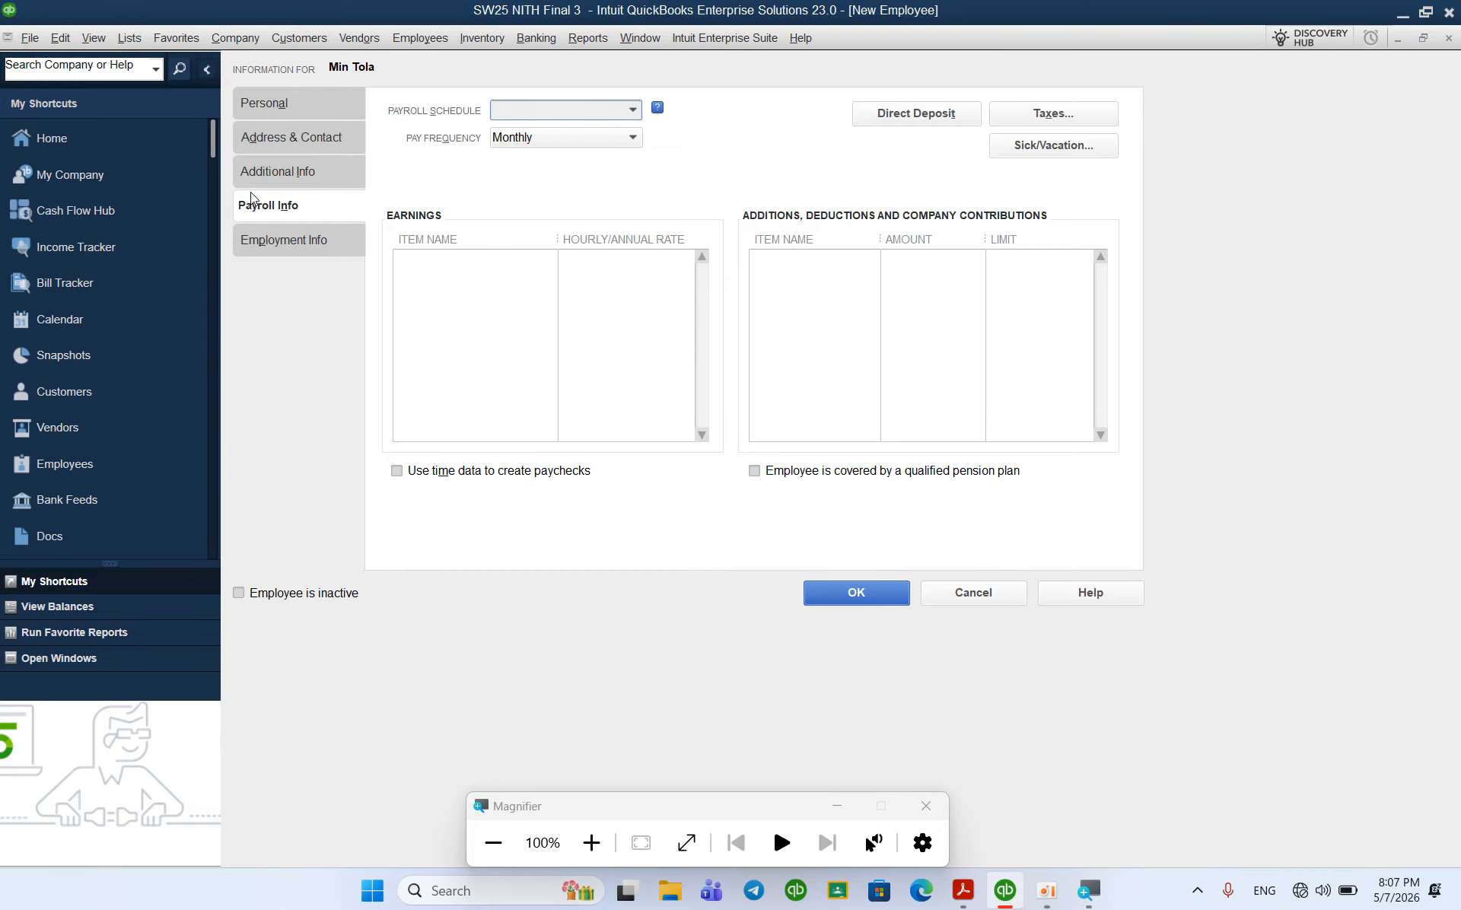
Step: Create a new annual-salary, regular-pay earnings item named 'Salary'
{"action": "left_click", "coordinate": [522, 281]}
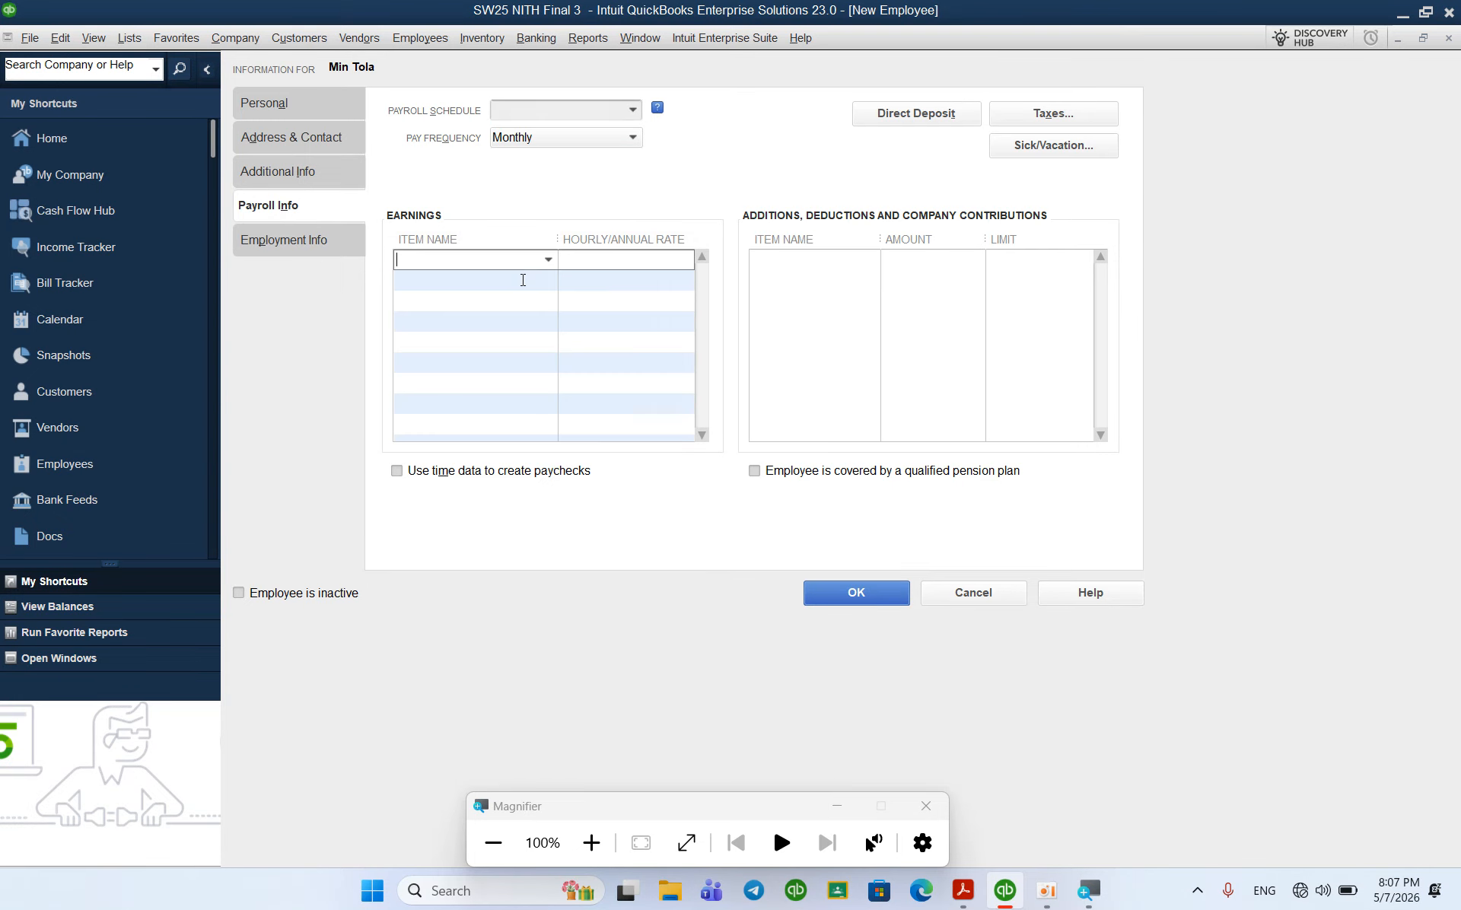
{"action": "left_click", "coordinate": [549, 260]}
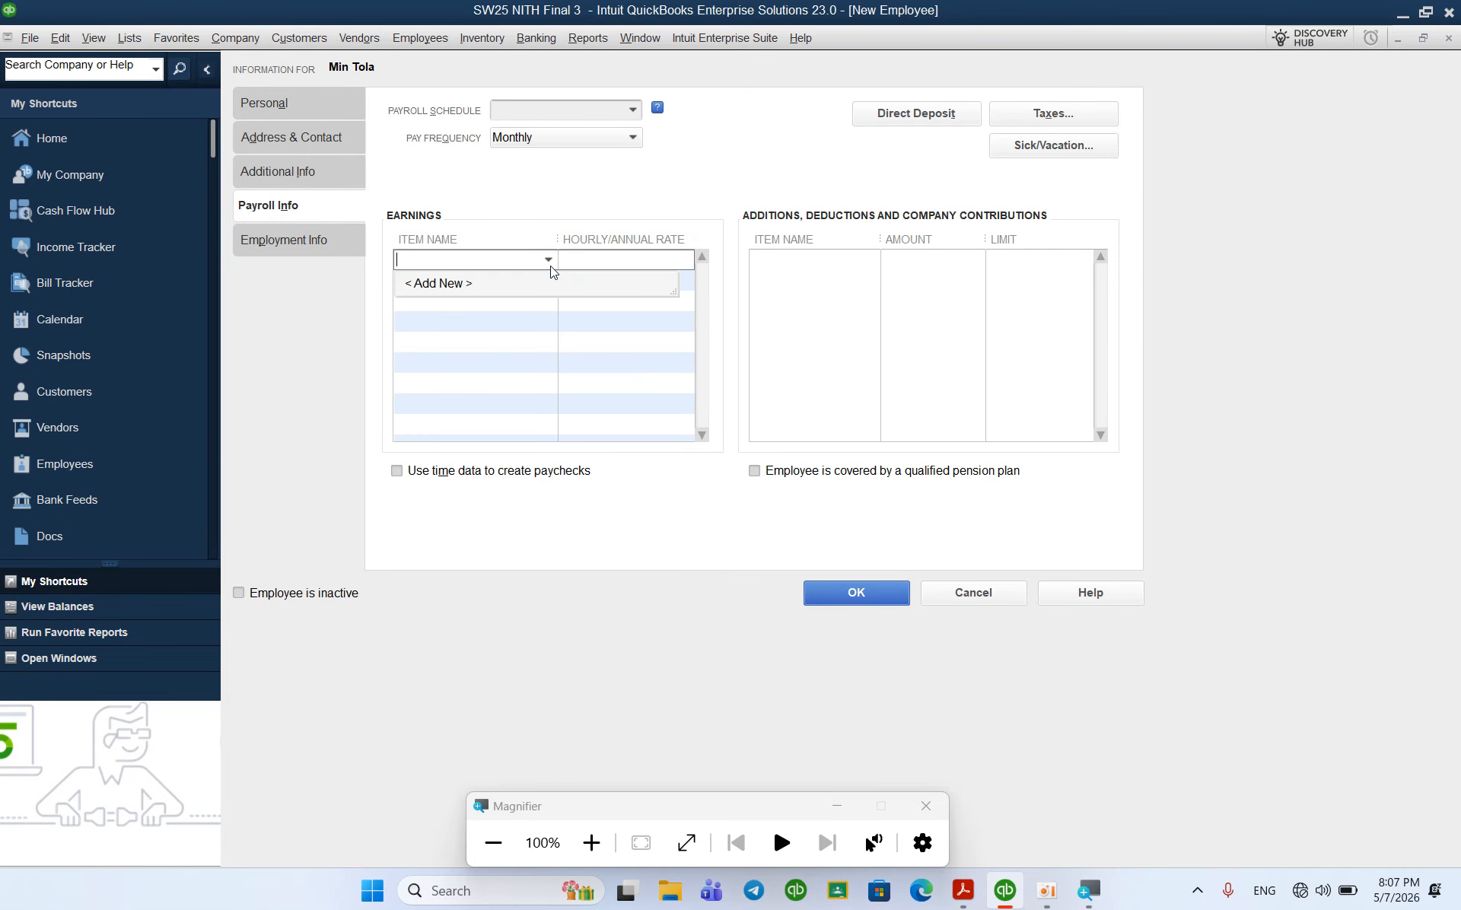
{"action": "left_click", "coordinate": [487, 283]}
{"action": "left_click", "coordinate": [502, 367]}
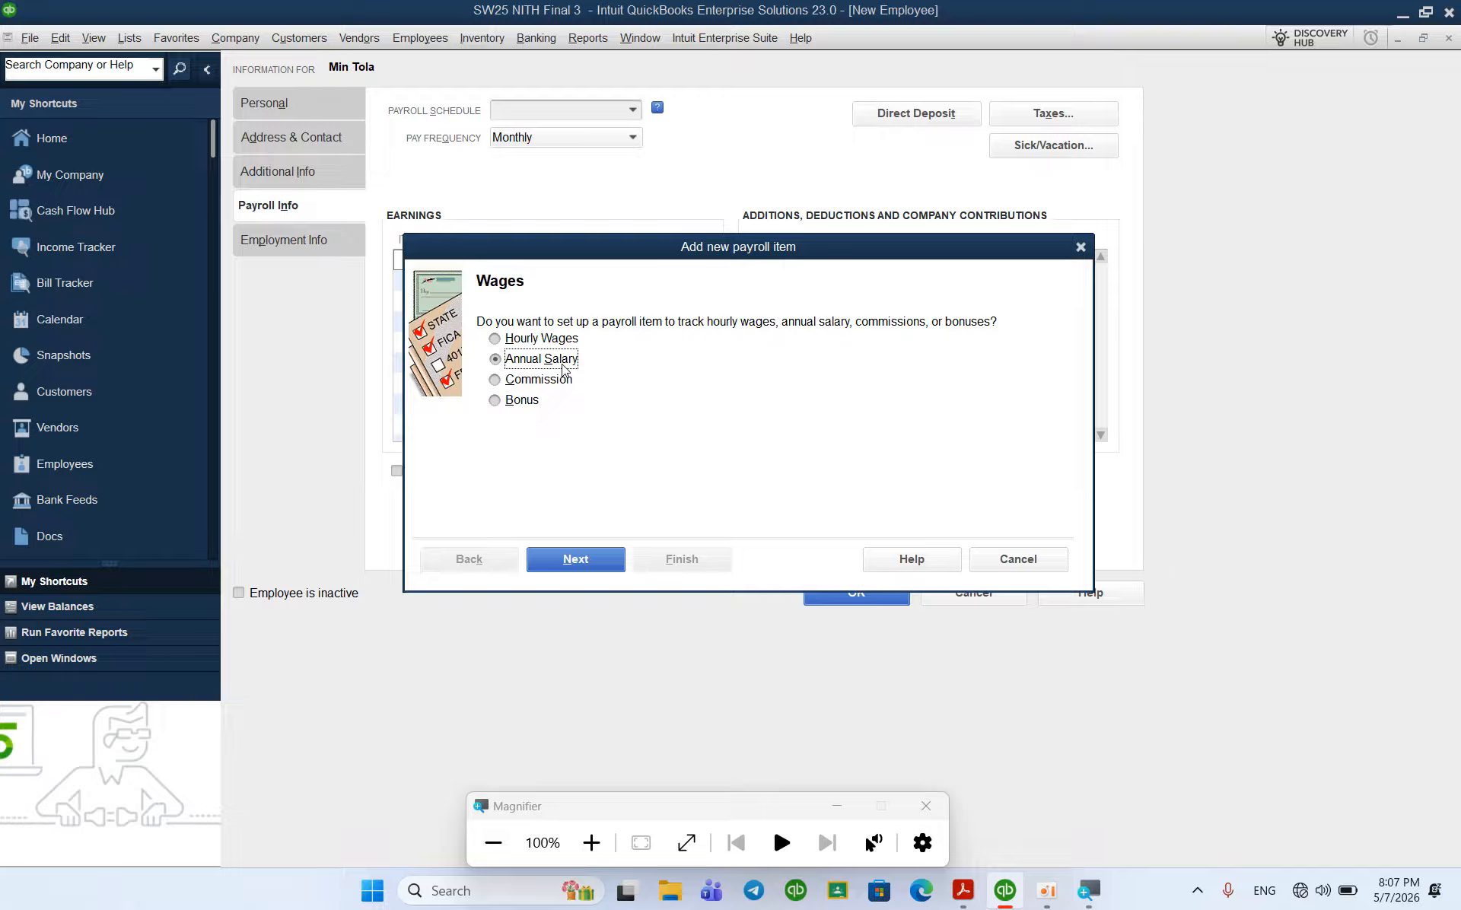
{"action": "left_click", "coordinate": [577, 558]}
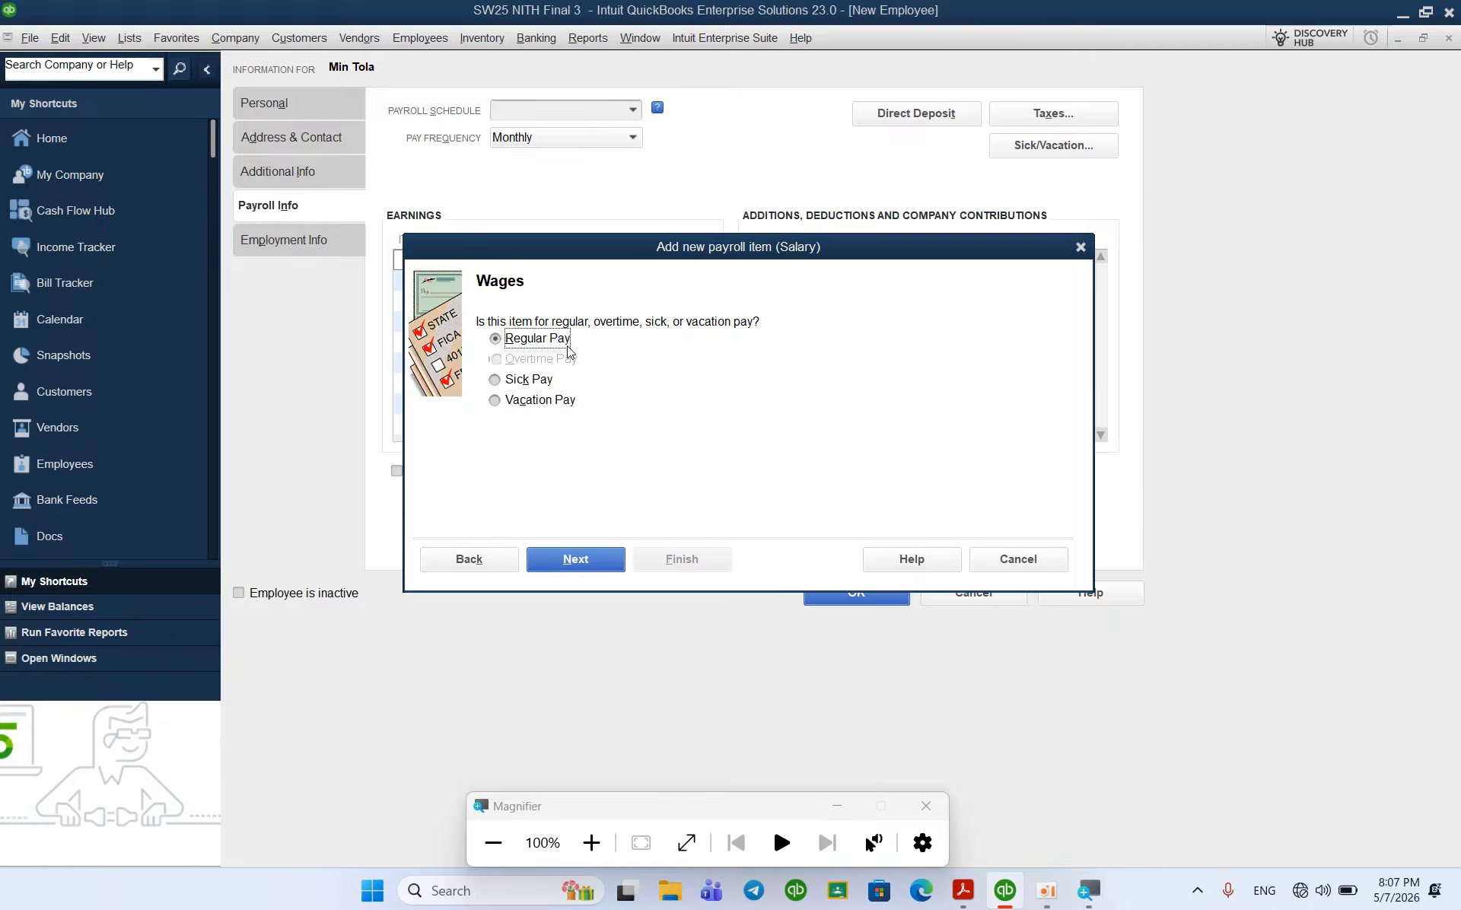
{"action": "left_click", "coordinate": [595, 558]}
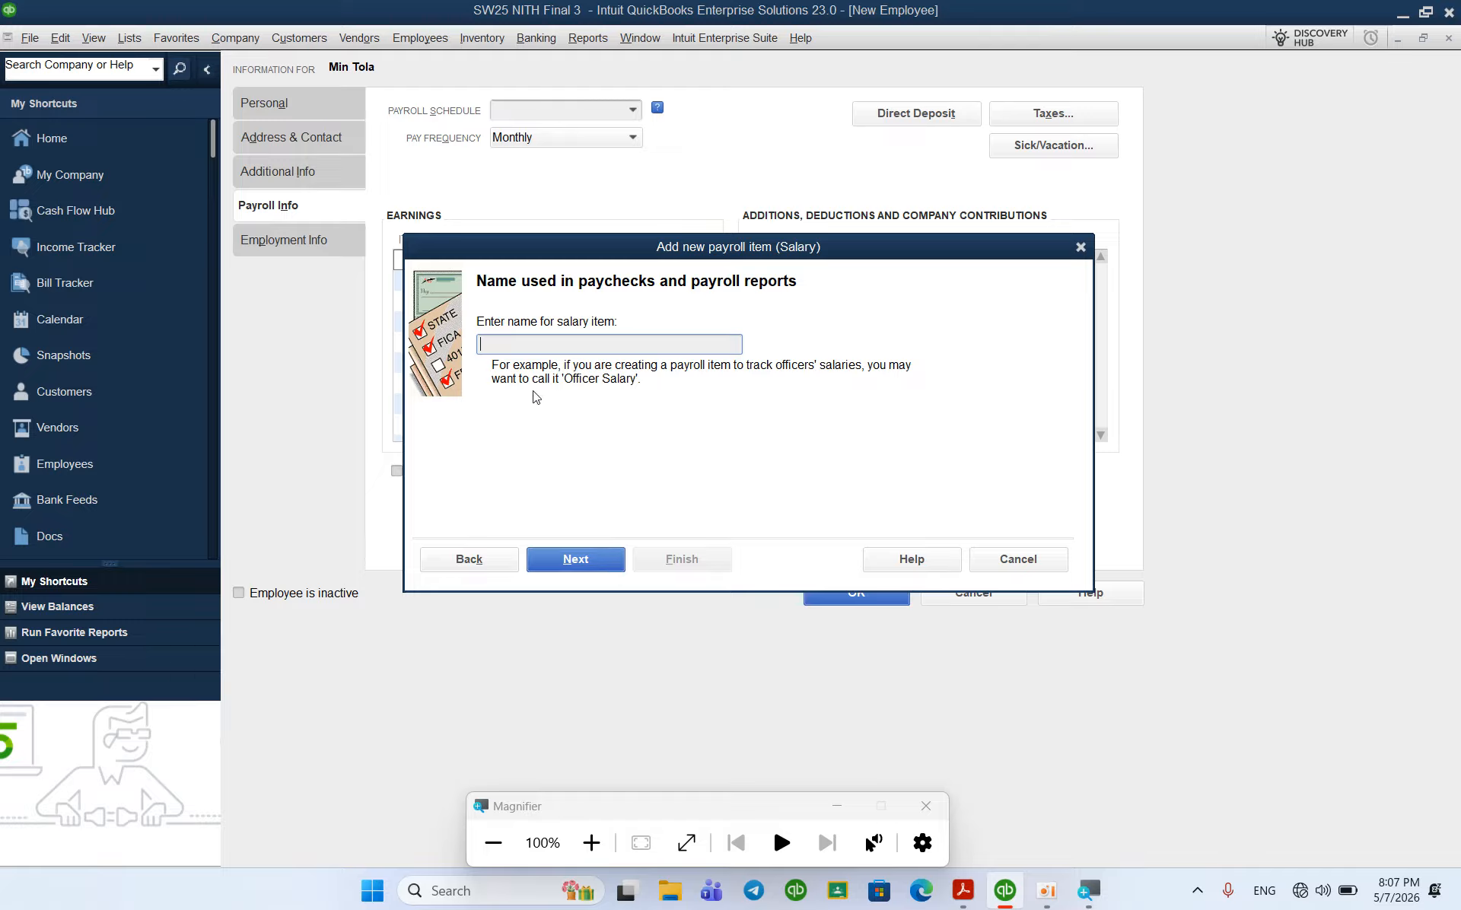
{"action": "type", "text": "Salary"}
{"action": "left_click", "coordinate": [564, 559]}
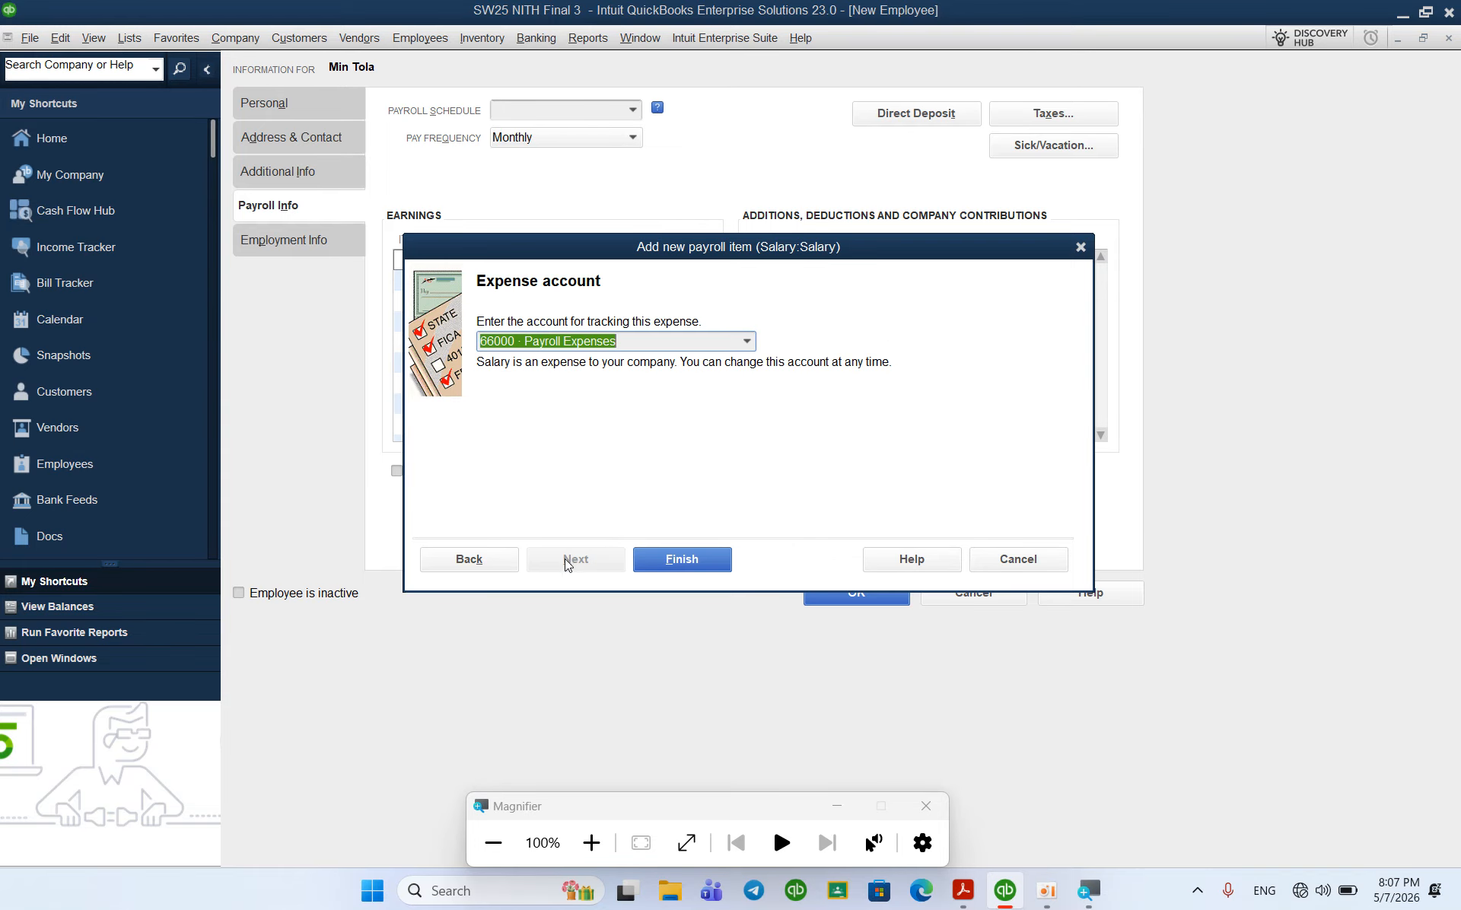
Step: Track the Salary item to 66100 Salaries Expense and finish creating it
{"action": "left_click", "coordinate": [747, 342]}
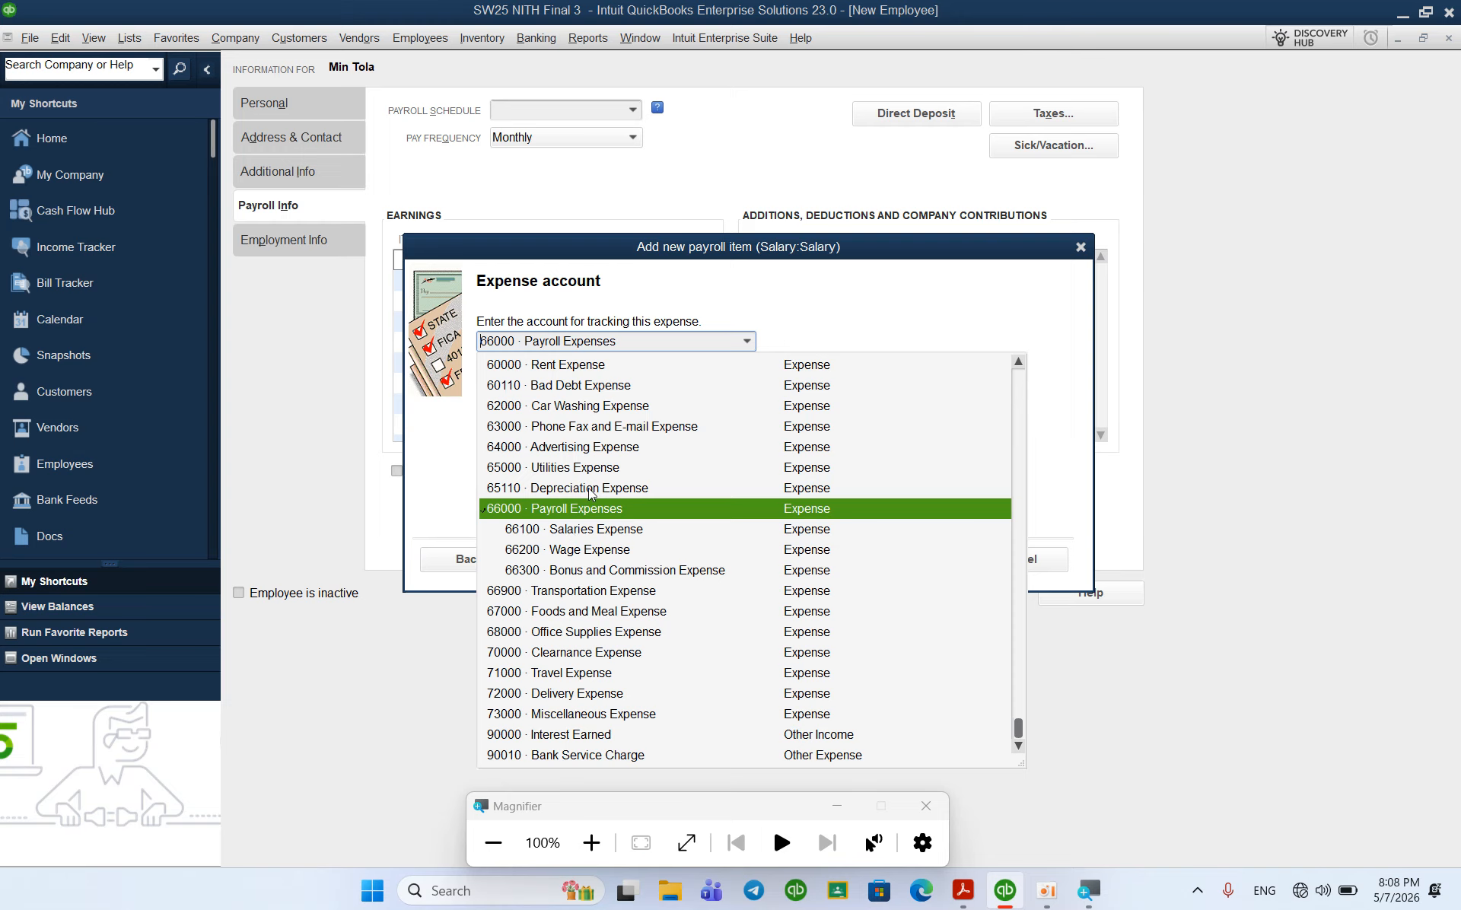
{"action": "scroll", "coordinate": [592, 496], "scroll_direction": "up", "scroll_amount": 15}
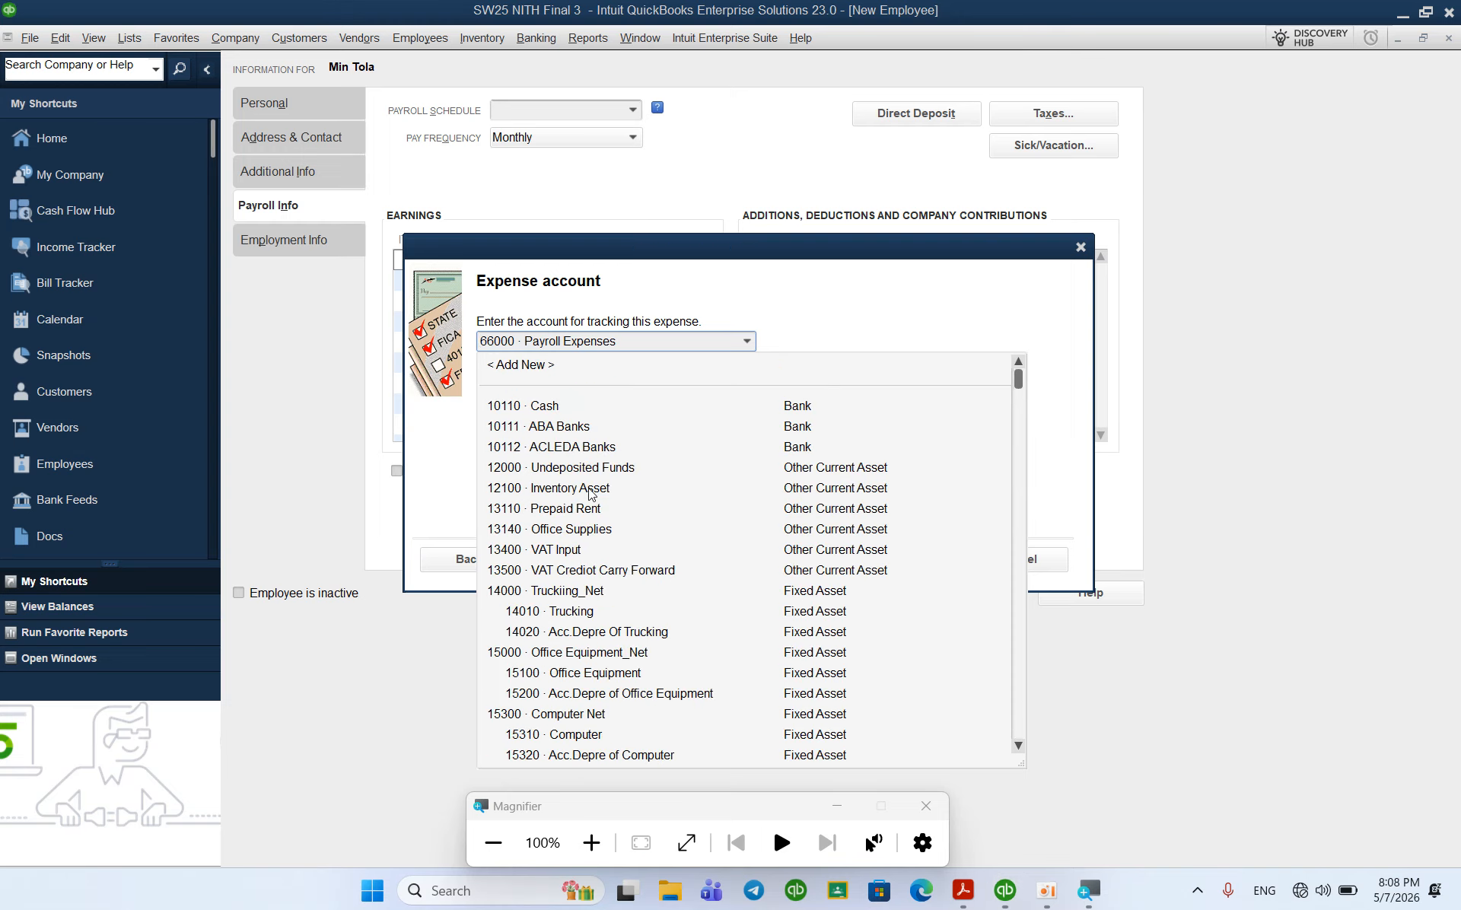
{"action": "left_click", "coordinate": [529, 365]}
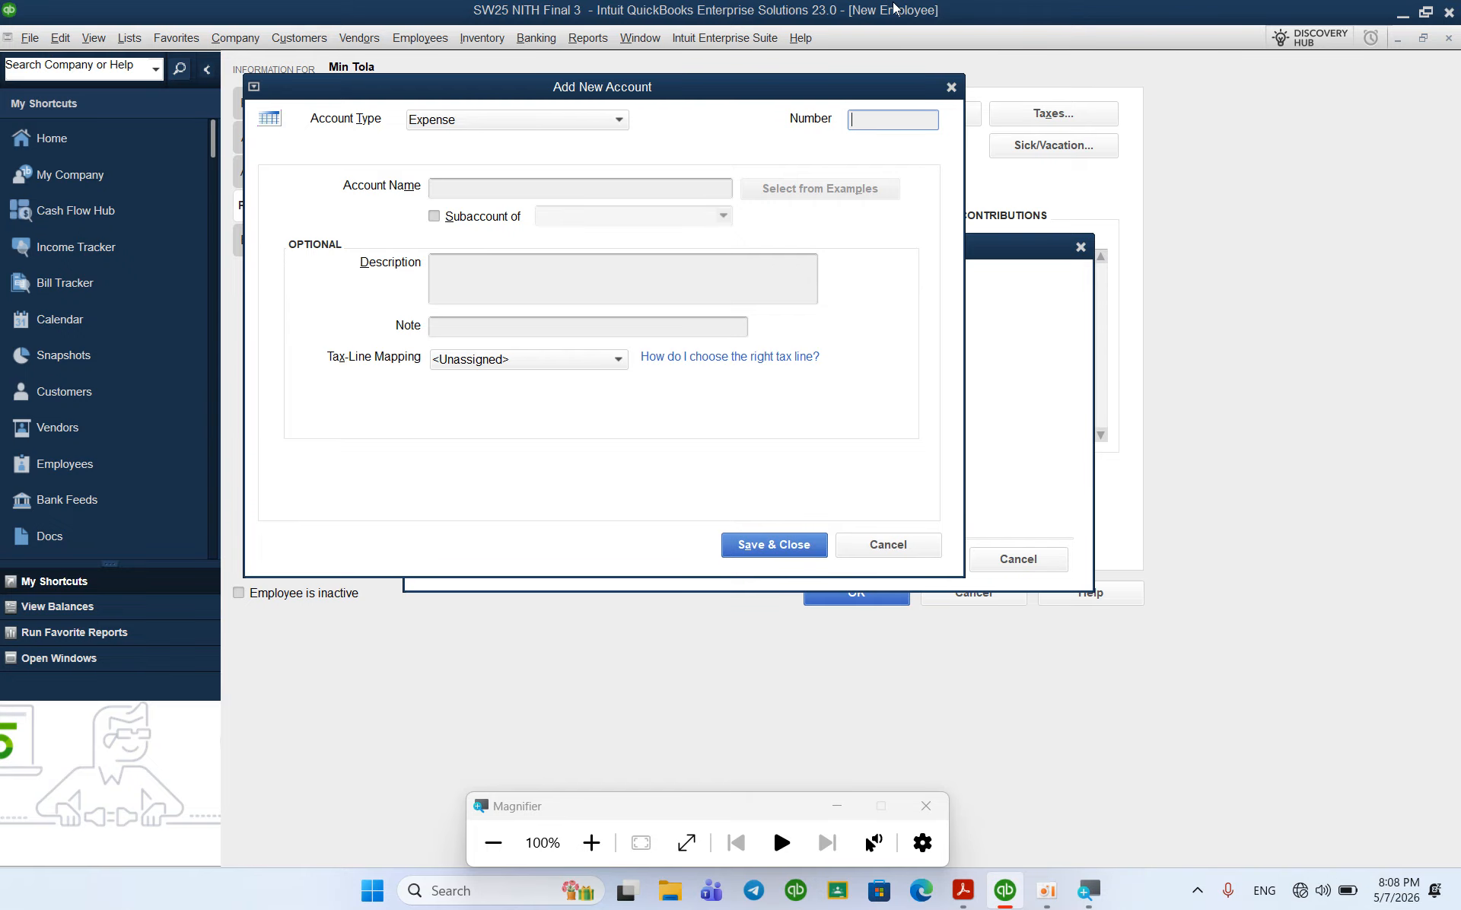
{"action": "left_click", "coordinate": [951, 88]}
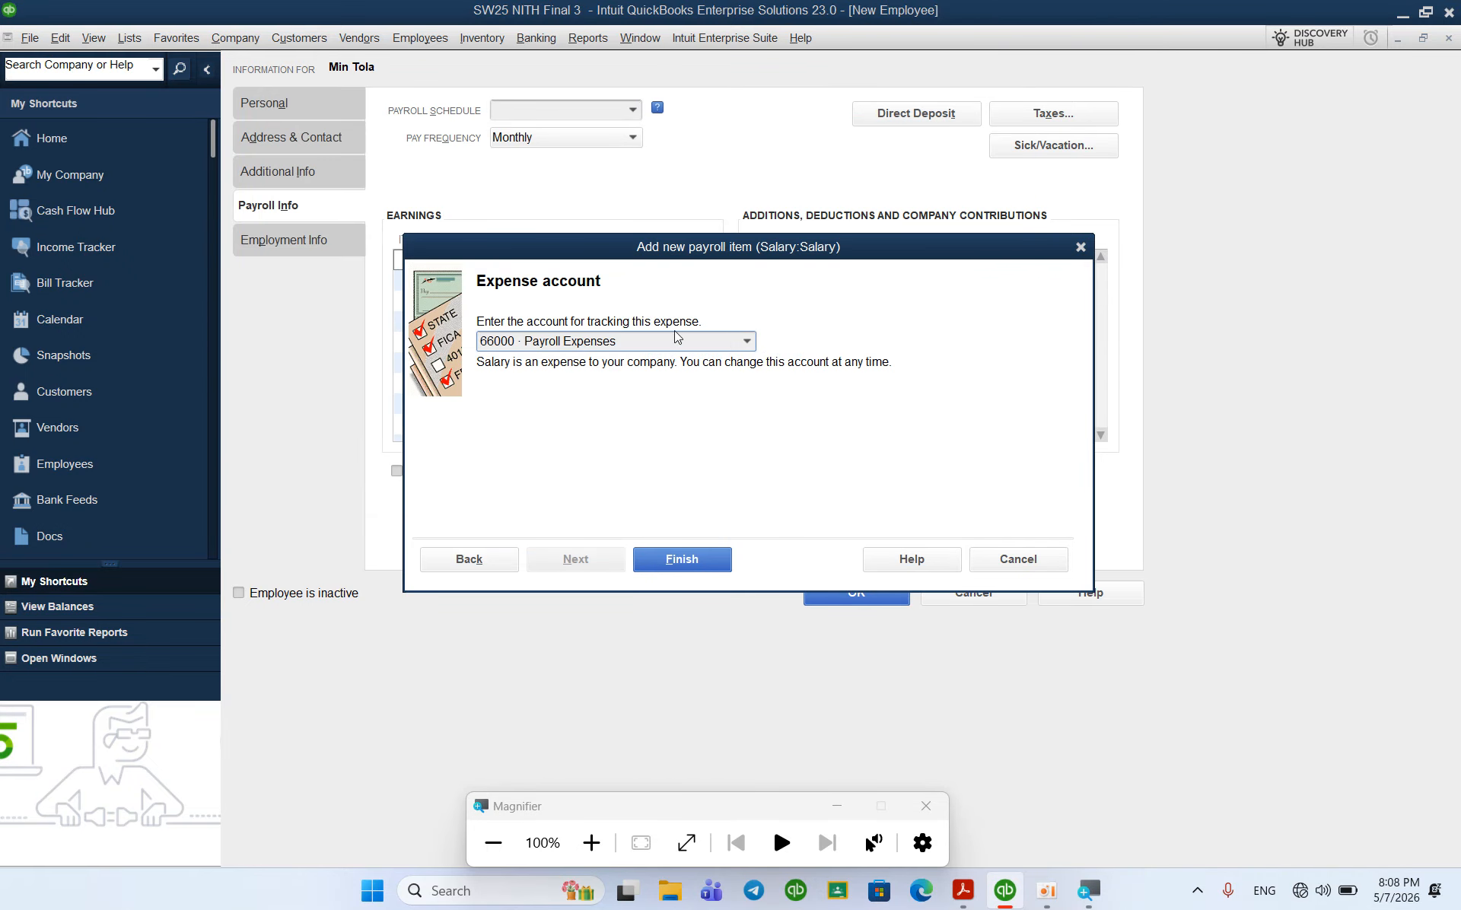
{"action": "left_click", "coordinate": [748, 341]}
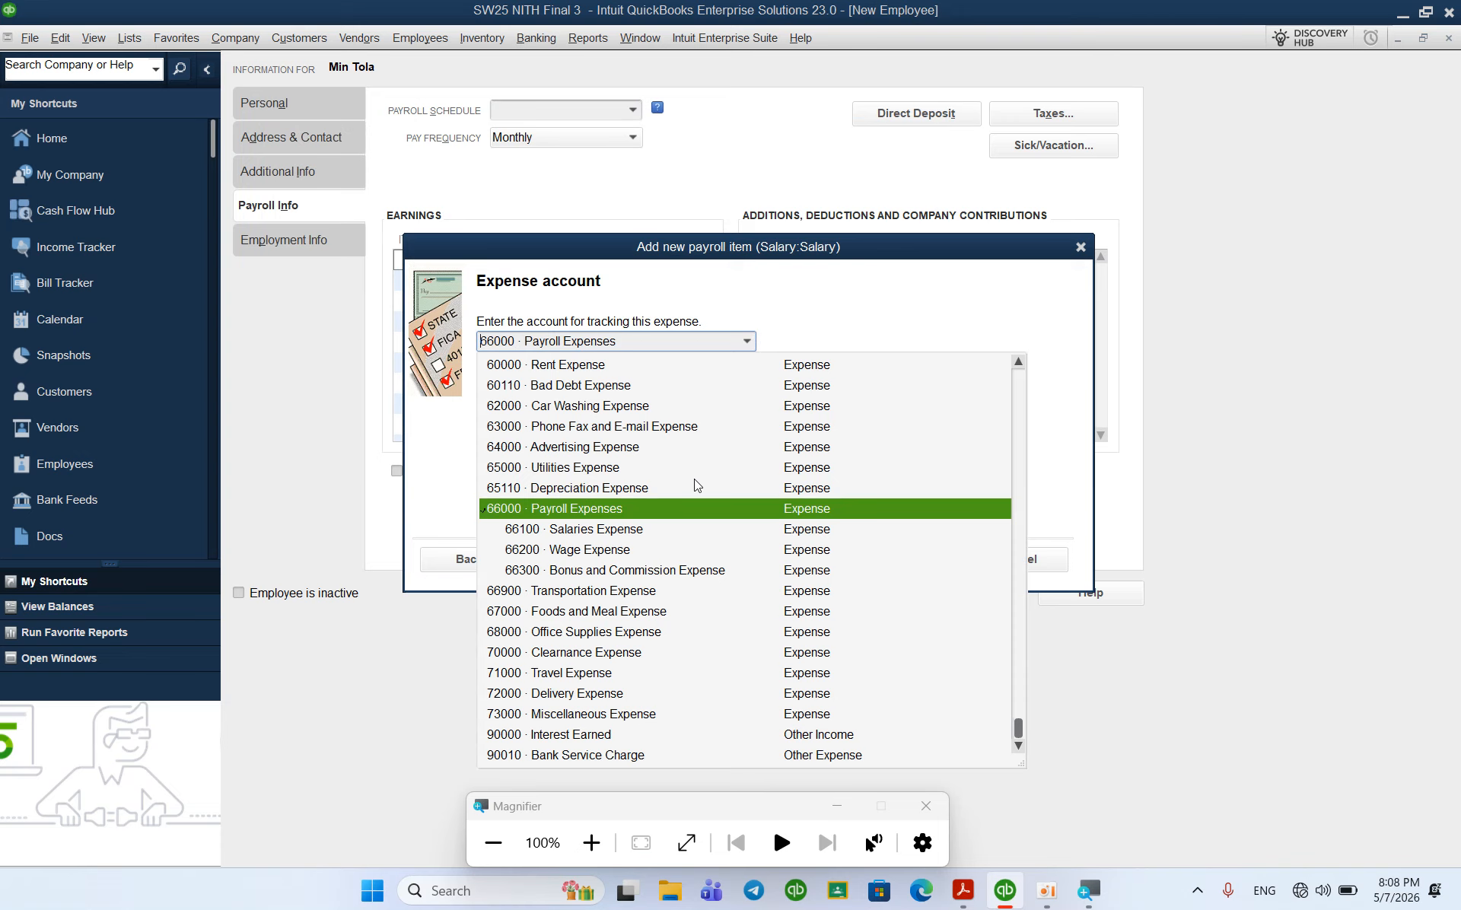
{"action": "left_click", "coordinate": [638, 530]}
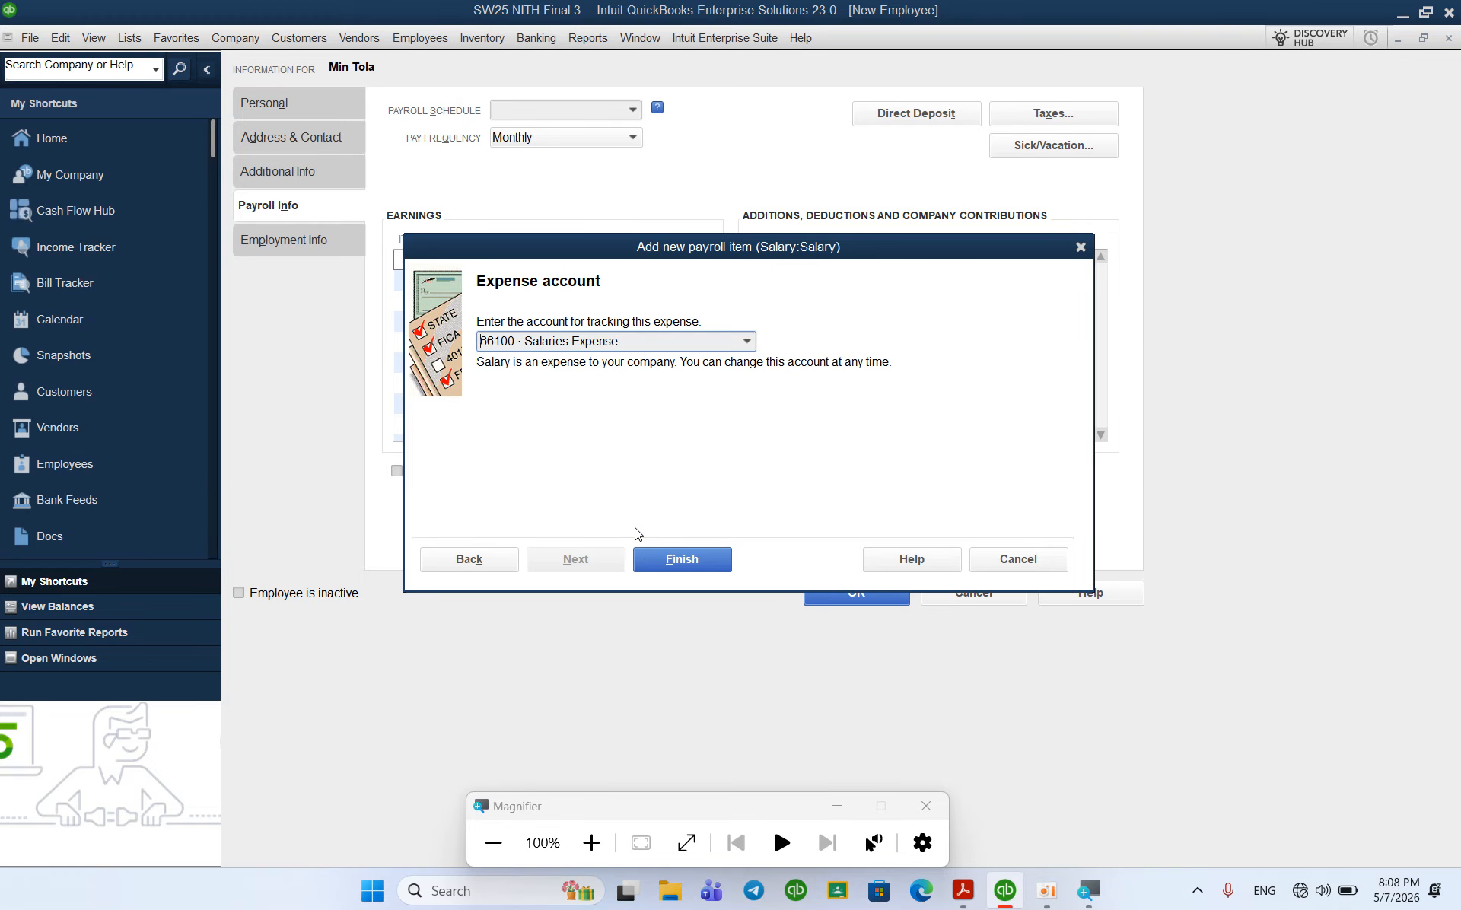
{"action": "left_click", "coordinate": [687, 563]}
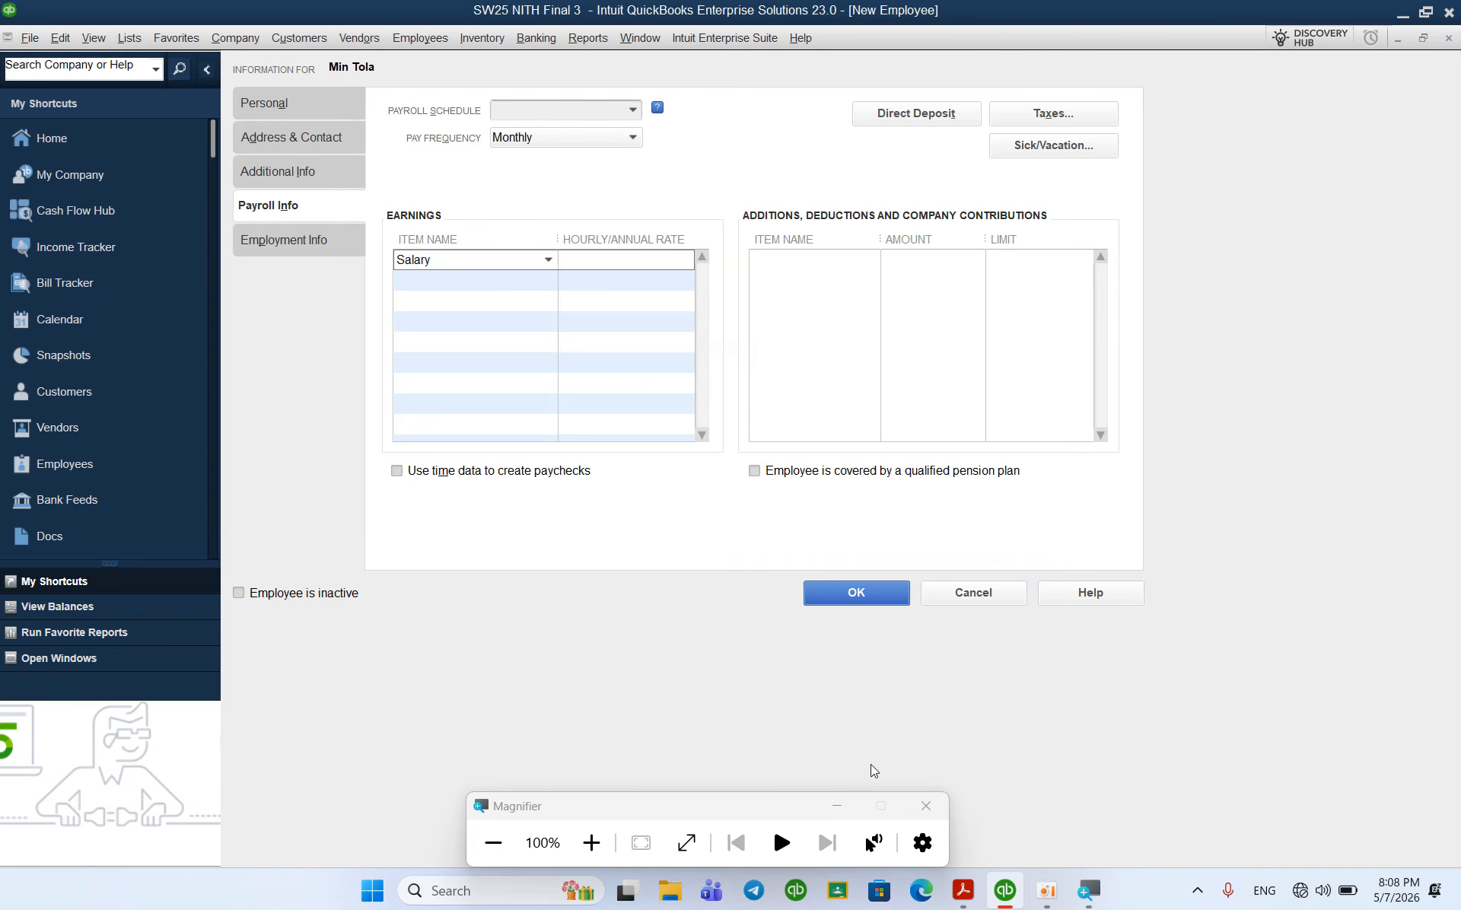
Step: Confirm 800 in the PDF and enter 800 as the Salary rate
{"action": "left_click", "coordinate": [962, 890]}
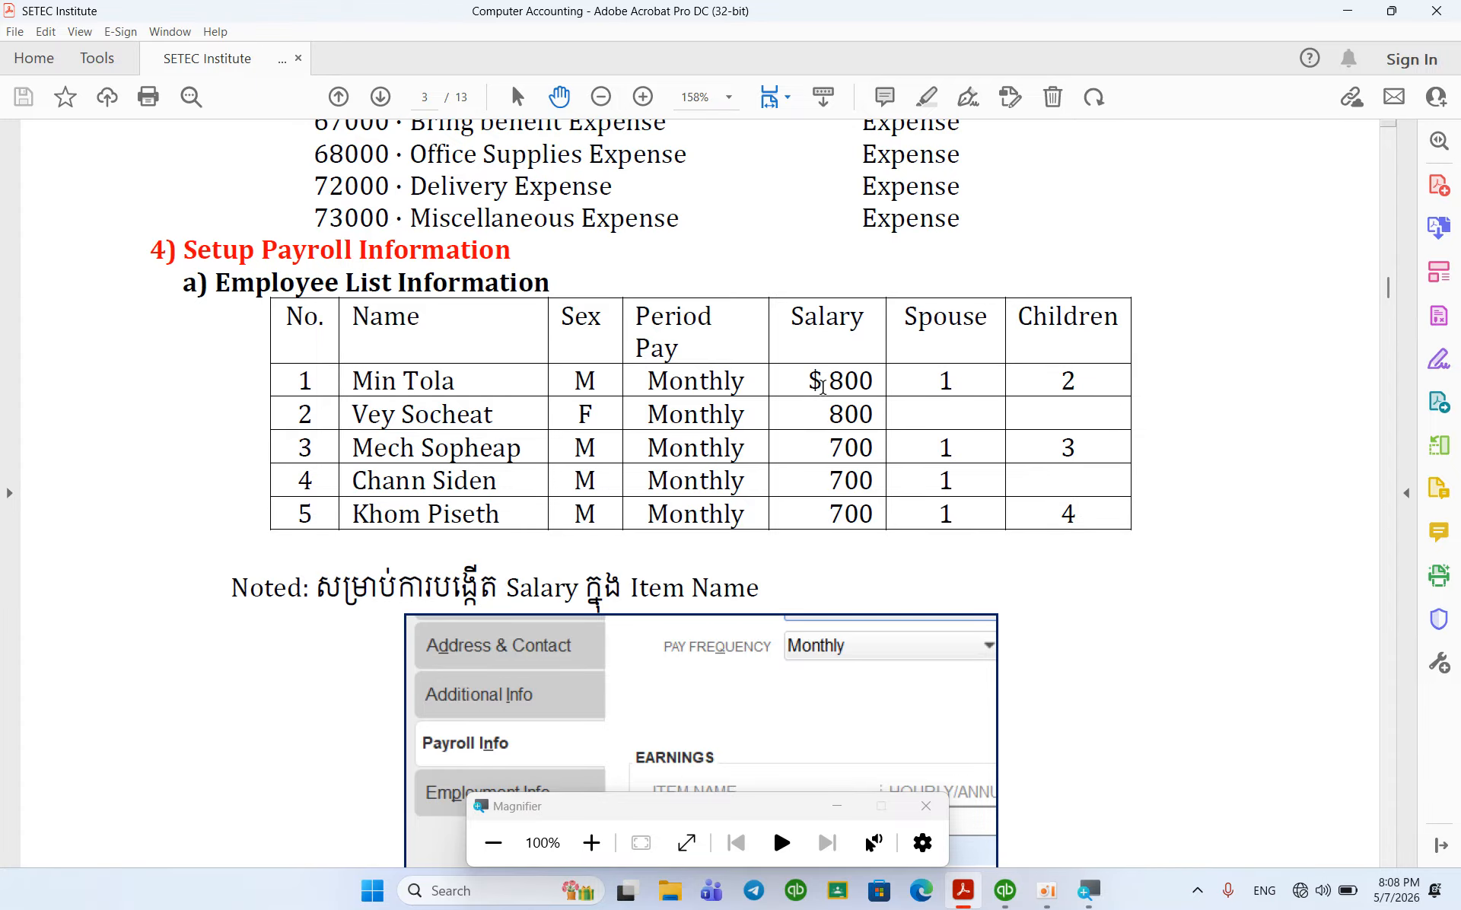
{"action": "left_click_drag", "start_coordinate": [820, 386], "coordinate": [873, 387]}
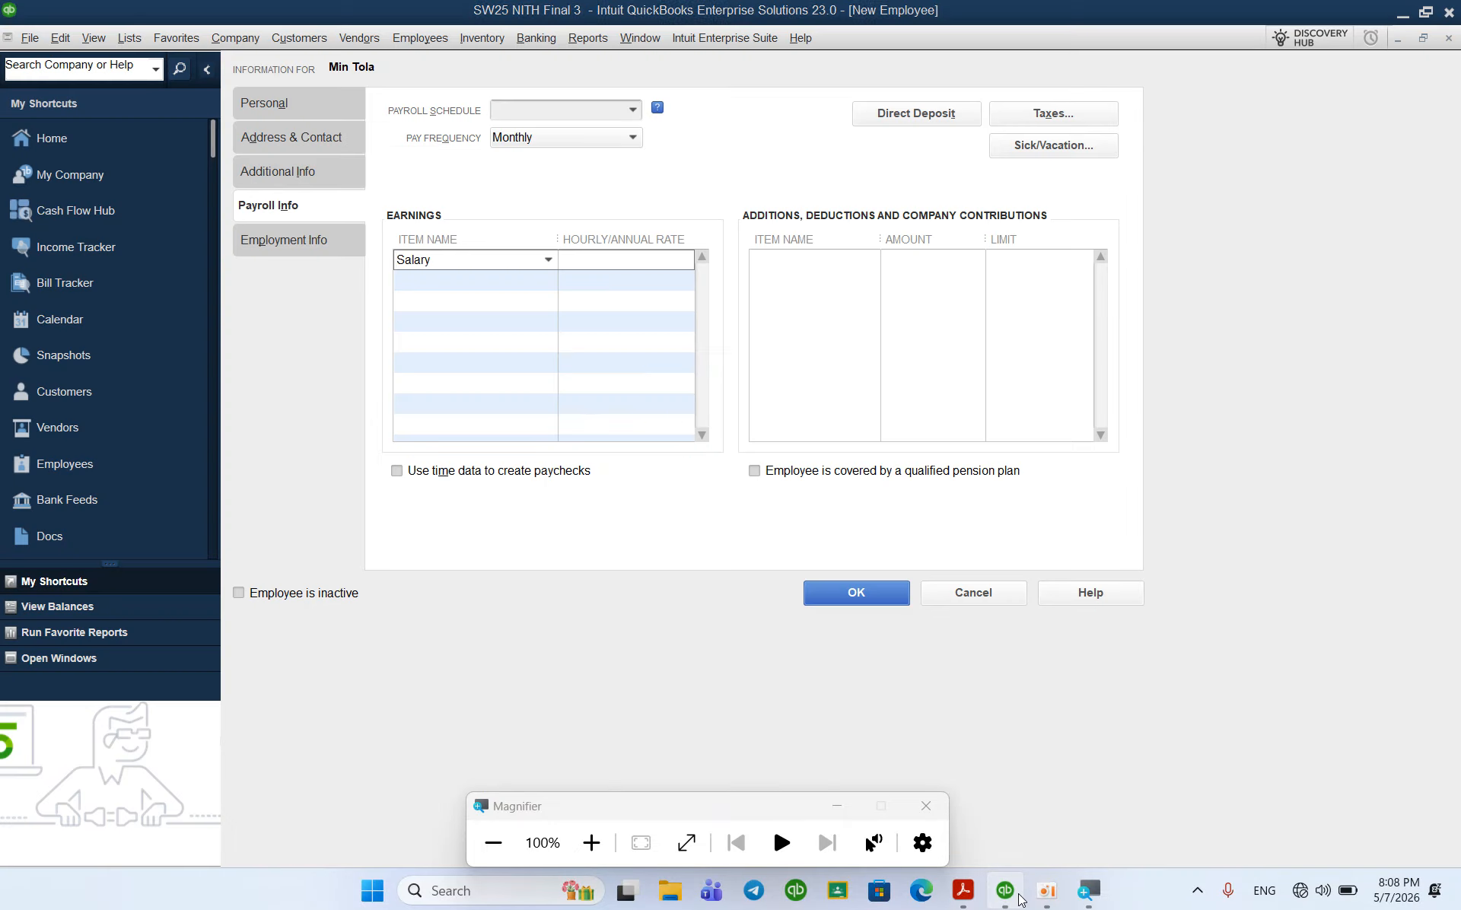
{"action": "left_click", "coordinate": [1004, 890]}
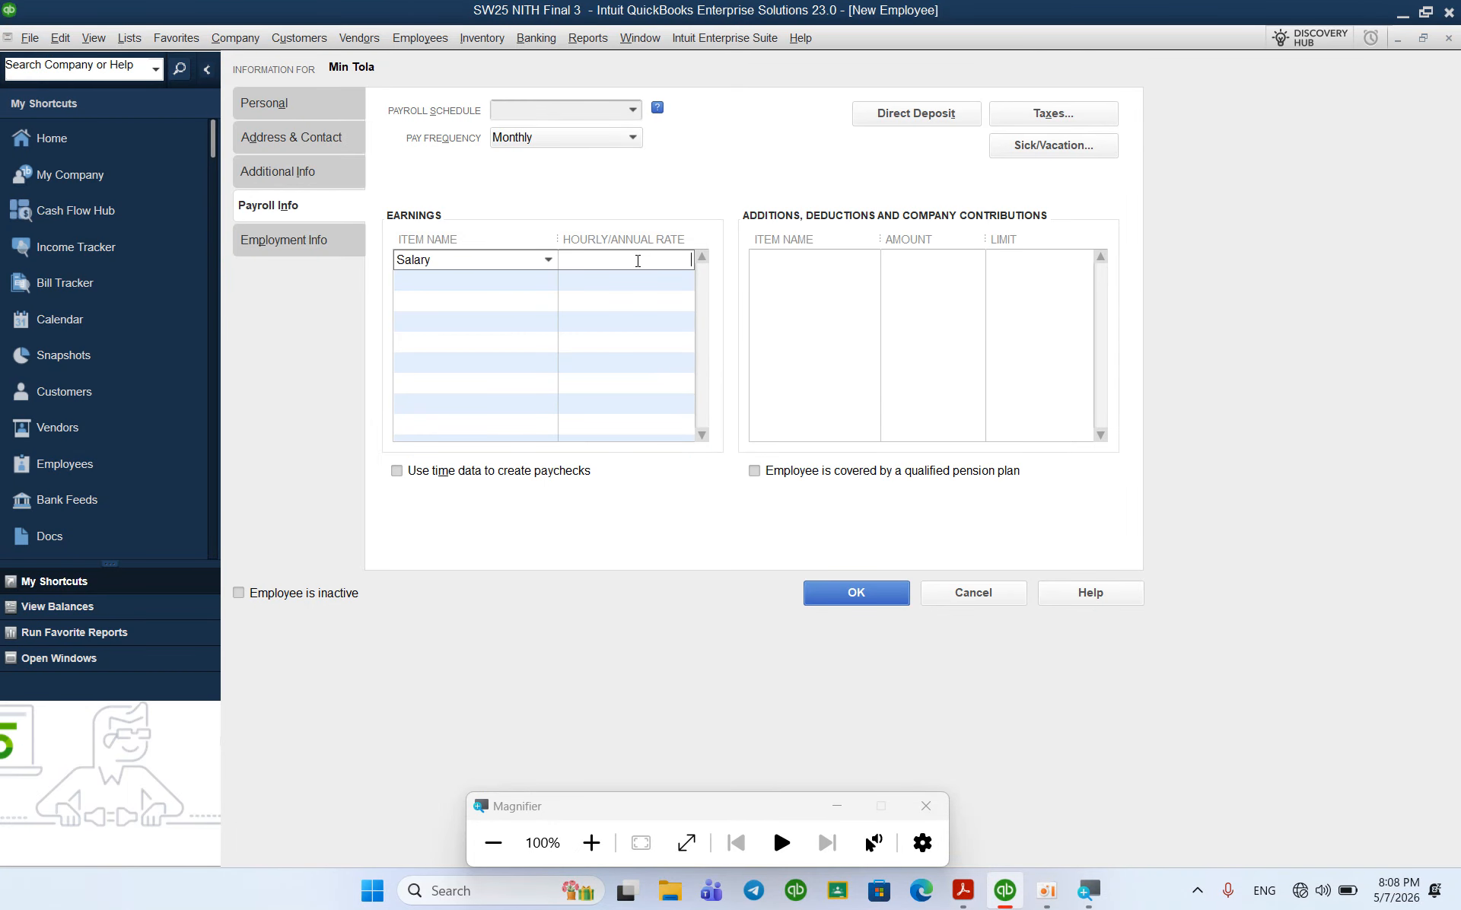
{"action": "type", "text": "800"}
{"action": "key", "text": "Tab"}
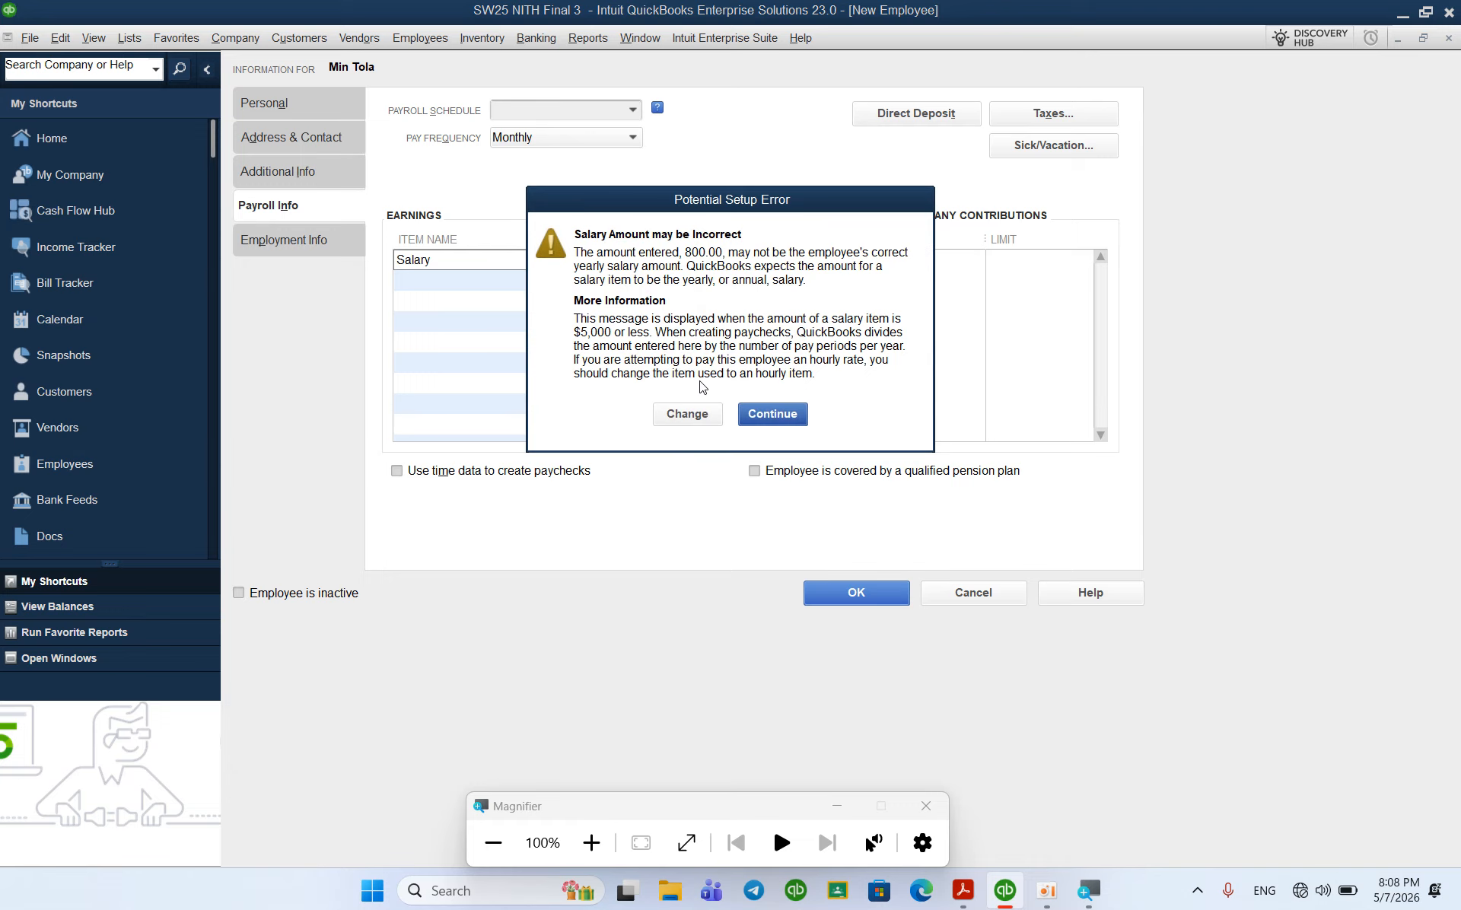
Step: Keep the 800.00 amount and save the employee without extra tax setup
{"action": "left_click", "coordinate": [768, 417]}
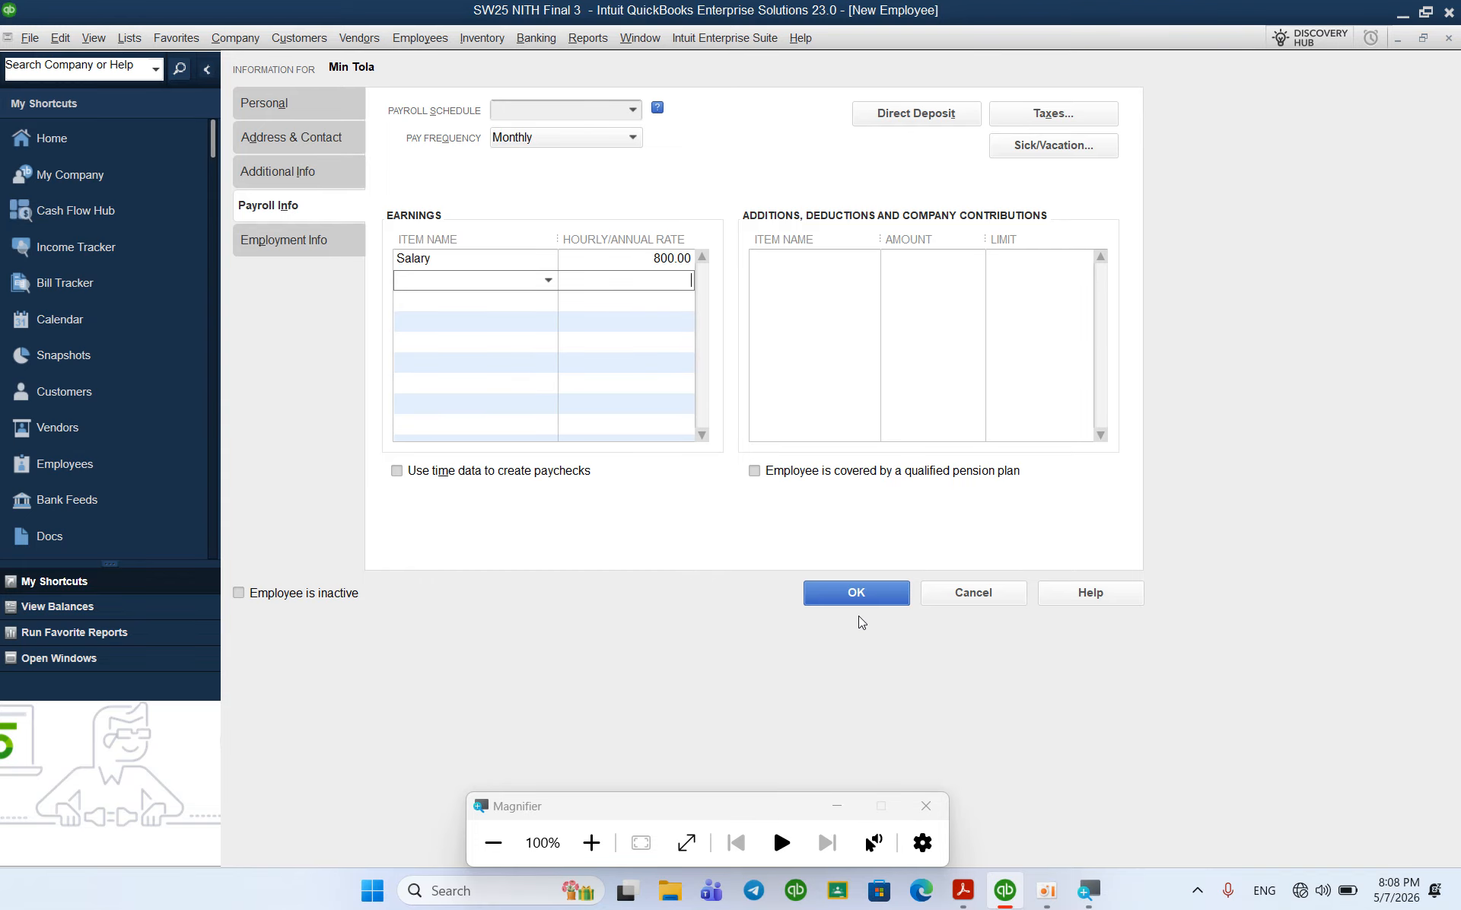
{"action": "left_click", "coordinate": [827, 586]}
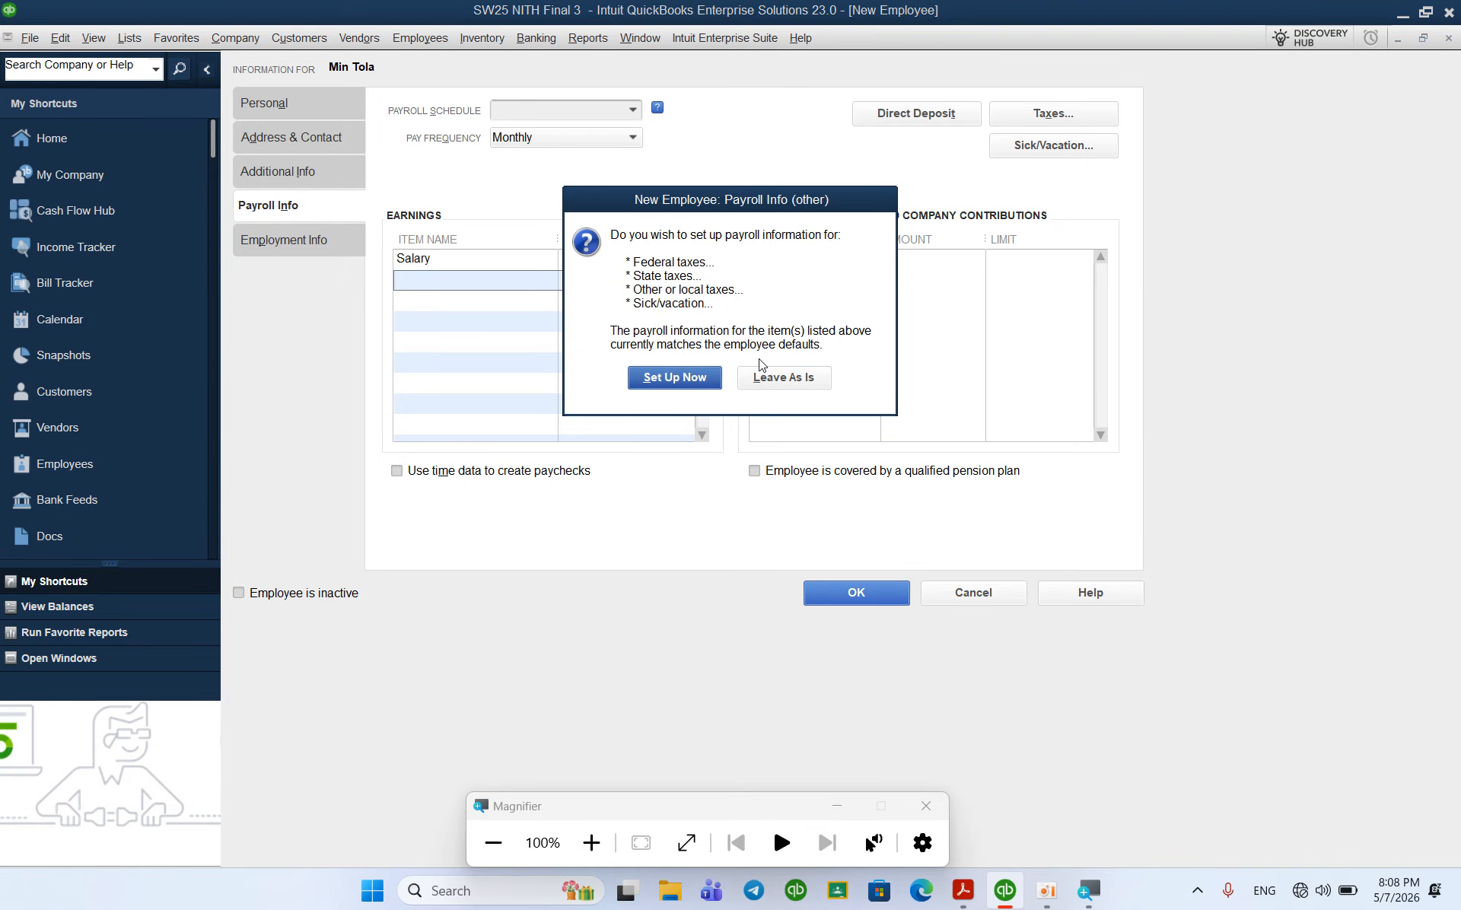
{"action": "left_click", "coordinate": [782, 377]}
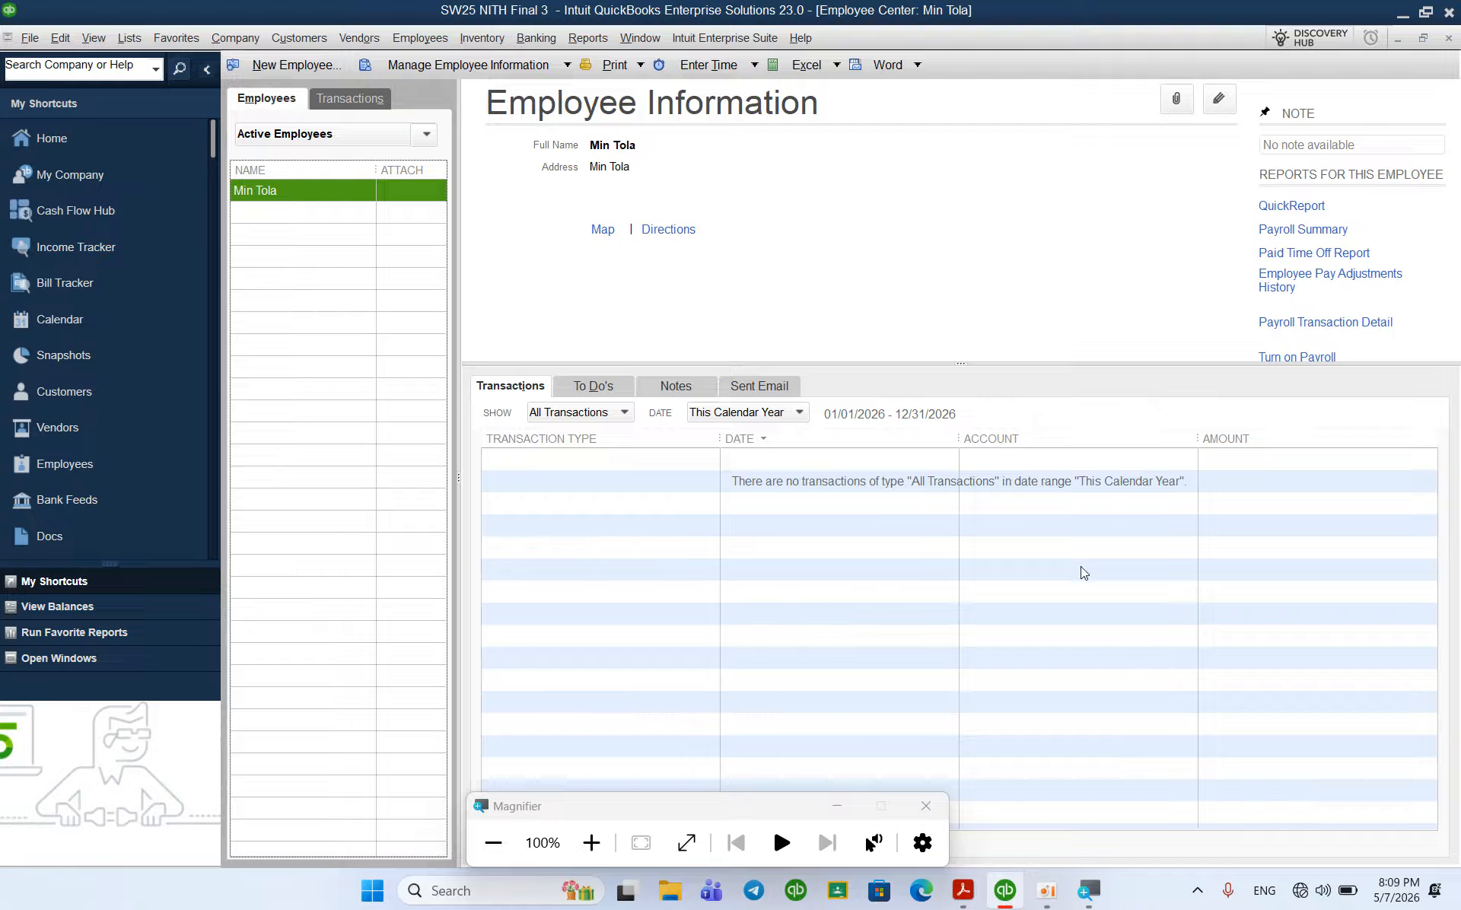
Step: Close the Magnifier and scroll the course PDF down to page 4's 5- Item List table
{"action": "left_click", "coordinate": [925, 805]}
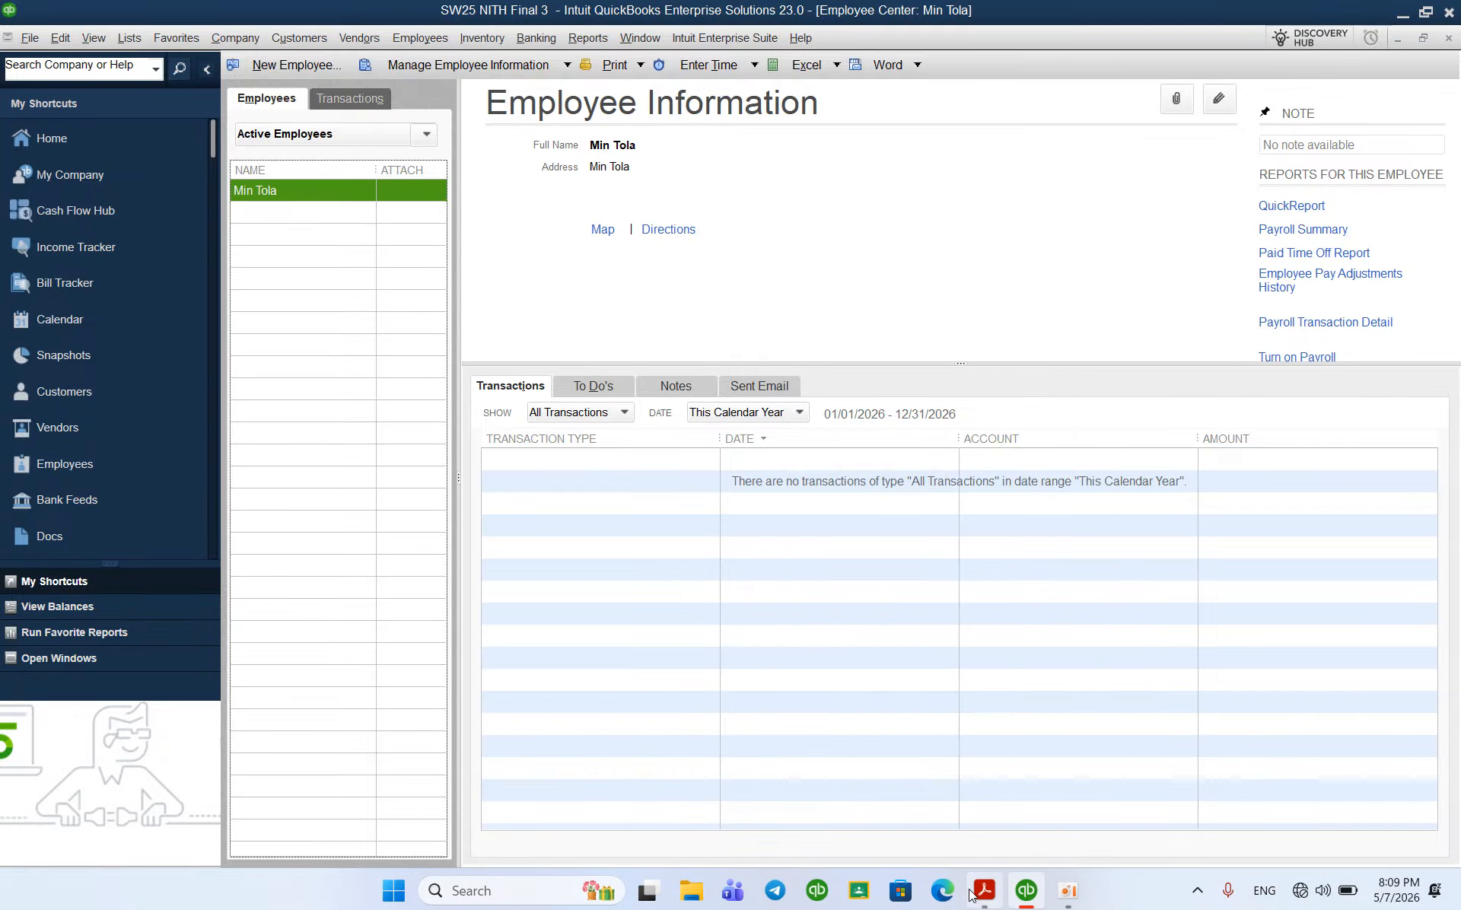
{"action": "left_click", "coordinate": [983, 890]}
{"action": "scroll", "coordinate": [796, 632], "scroll_direction": "down", "scroll_amount": 2}
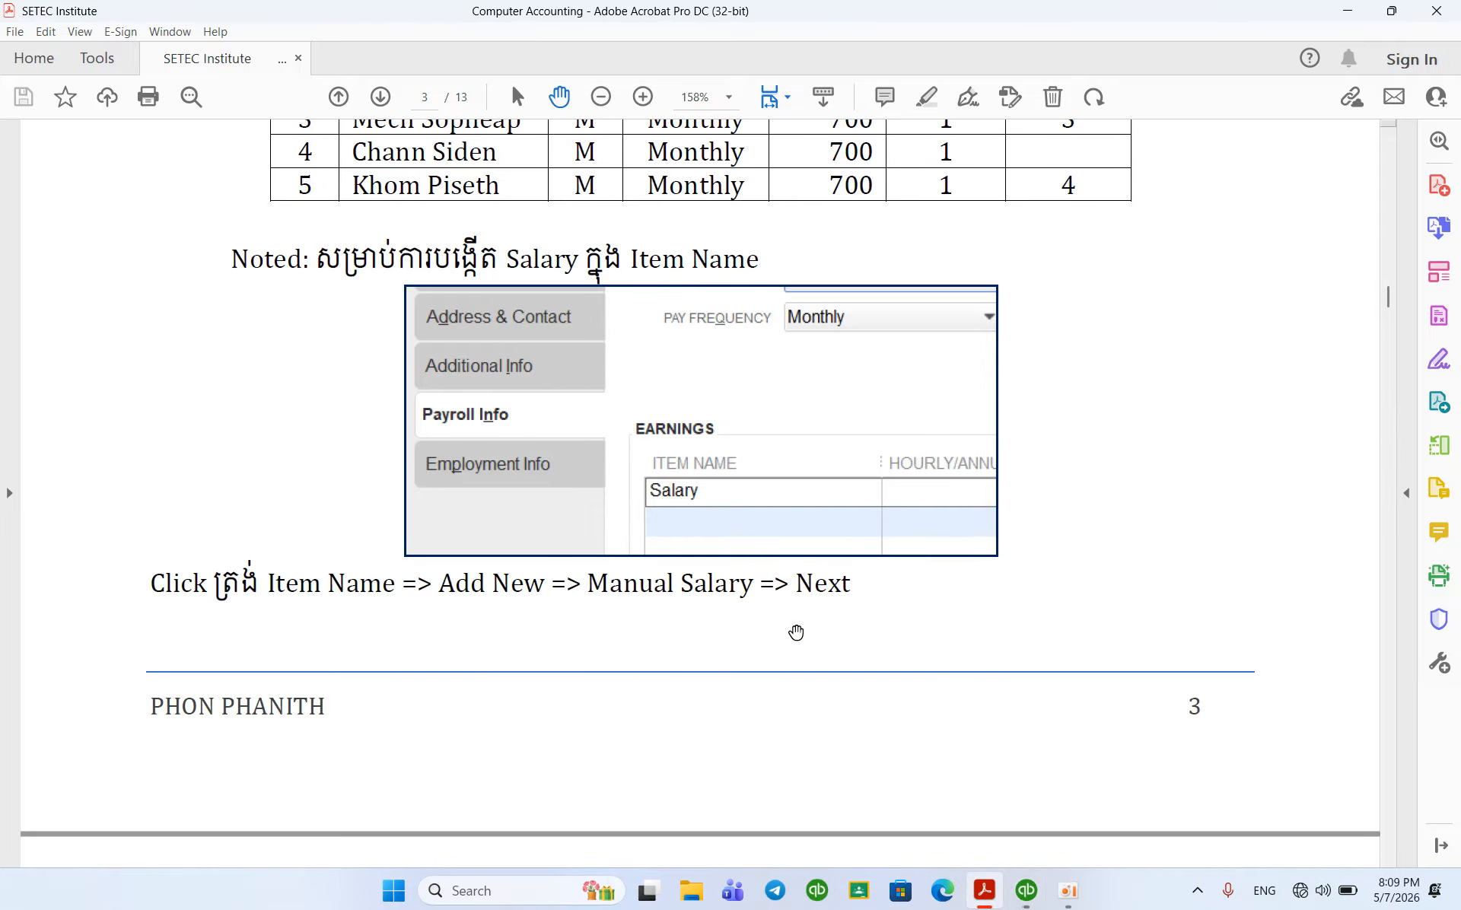
{"action": "scroll", "coordinate": [796, 632], "scroll_direction": "down", "scroll_amount": 1}
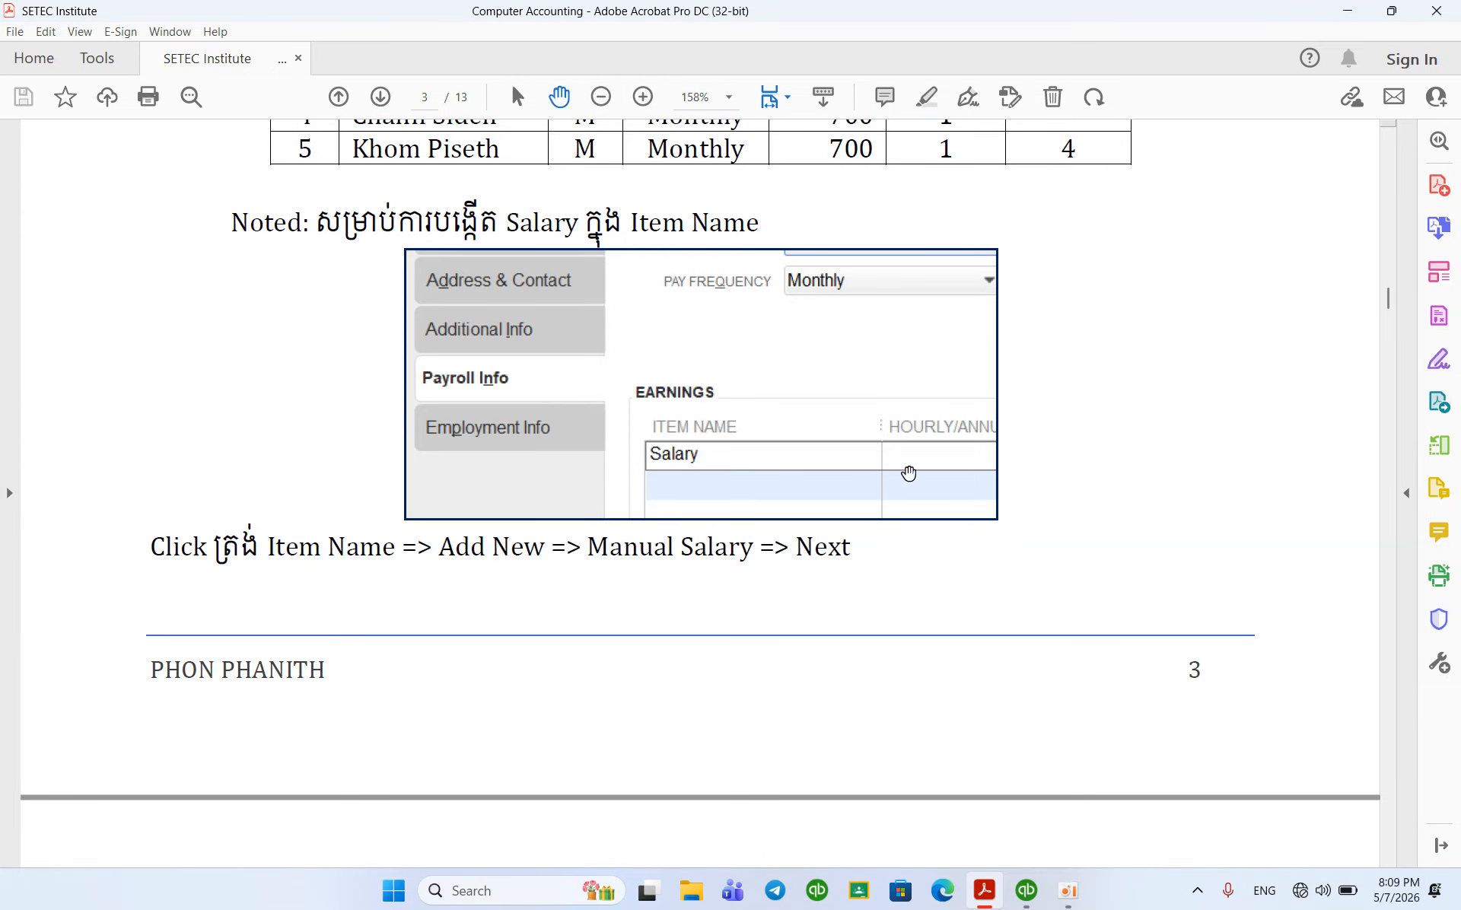
{"action": "scroll", "coordinate": [710, 581], "scroll_direction": "down", "scroll_amount": 18}
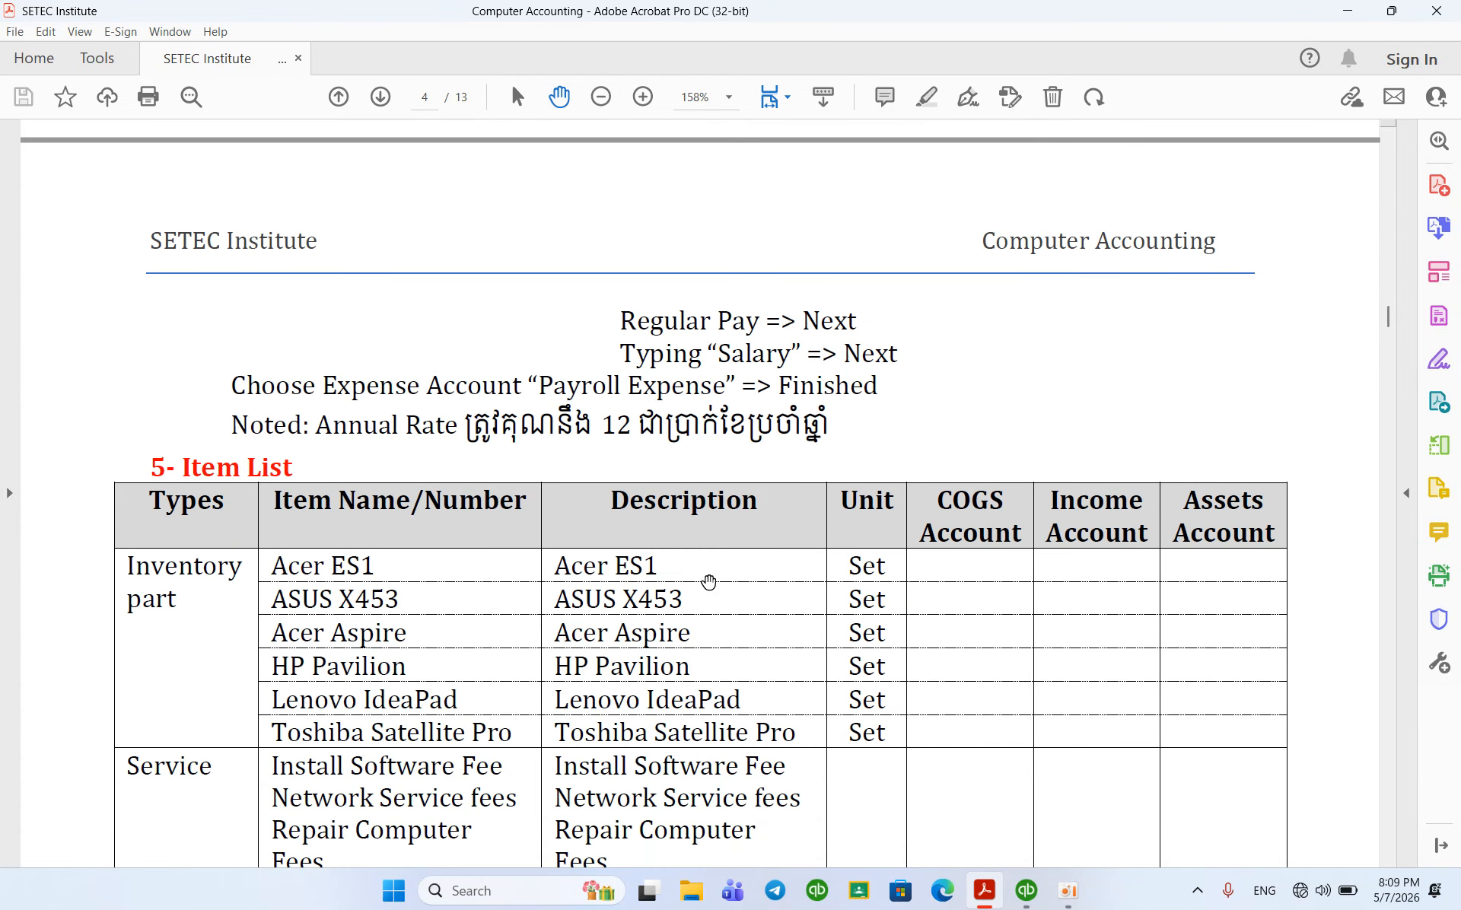
{"action": "scroll", "coordinate": [708, 582], "scroll_direction": "down", "scroll_amount": 7}
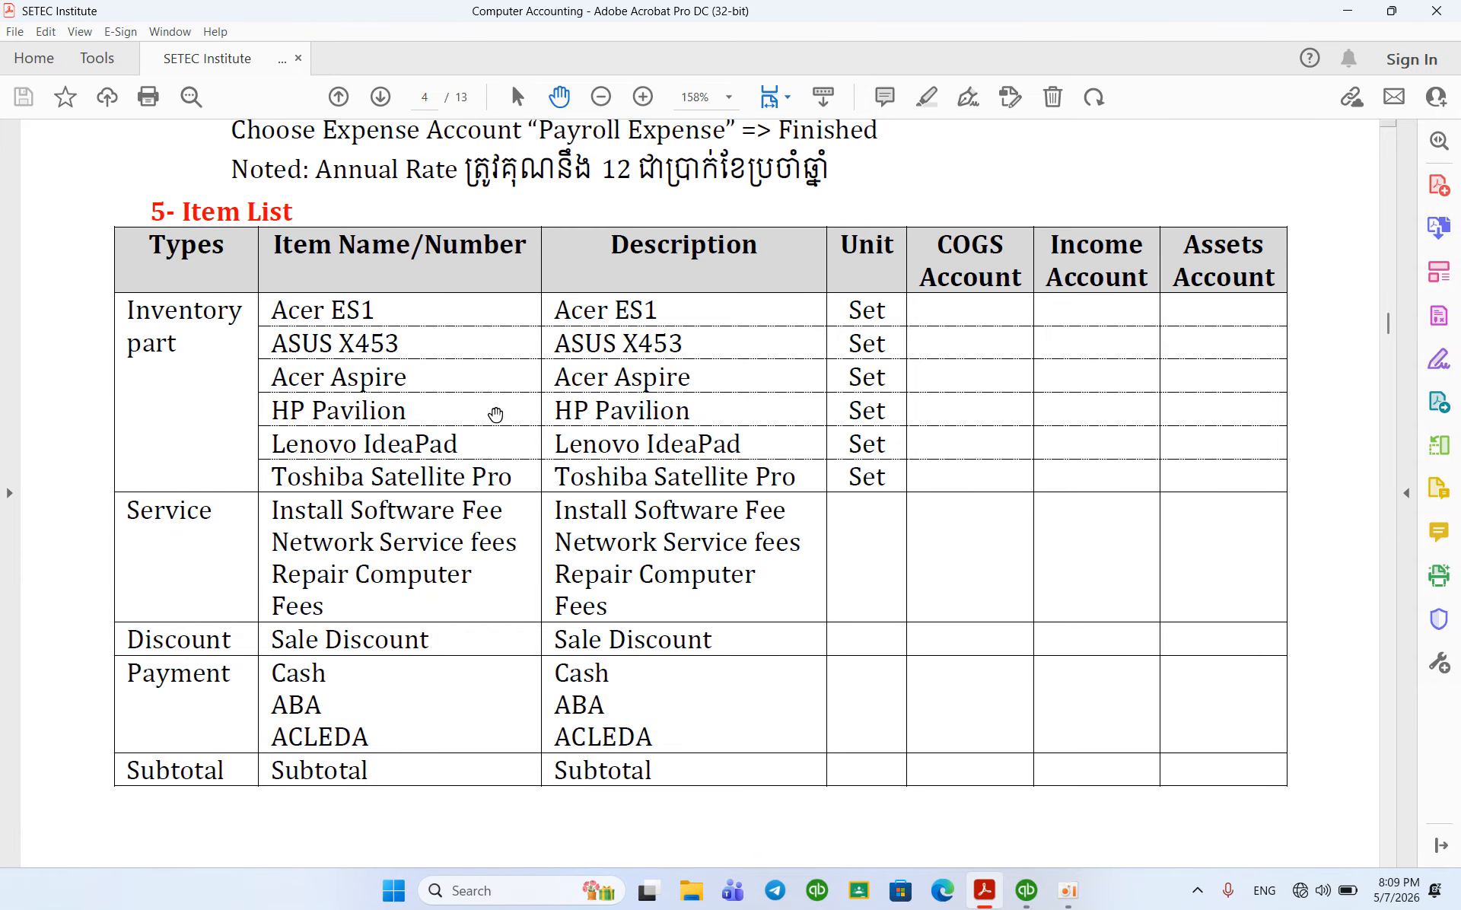
{"action": "scroll", "coordinate": [216, 252], "scroll_direction": "down", "scroll_amount": 1}
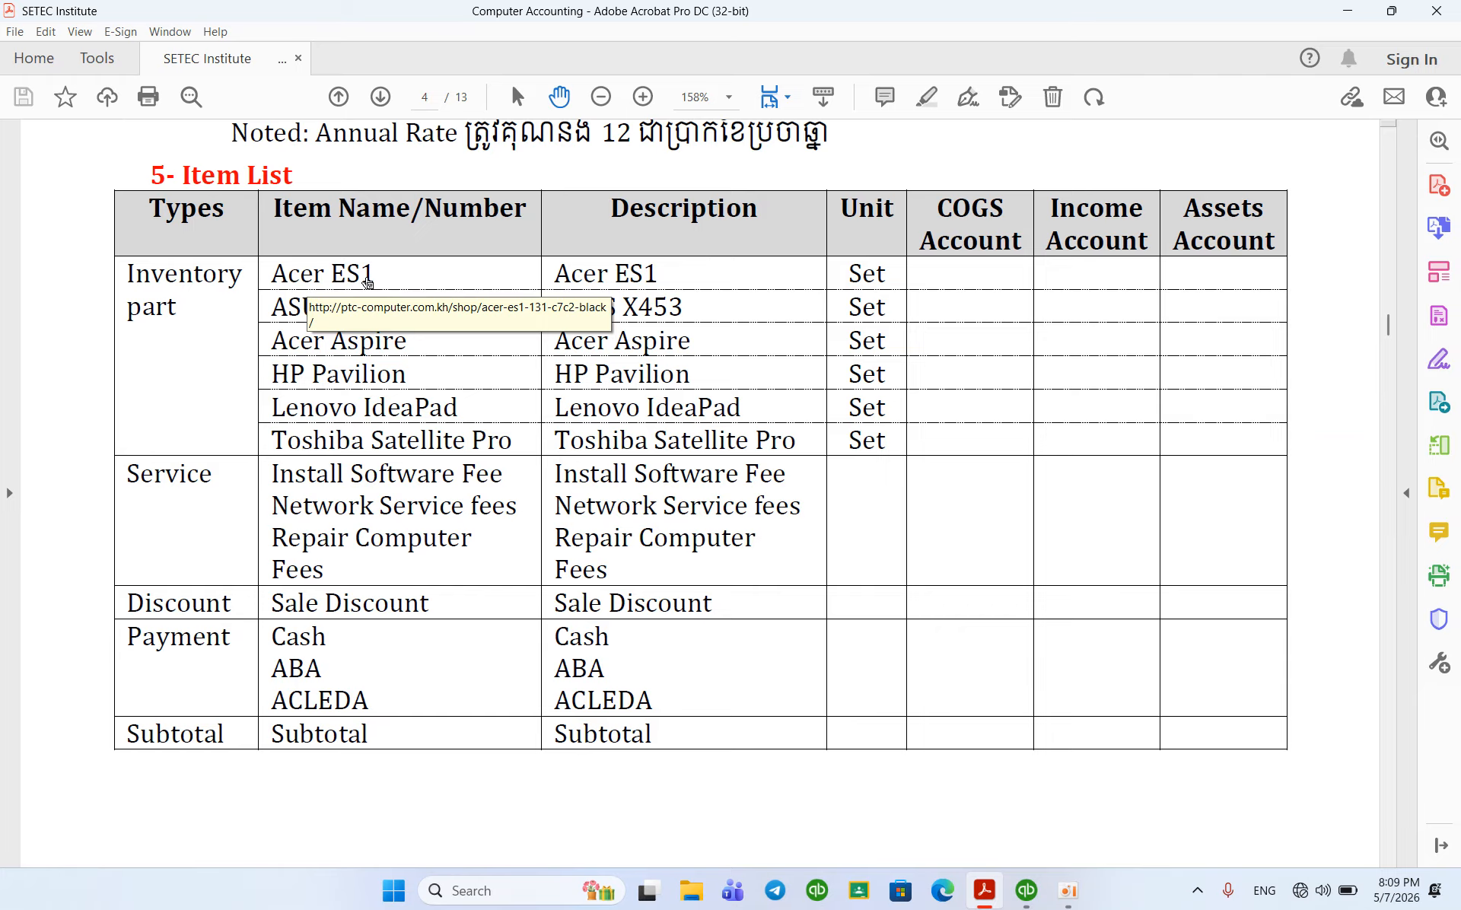
Step: Try the Acer ES1 product link, close the Chrome window that fails to load, and return to QuickBooks
{"action": "left_click", "coordinate": [344, 283]}
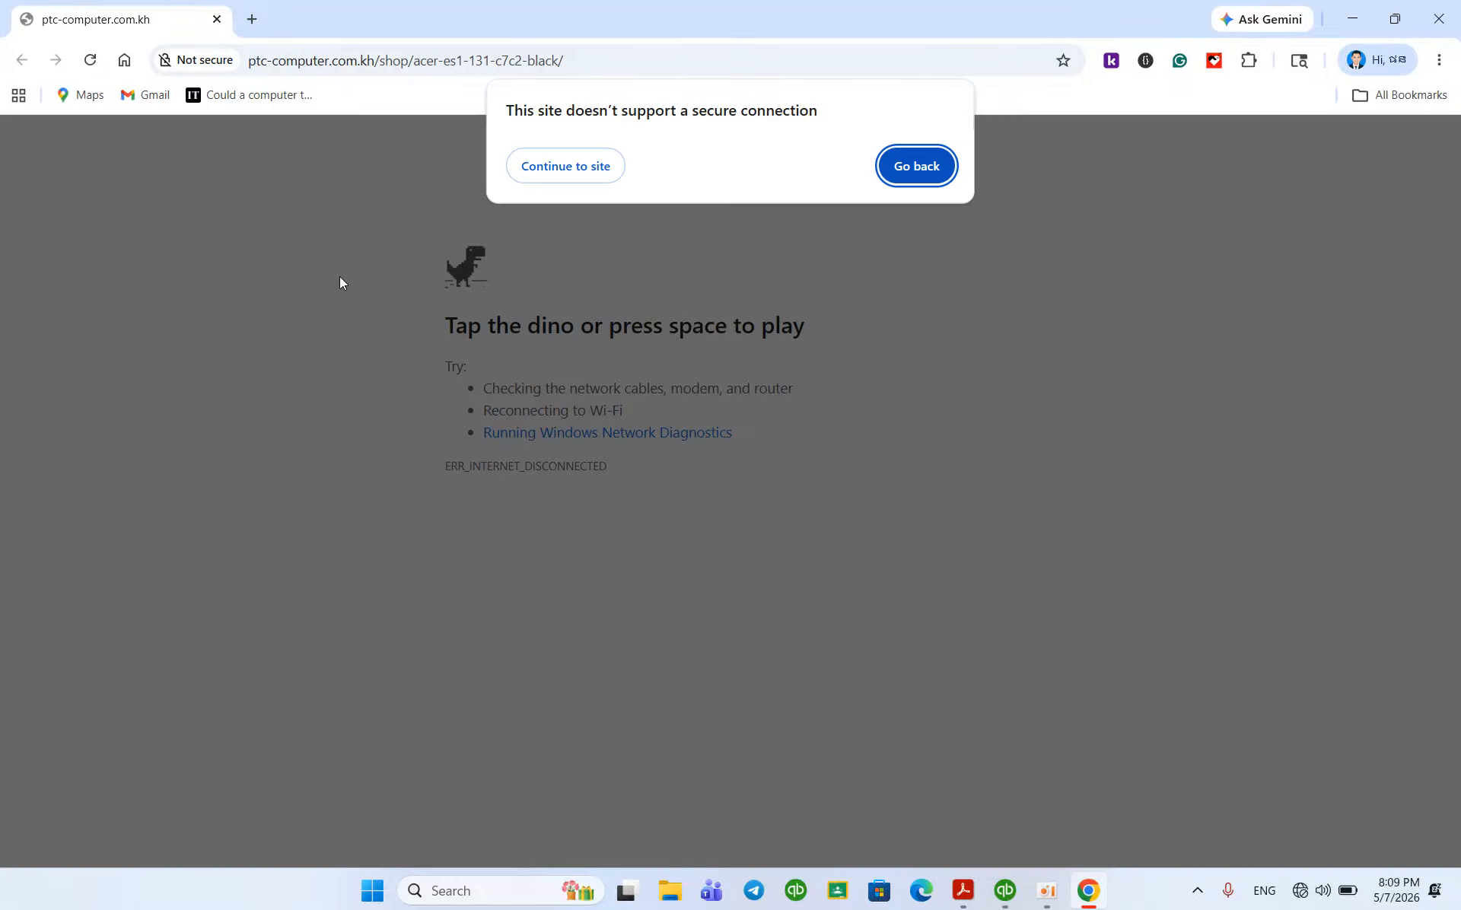
{"action": "key", "text": "Return"}
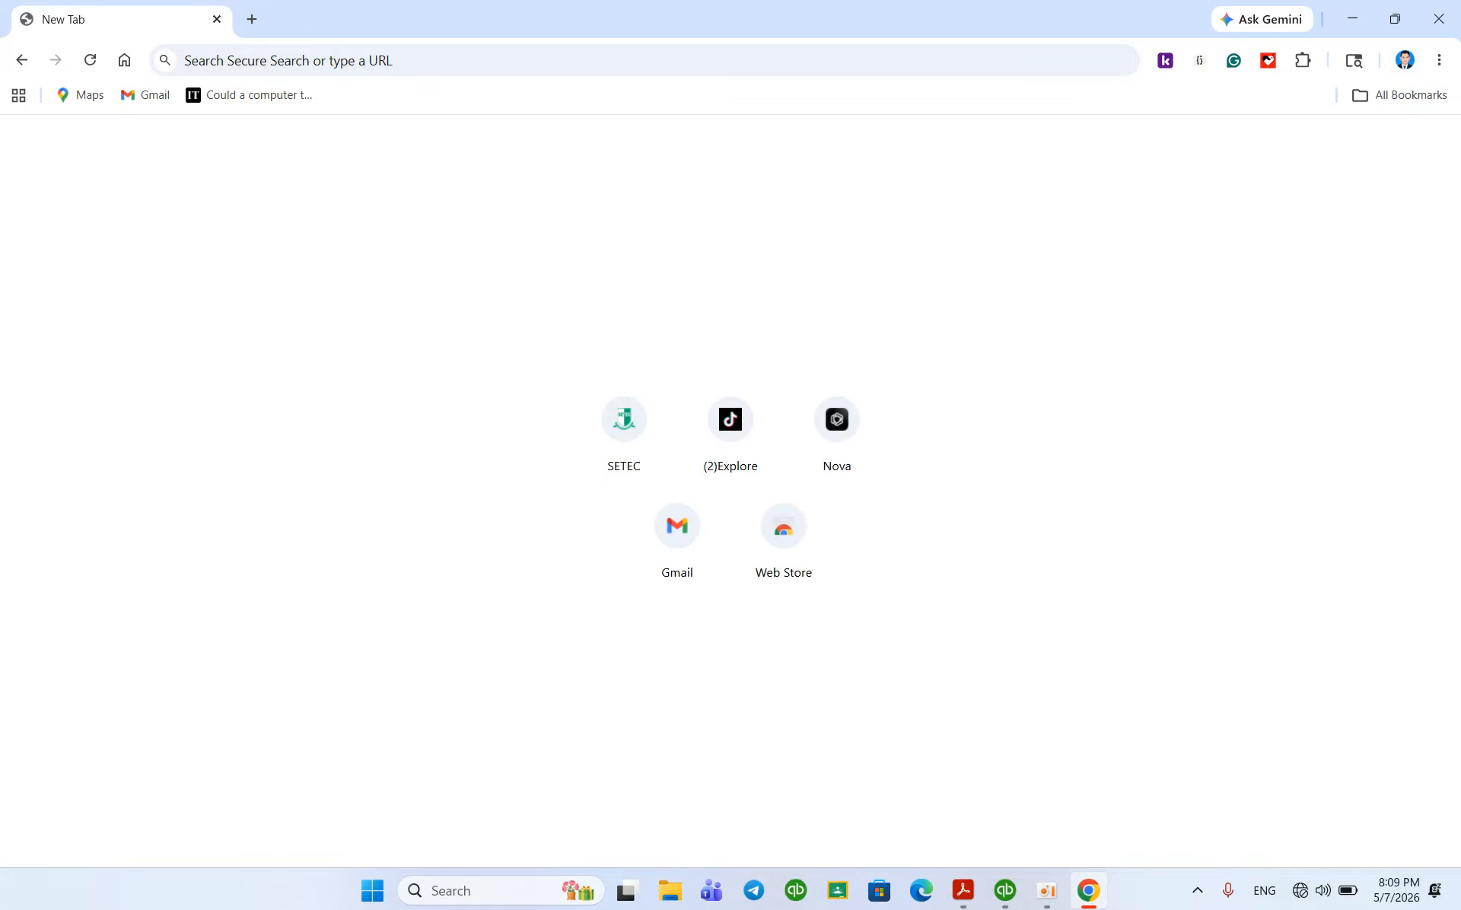
{"action": "left_click", "coordinate": [1438, 18]}
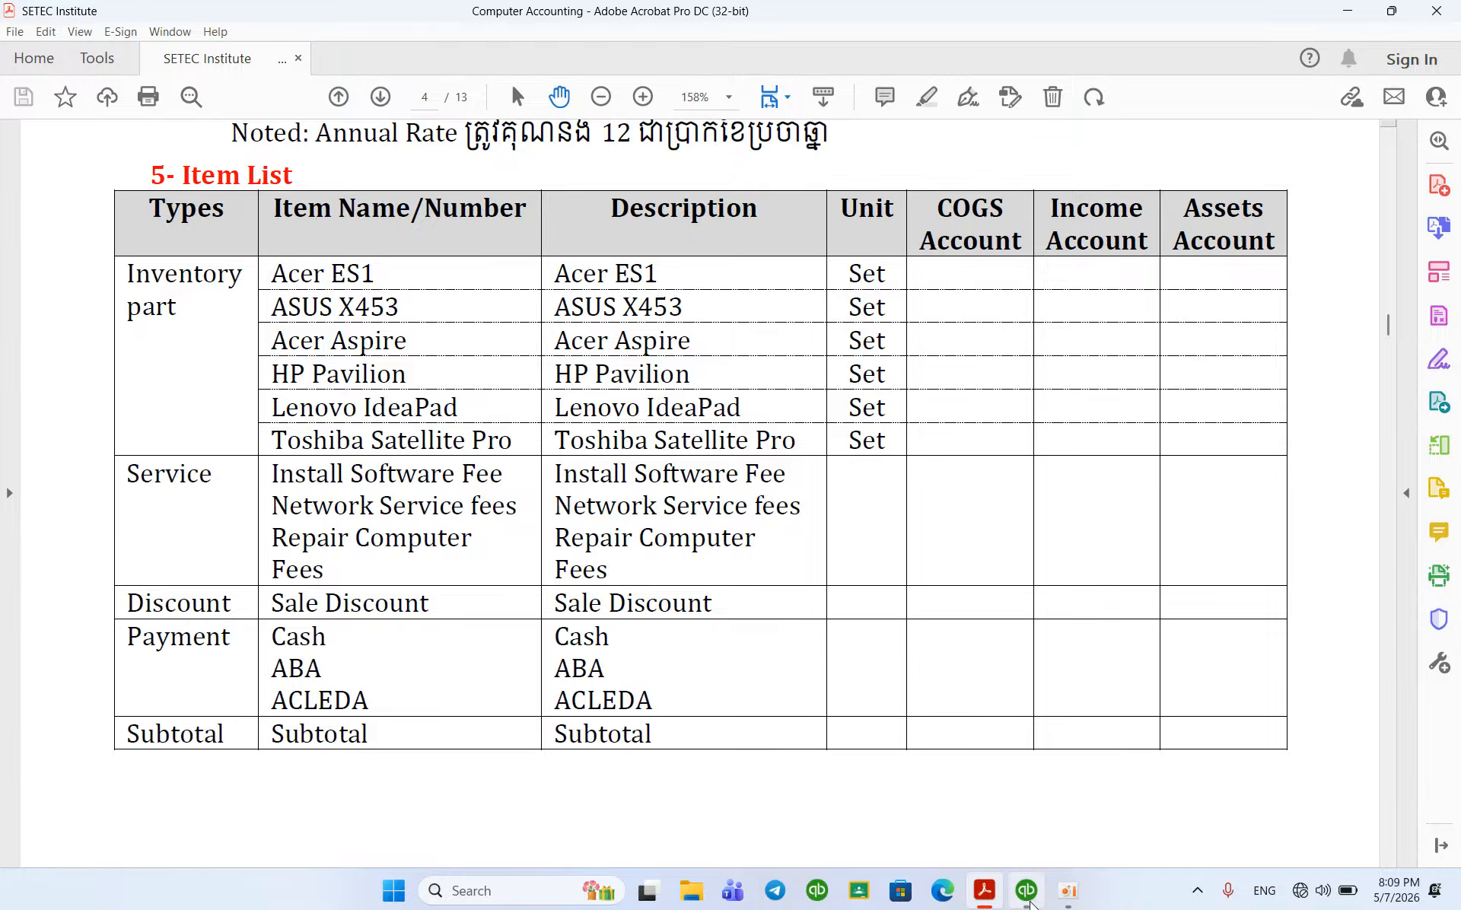
{"action": "left_click", "coordinate": [1026, 890]}
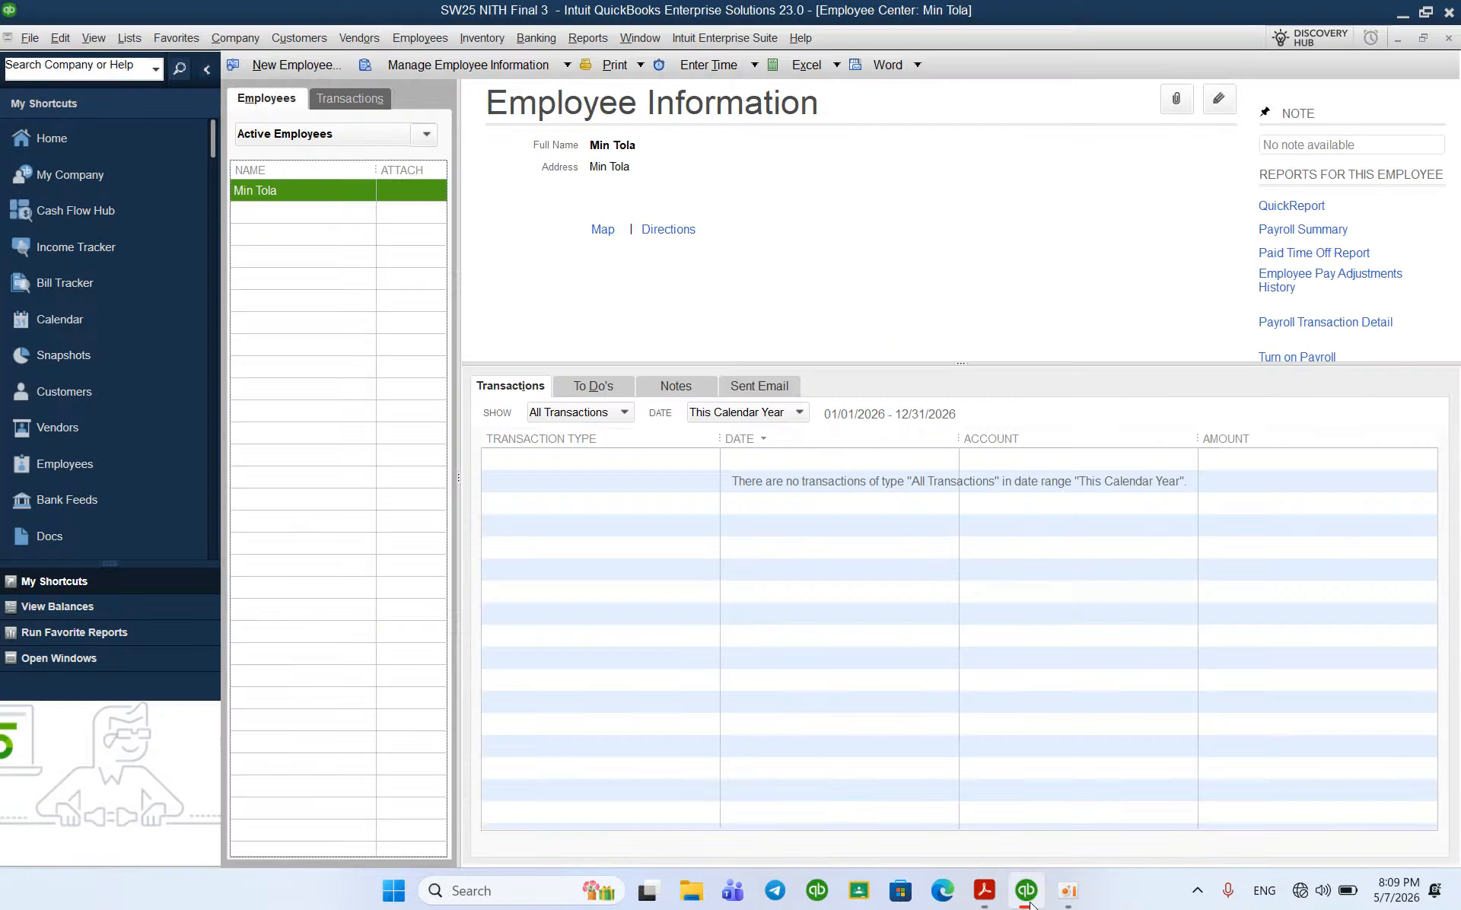
Step: From the Item List, start a new Inventory Part item named ACER ES1, then consult the PDF's item list
{"action": "left_click", "coordinate": [138, 42]}
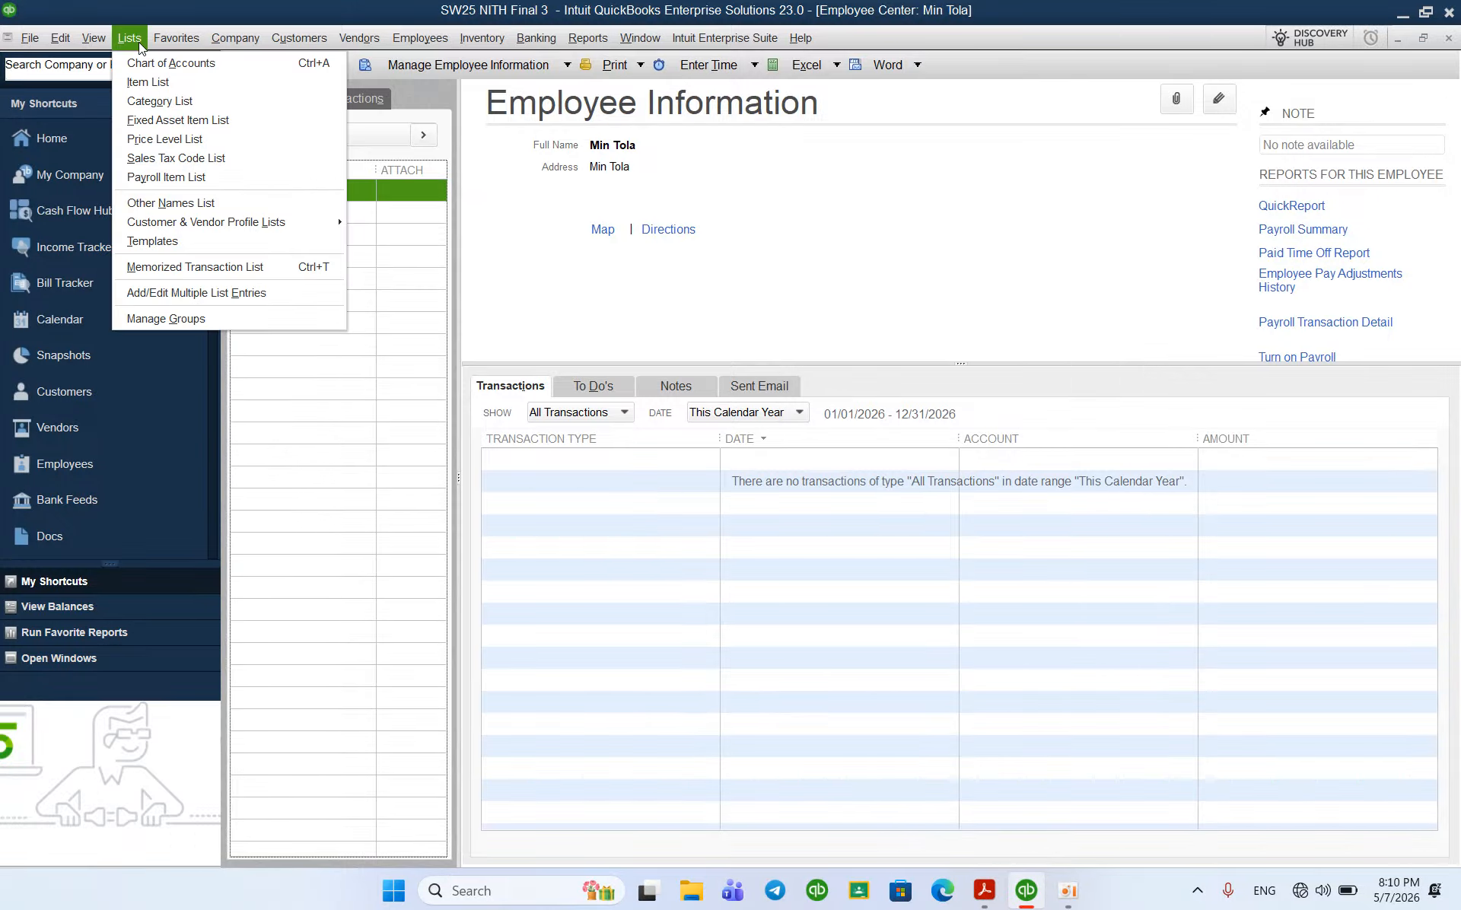
{"action": "left_click", "coordinate": [151, 79]}
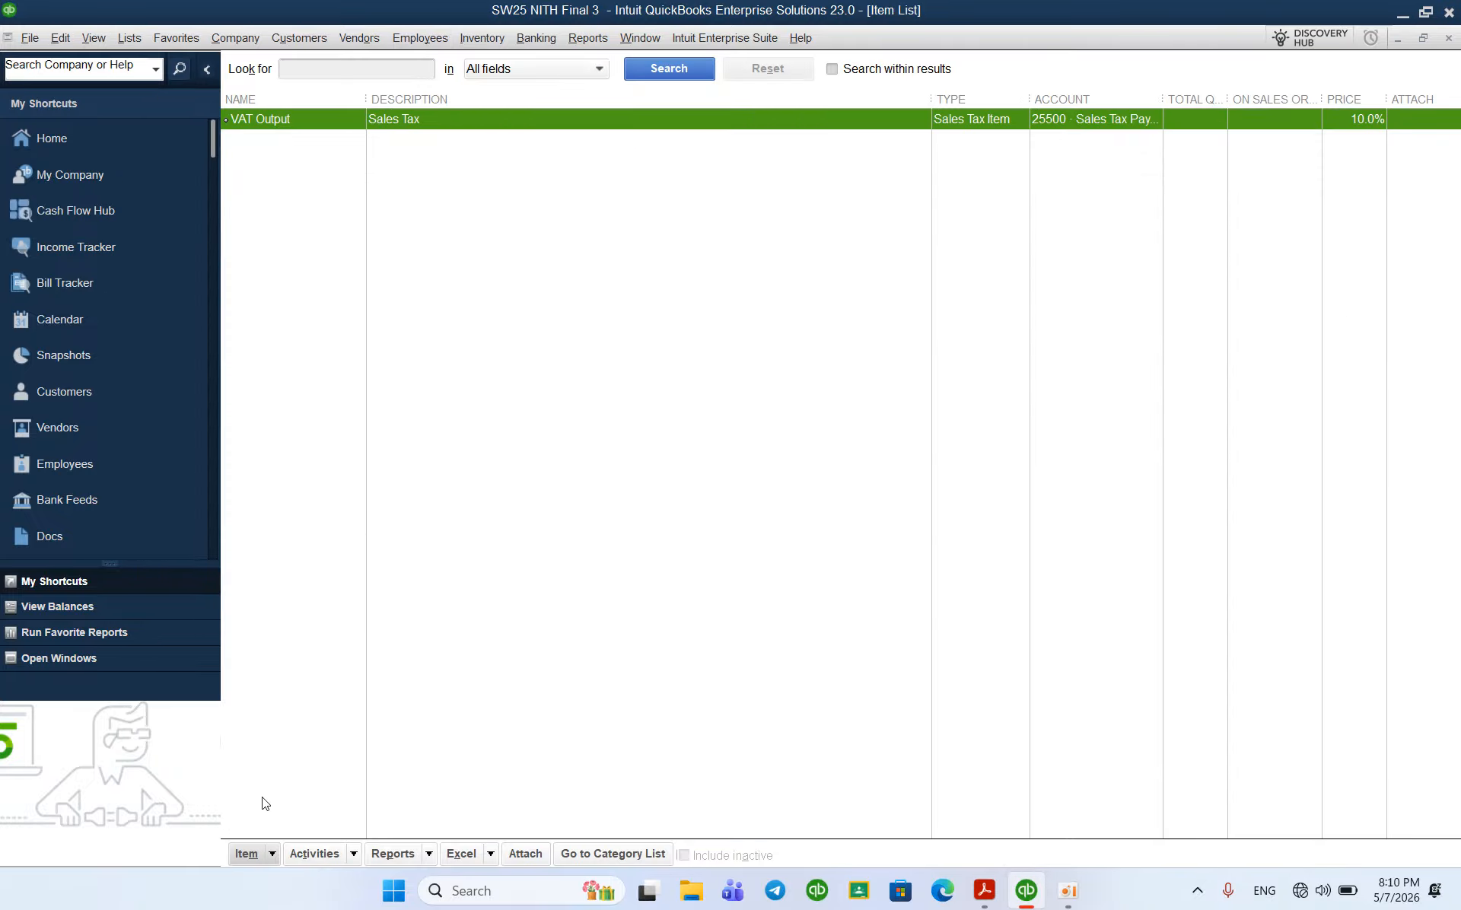
{"action": "left_click", "coordinate": [259, 853]}
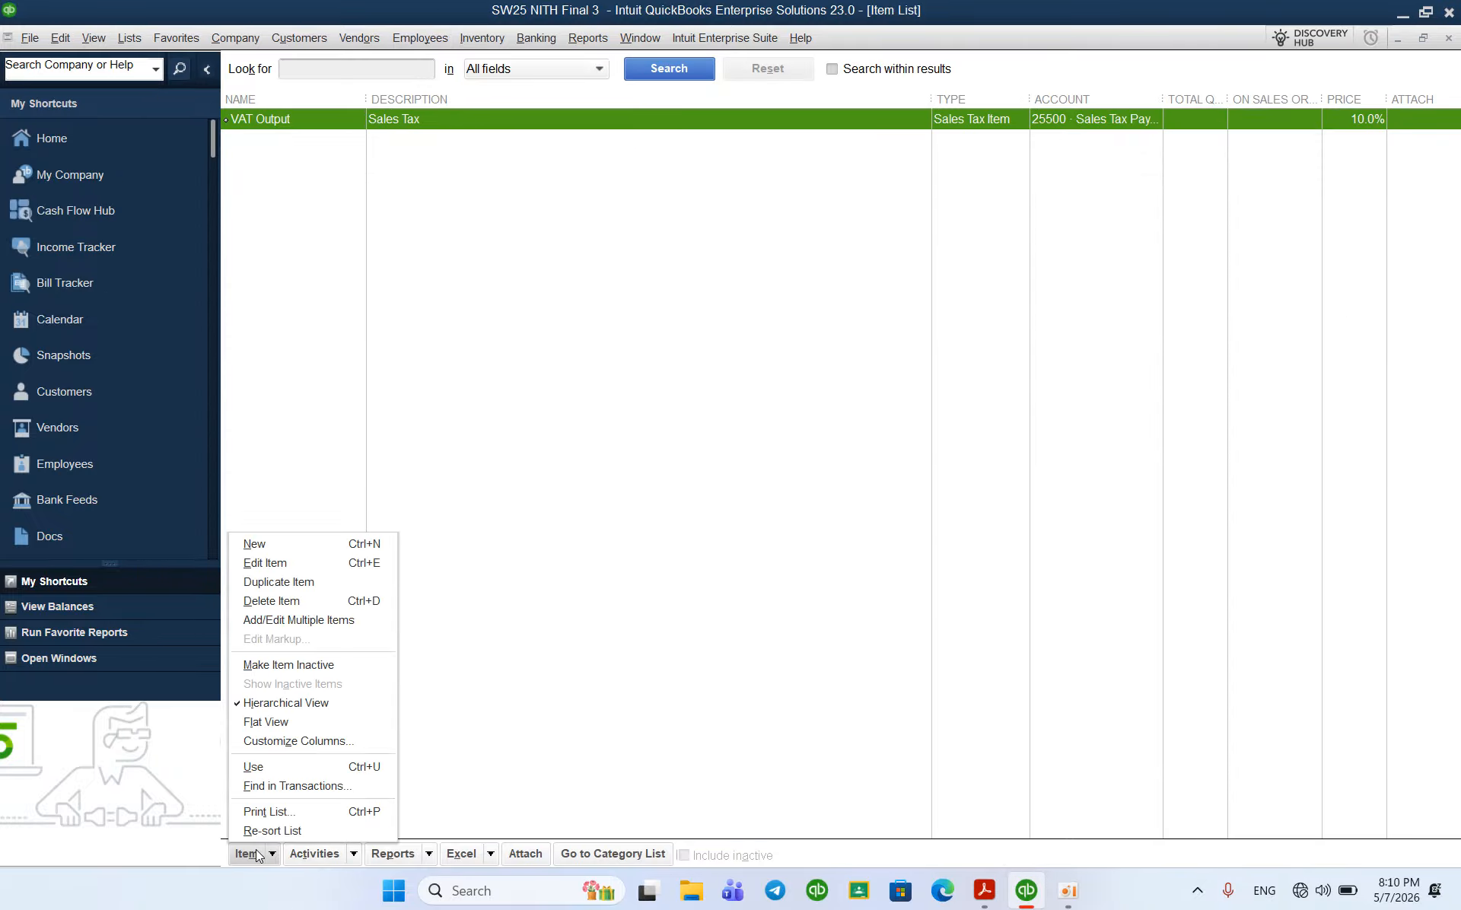
{"action": "left_click", "coordinate": [280, 541]}
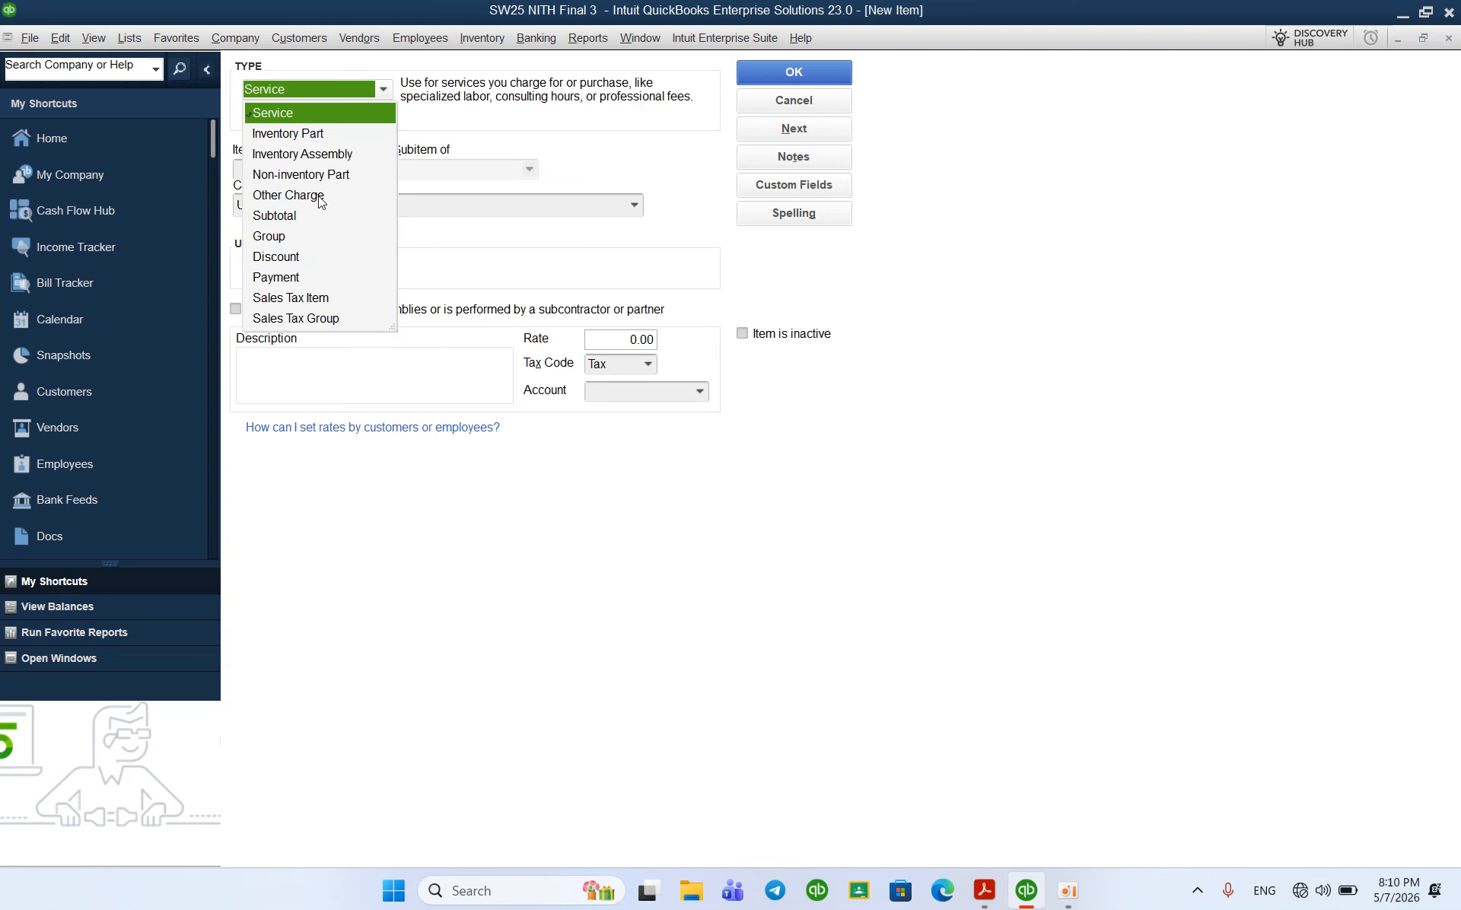
{"action": "left_click", "coordinate": [308, 133]}
{"action": "left_click", "coordinate": [261, 165]}
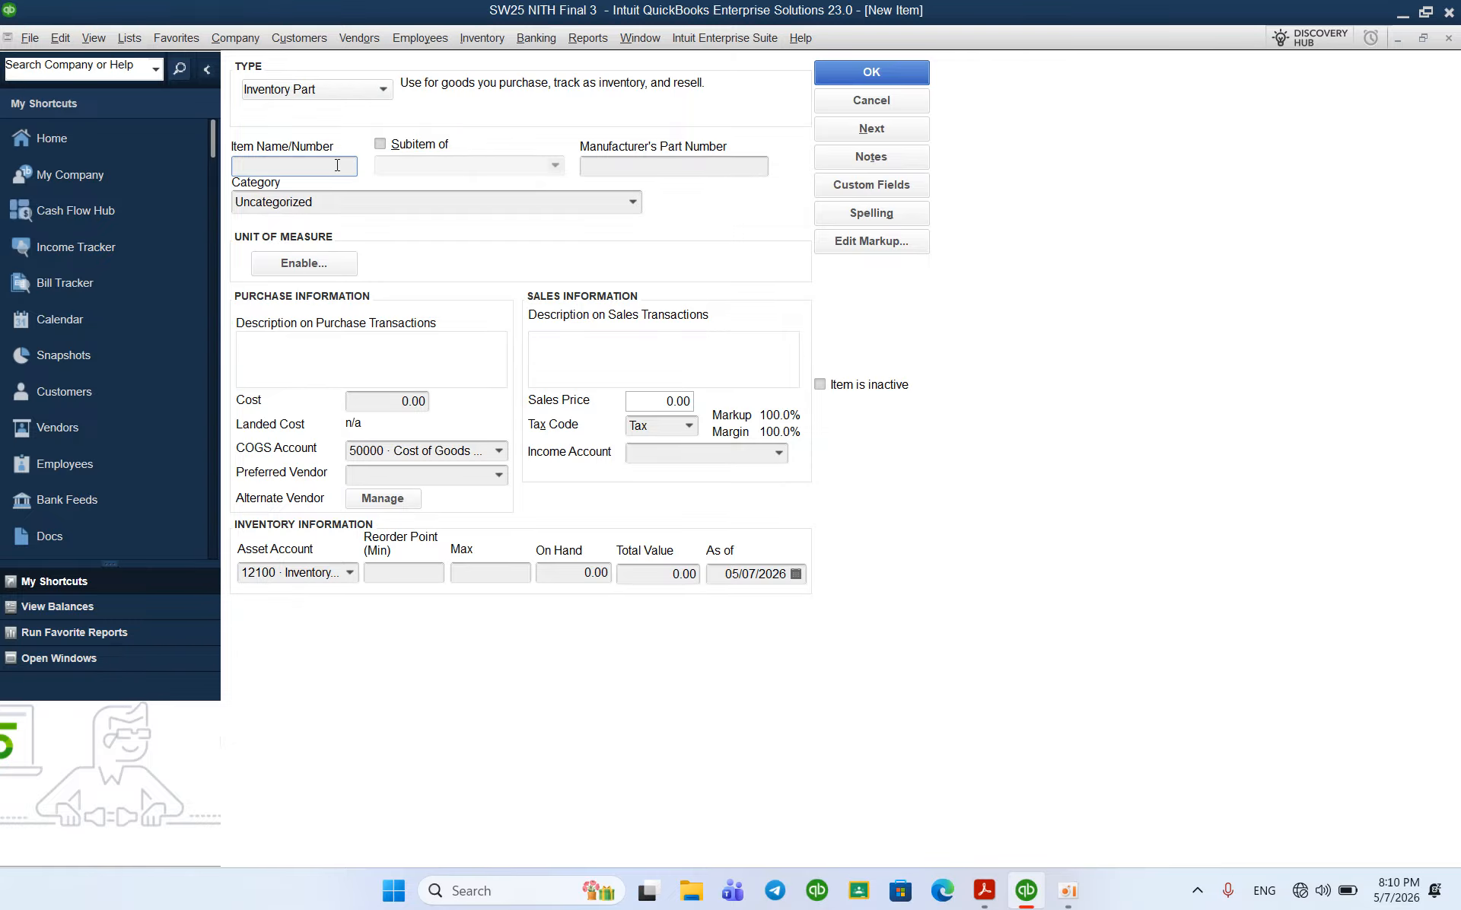
{"action": "type", "text": "ACER ES1"}
{"action": "left_click", "coordinate": [983, 895]}
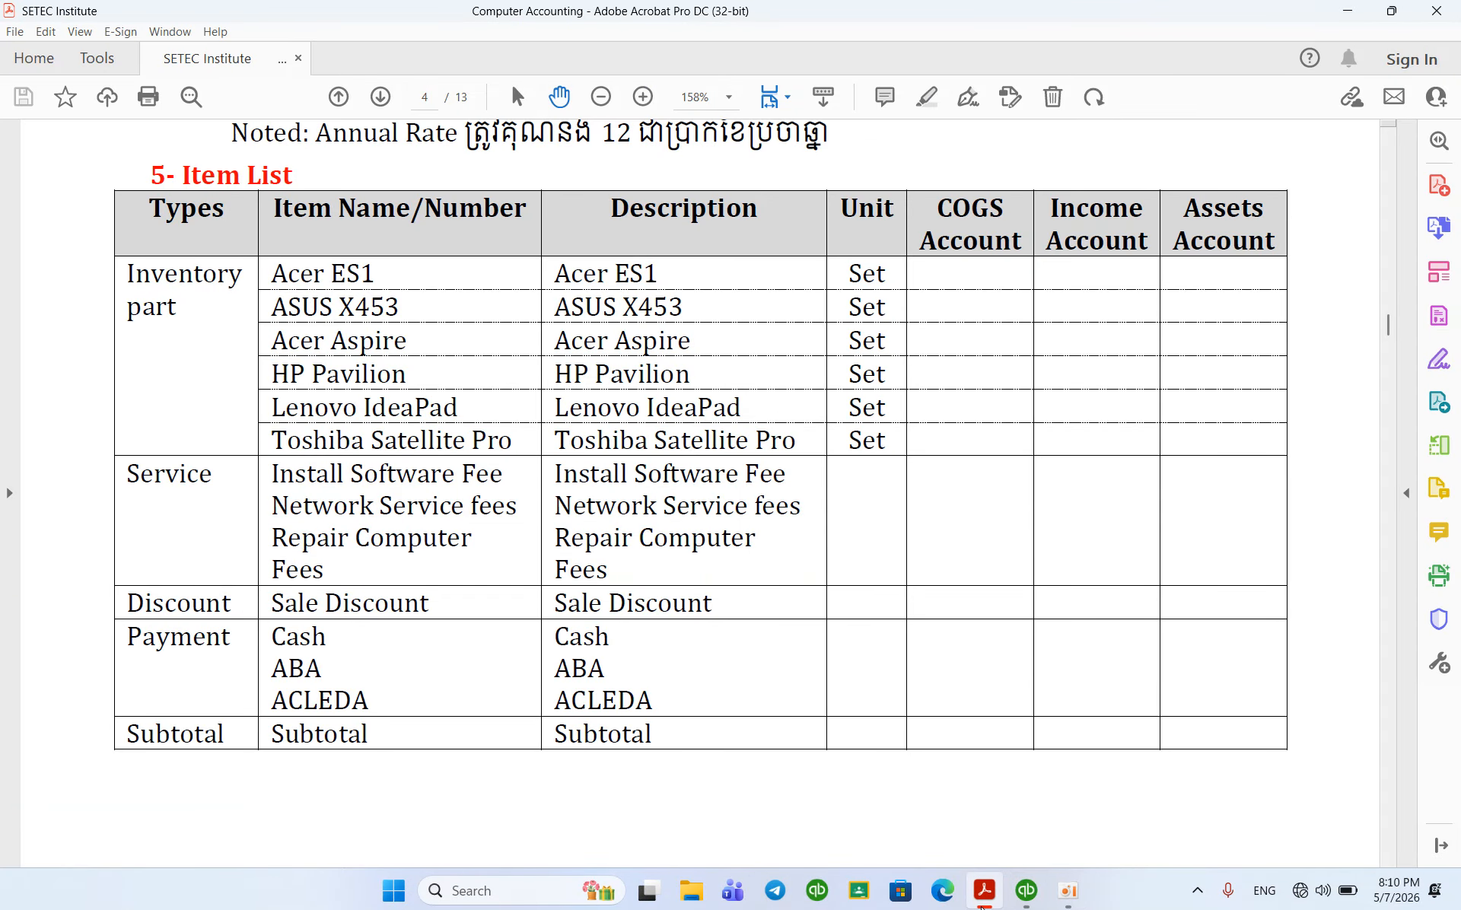
Step: Copy the item name ACER ES1 into the purchase transactions description
{"action": "left_click", "coordinate": [1025, 890]}
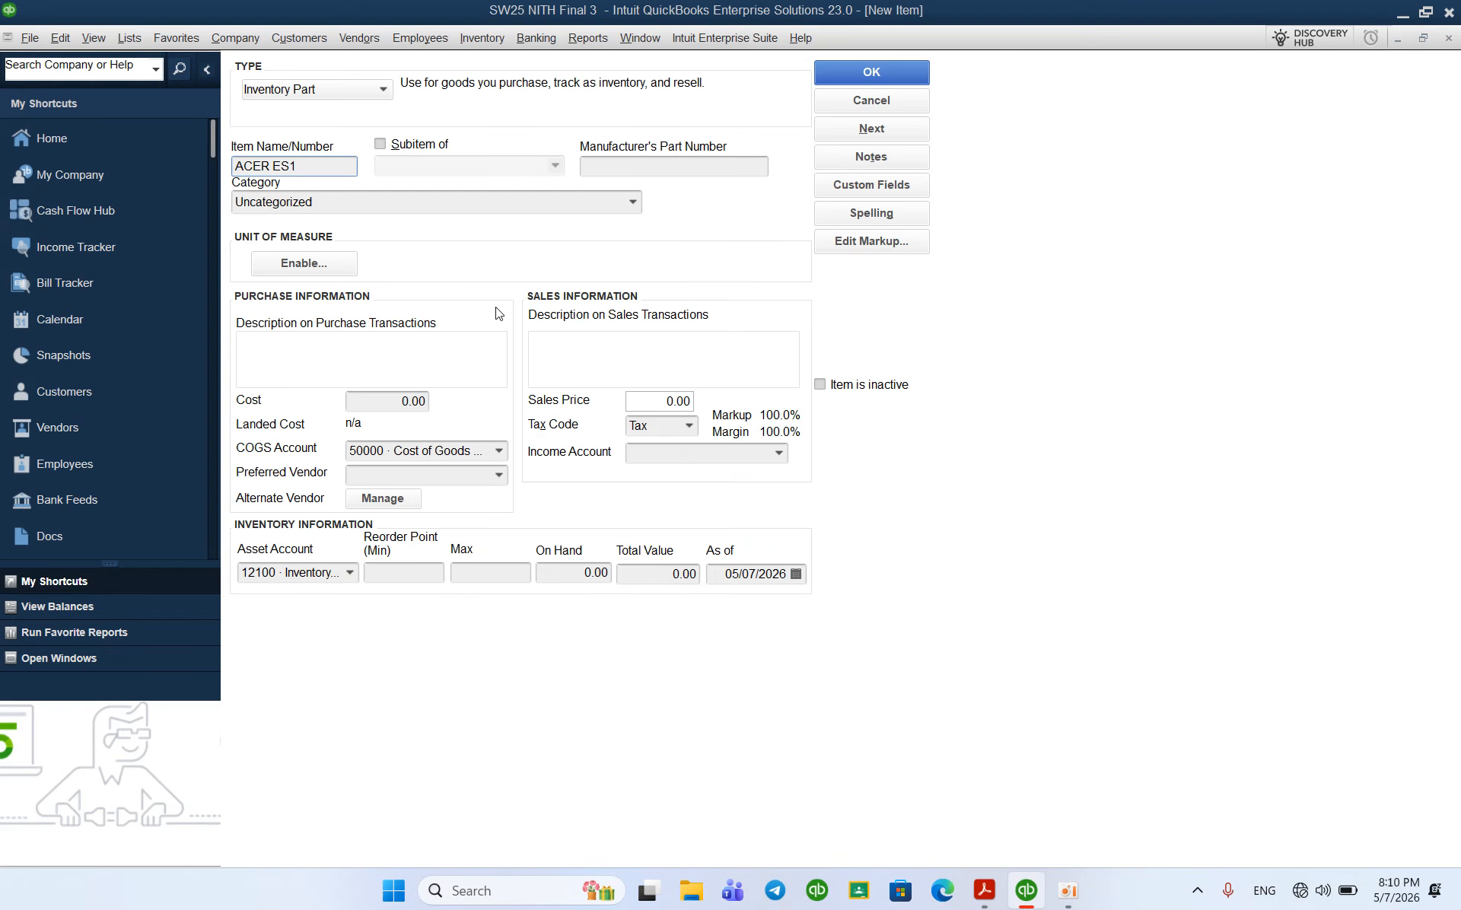
{"action": "left_click_drag", "start_coordinate": [311, 164], "coordinate": [120, 166]}
{"action": "key", "text": "ctrl+c"}
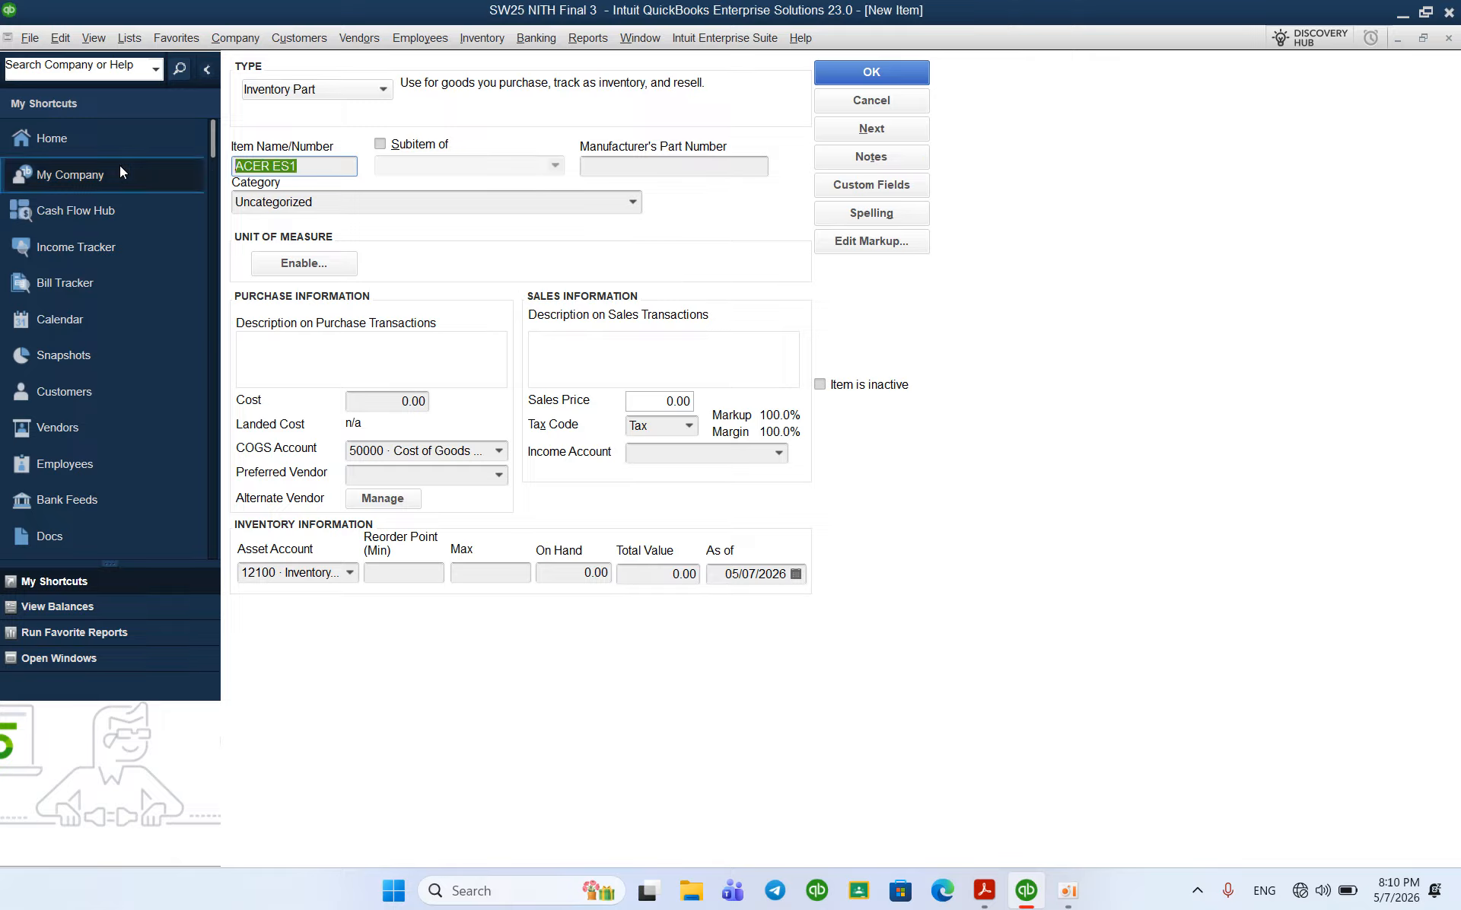
{"action": "left_click", "coordinate": [307, 356]}
{"action": "key", "text": "ctrl+v"}
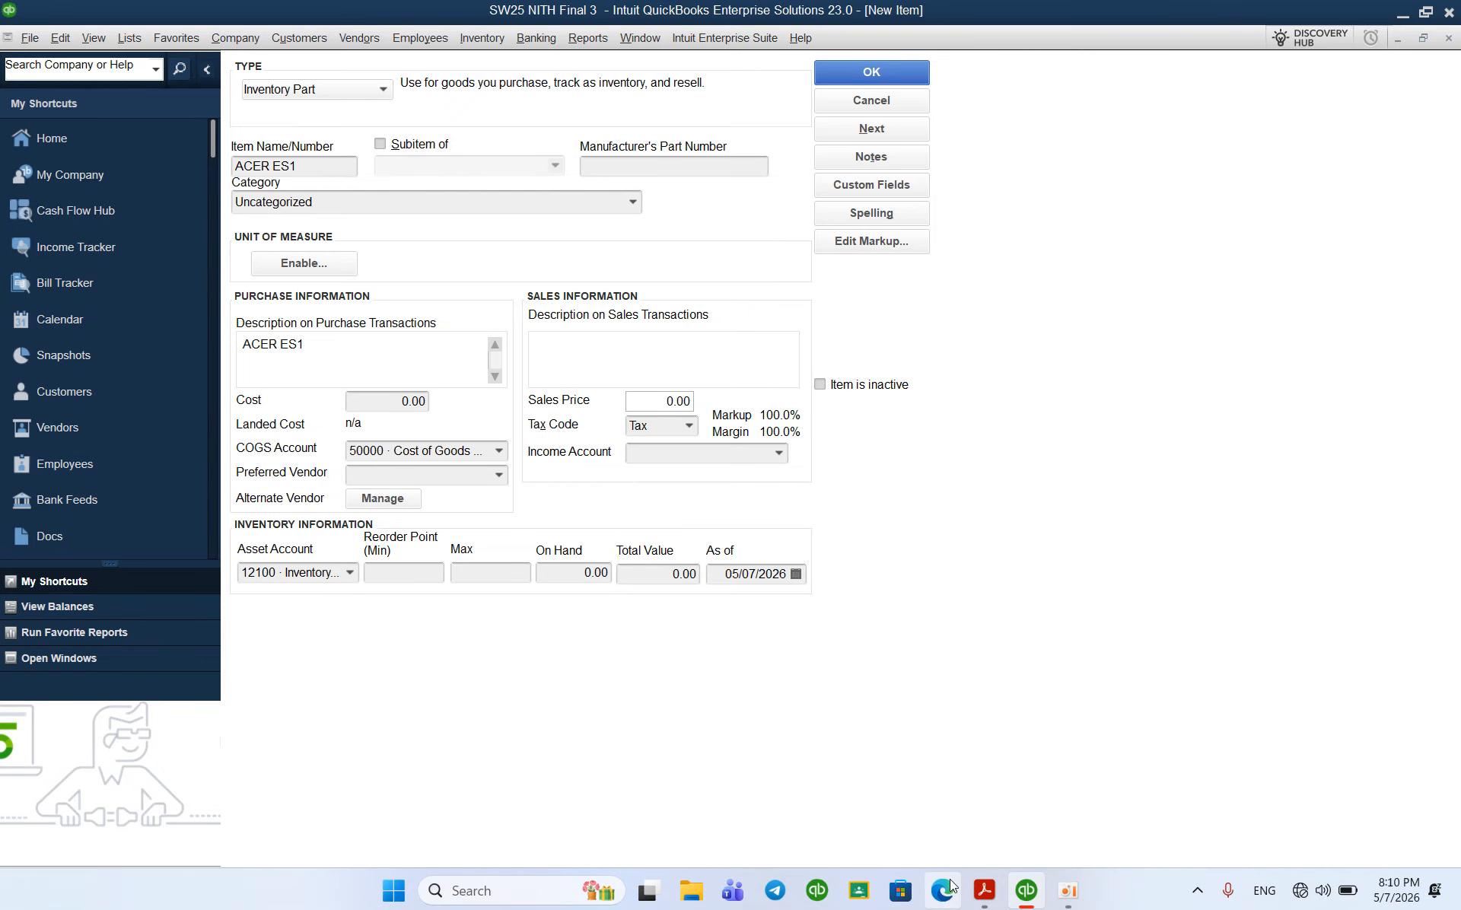
Step: Check the PDF item list, then enter 41 in the Income Account field
{"action": "left_click", "coordinate": [984, 890]}
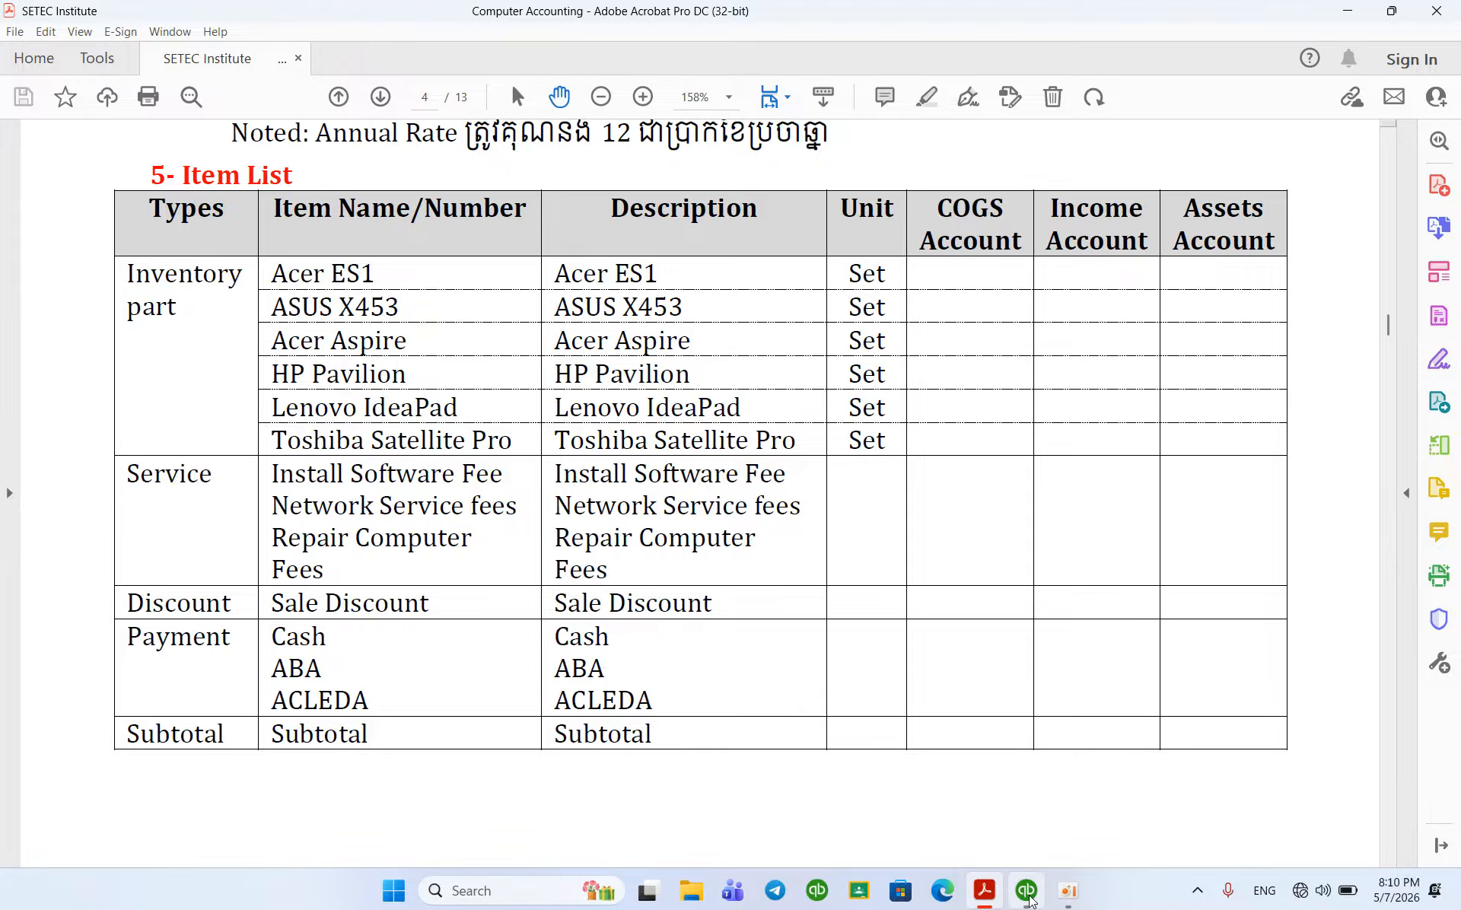
{"action": "left_click", "coordinate": [1029, 900]}
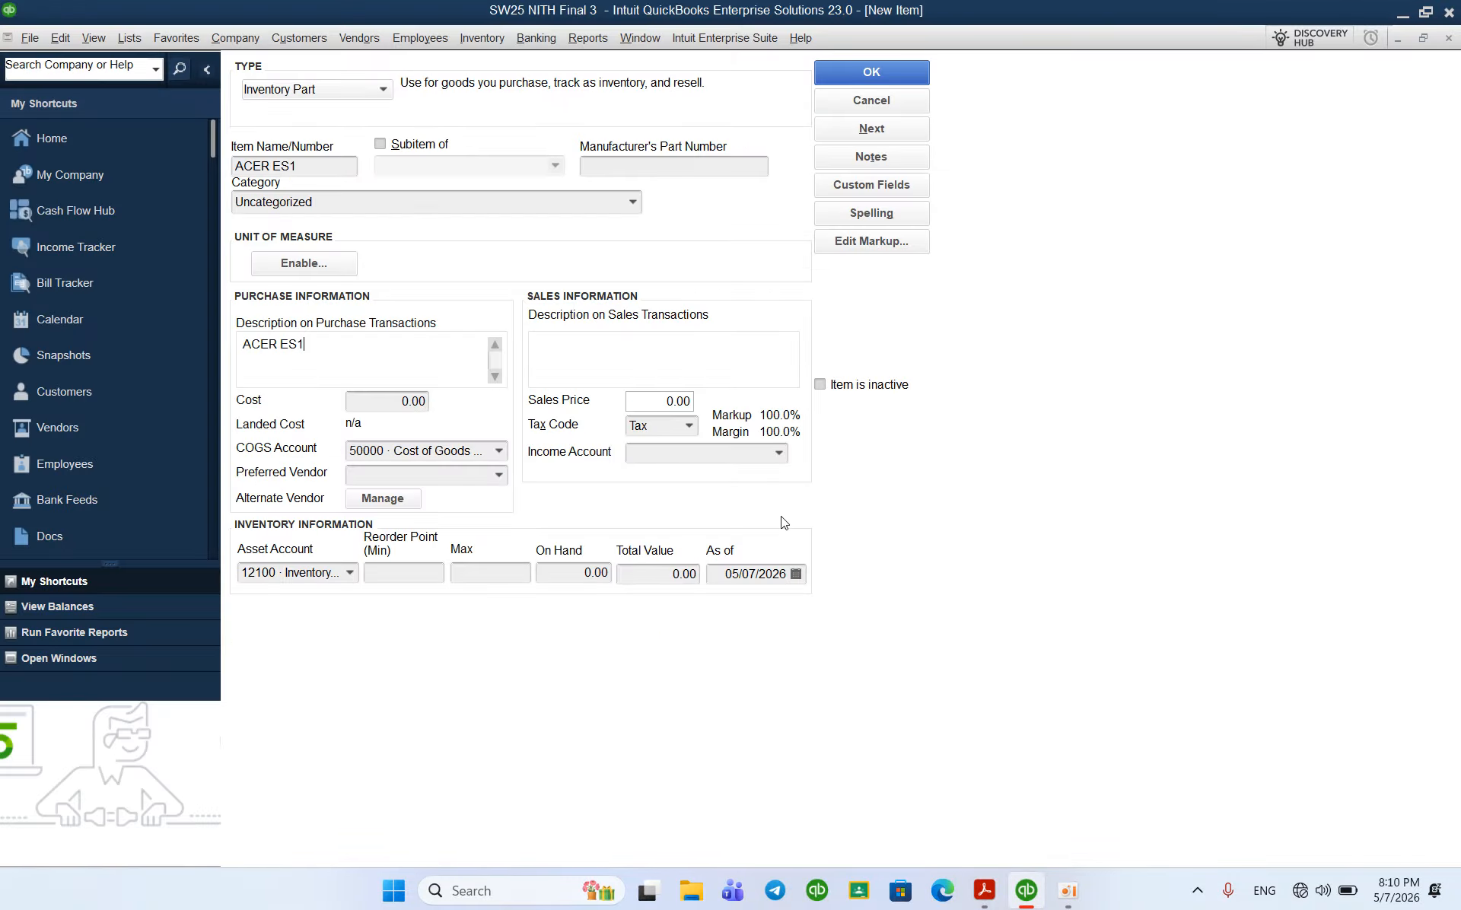
{"action": "left_click", "coordinate": [646, 455]}
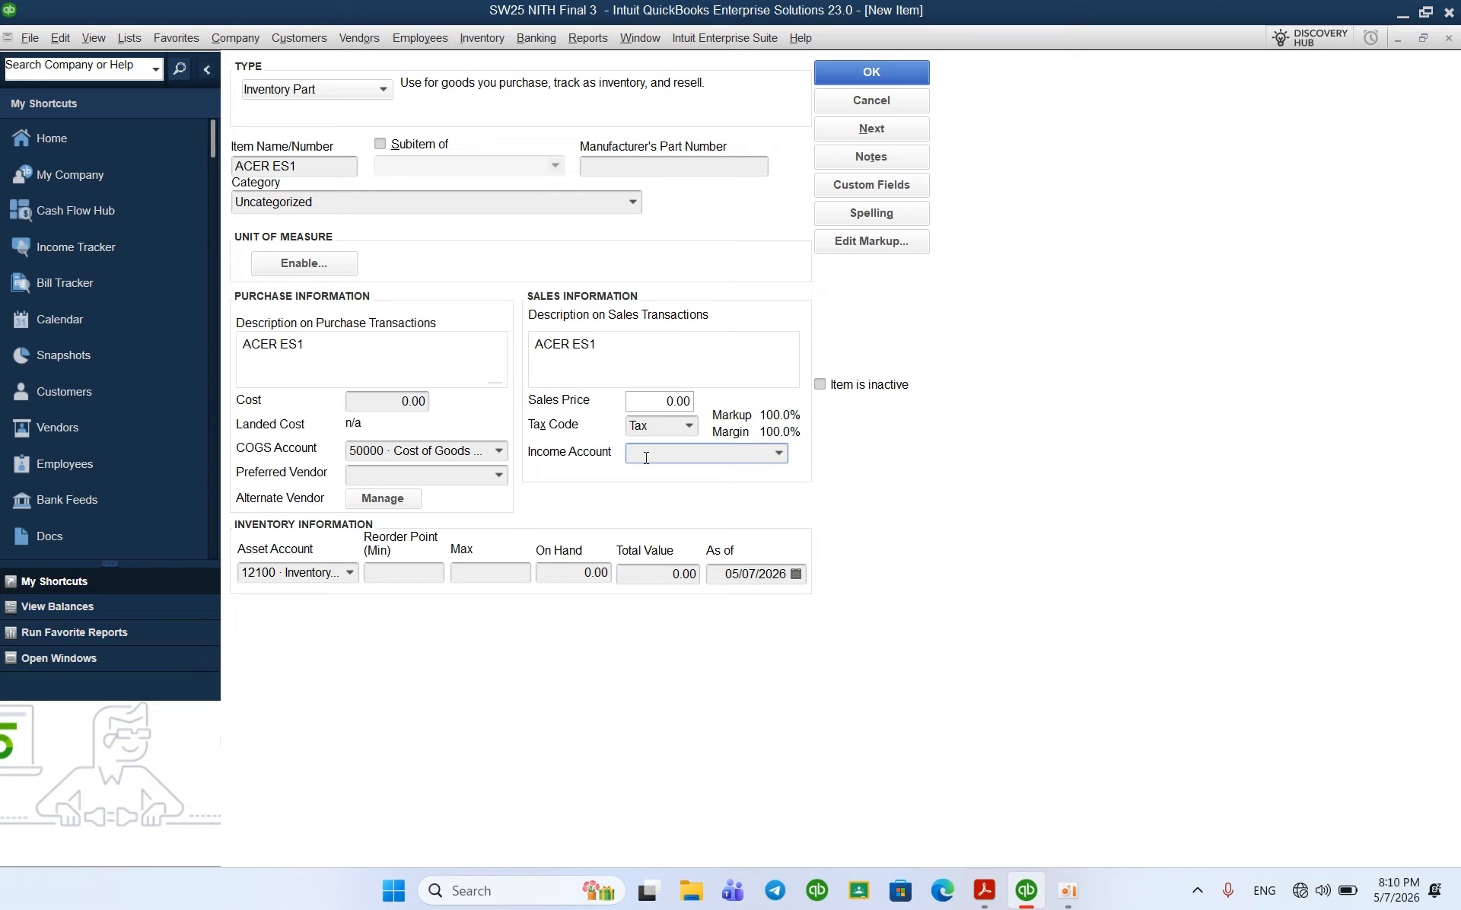
{"action": "type", "text": "41"}
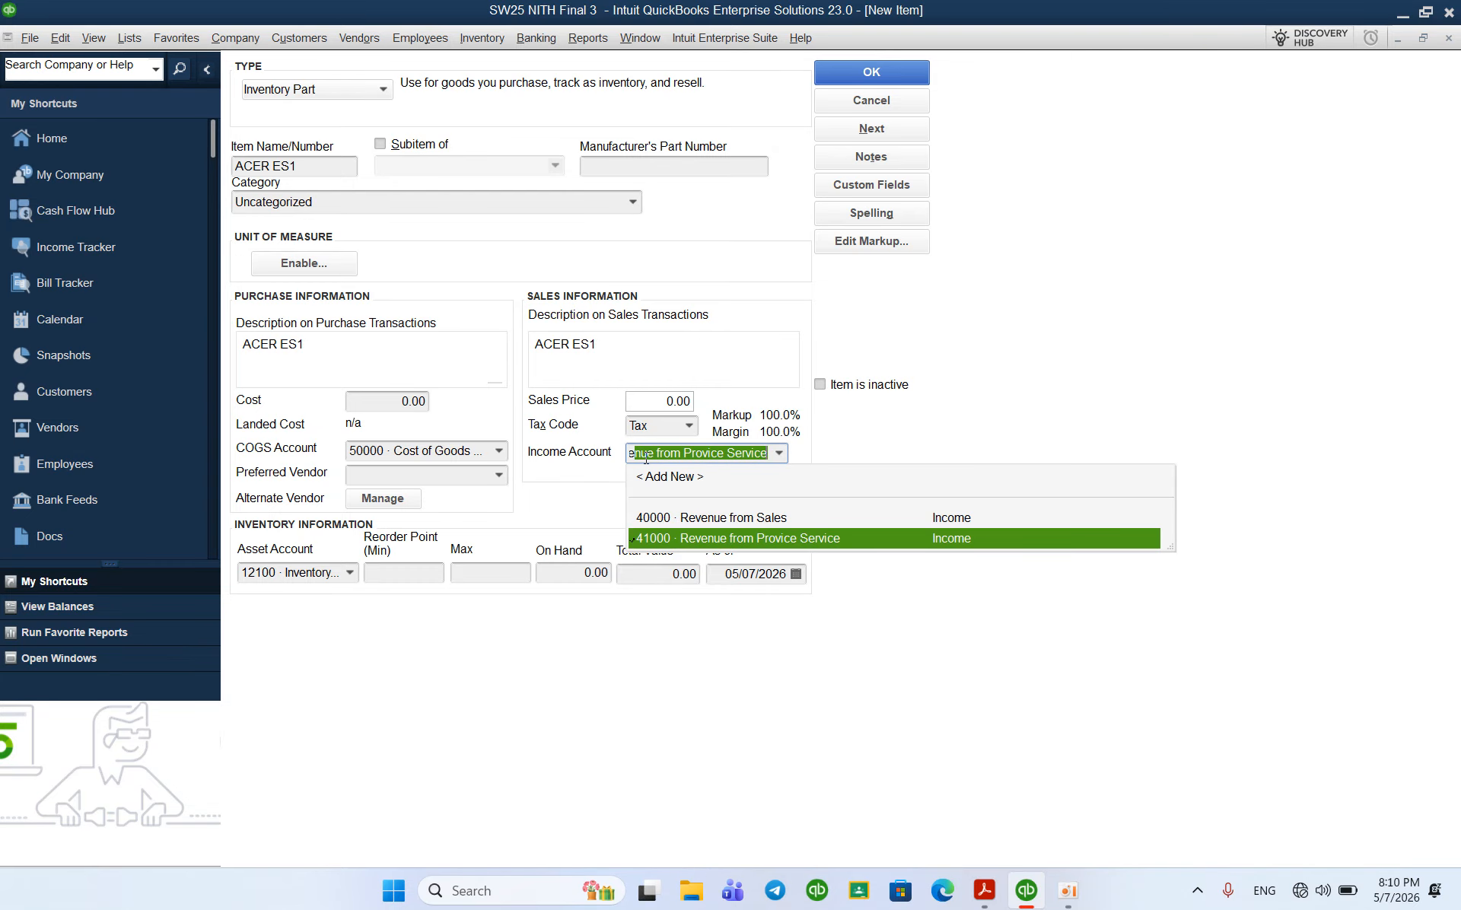
Step: Choose 40000 · Revenue from Sales as ACER ES1's income account
{"action": "left_click", "coordinate": [711, 522]}
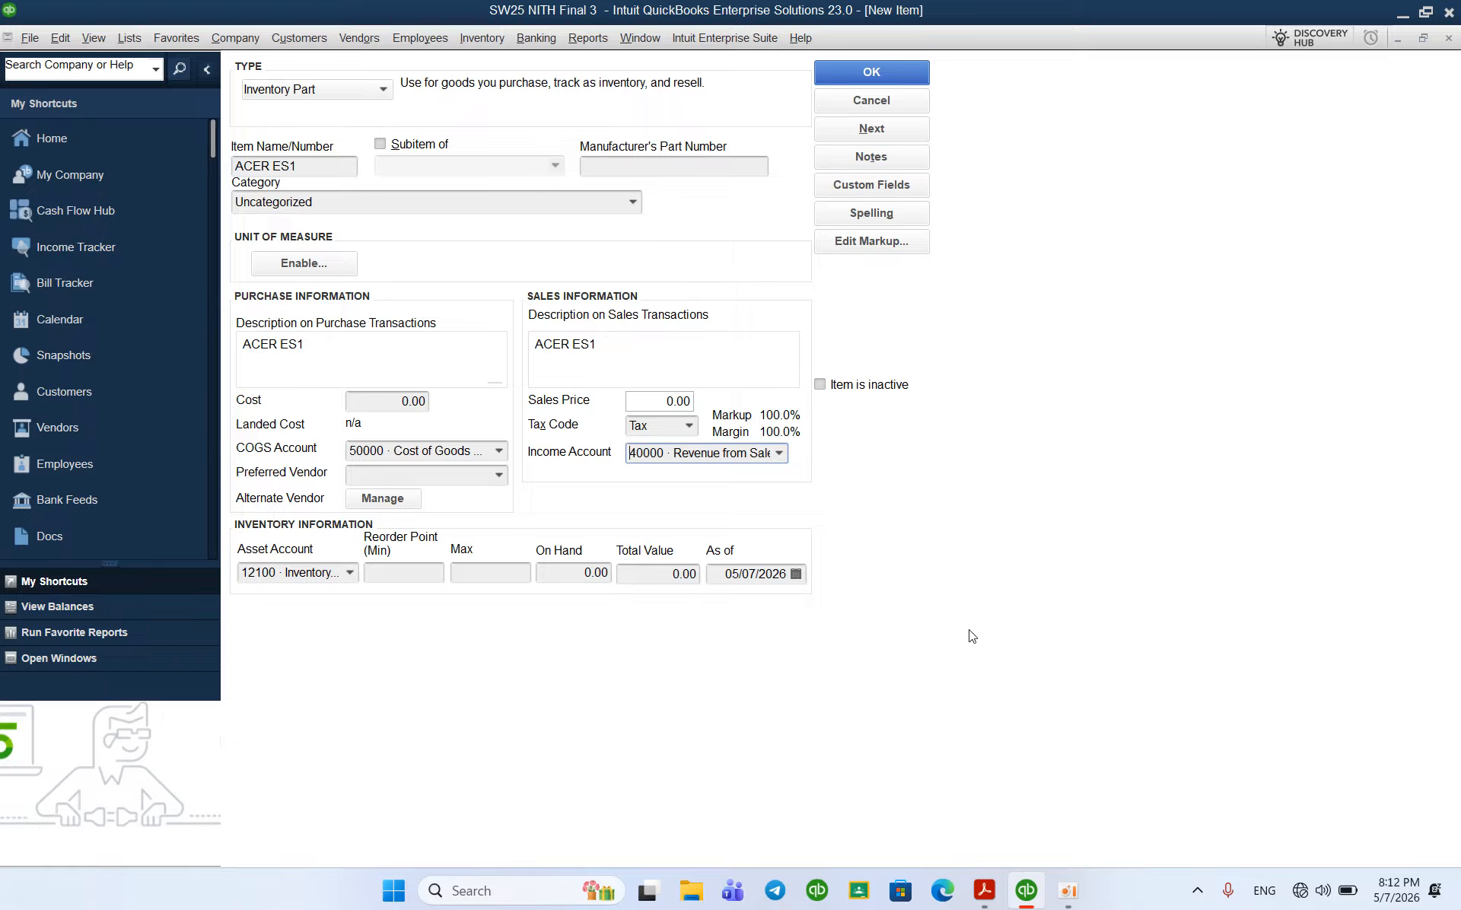
{"action": "left_click", "coordinate": [1069, 894]}
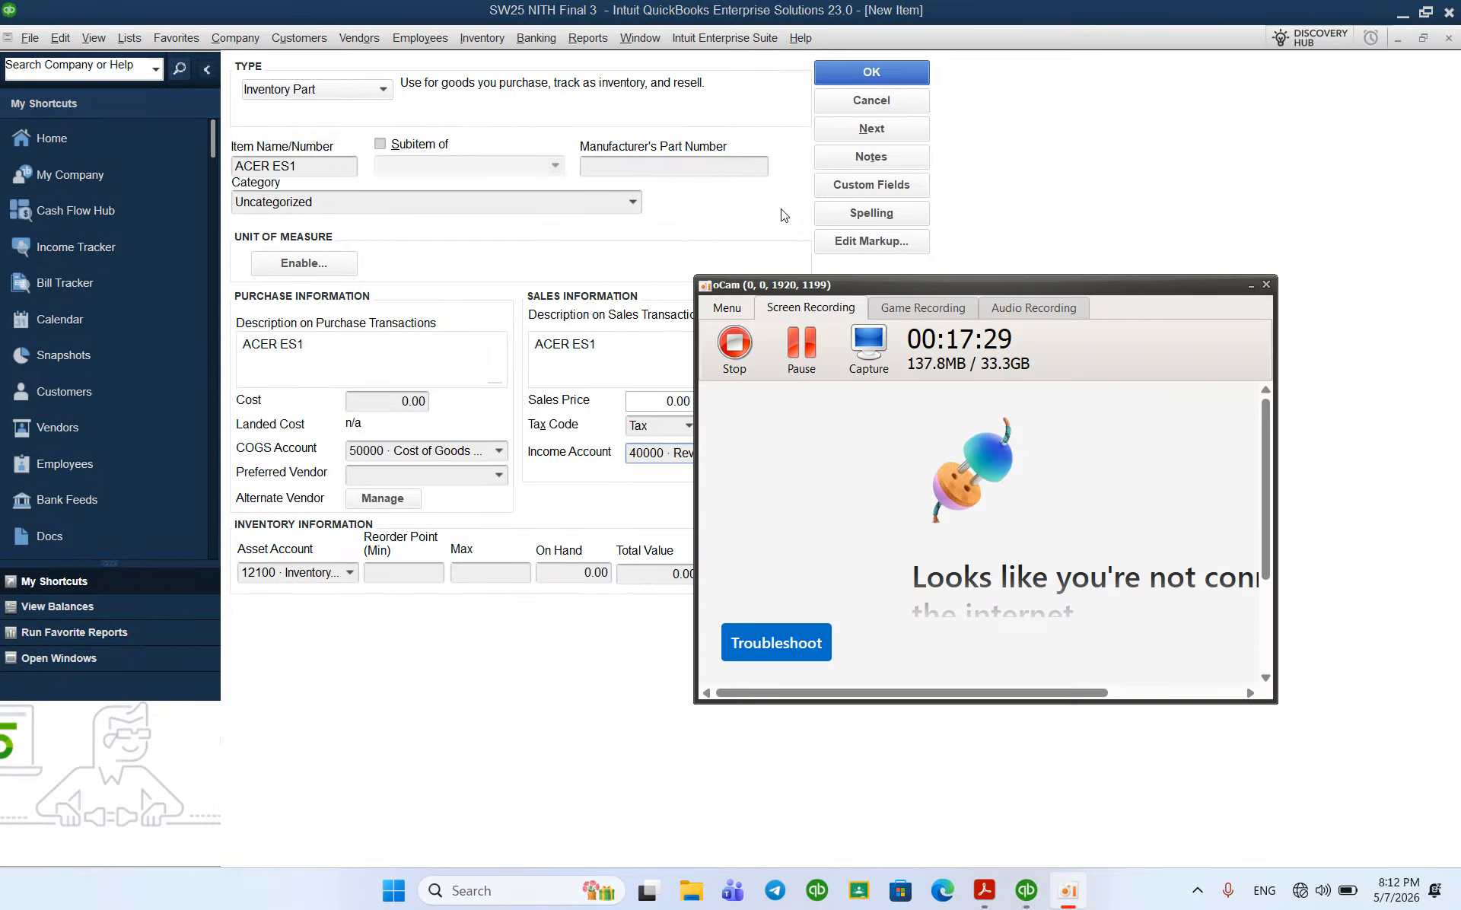